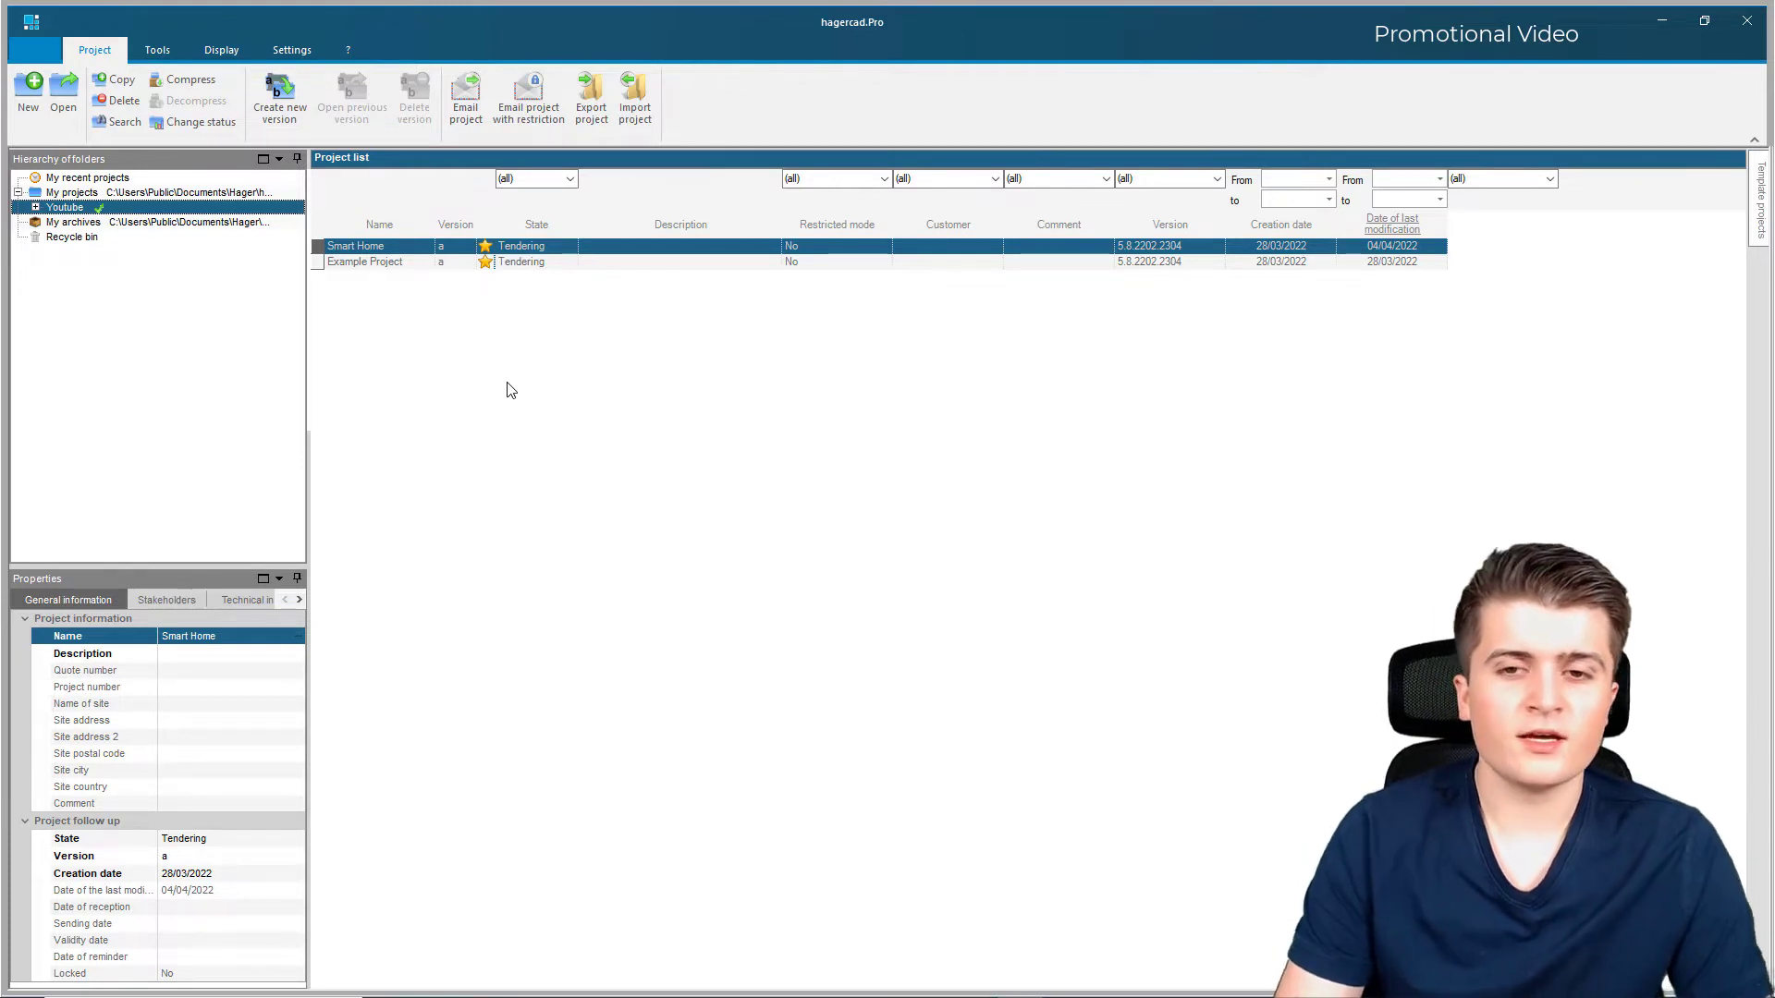
Step: Duplicate the Smart Home project with all its versions in the project list
{"action": "right_click", "coordinate": [331, 247]}
{"action": "left_click", "coordinate": [378, 302]}
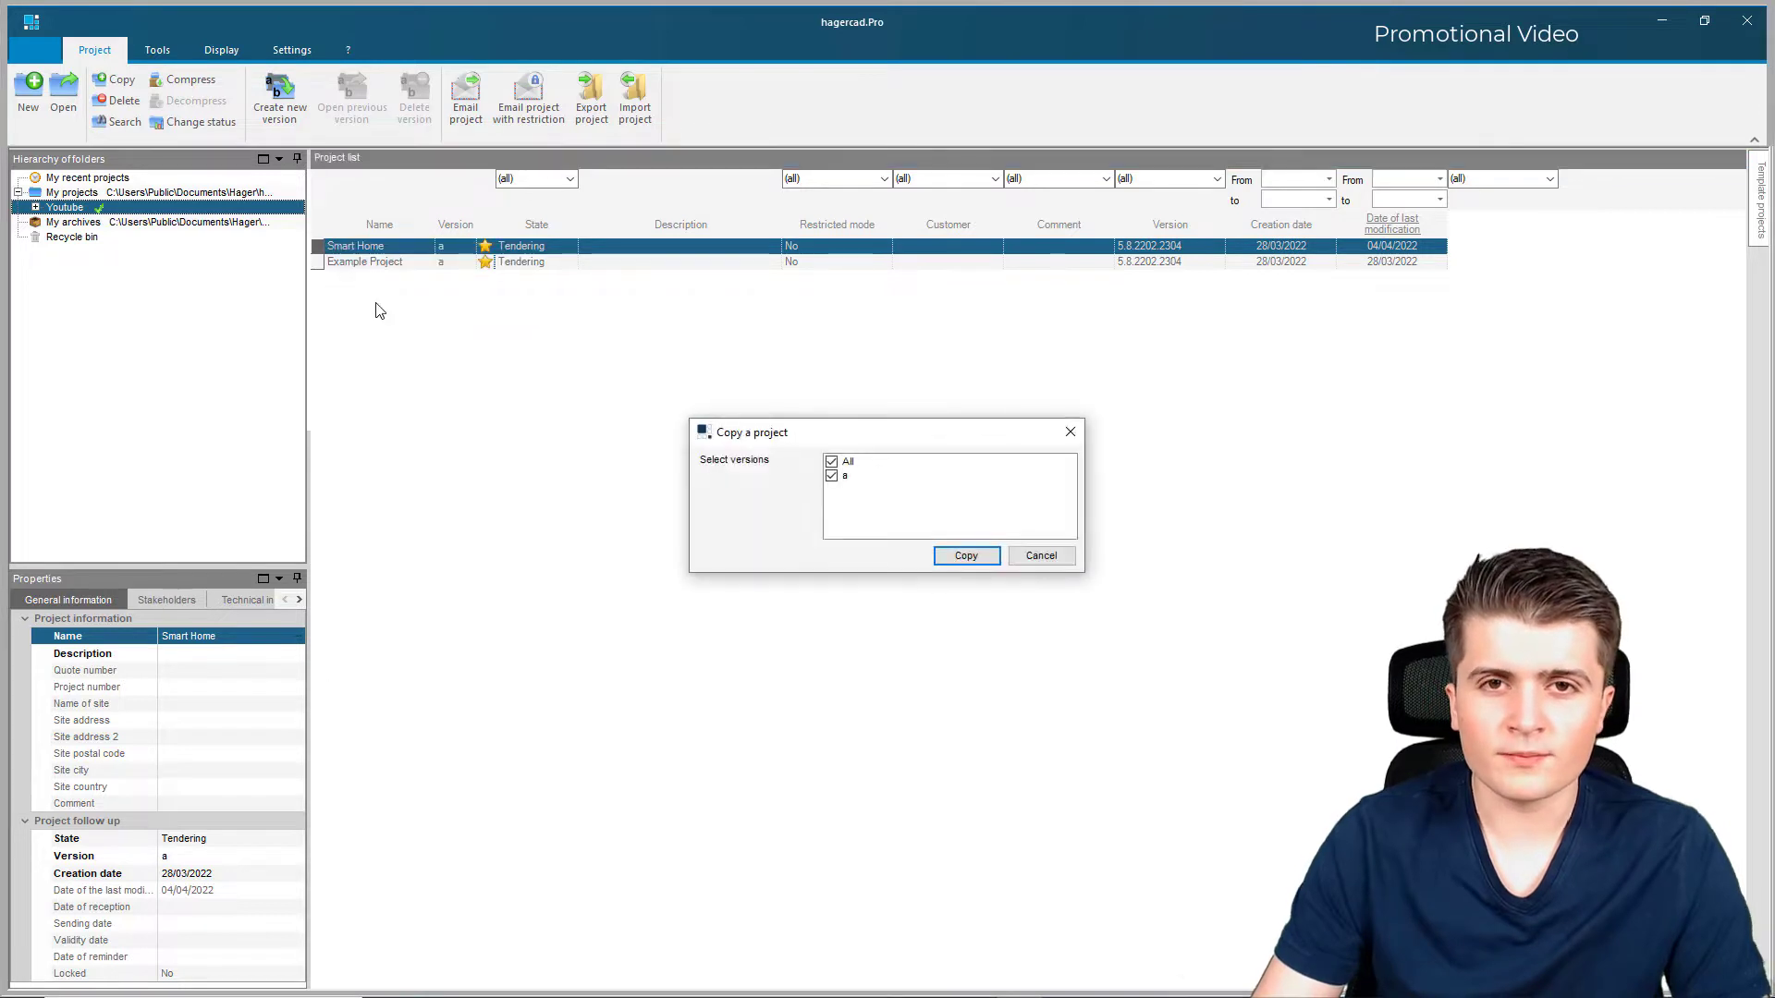
{"action": "left_click", "coordinate": [966, 556]}
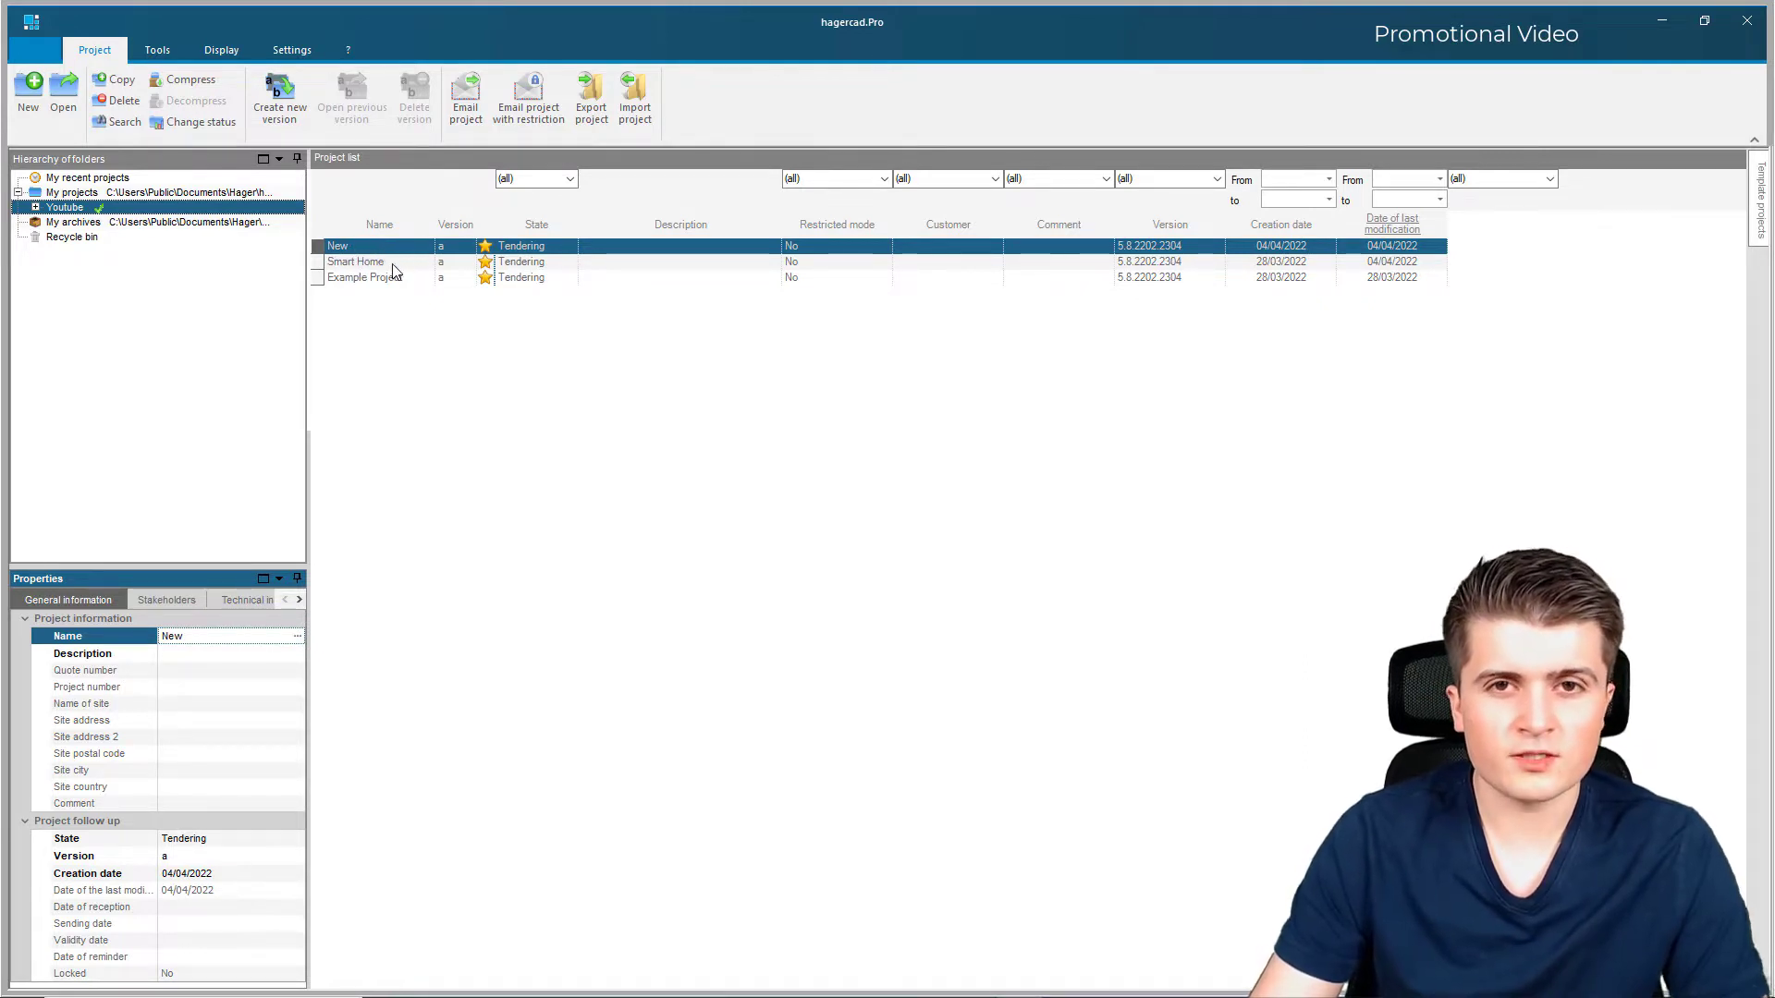
Step: Rename the new project copy as Smart Home Automatic
{"action": "left_click", "coordinate": [299, 636]}
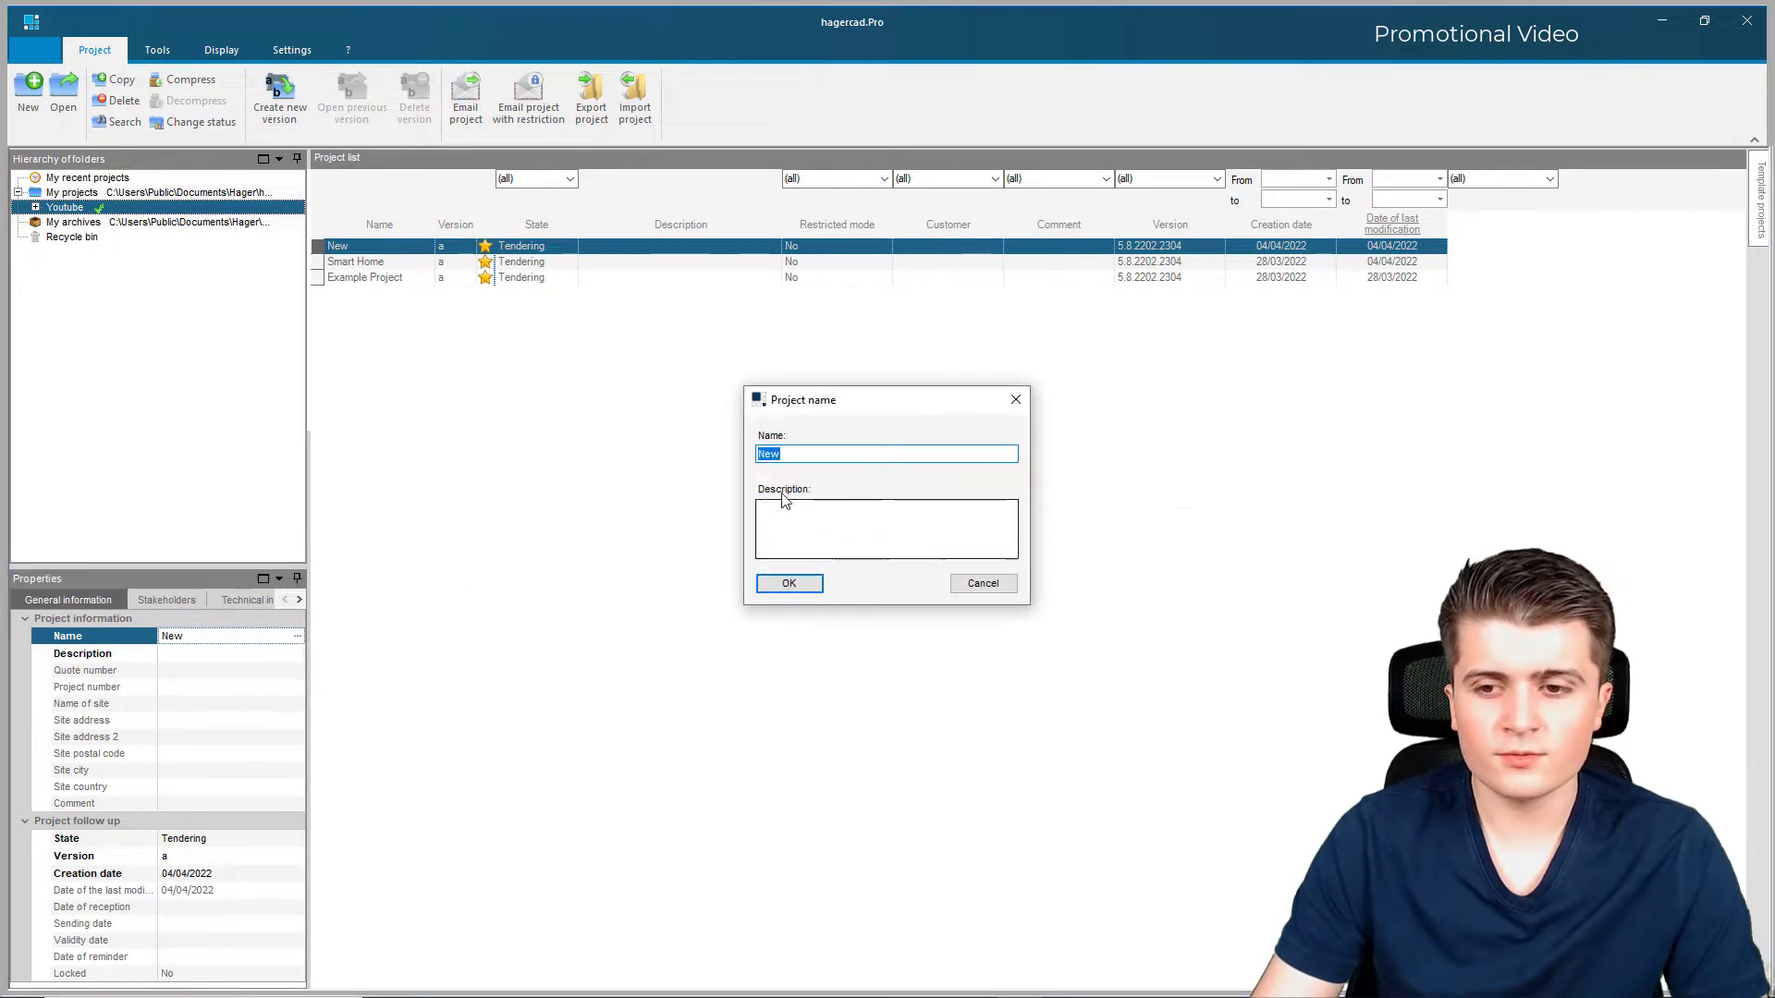
{"action": "type", "text": "Smart"}
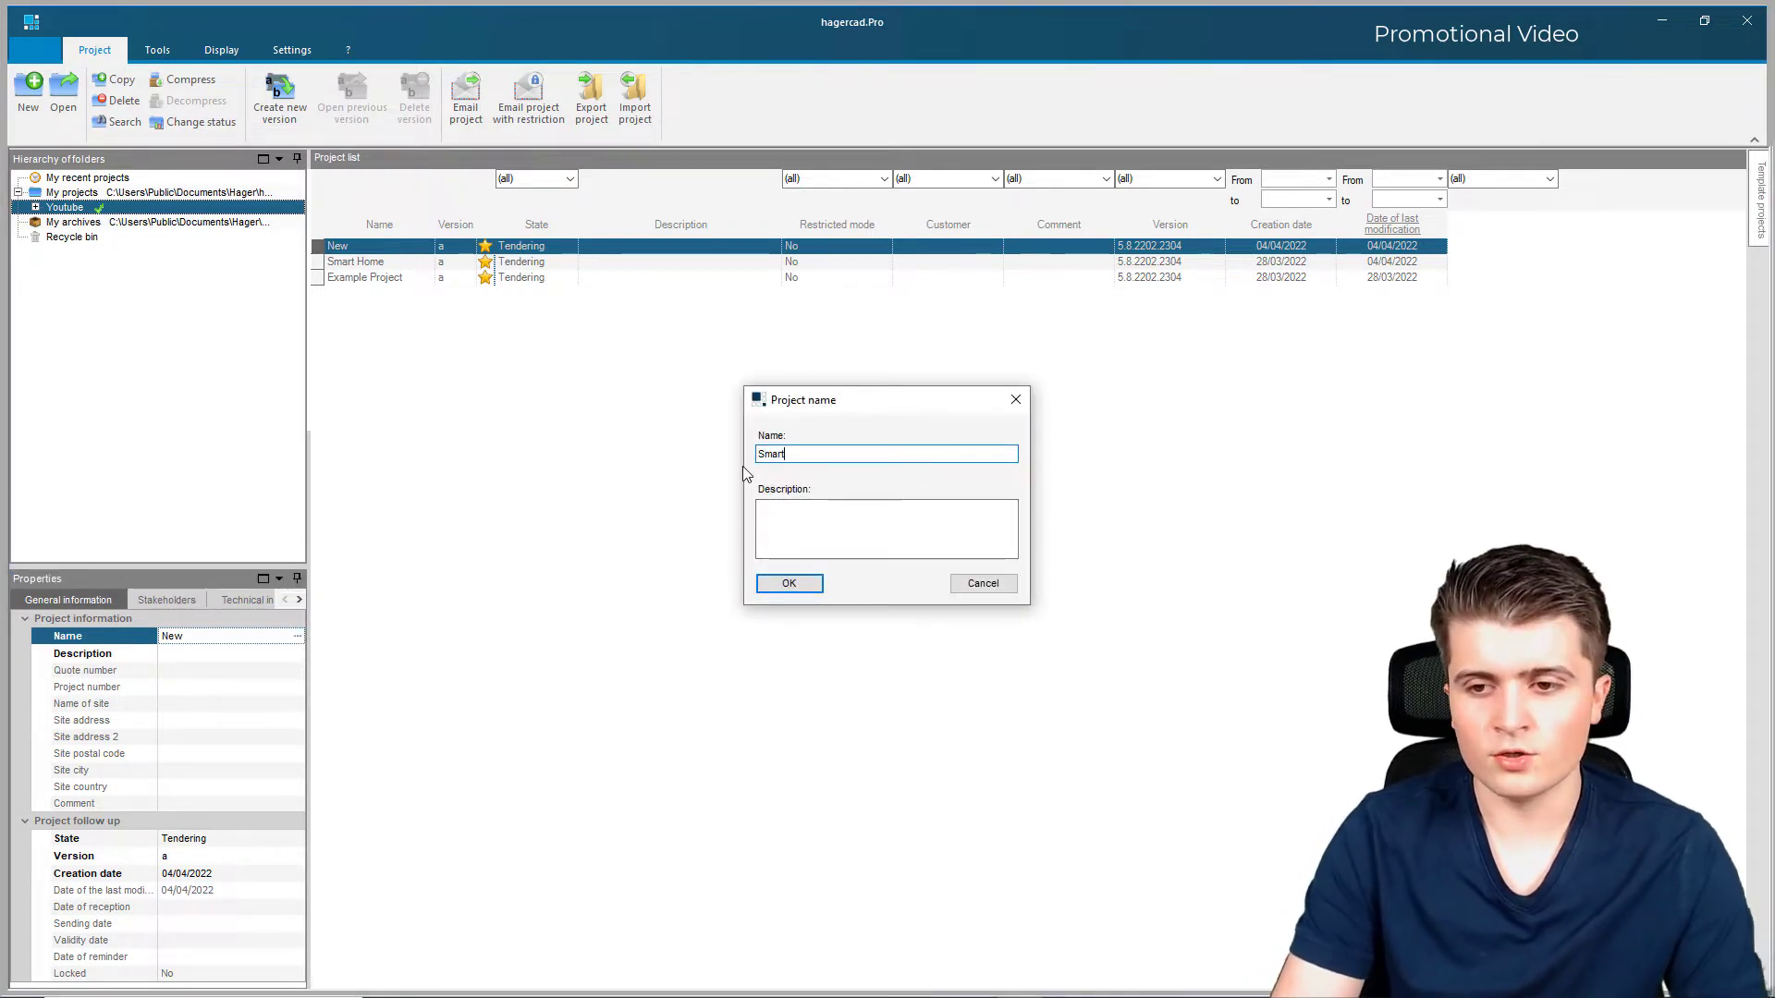
{"action": "type", "text": " Home A"}
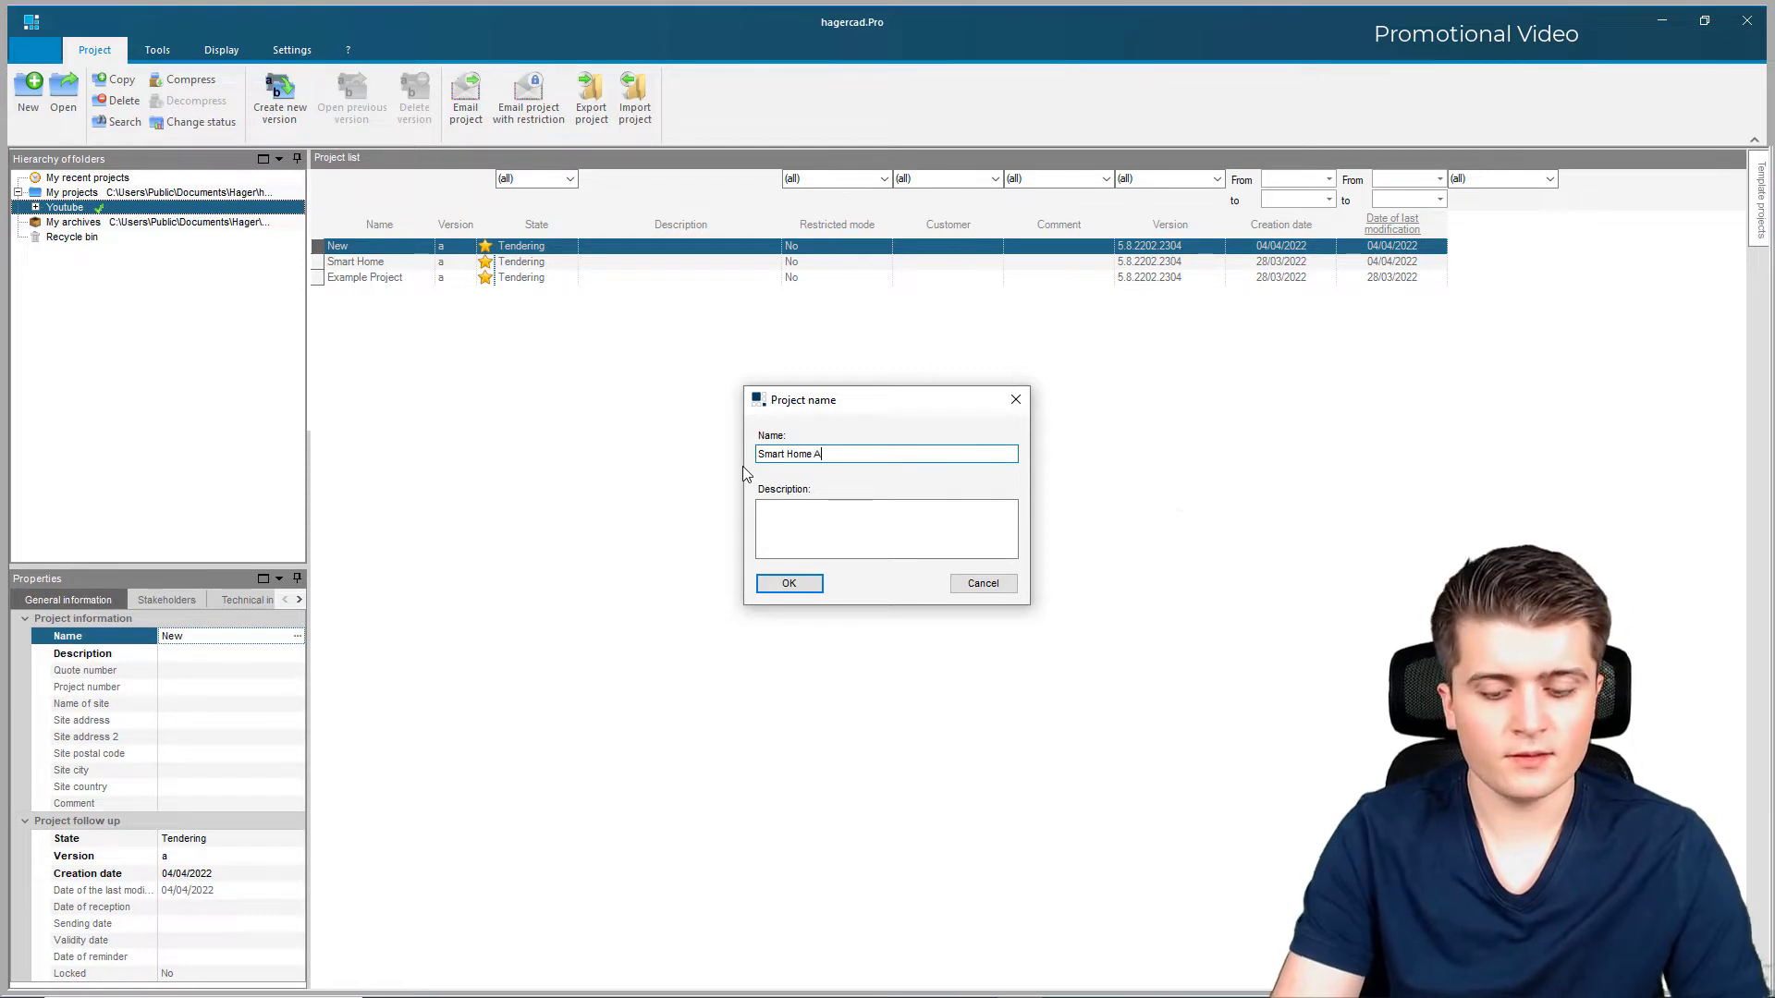
{"action": "type", "text": "utomatic"}
{"action": "key", "text": "Return"}
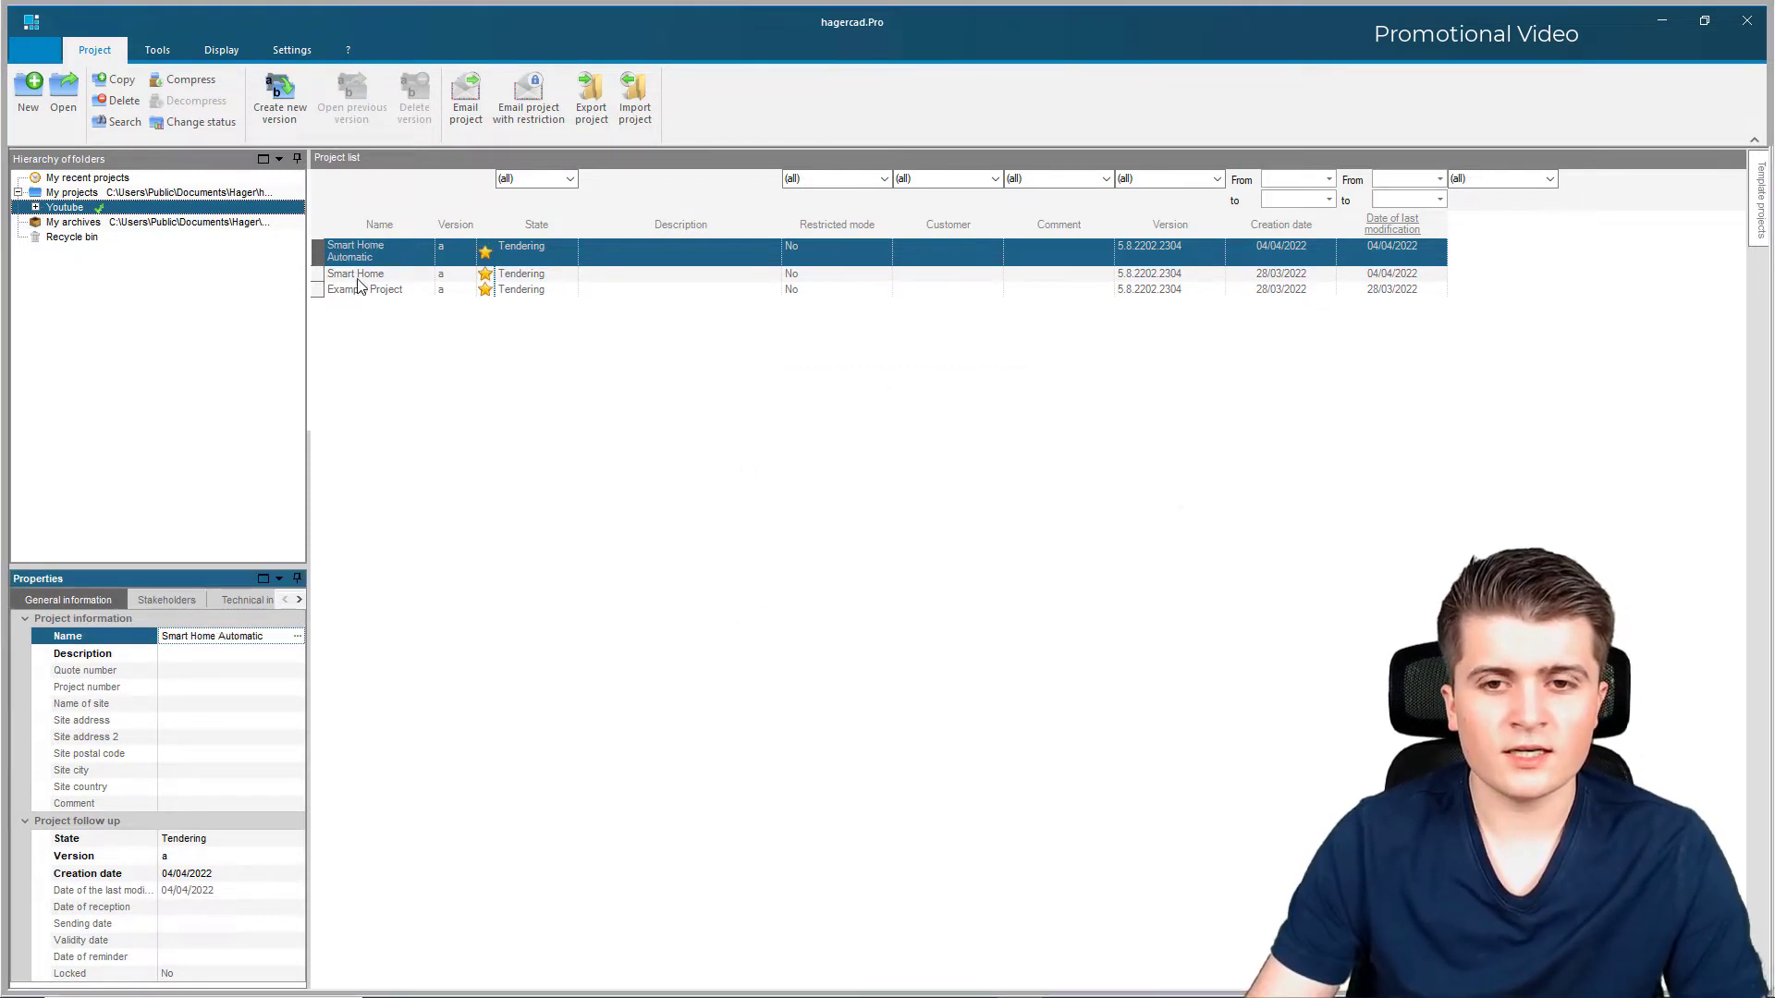
Step: Open the original Smart Home project's diagram and convert it into a manual multi-line diagram
{"action": "left_click", "coordinate": [344, 278]}
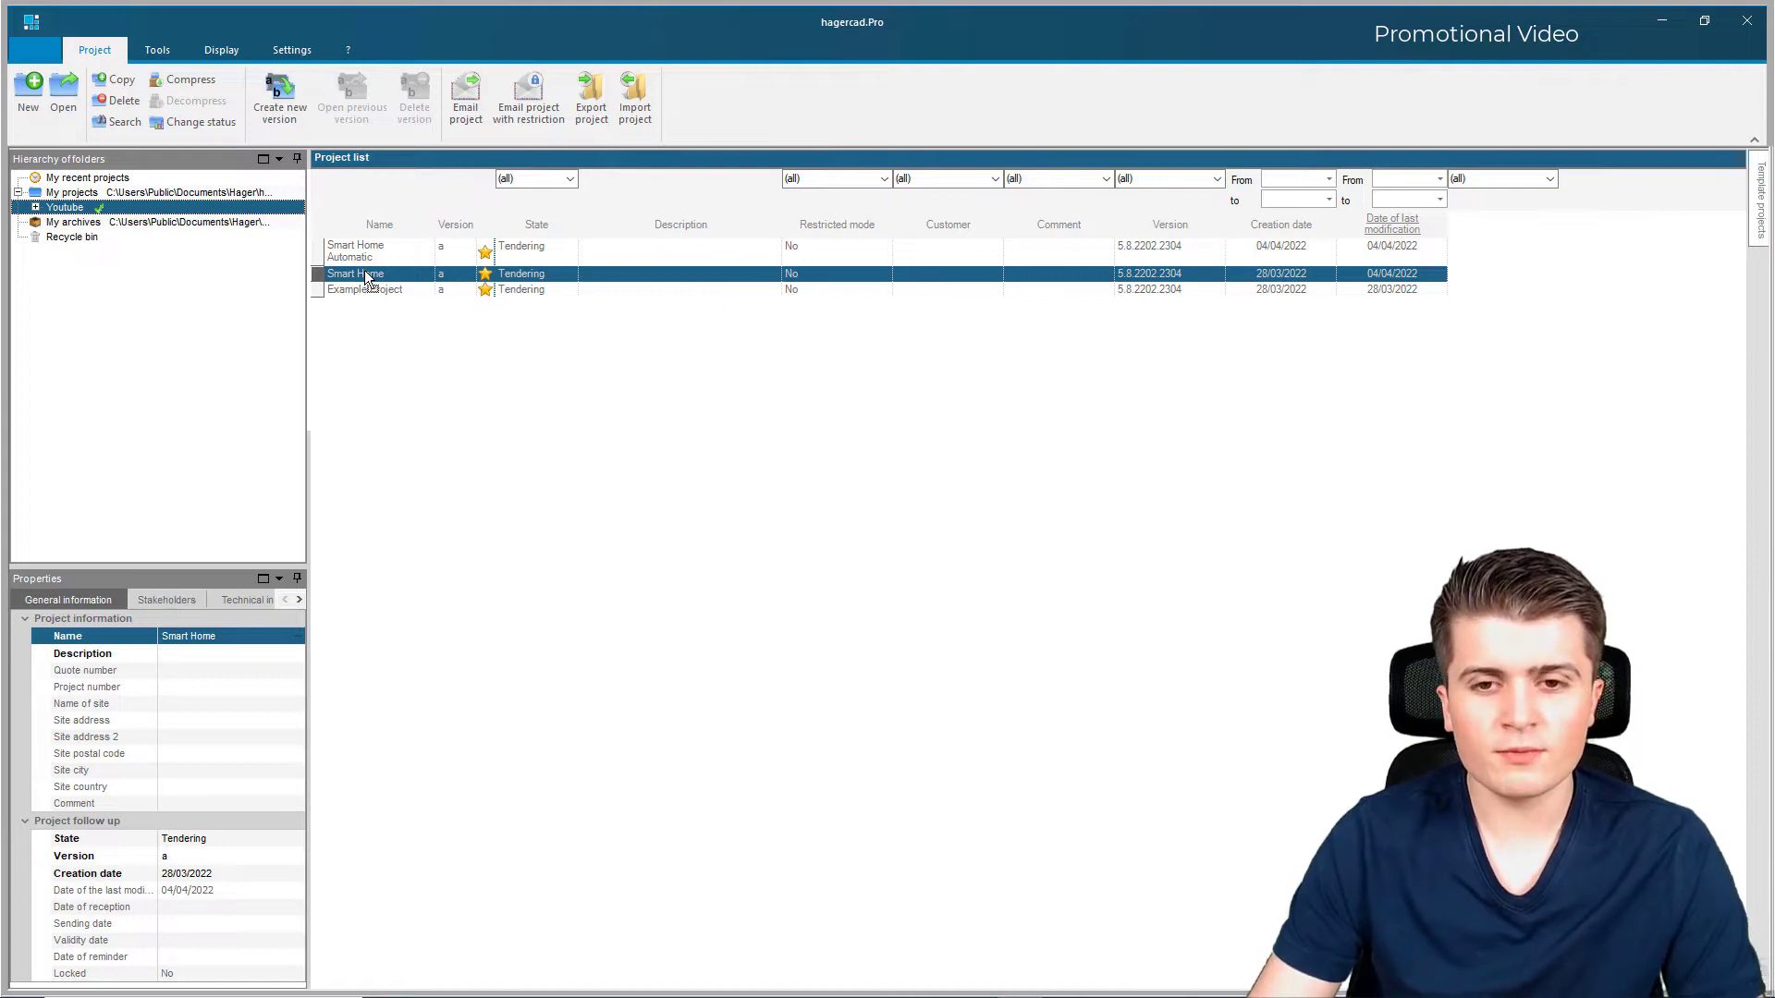
{"action": "double_click", "coordinate": [368, 278]}
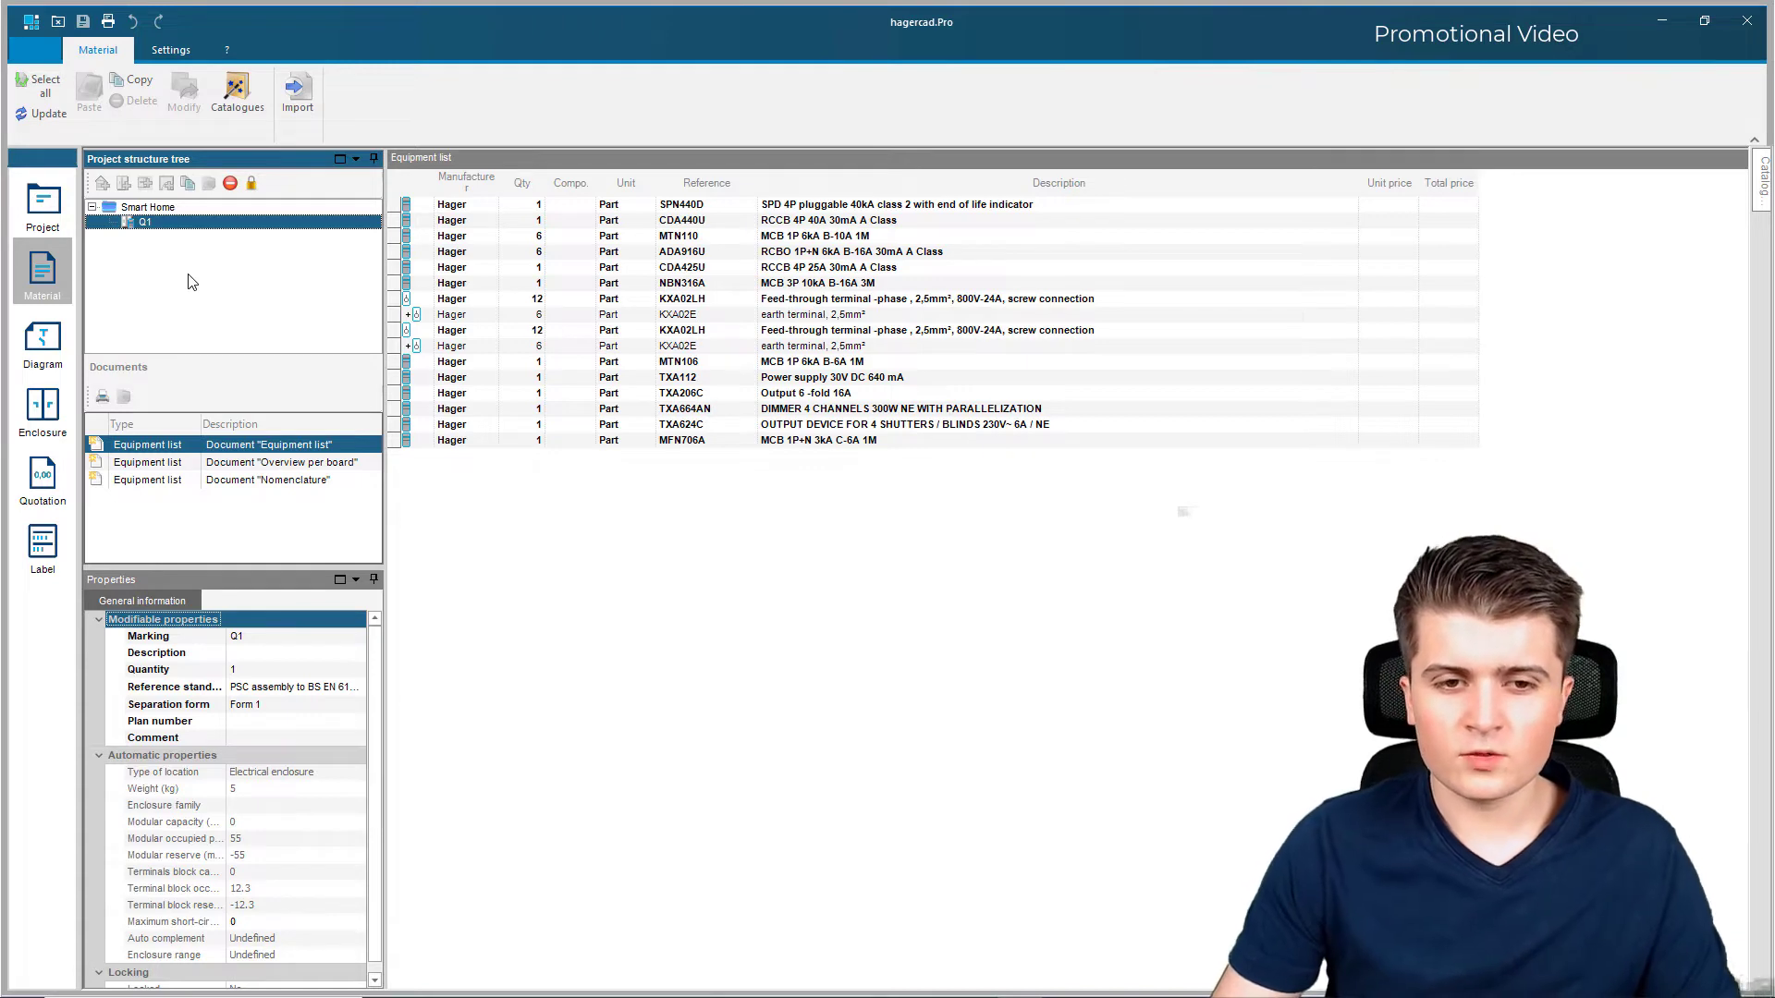
{"action": "left_click", "coordinate": [44, 340]}
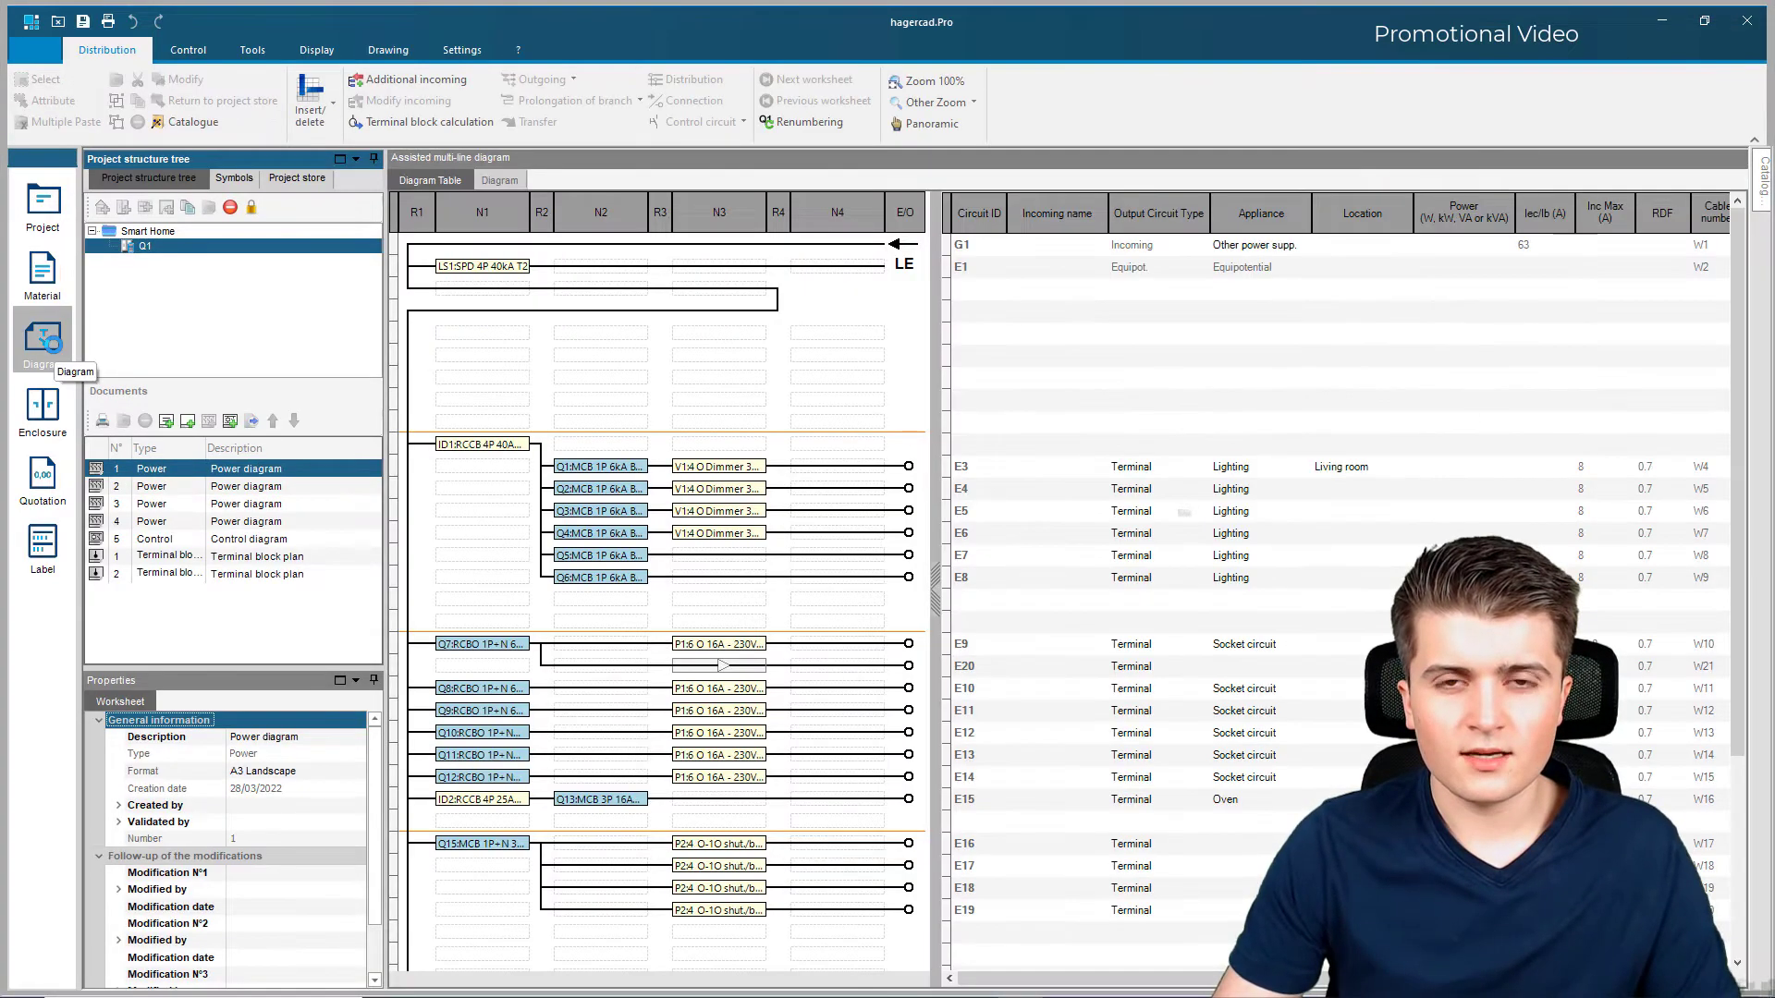
{"action": "left_click", "coordinate": [196, 53]}
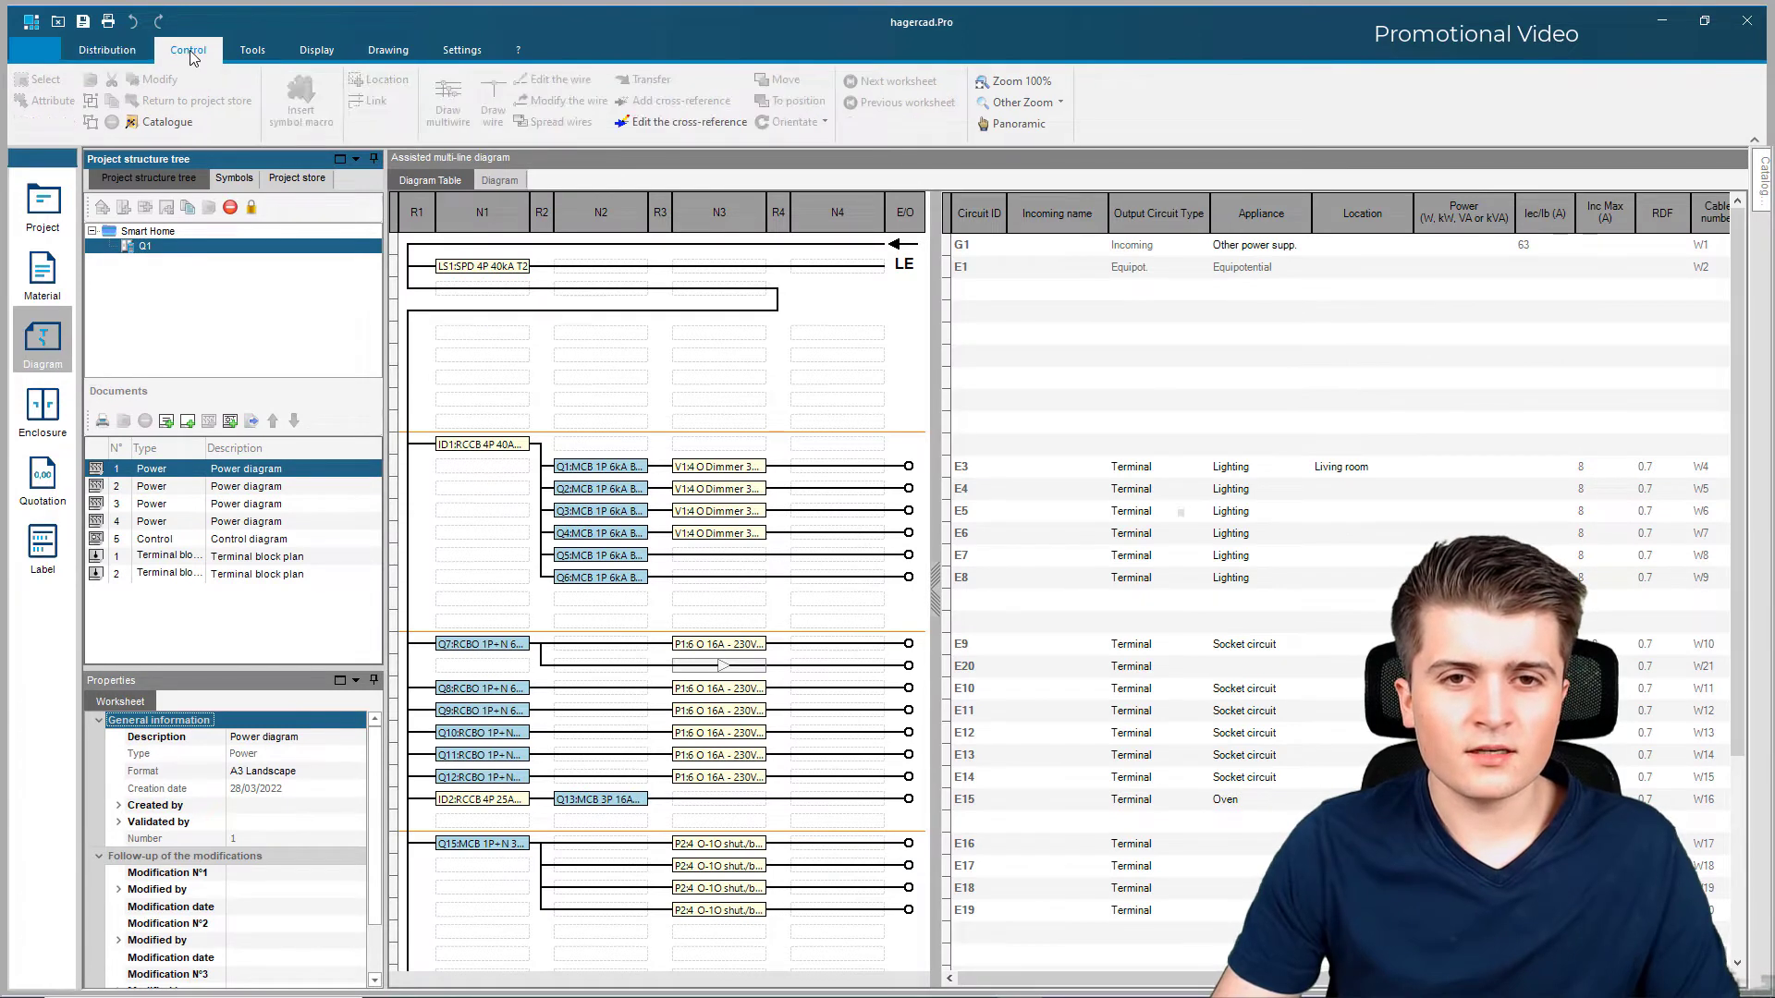
{"action": "left_click", "coordinate": [252, 50]}
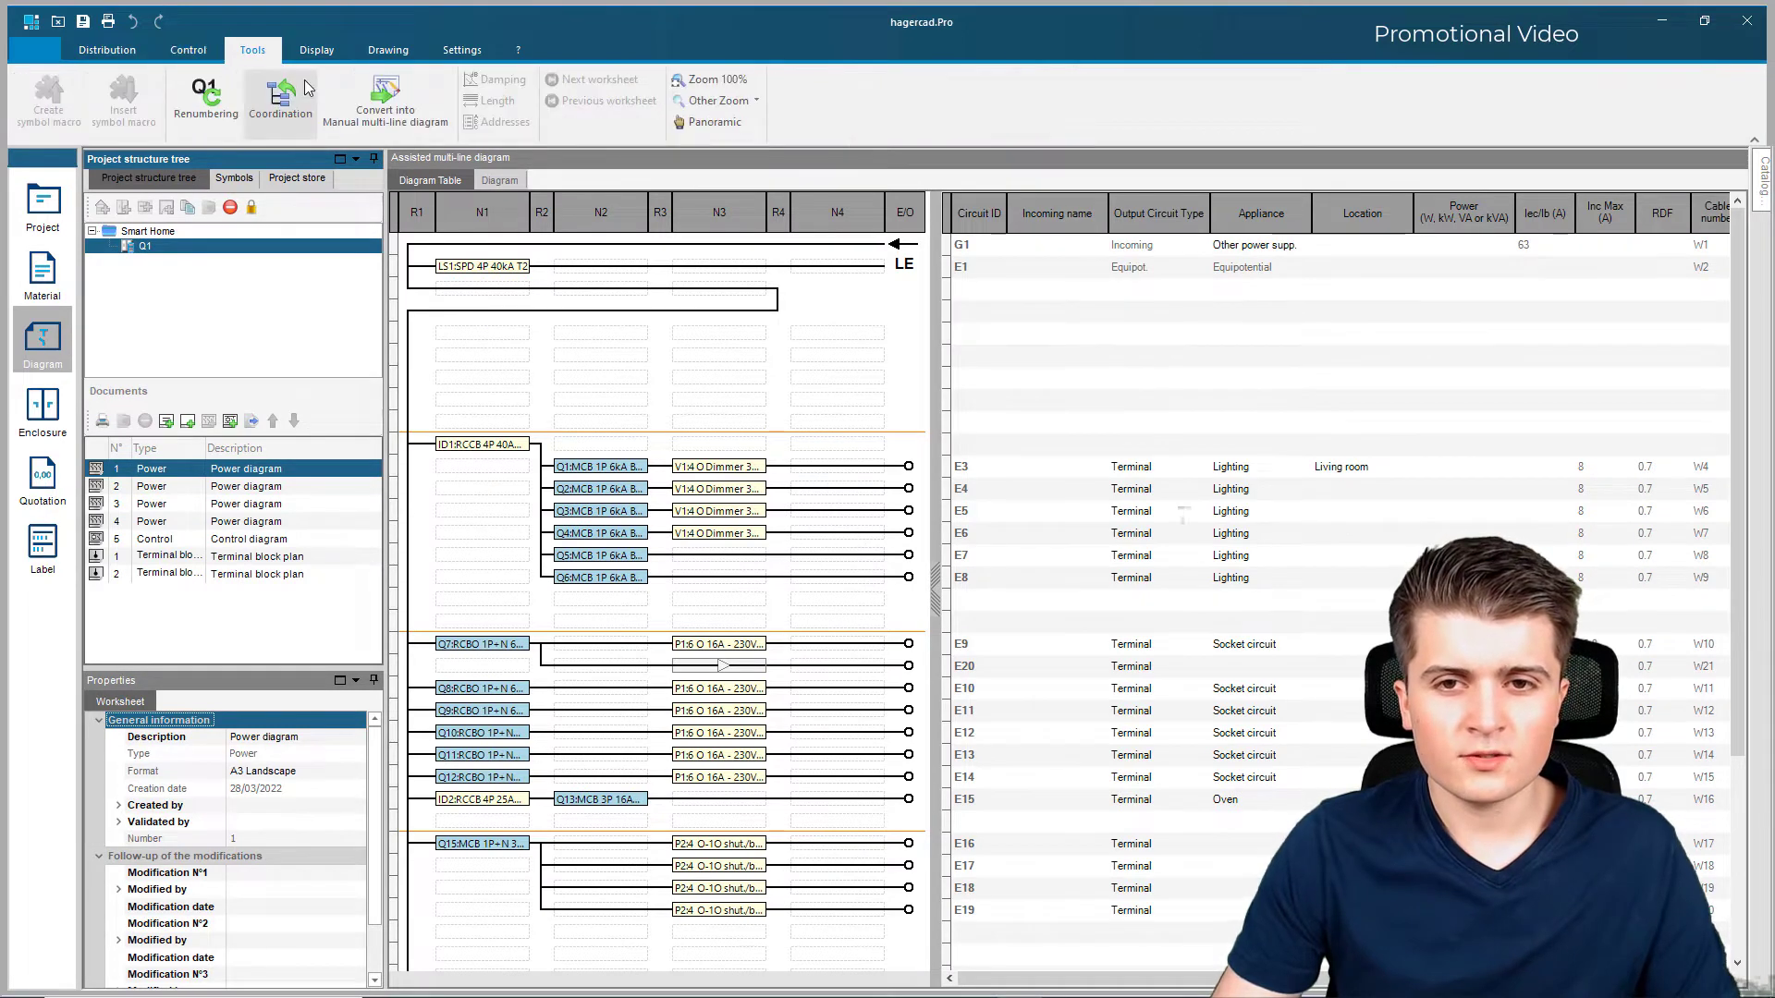
{"action": "left_click", "coordinate": [370, 125]}
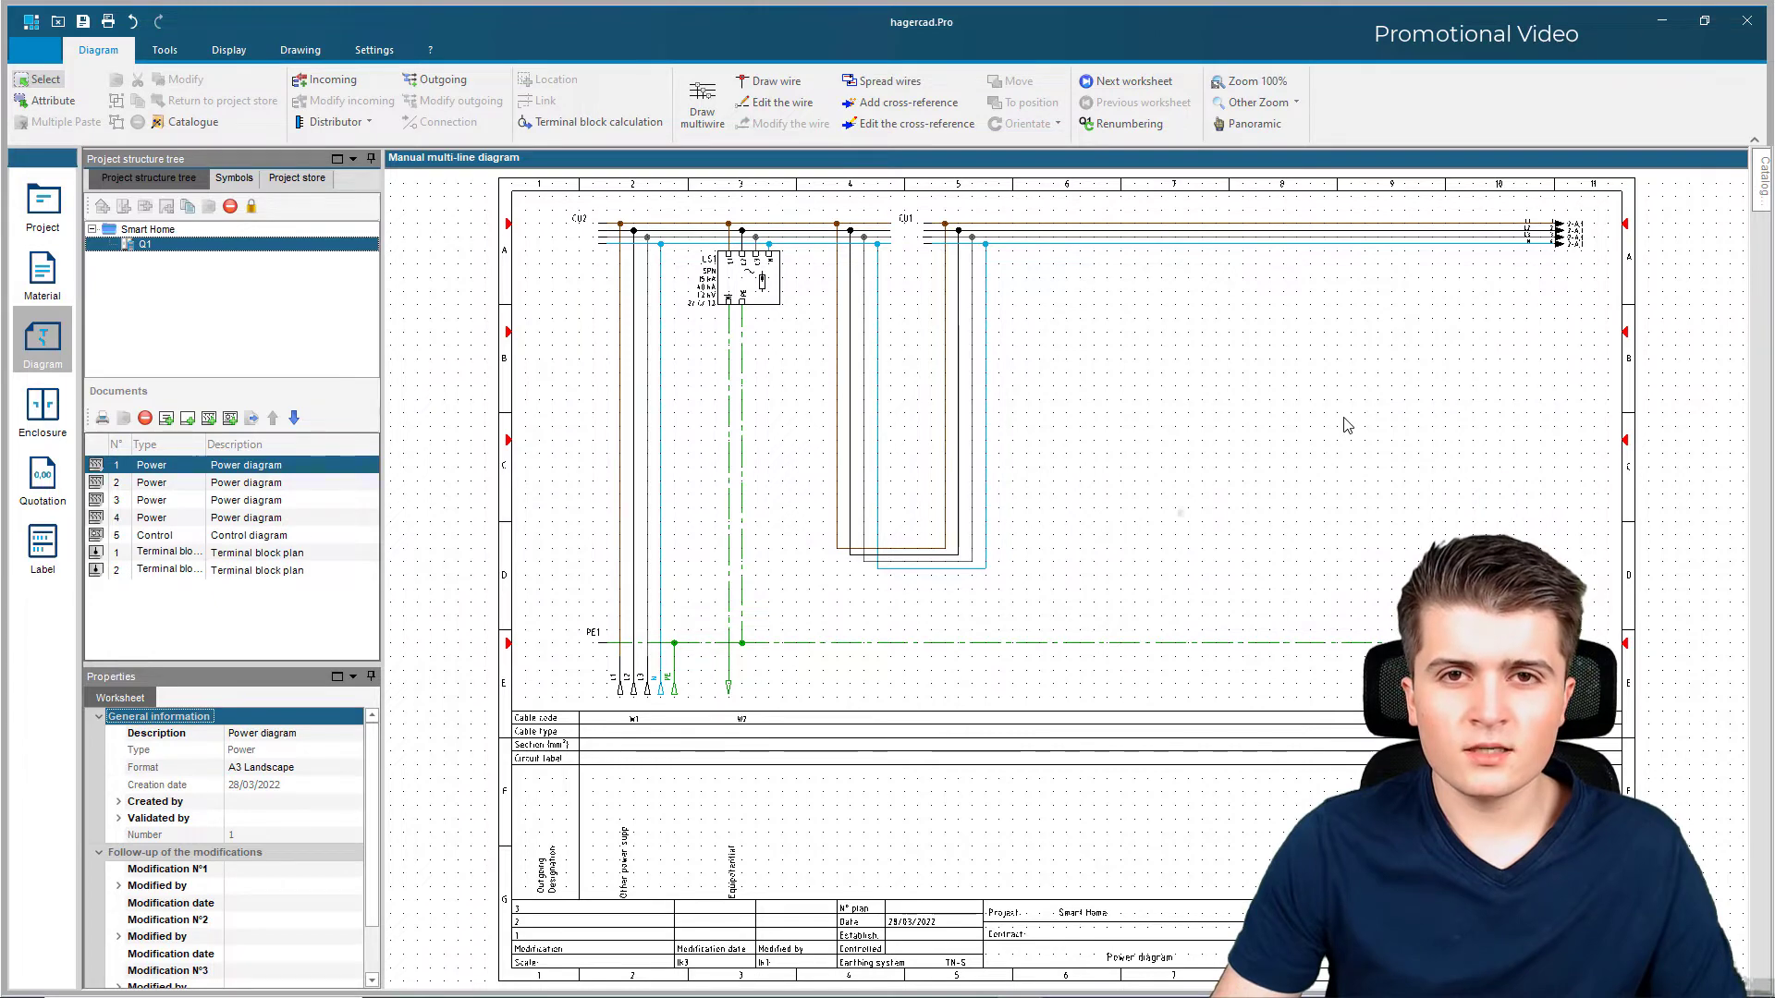
{"action": "scroll", "coordinate": [1343, 420], "scroll_direction": "up", "scroll_amount": 6}
{"action": "scroll", "coordinate": [924, 376], "scroll_direction": "up", "scroll_amount": 1}
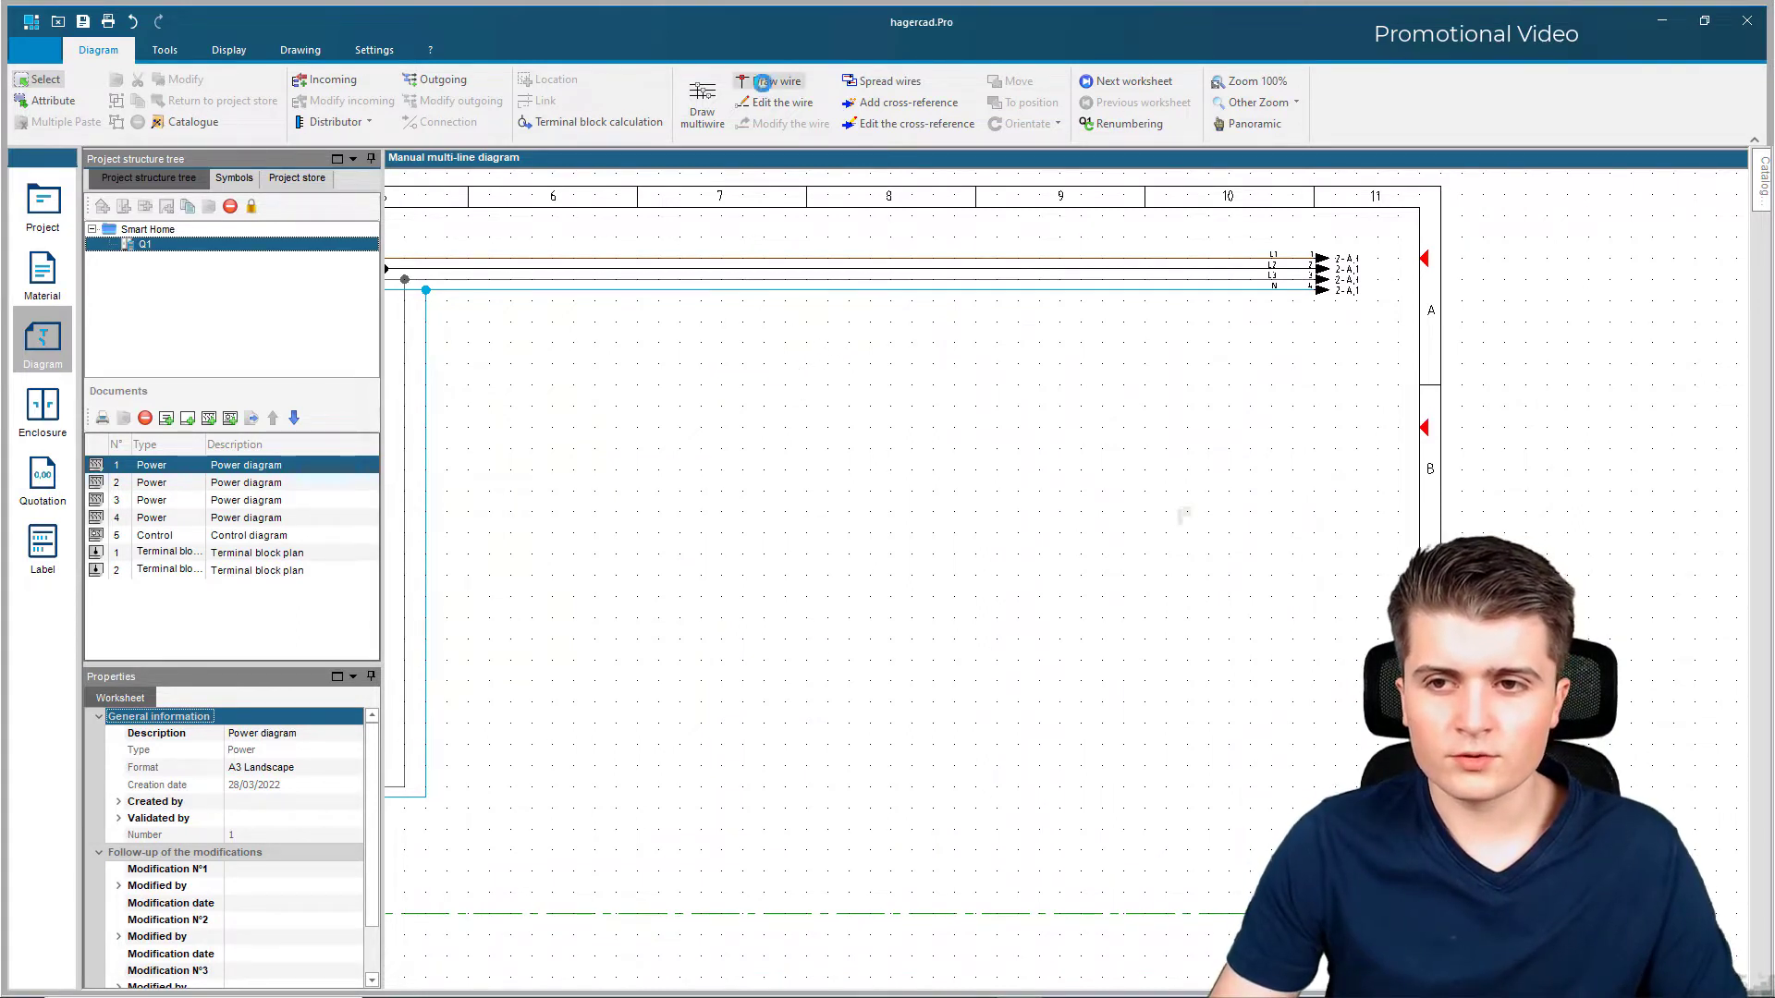
{"action": "left_click", "coordinate": [763, 82]}
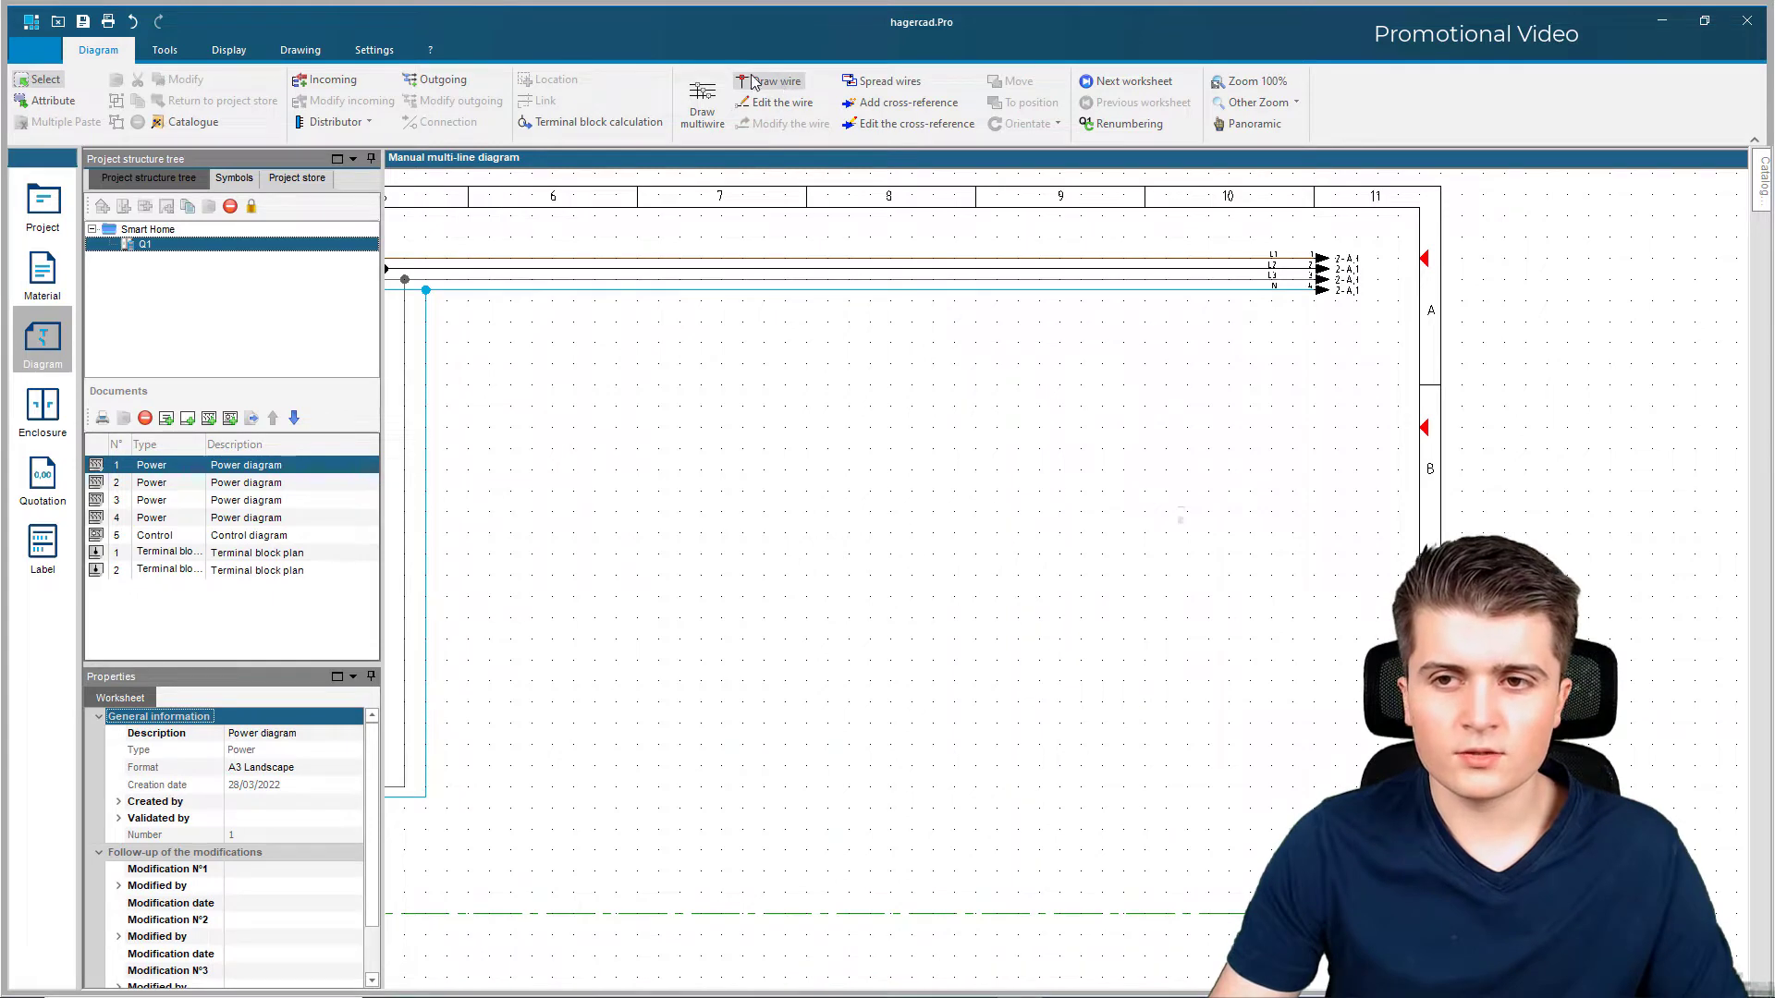
{"action": "left_click", "coordinate": [775, 290]}
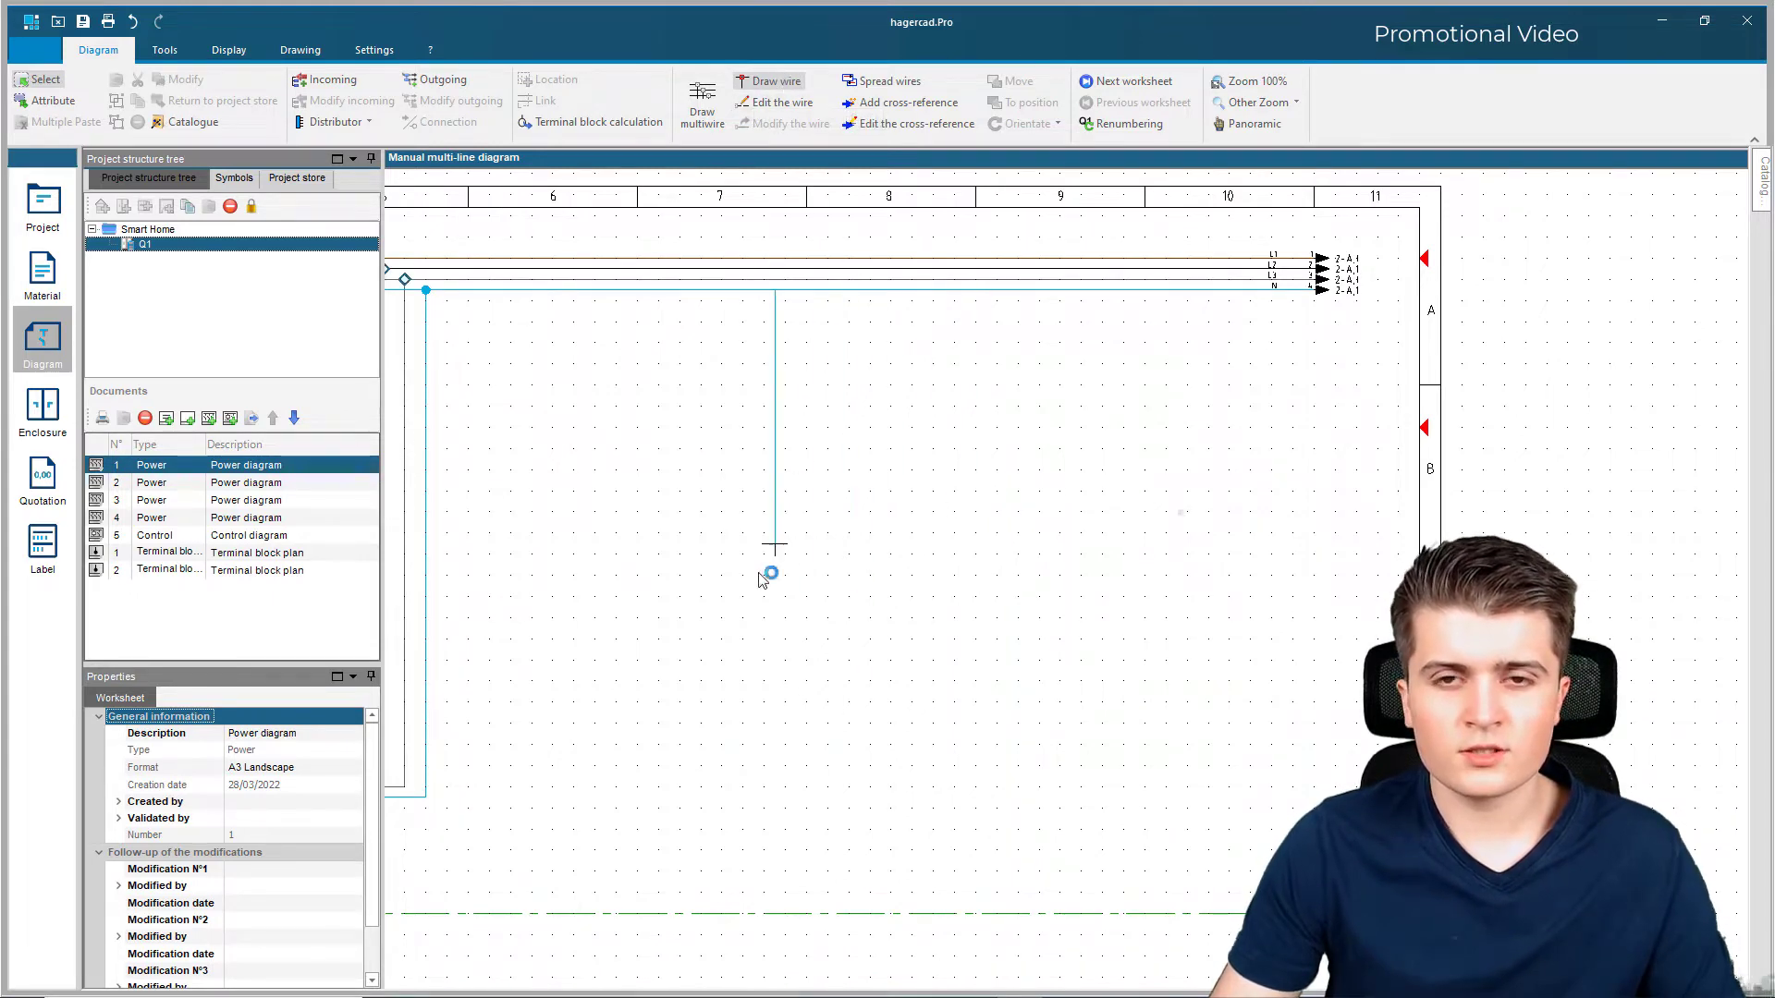
{"action": "key", "text": "Escape"}
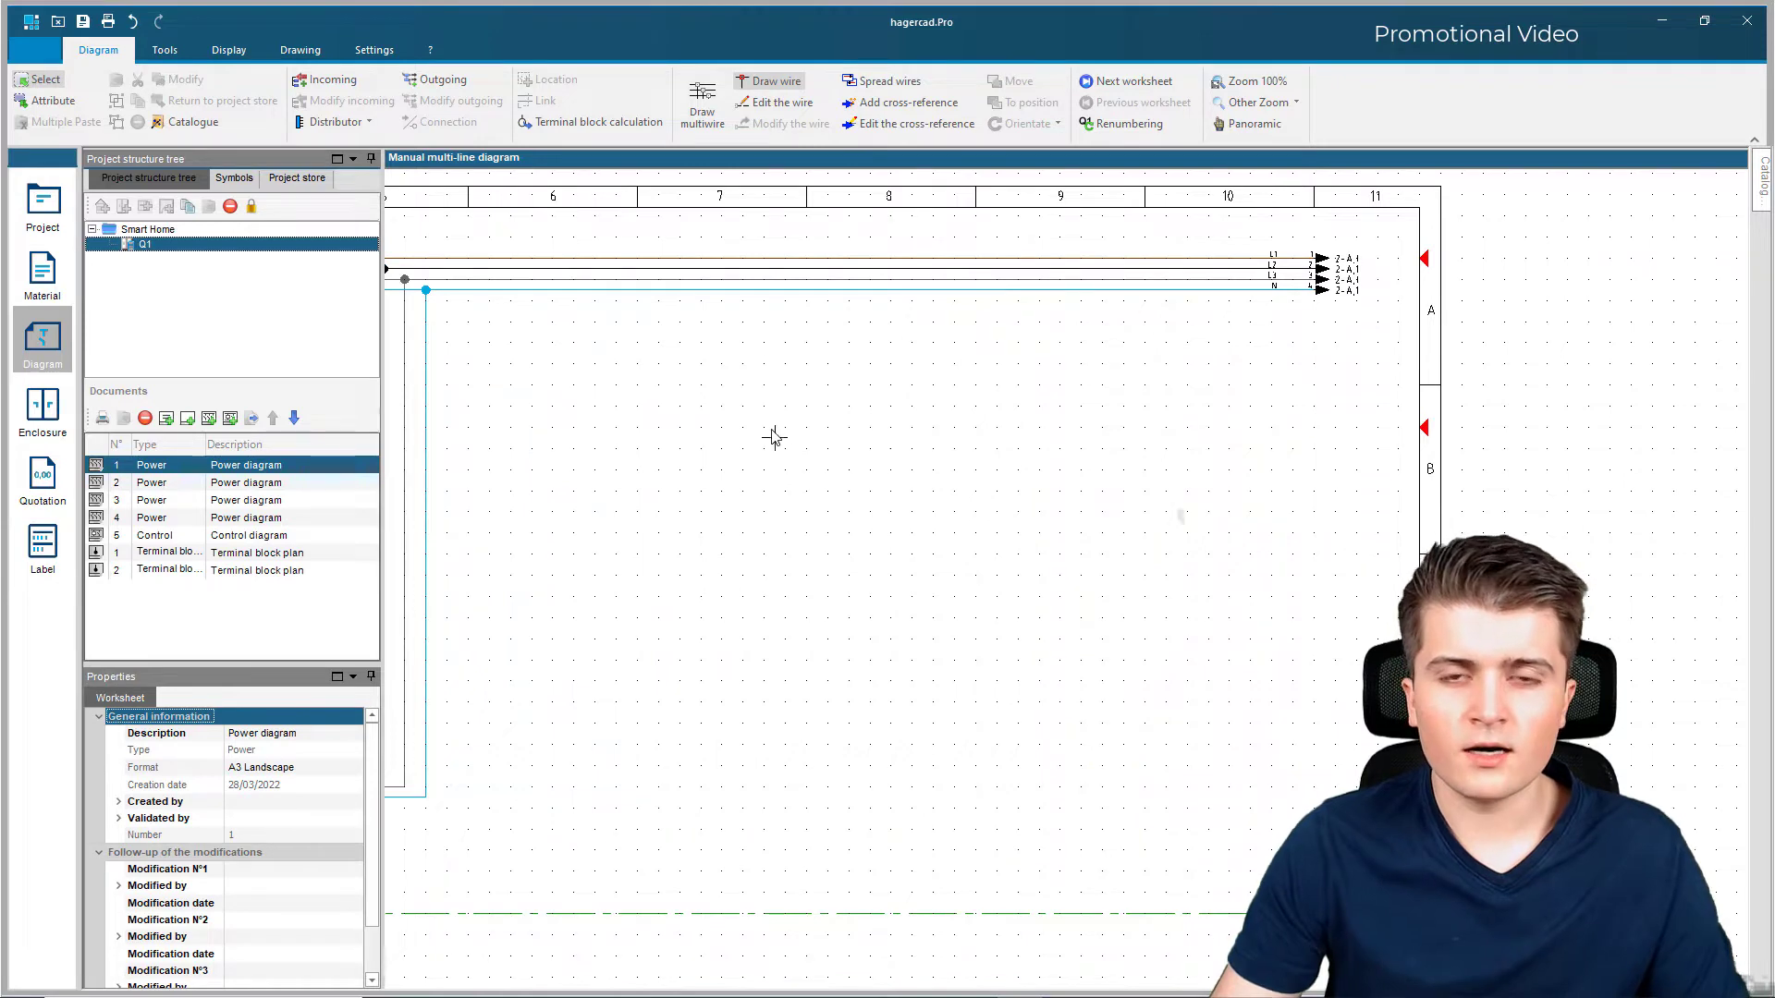
{"action": "left_click", "coordinate": [712, 119]}
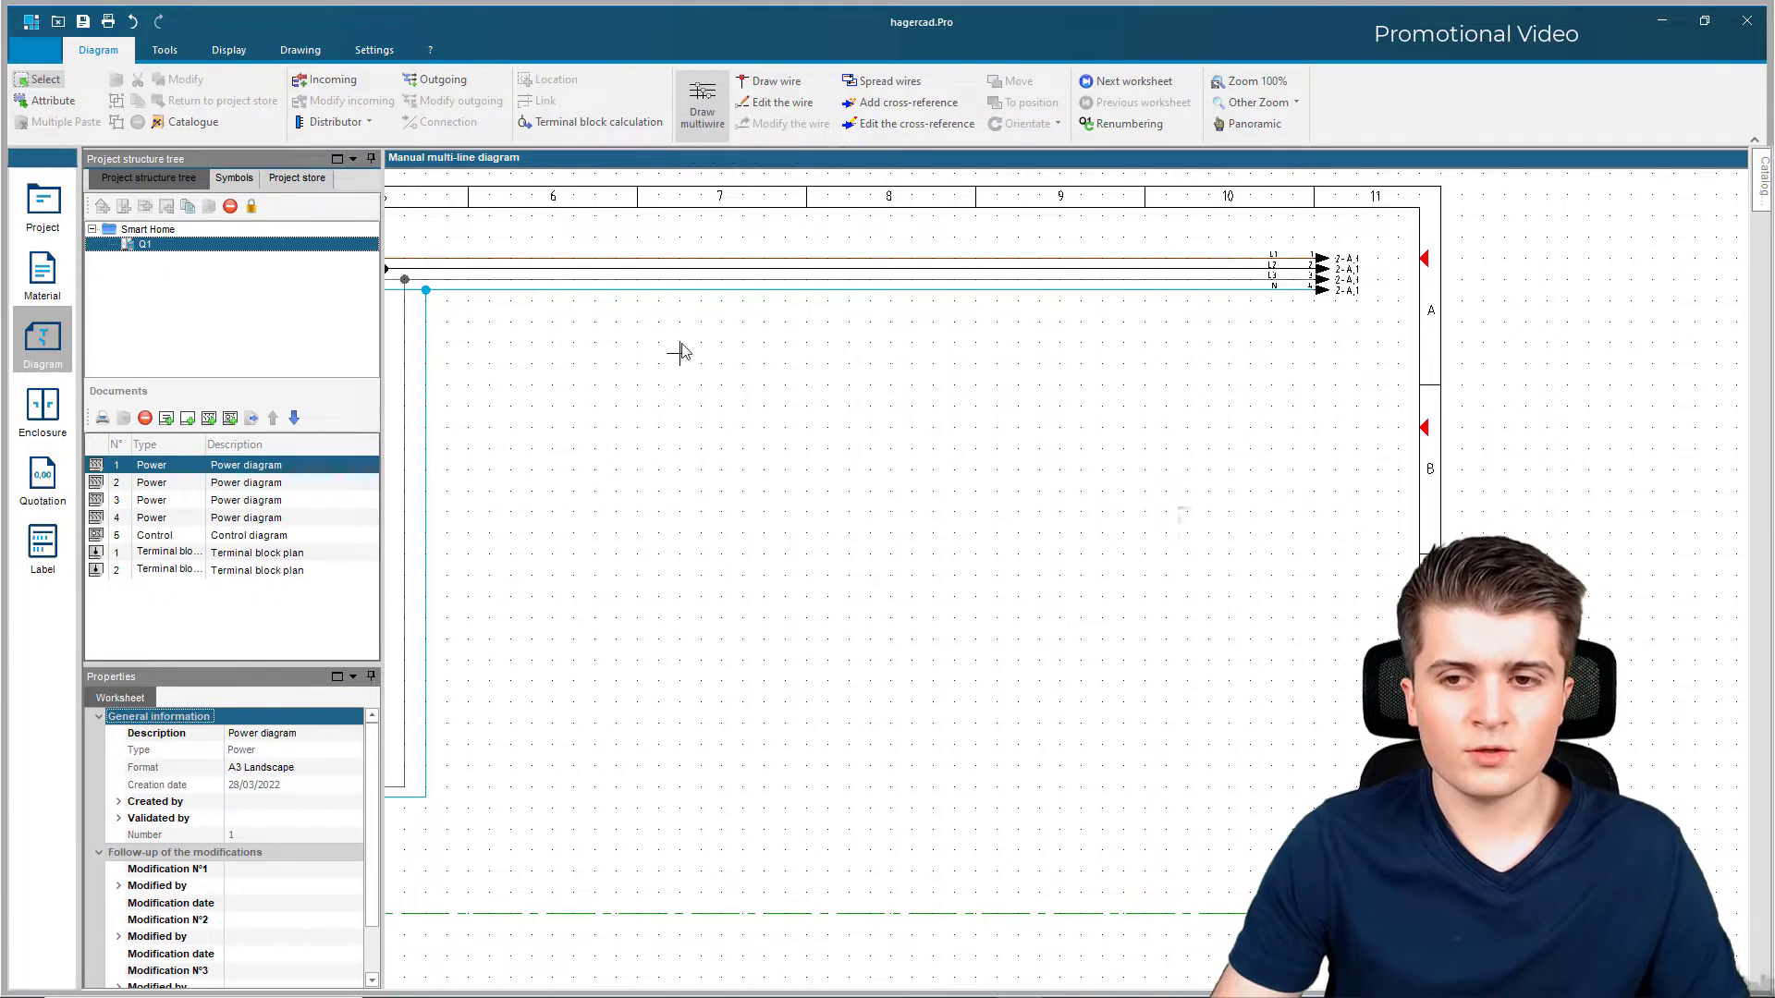
{"action": "left_click", "coordinate": [659, 259]}
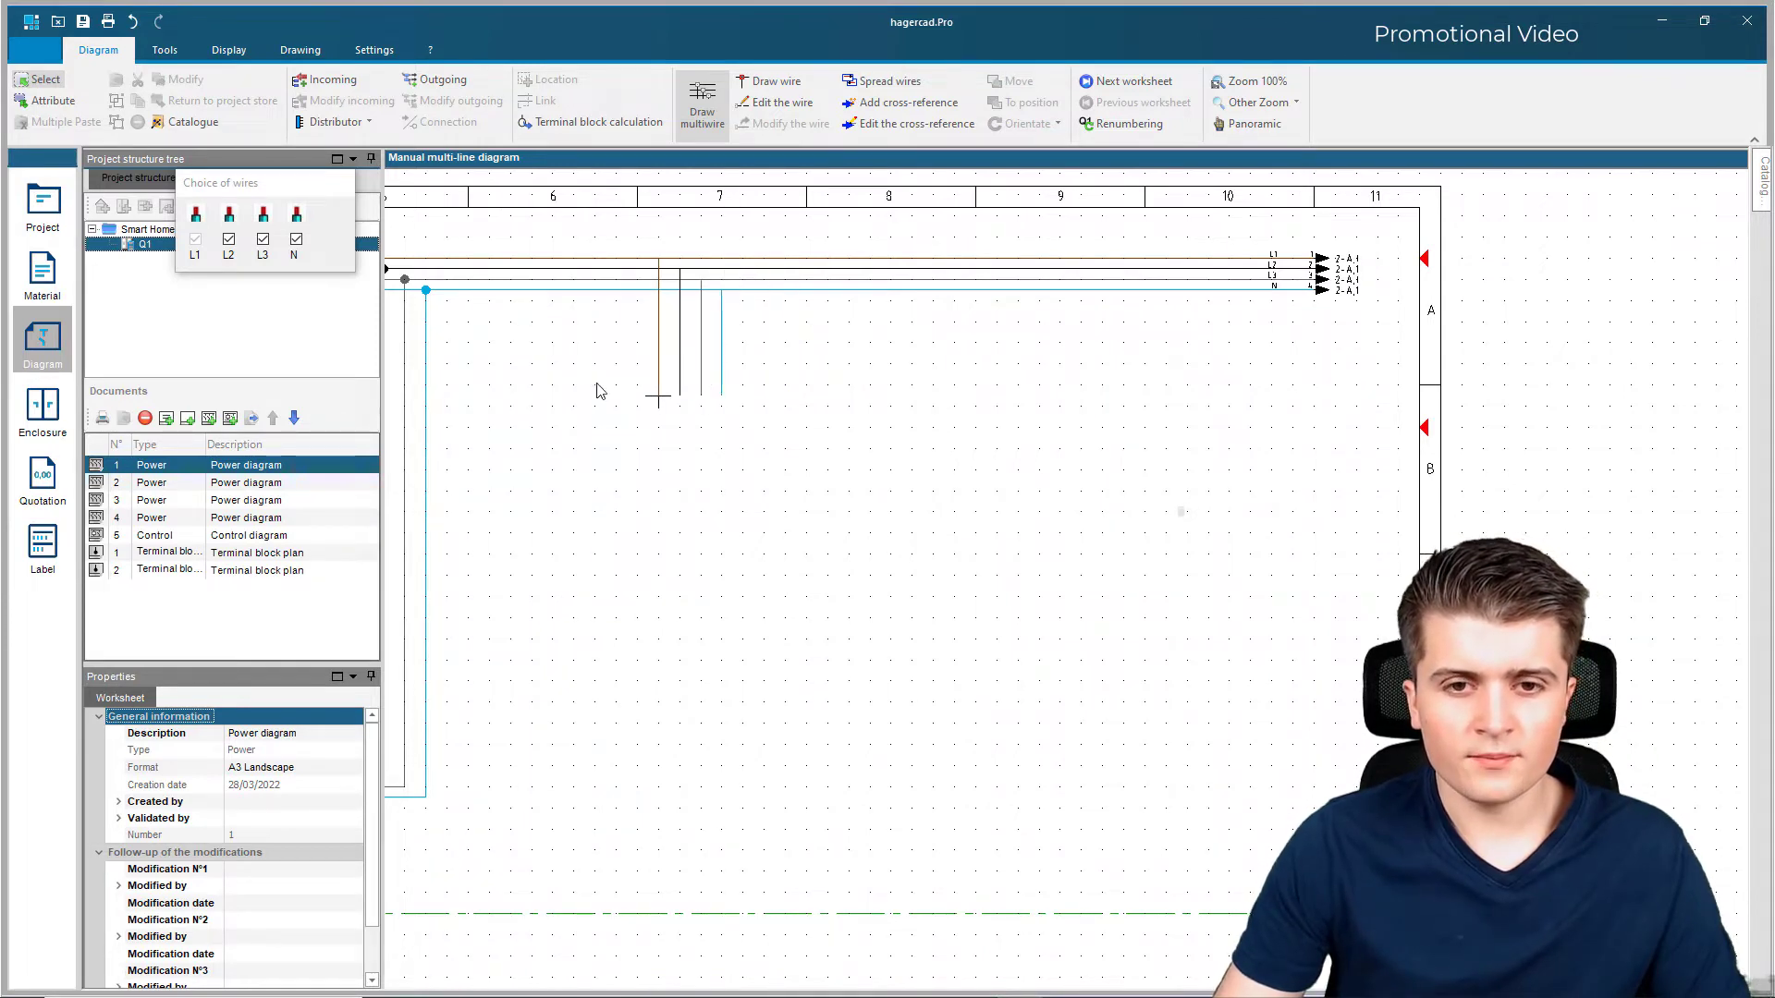
{"action": "left_click", "coordinate": [263, 240]}
{"action": "left_click", "coordinate": [228, 239]}
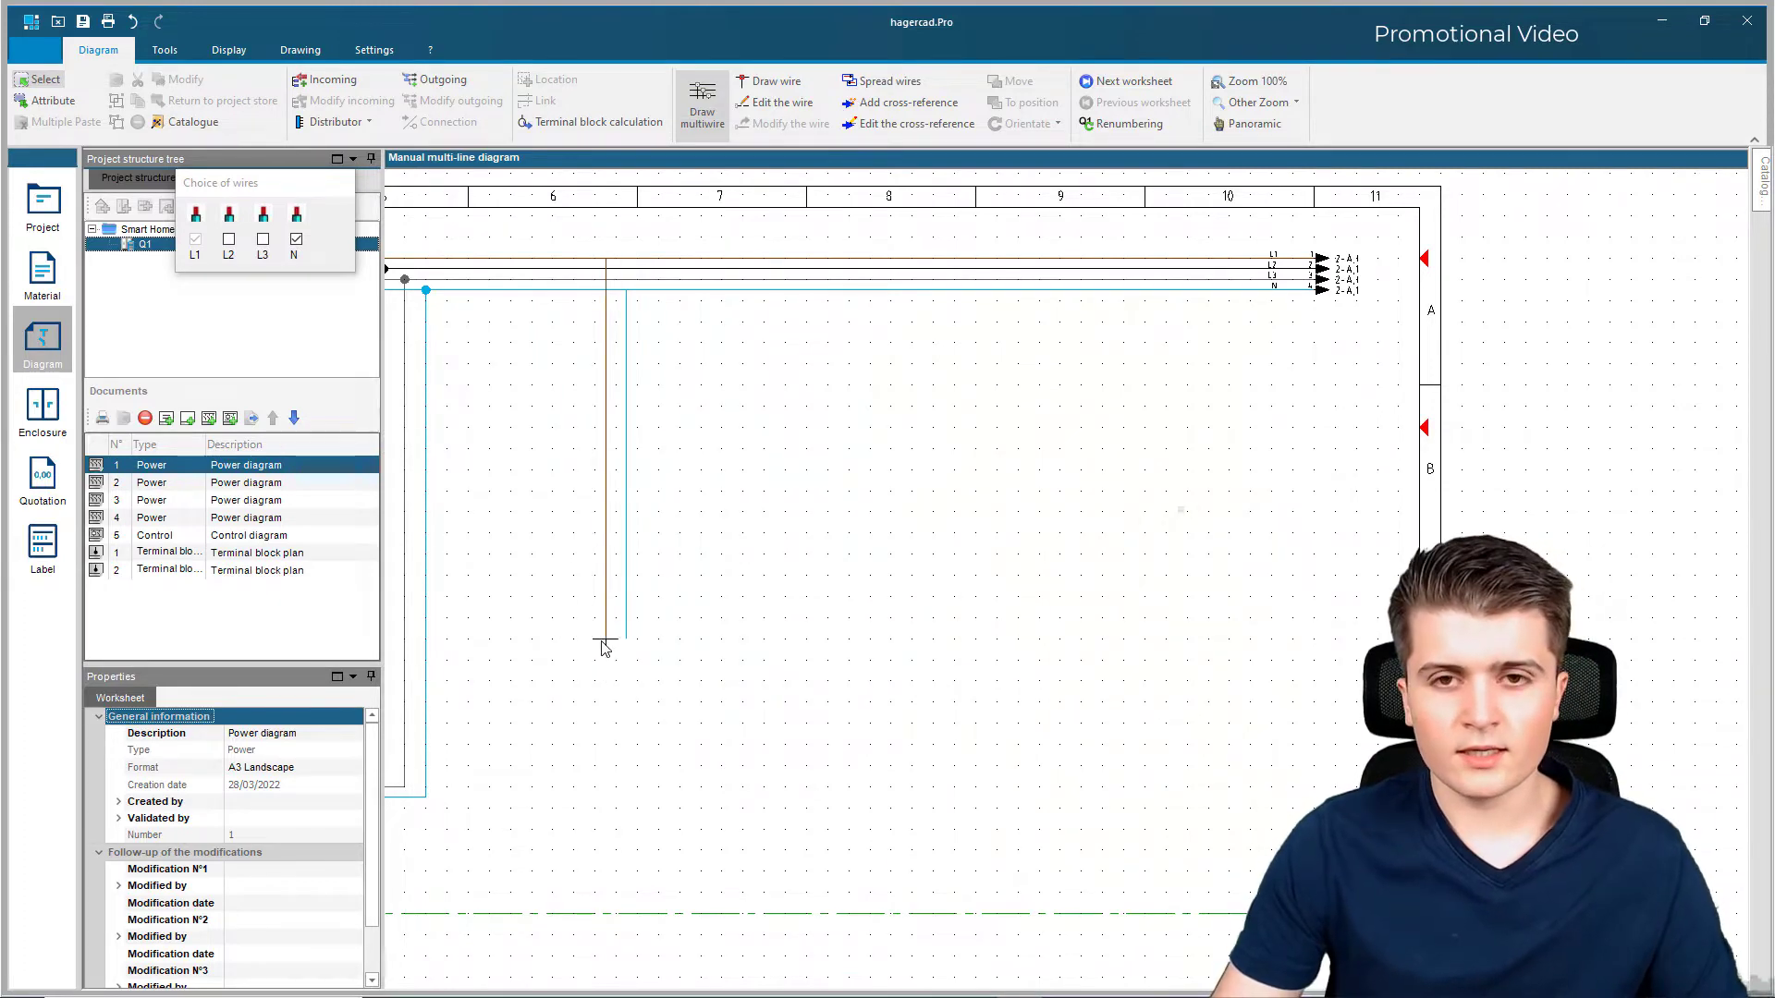
{"action": "key", "text": "Escape"}
Step: On power diagram worksheet 2, draw short downward wires from the negative and positive bus terminals of the TXA664AN dimmer V1
{"action": "scroll", "coordinate": [702, 435], "scroll_direction": "down", "scroll_amount": 1}
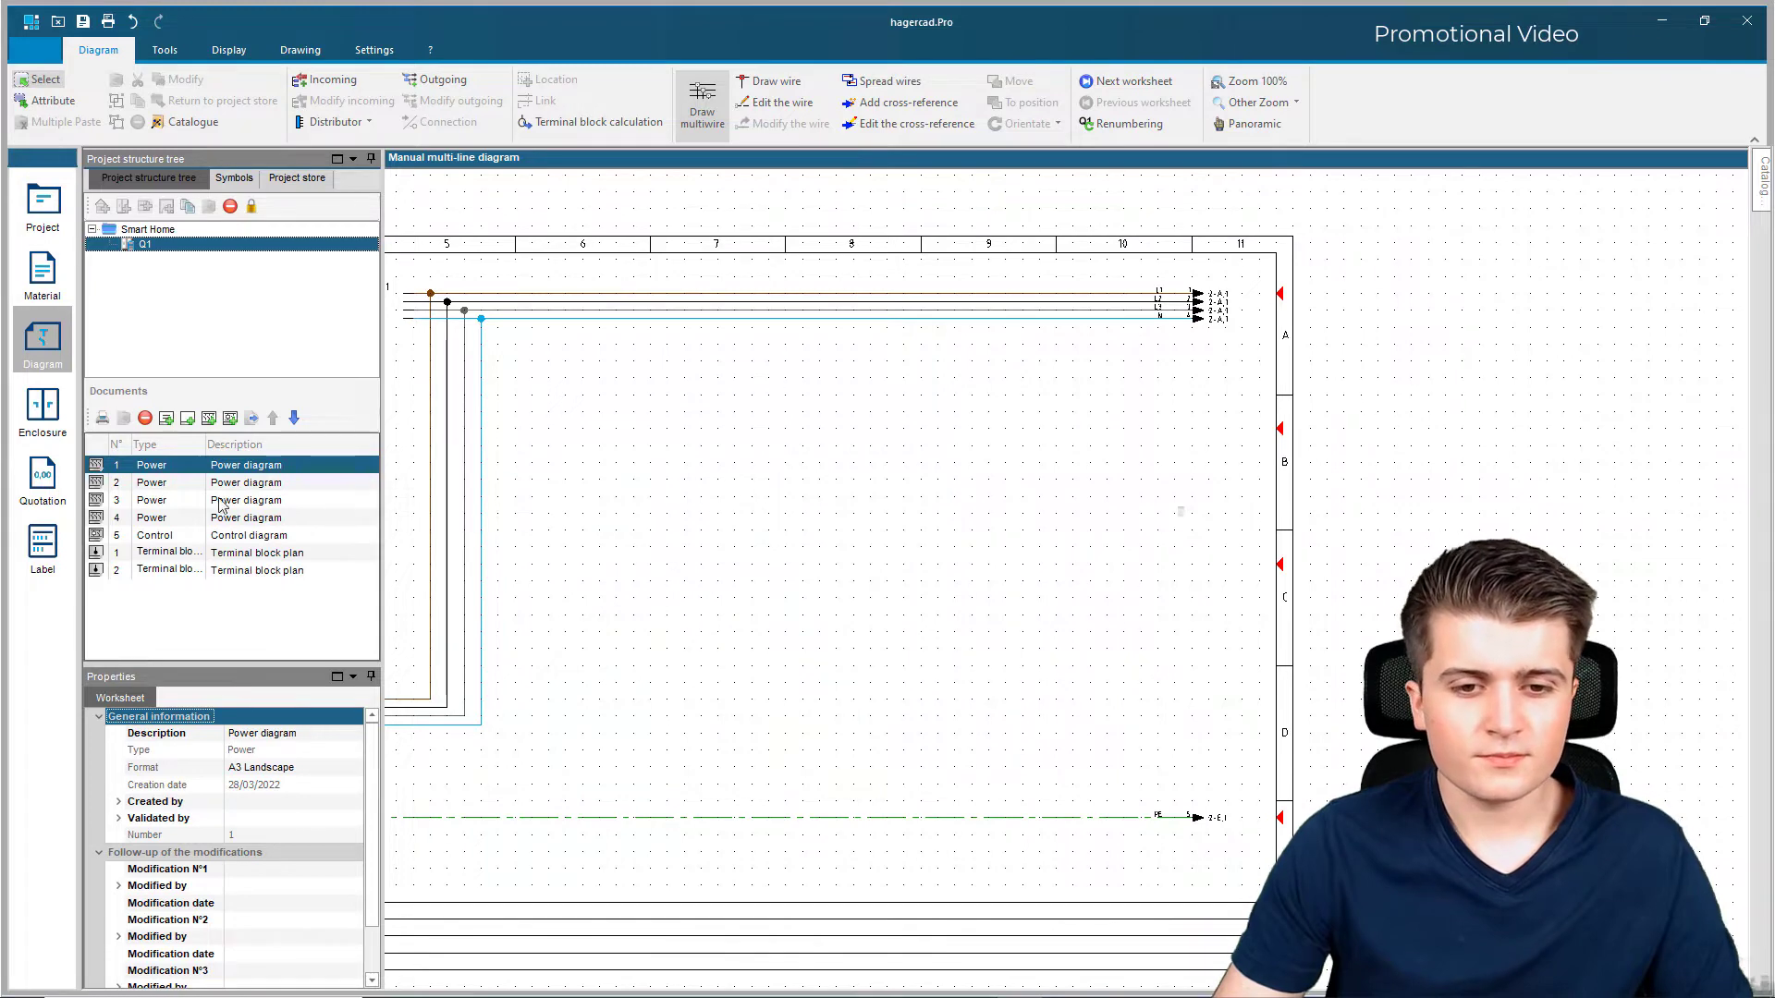
{"action": "double_click", "coordinate": [147, 486]}
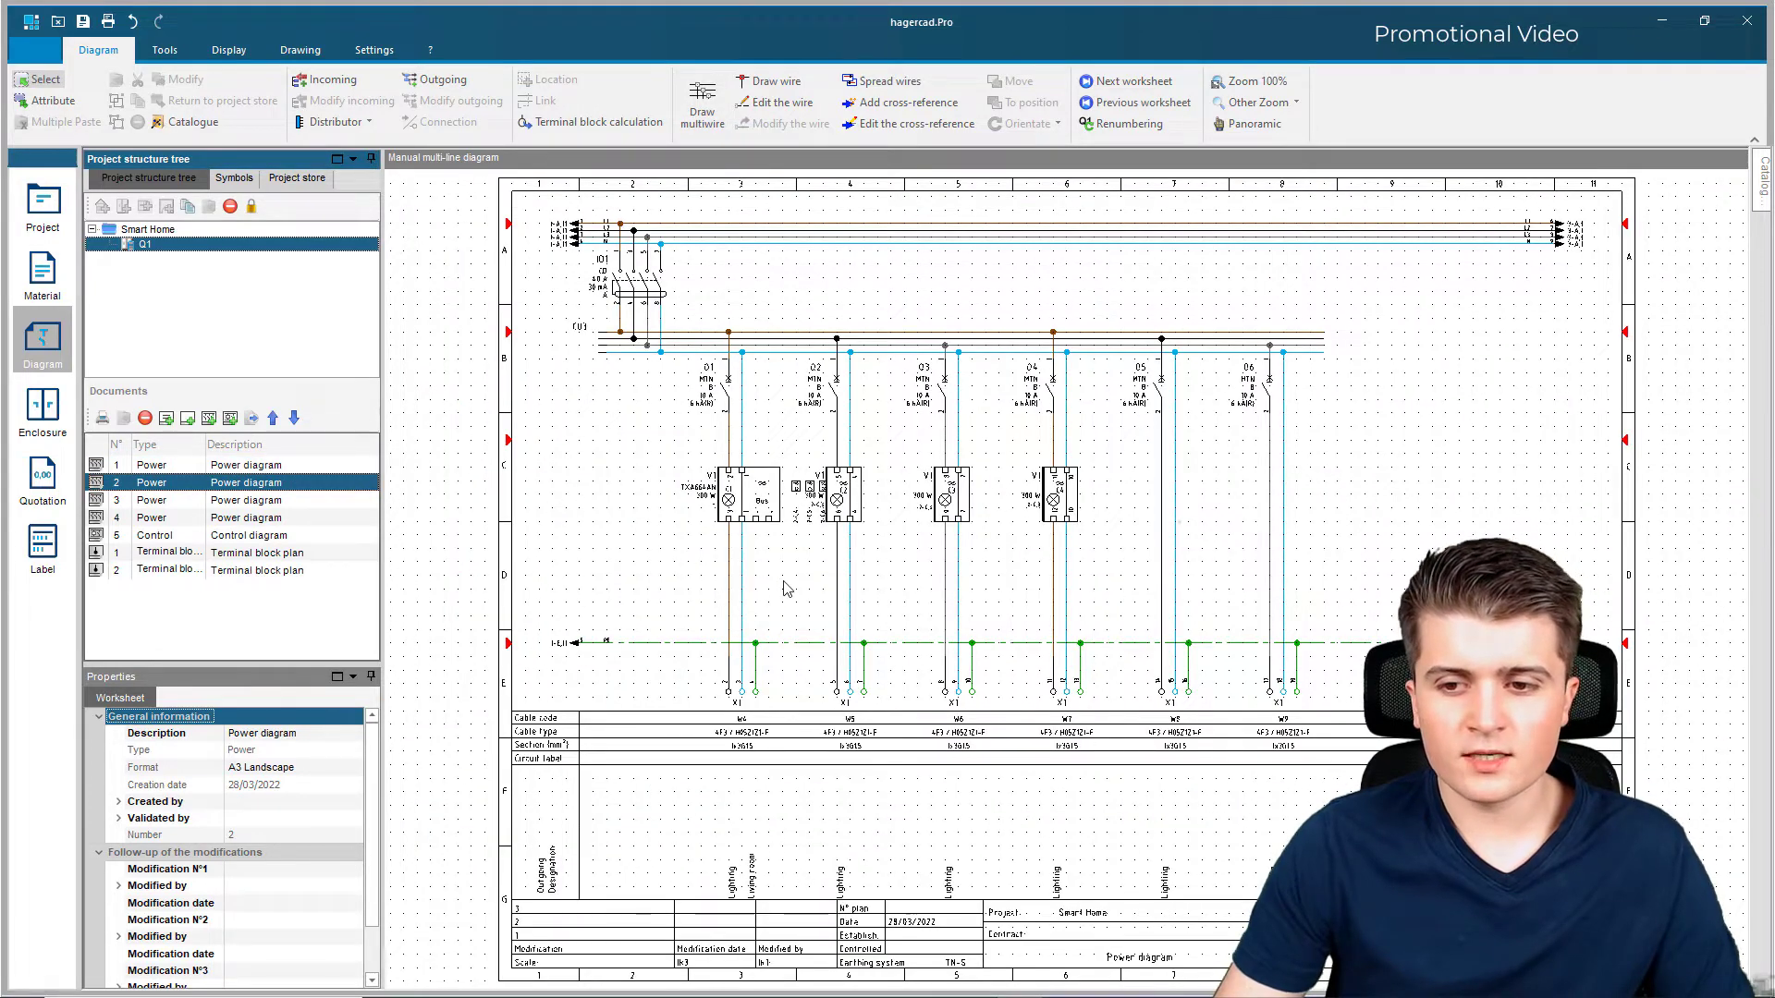
{"action": "scroll", "coordinate": [790, 578], "scroll_direction": "up", "scroll_amount": 4}
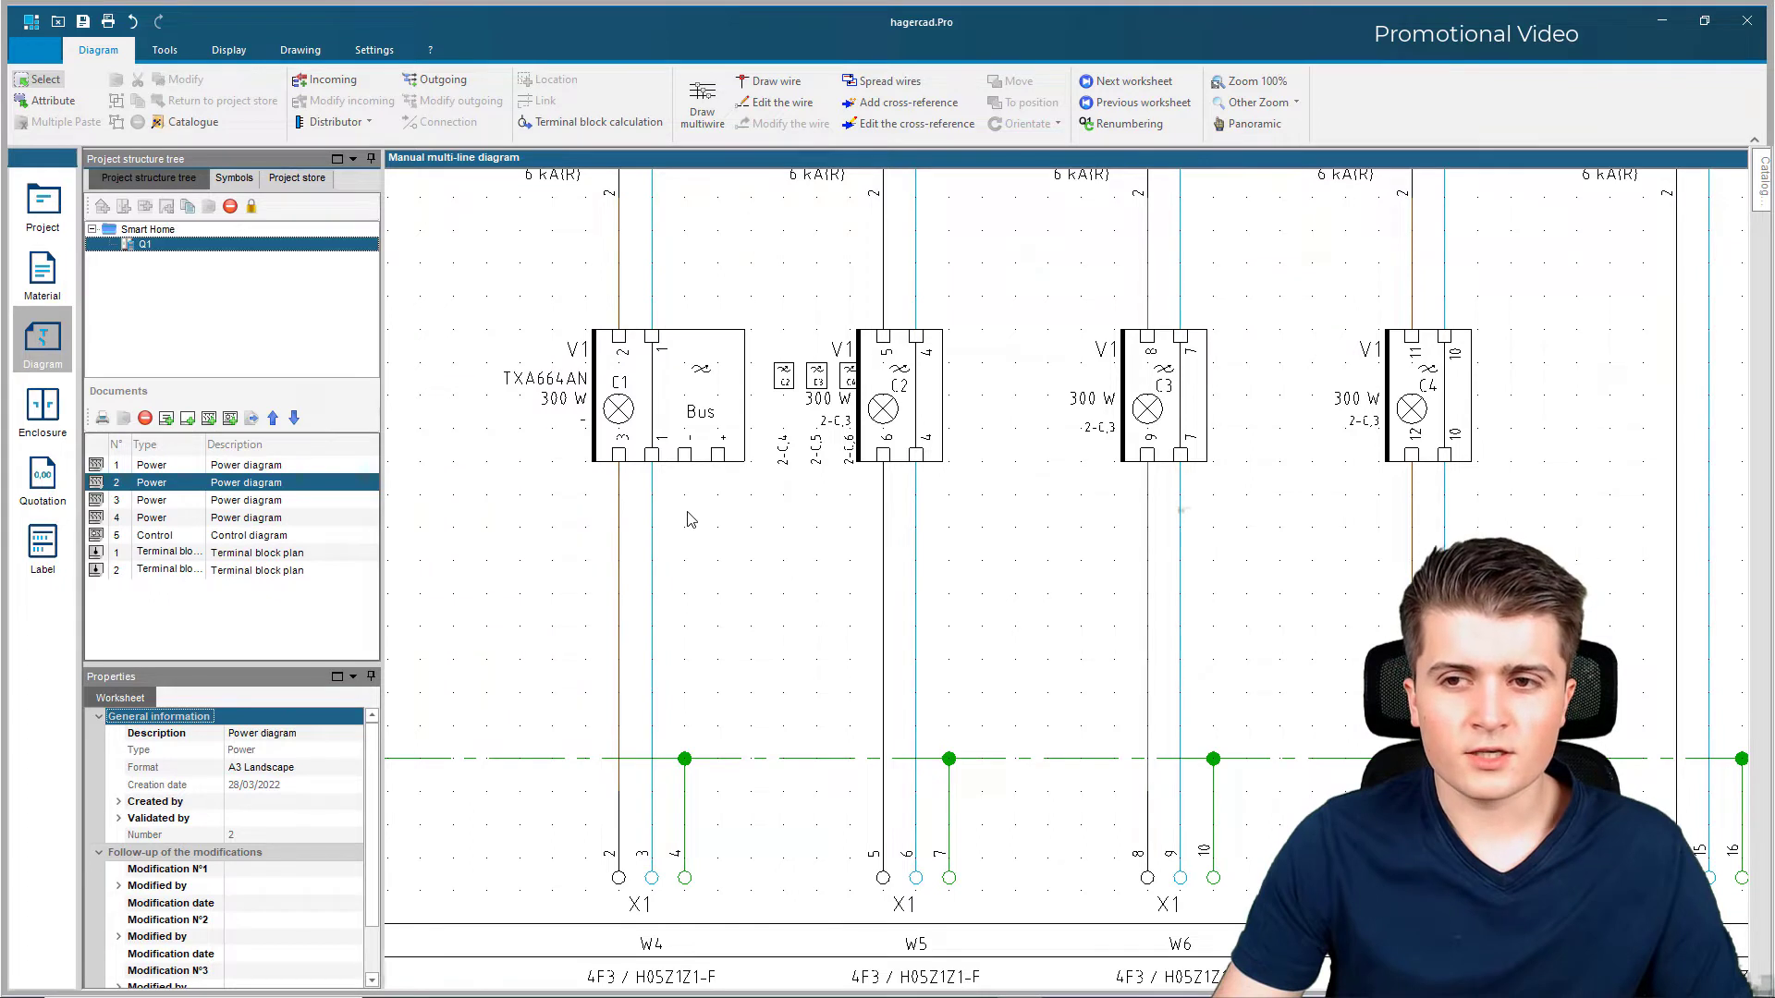
{"action": "left_click", "coordinate": [770, 81]}
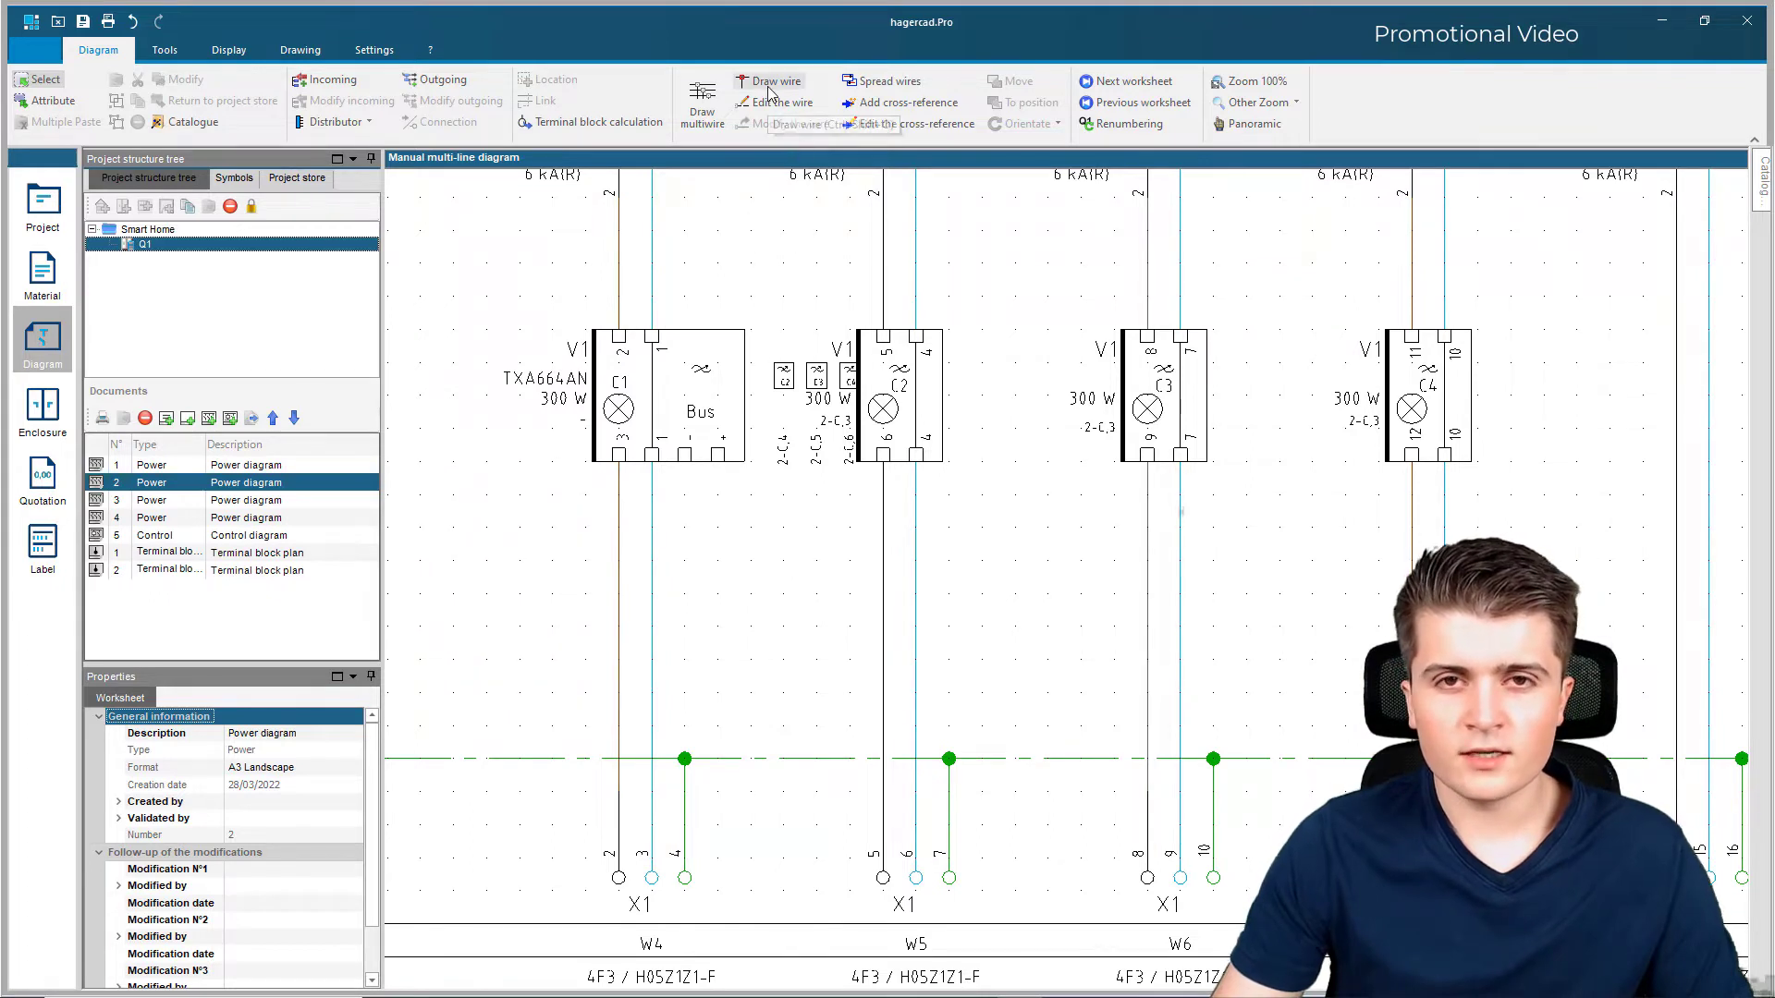
{"action": "left_click", "coordinate": [684, 460]}
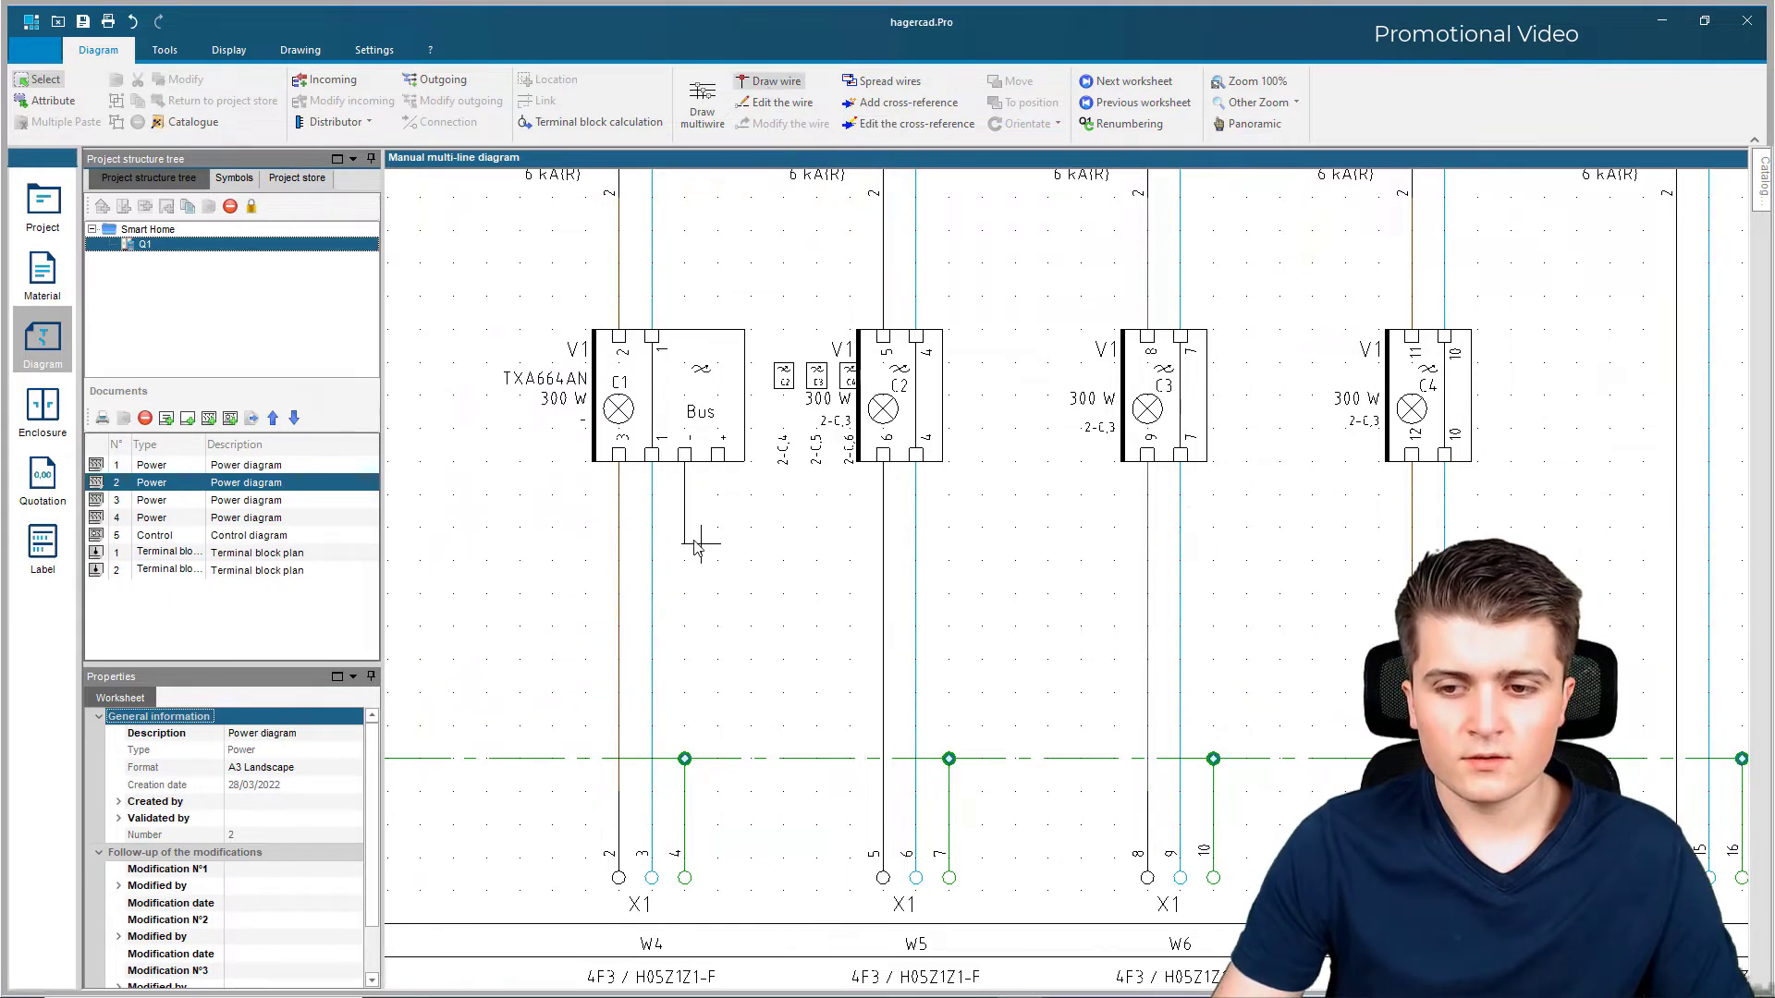
{"action": "left_click", "coordinate": [684, 543]}
{"action": "left_click", "coordinate": [718, 457]}
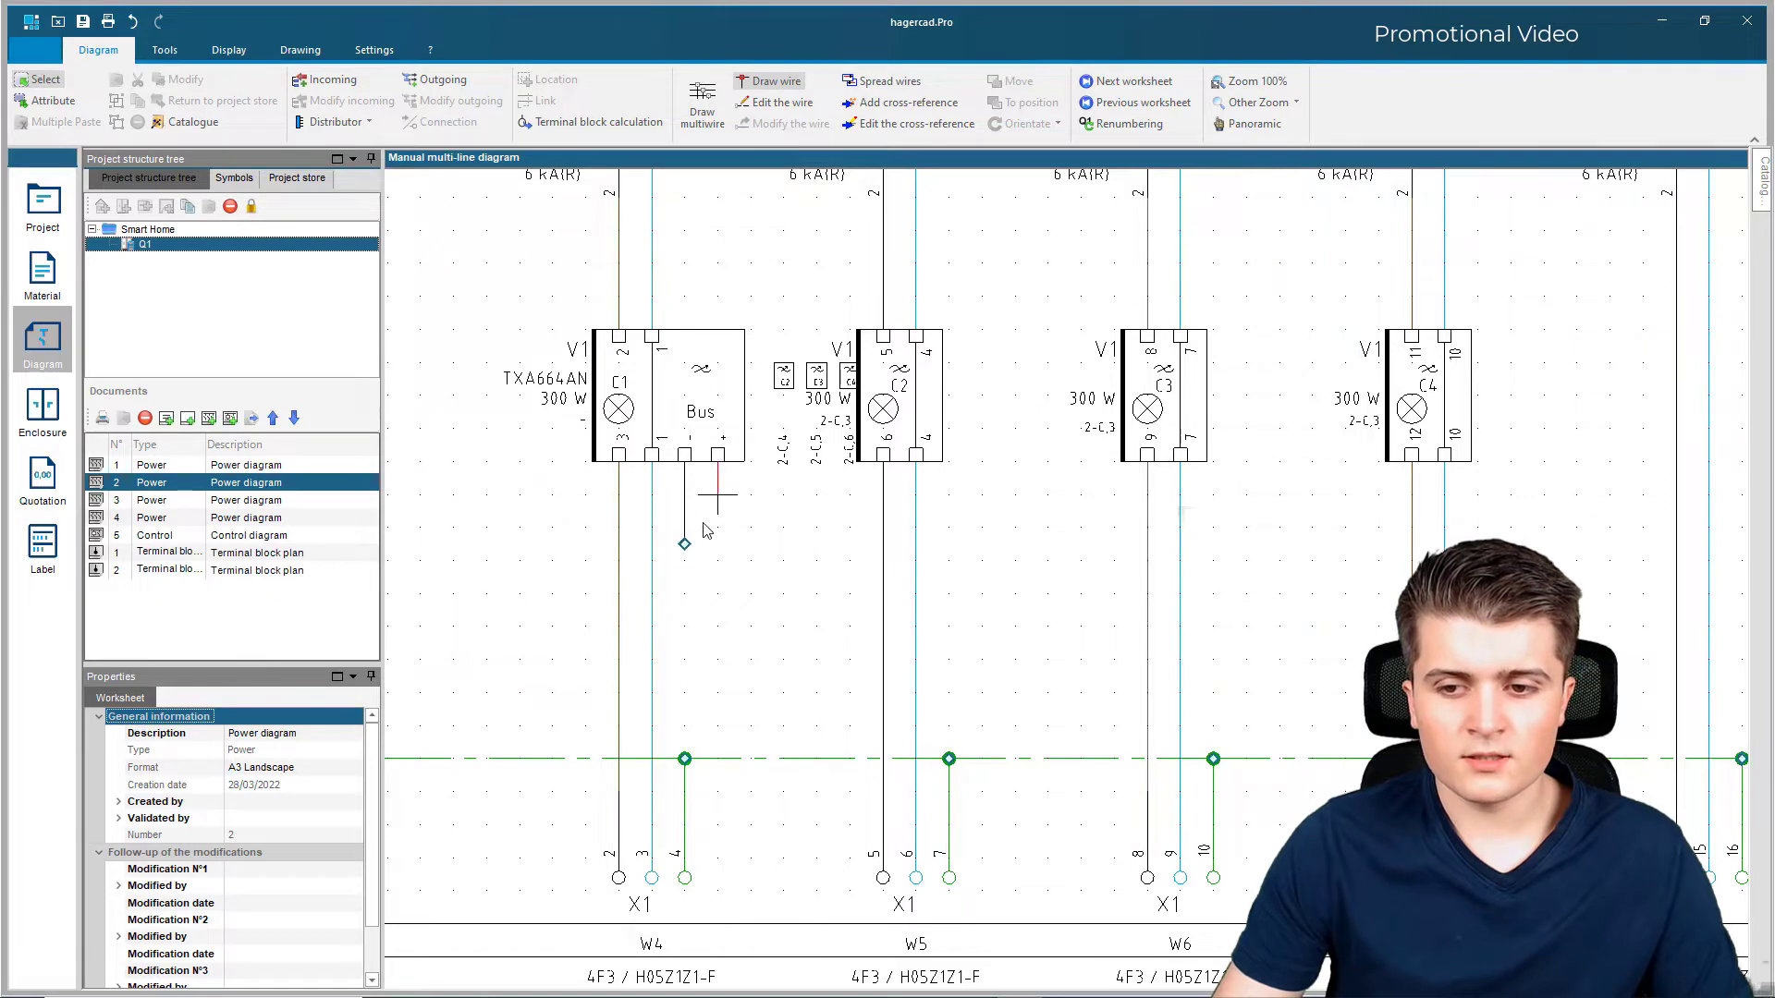
{"action": "left_click", "coordinate": [718, 545]}
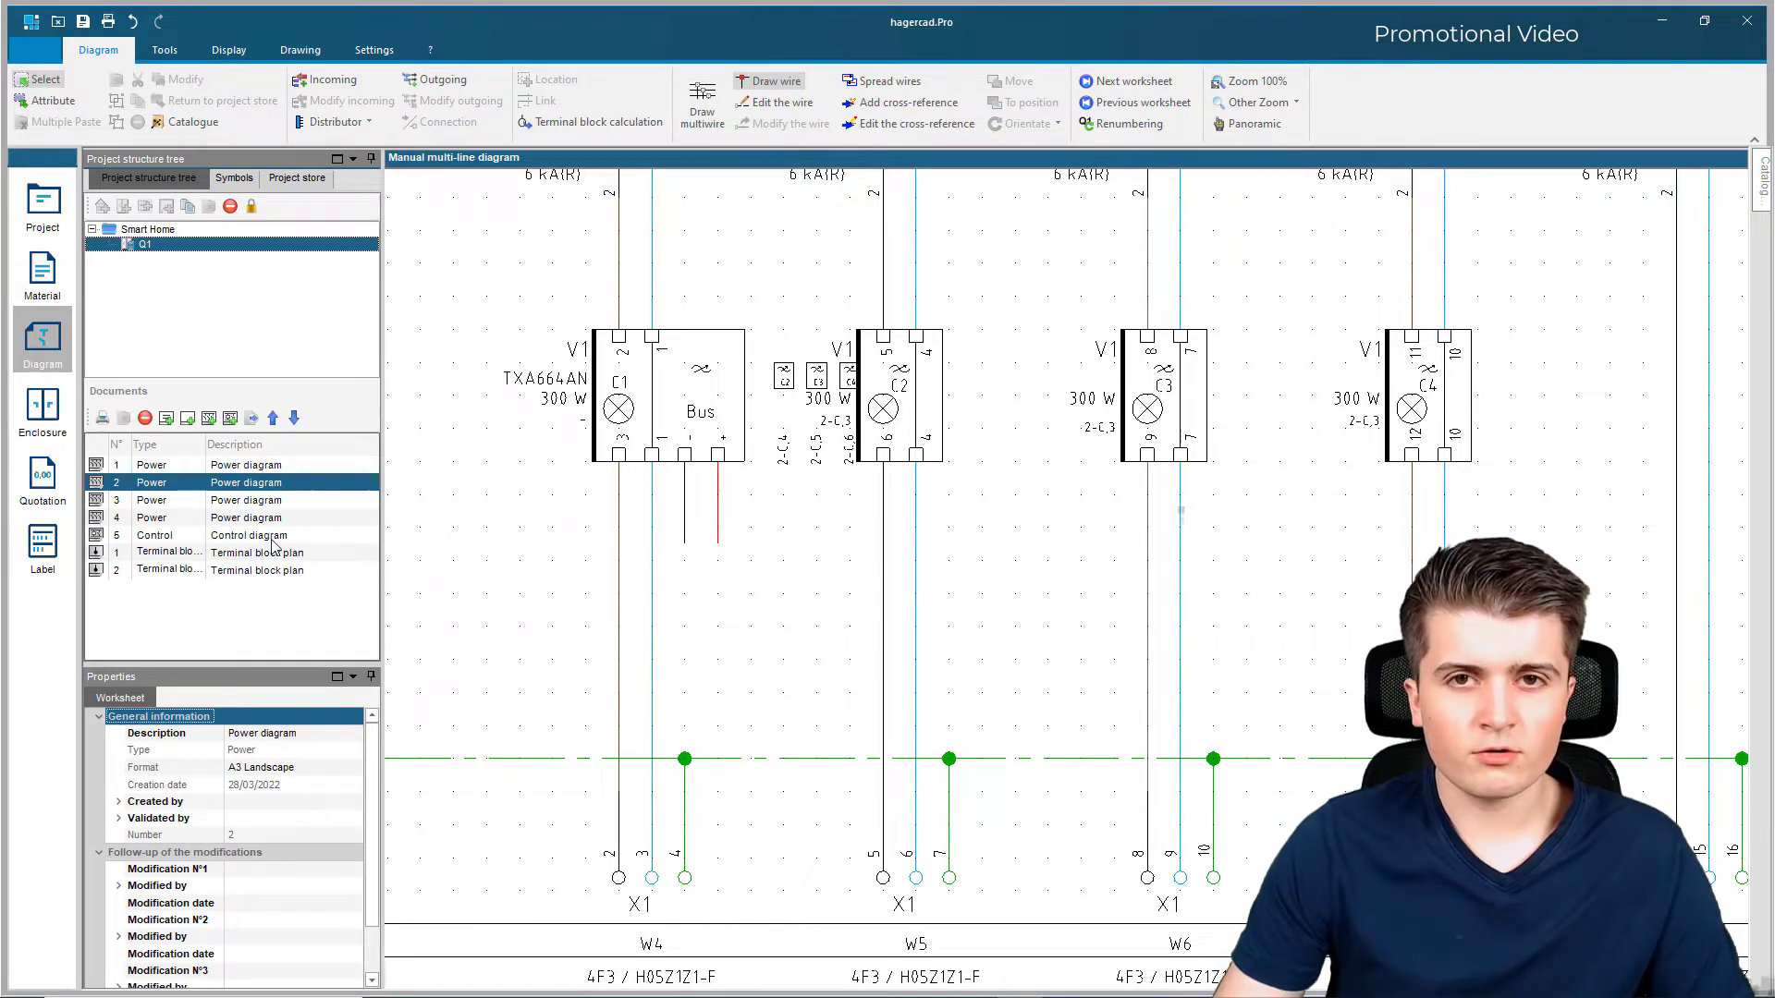
Step: Add a new cross-reference without a description, rotated to point downward, at the end of the negative bus wire
{"action": "left_click", "coordinate": [895, 103]}
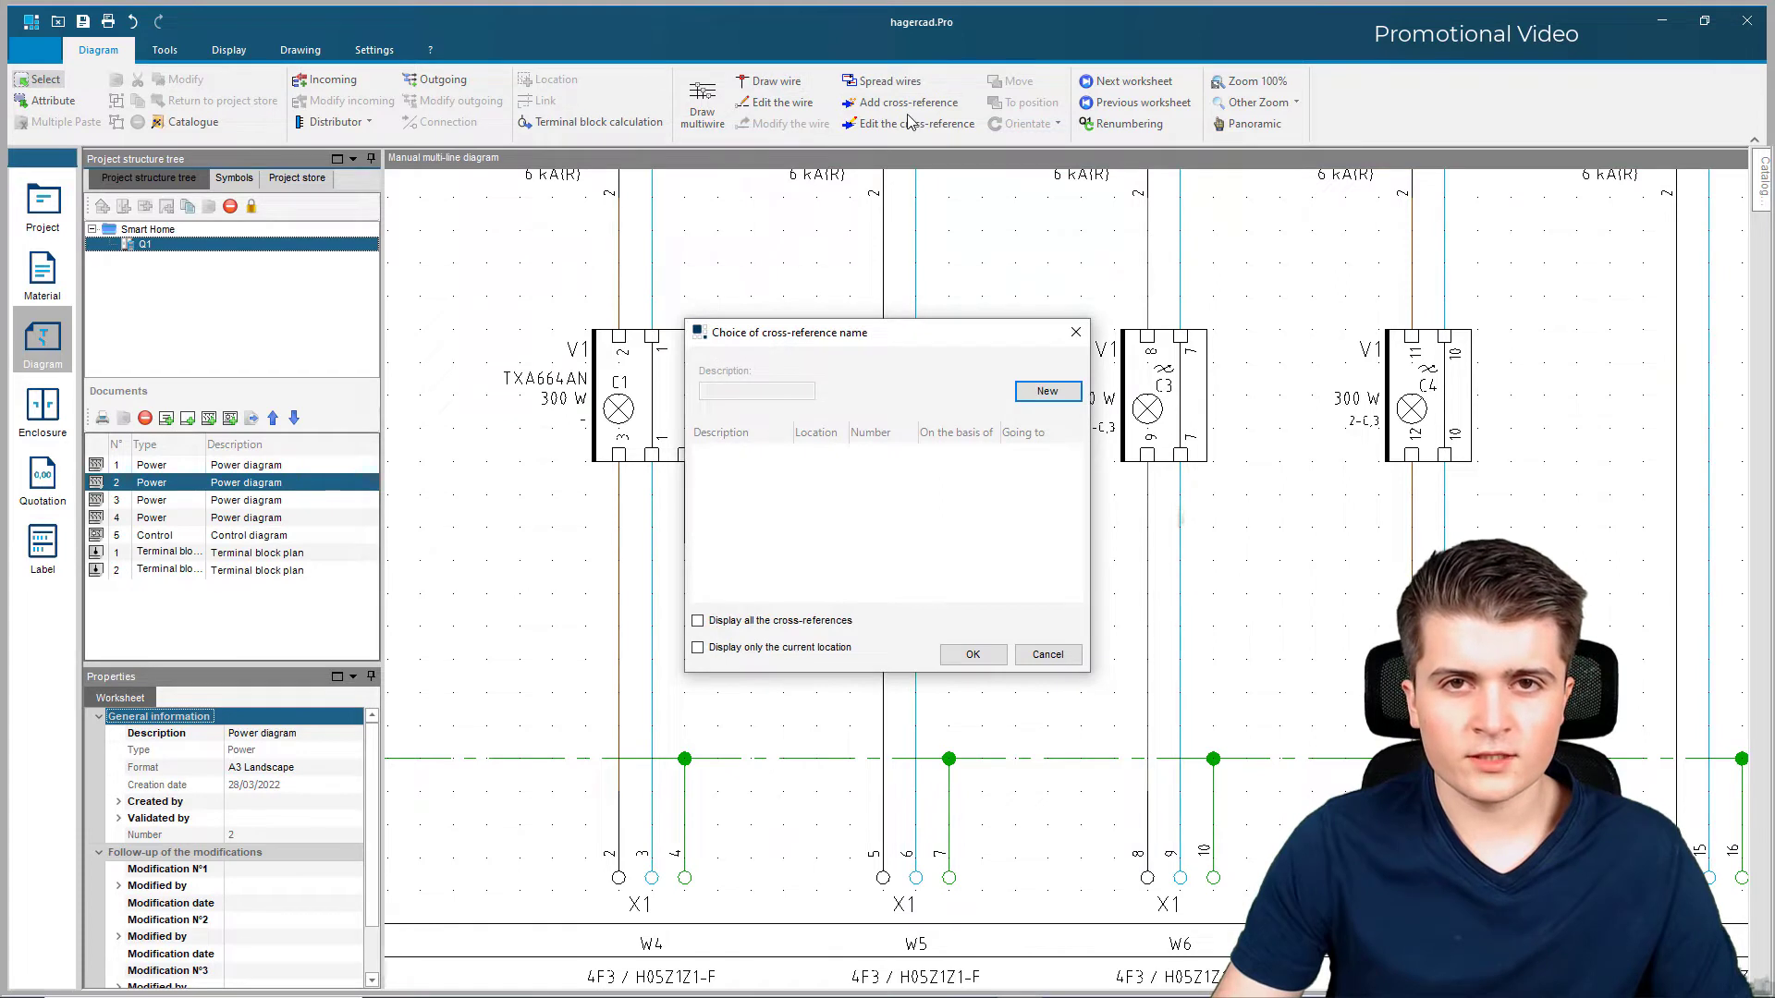
{"action": "left_click", "coordinate": [1046, 391]}
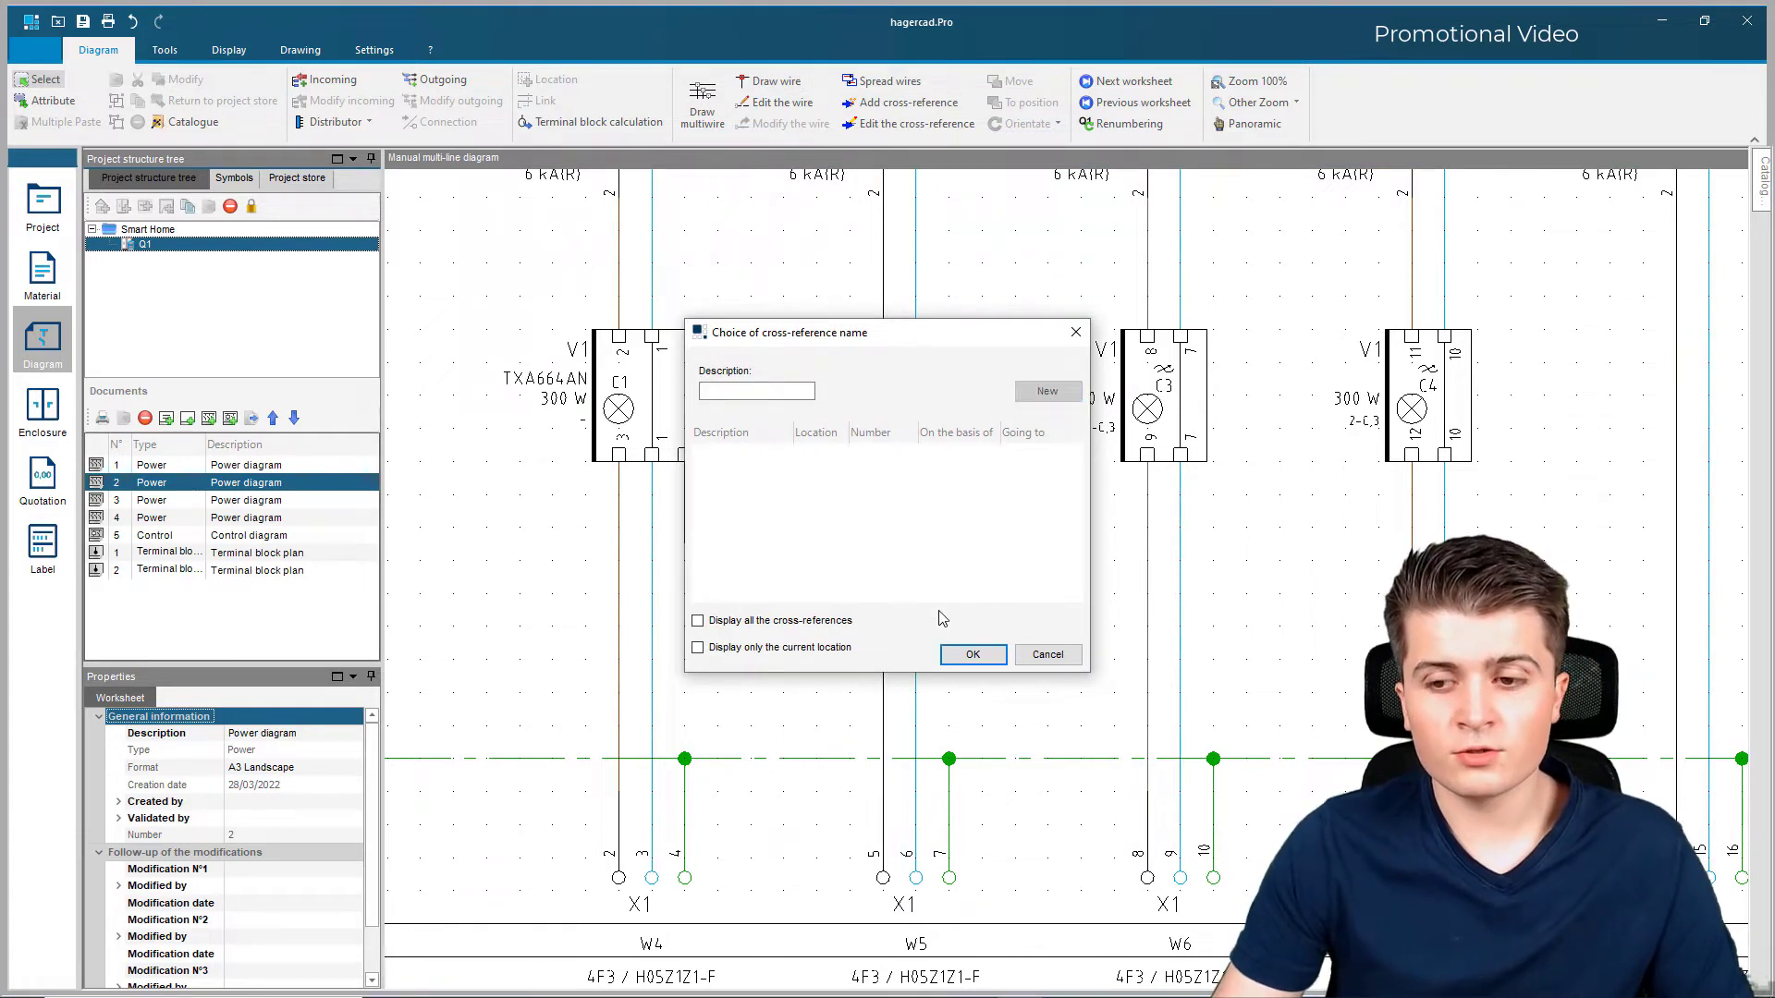
{"action": "left_click", "coordinate": [972, 654]}
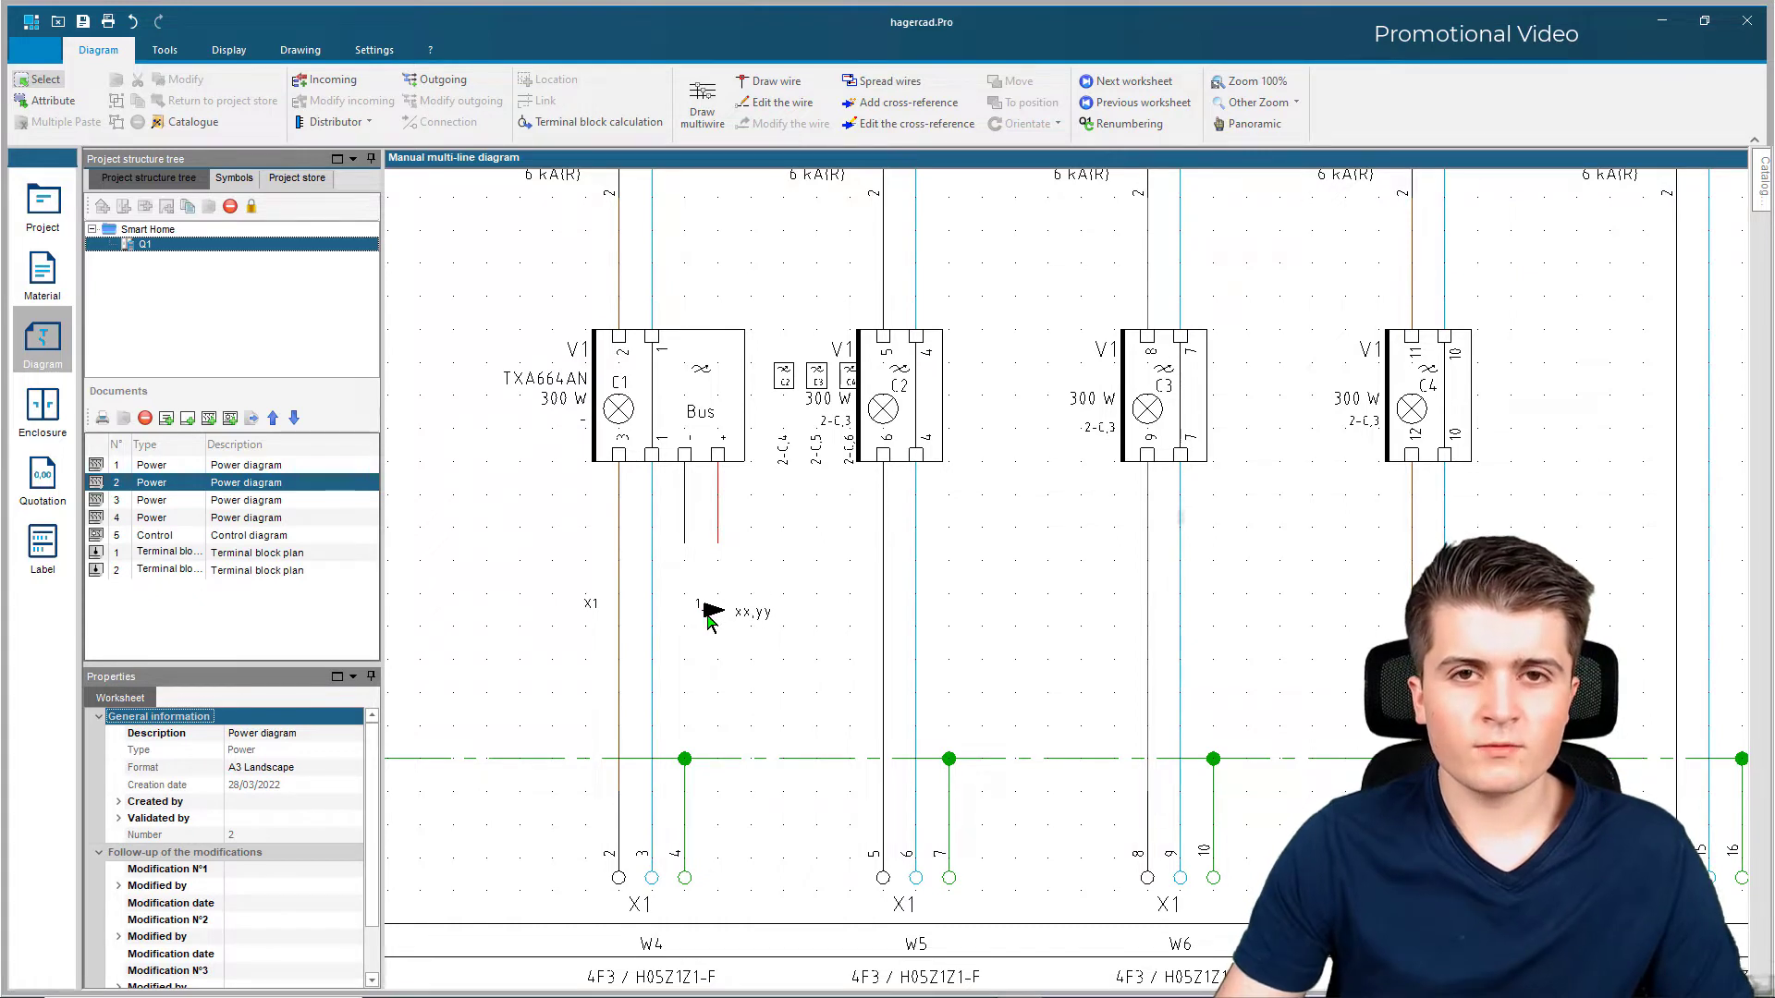
{"action": "key", "text": "space"}
{"action": "key", "text": "space"}
{"action": "key", "text": "space"}
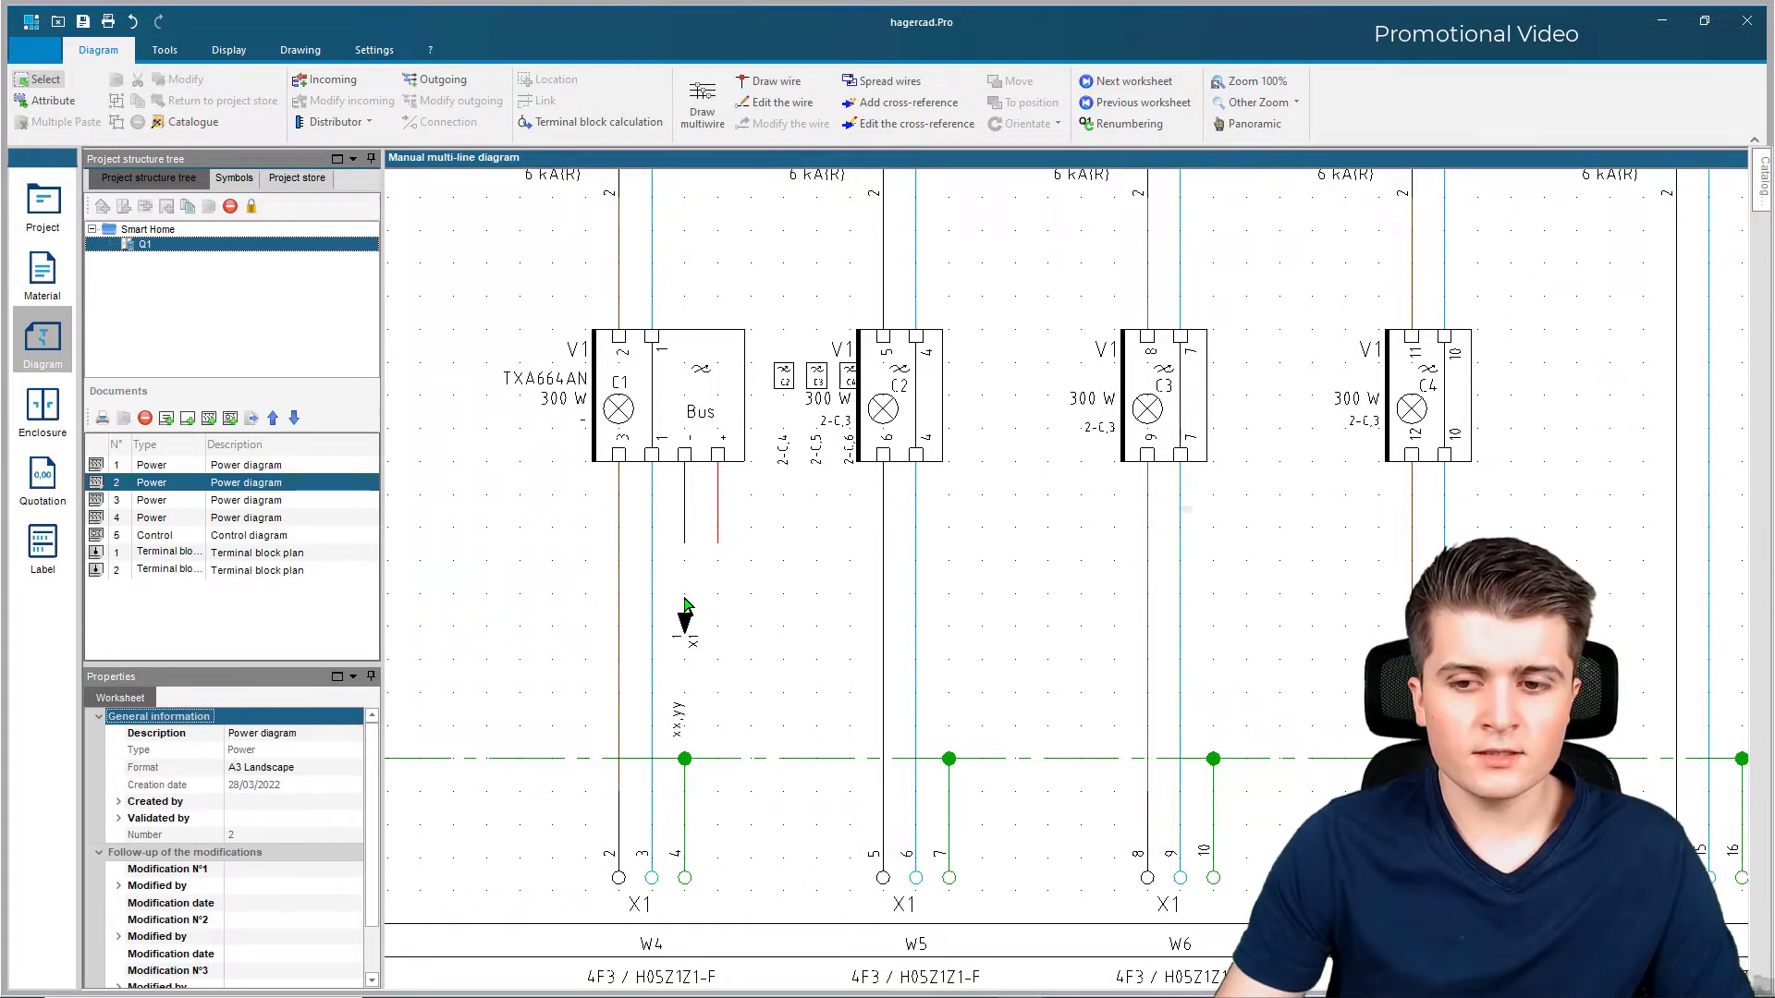
{"action": "left_click", "coordinate": [684, 547]}
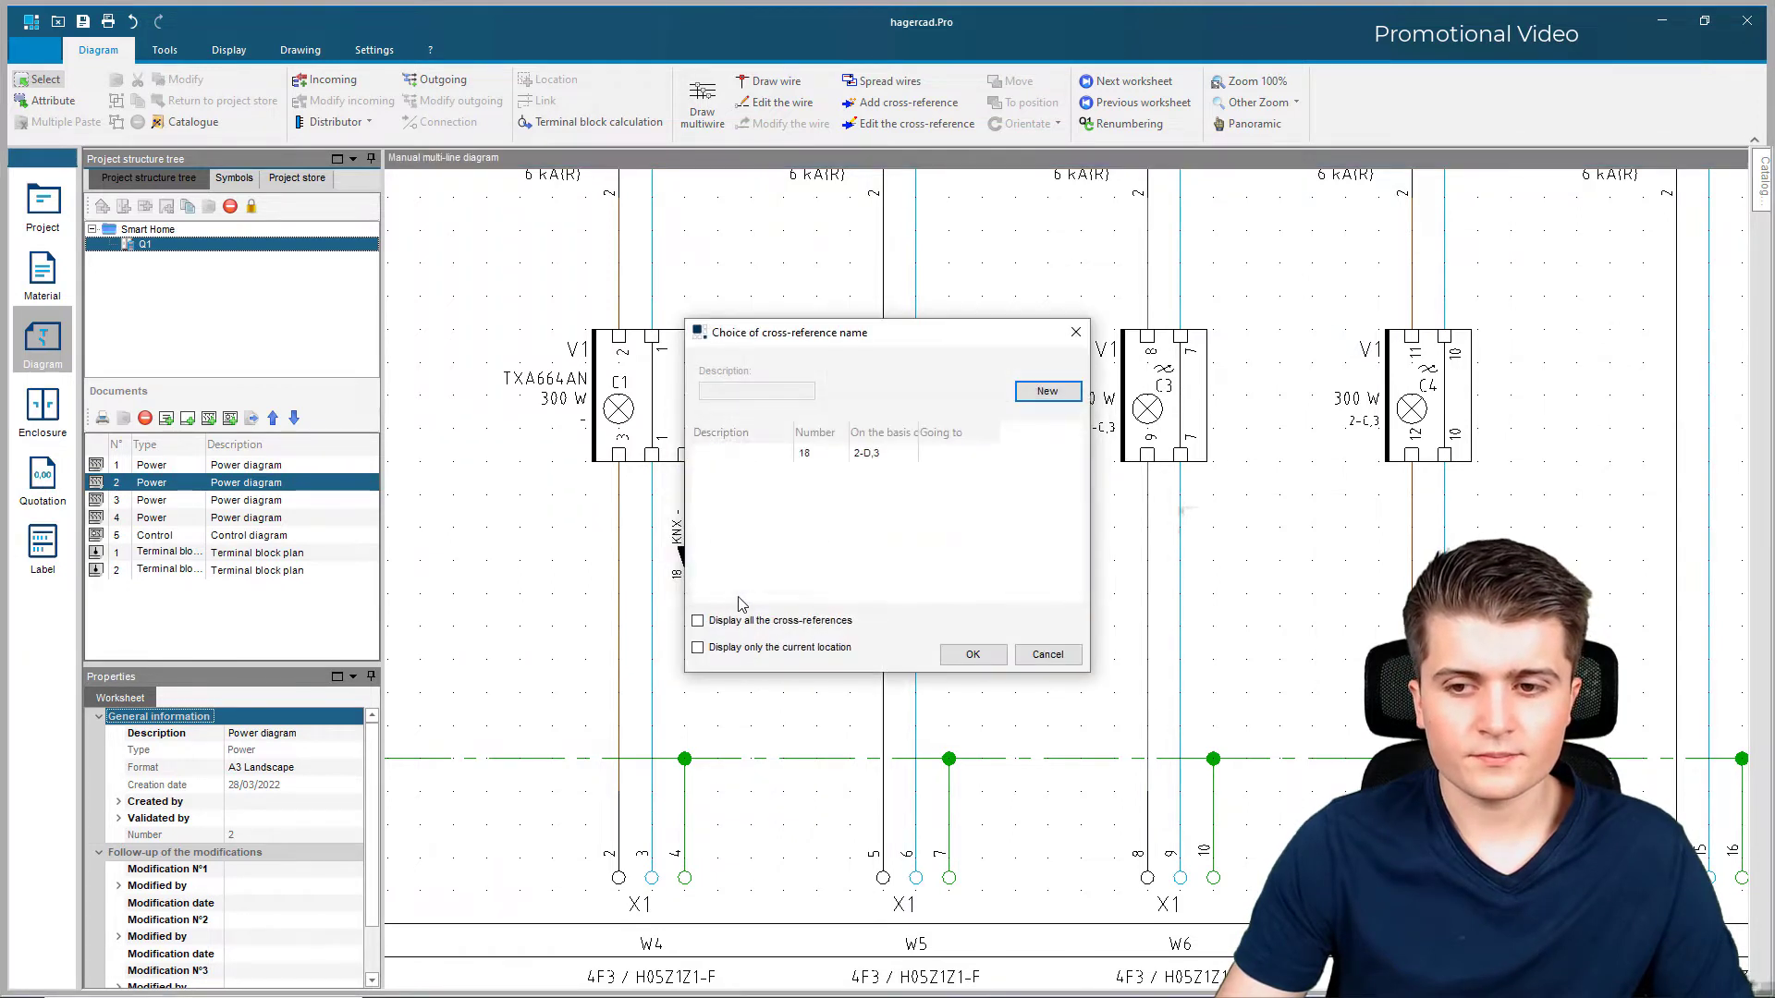
Step: Add another new cross-reference without a description, pointing downward, at the end of the positive bus wire
{"action": "left_click_drag", "start_coordinate": [823, 335], "coordinate": [1036, 300]}
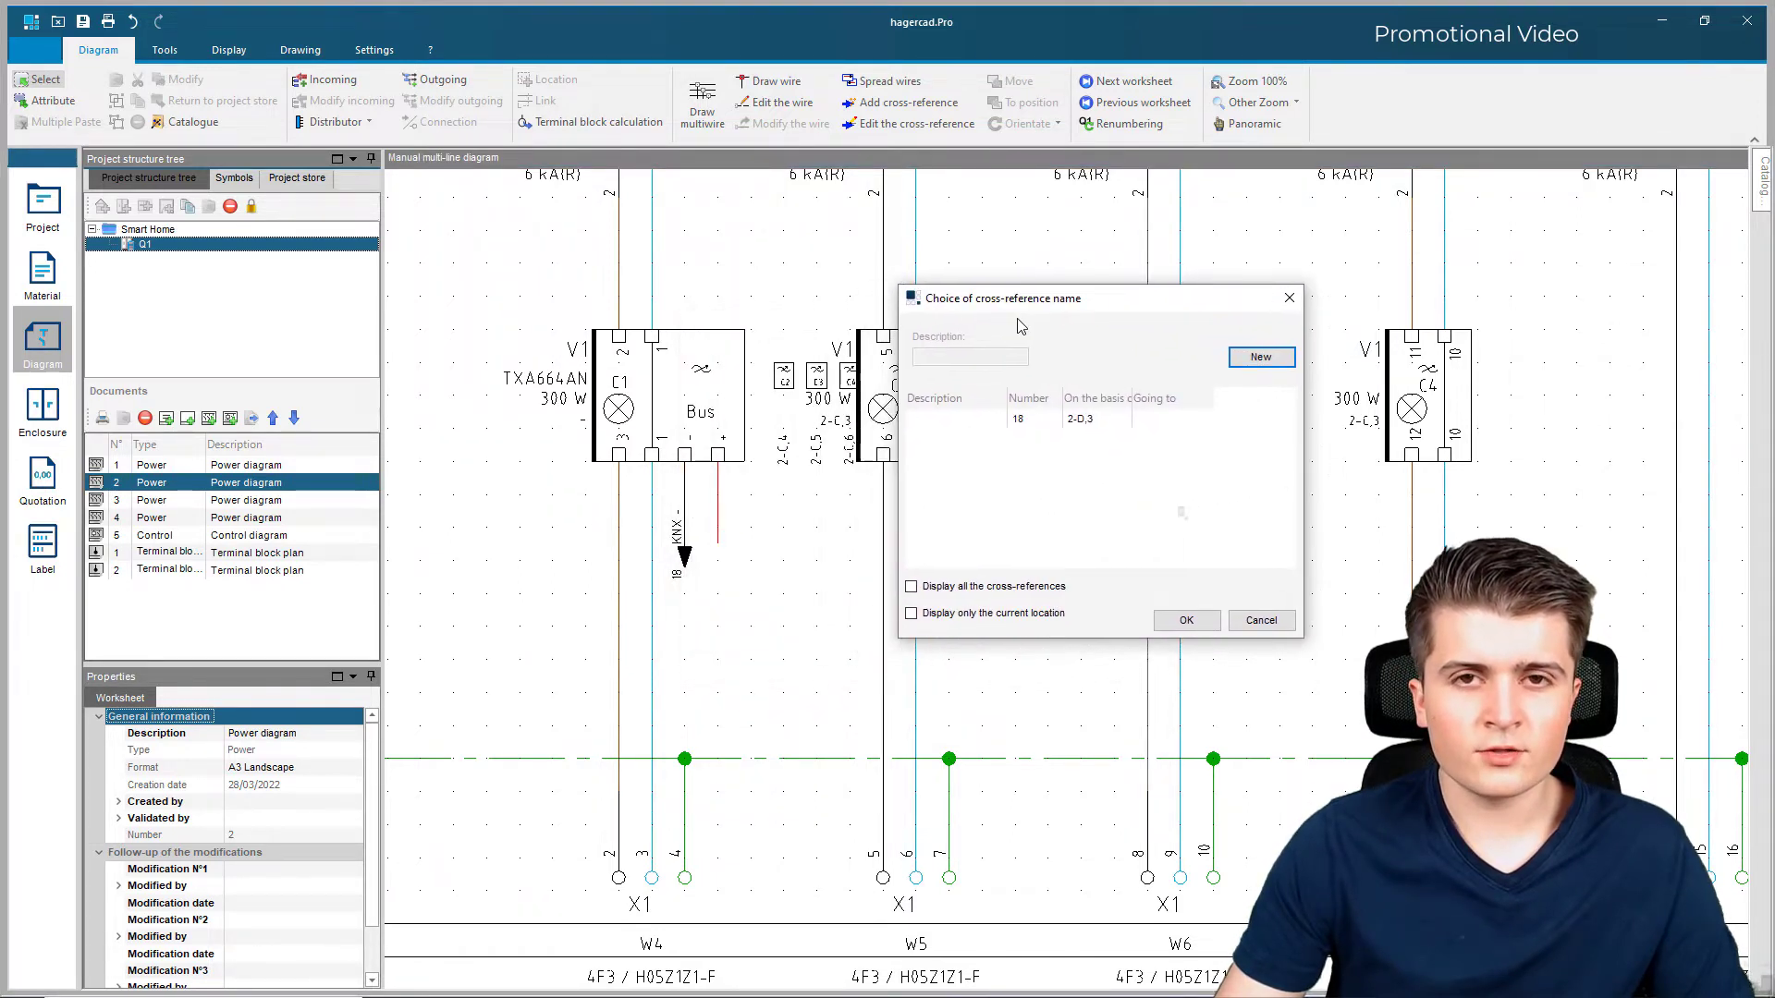
{"action": "left_click", "coordinate": [1252, 366]}
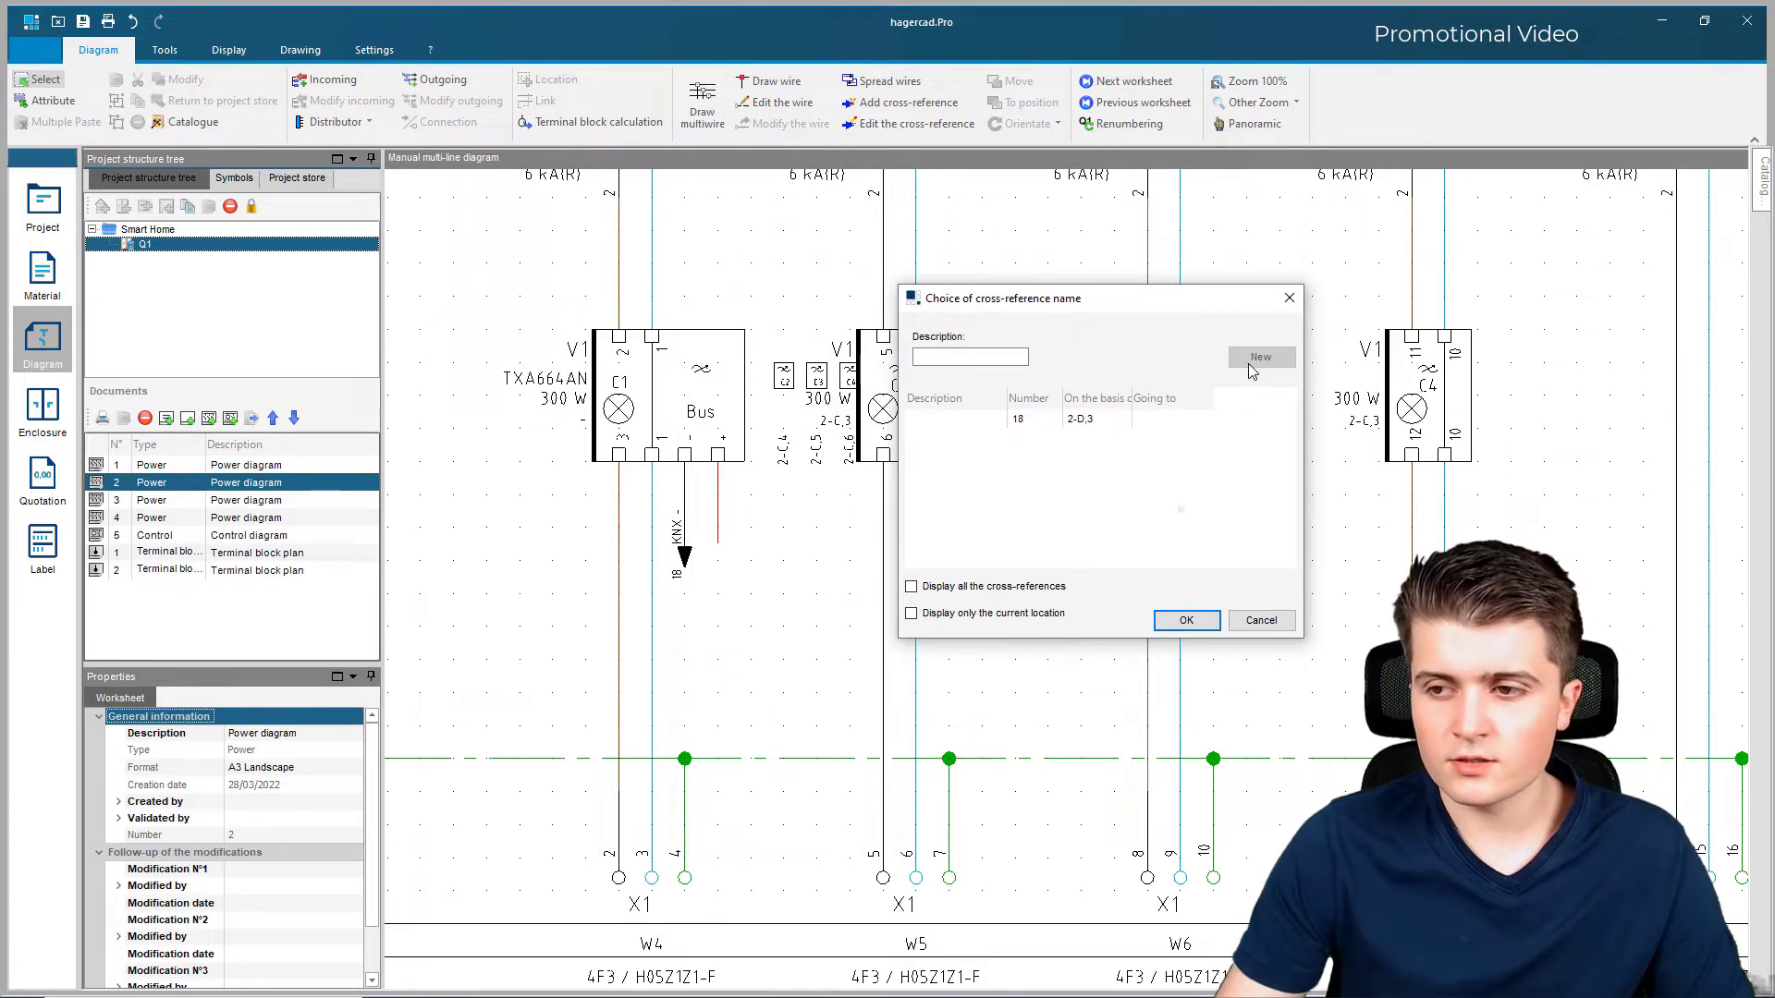
{"action": "left_click", "coordinate": [1185, 620]}
{"action": "key", "text": "space"}
{"action": "key", "text": "space"}
{"action": "key", "text": "space"}
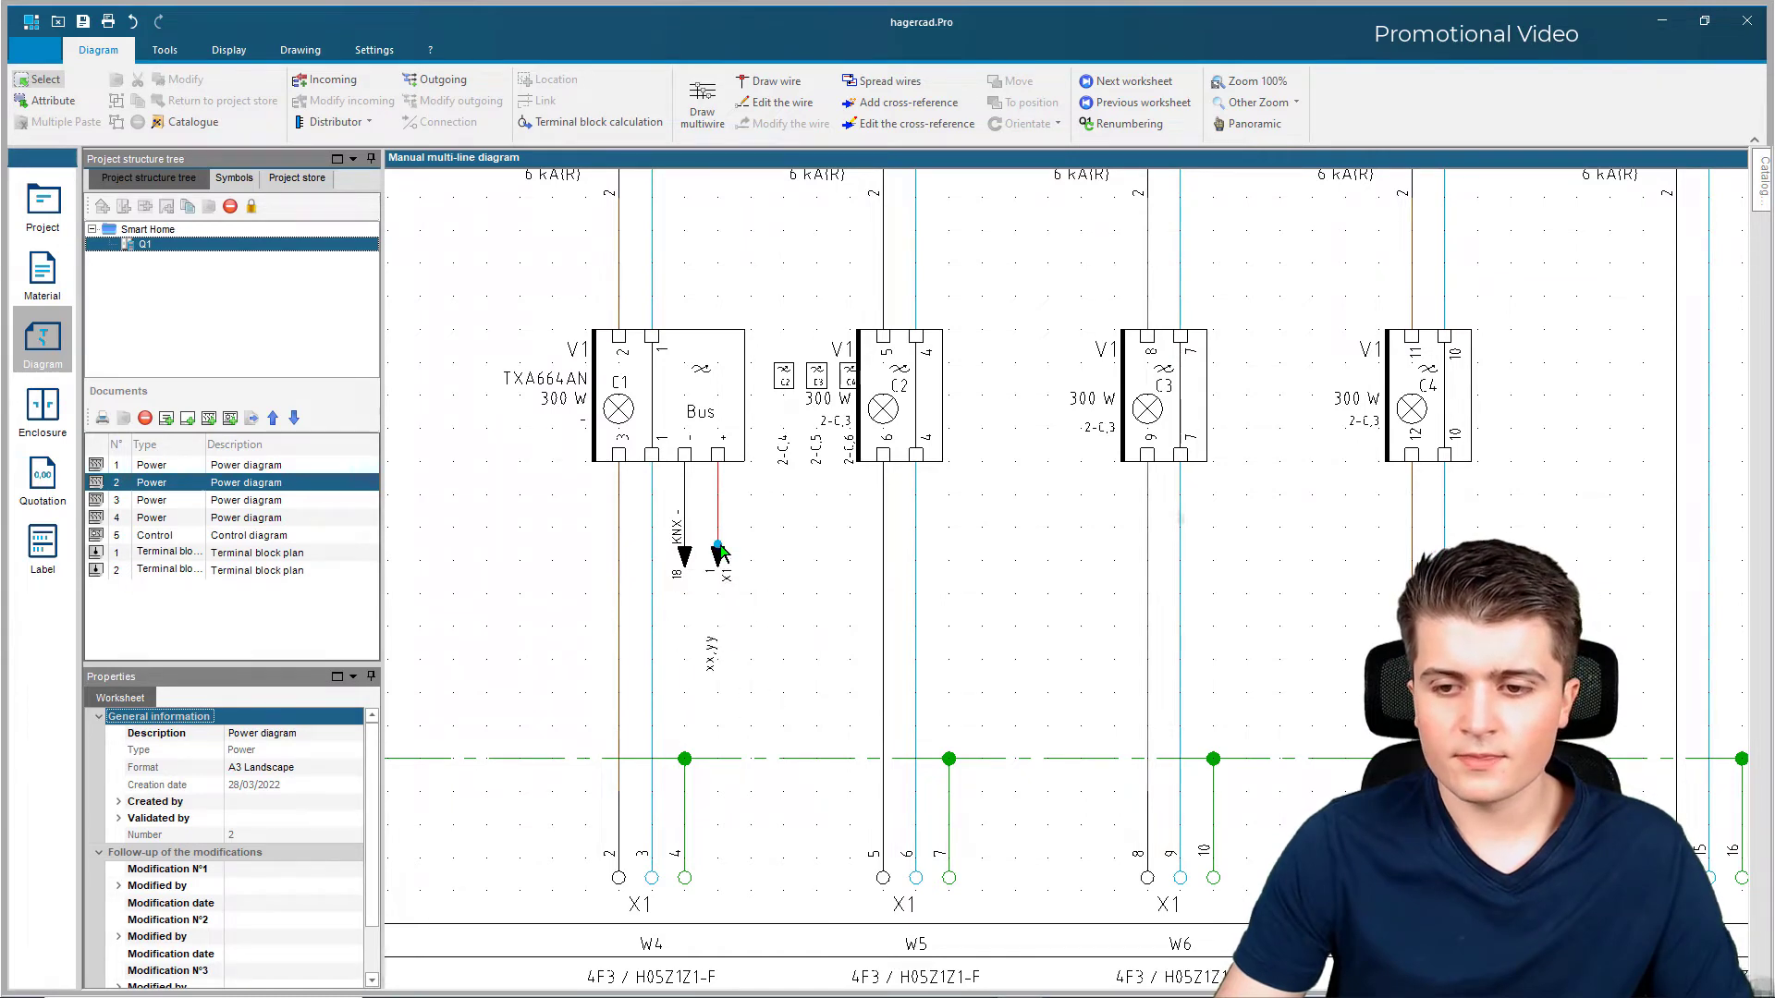
{"action": "left_click", "coordinate": [720, 553]}
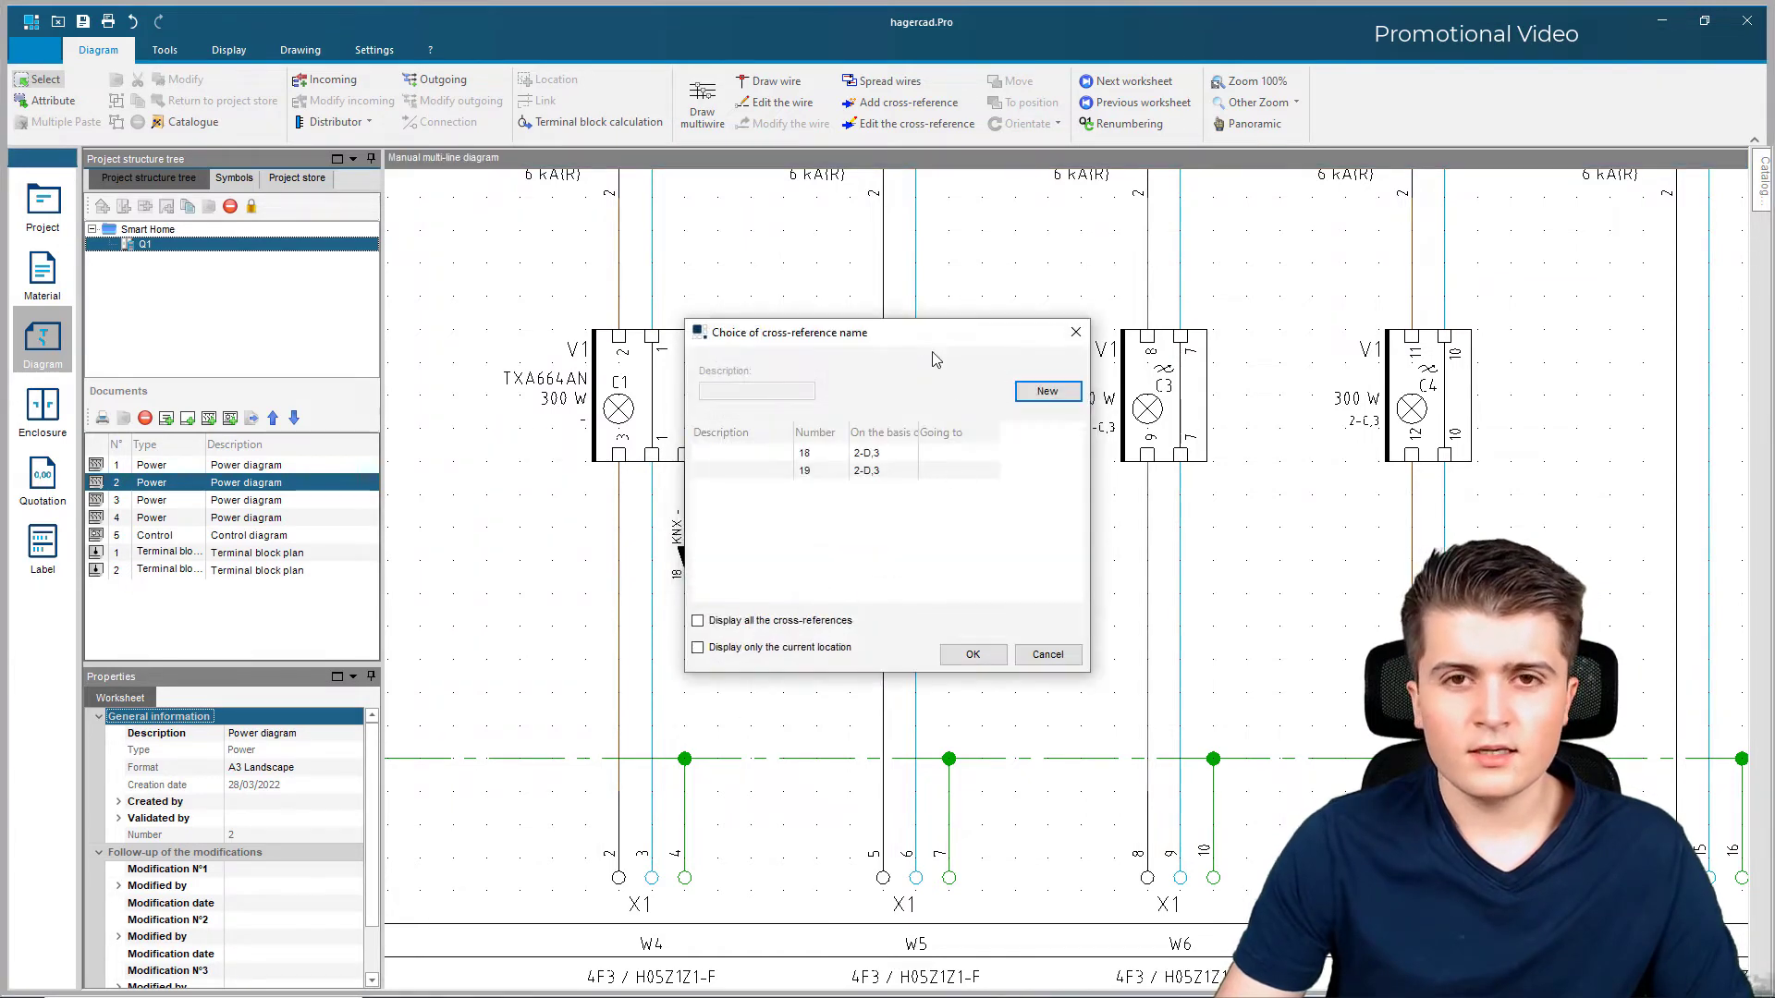
Step: On control diagram worksheet 5, place existing cross-reference 18 pointing downward below the negative bus terminal of supply D1
{"action": "left_click", "coordinate": [1075, 332]}
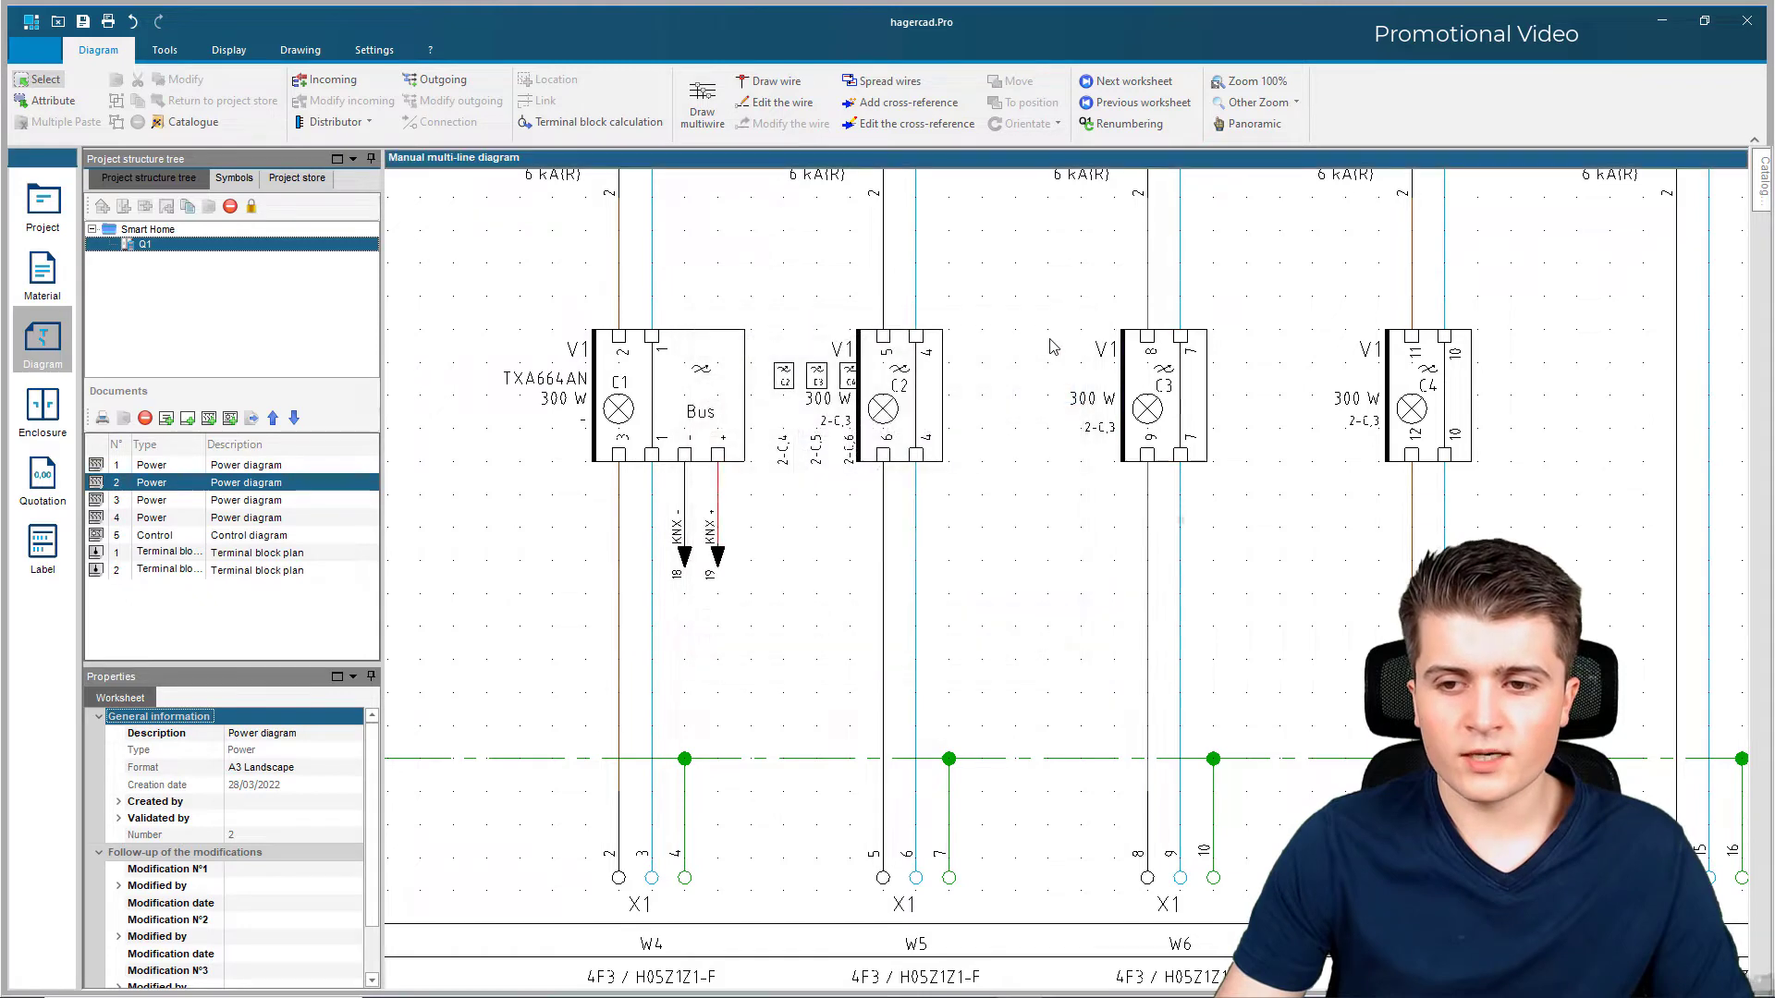
{"action": "double_click", "coordinate": [213, 536]}
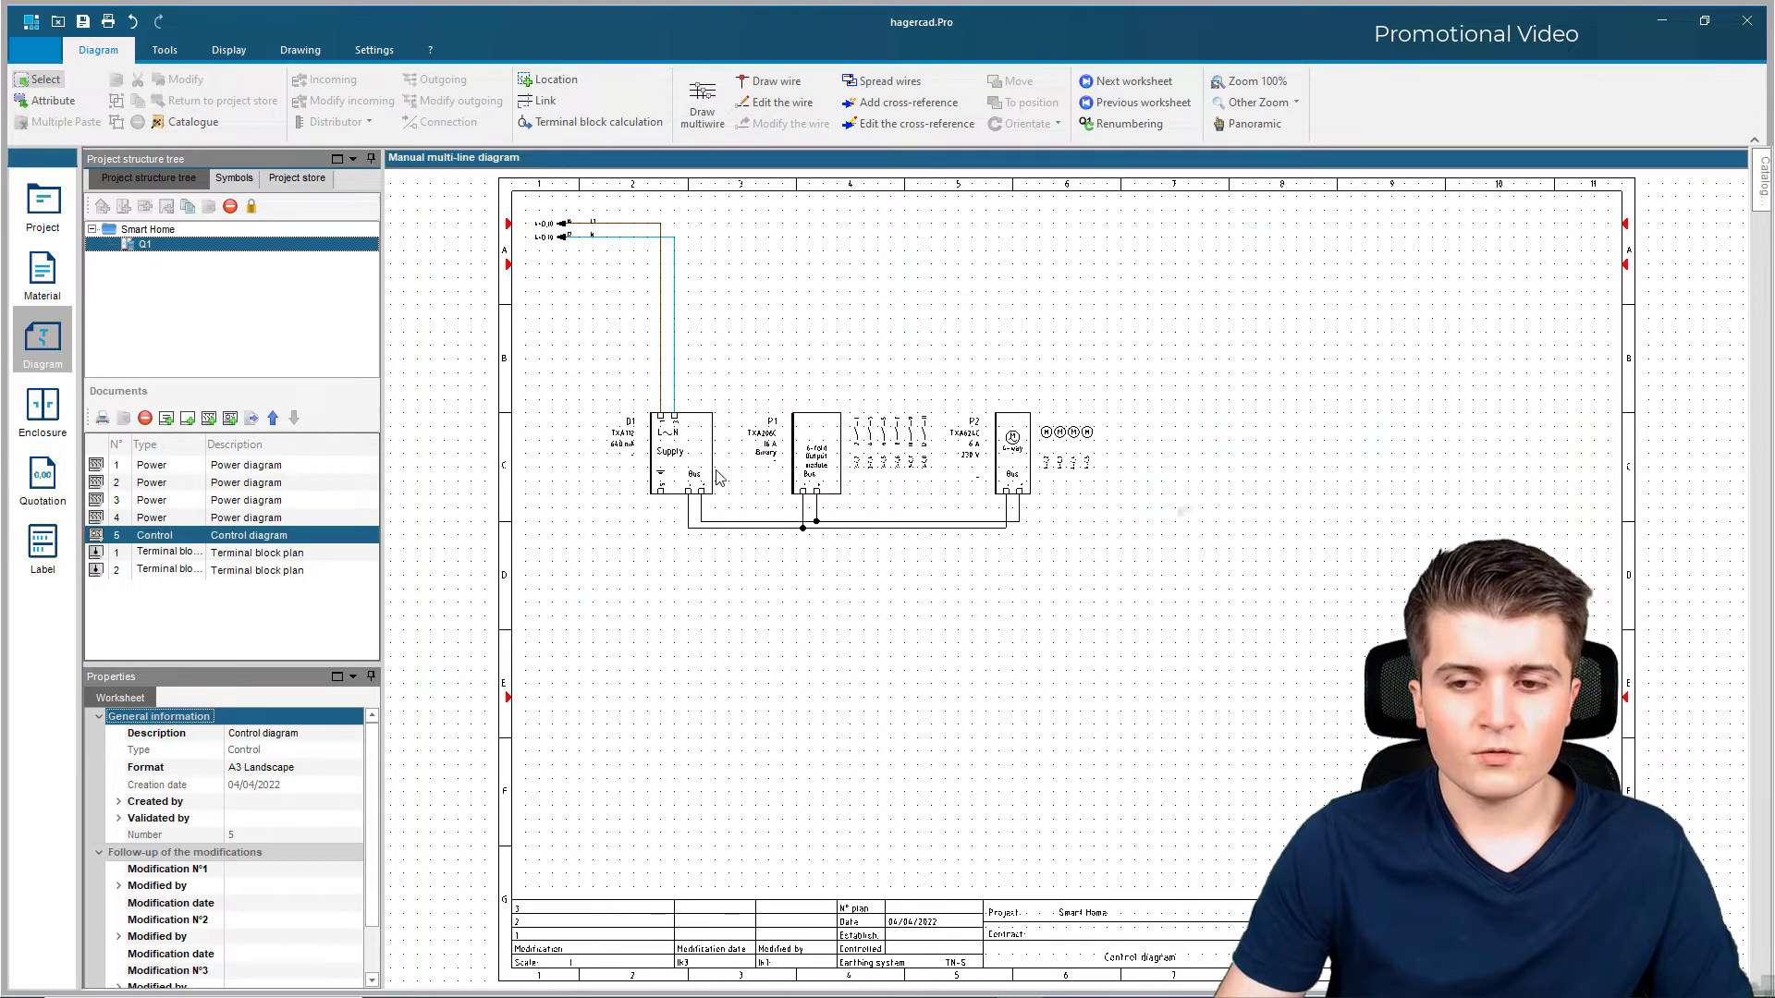
{"action": "scroll", "coordinate": [698, 484], "scroll_direction": "up", "scroll_amount": 3}
{"action": "scroll", "coordinate": [789, 449], "scroll_direction": "down", "scroll_amount": 2}
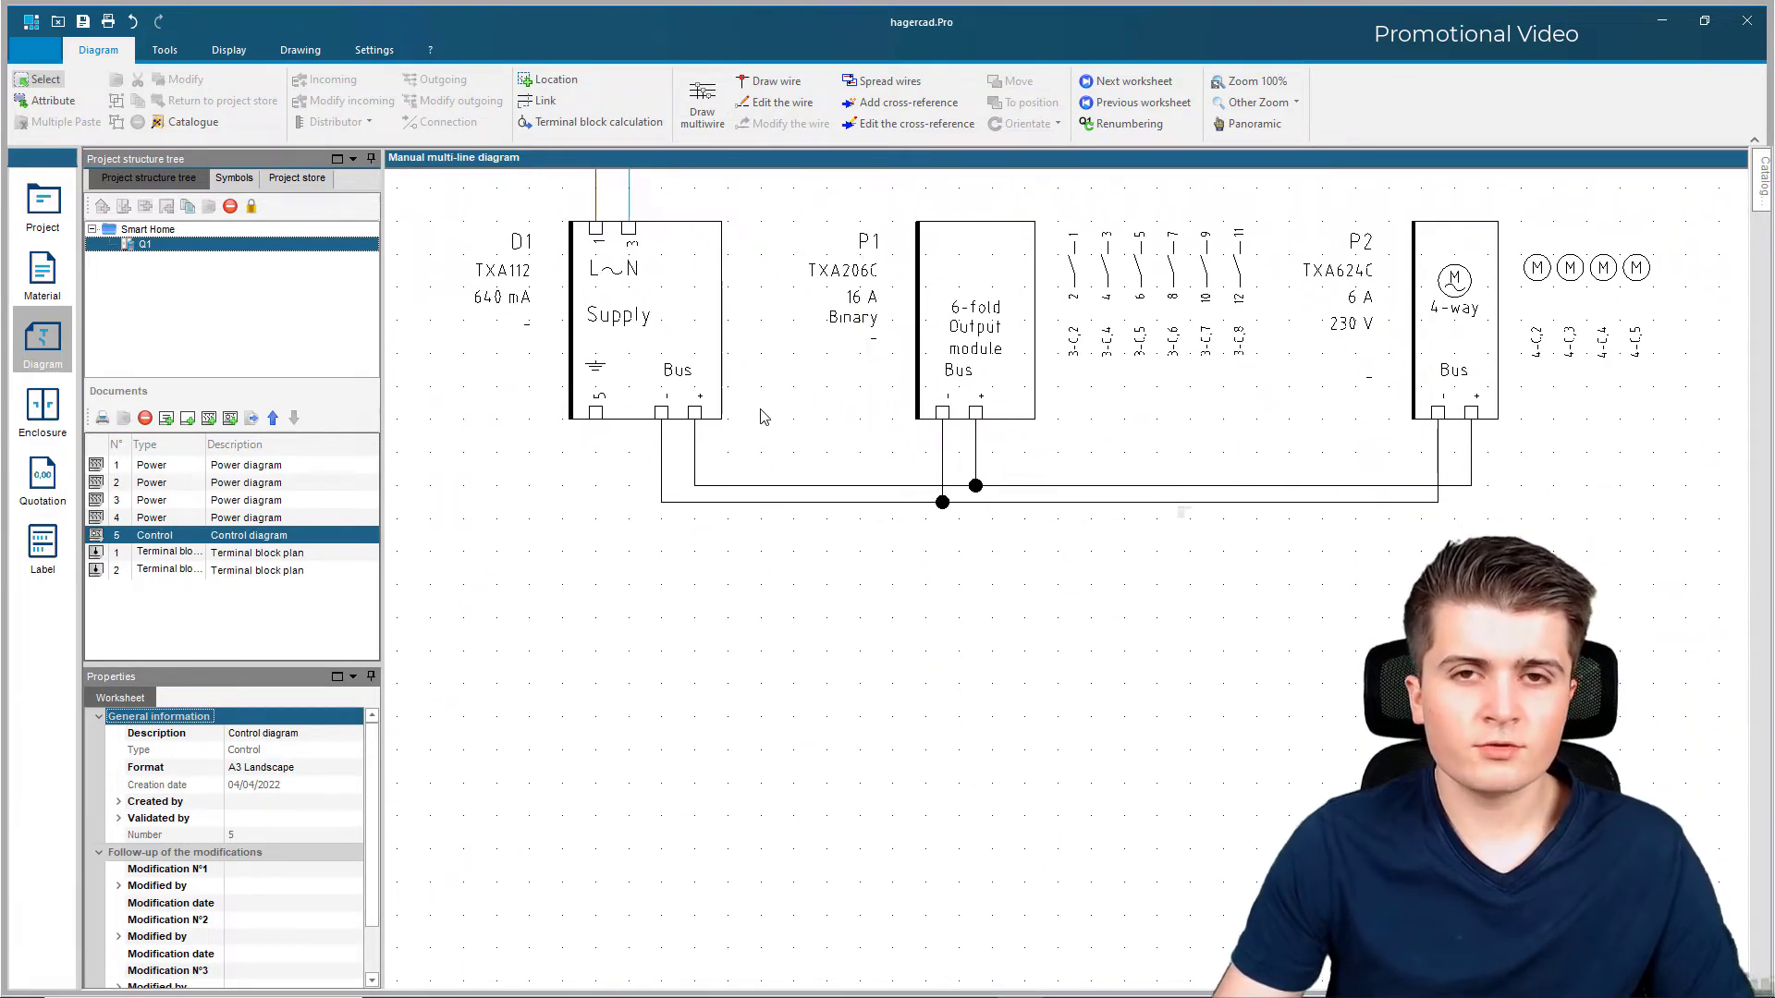
{"action": "left_click", "coordinate": [907, 103]}
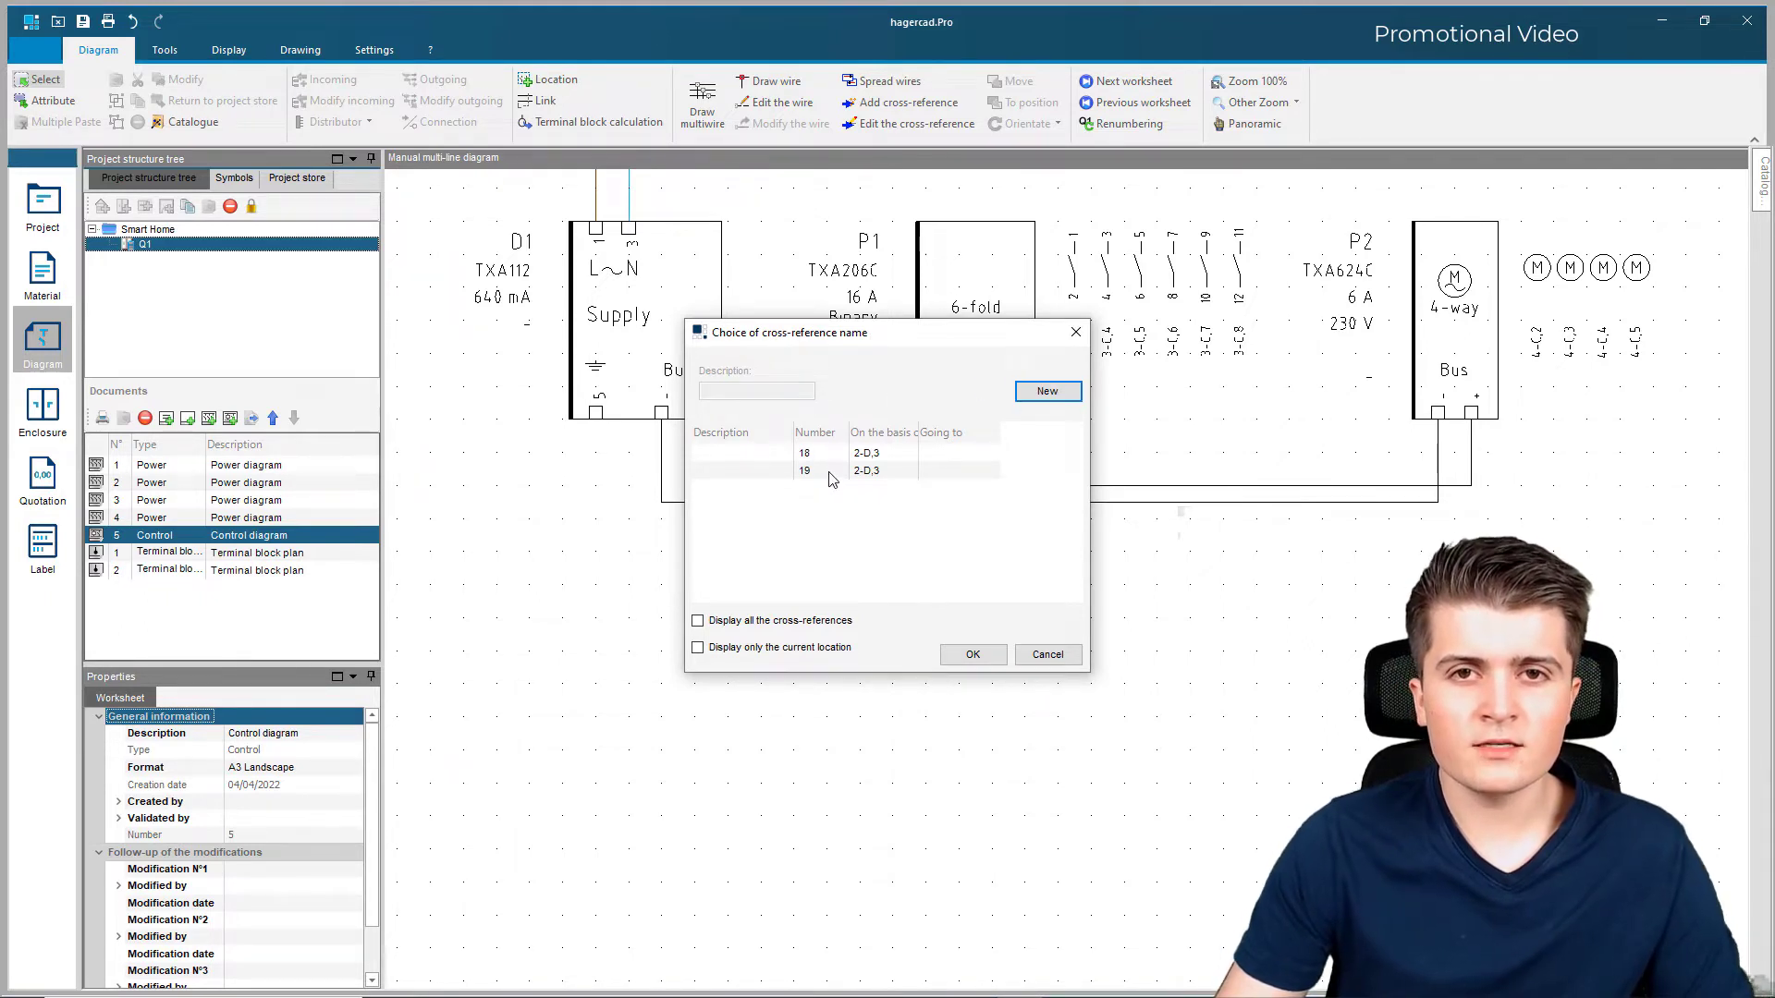
{"action": "left_click", "coordinate": [779, 457]}
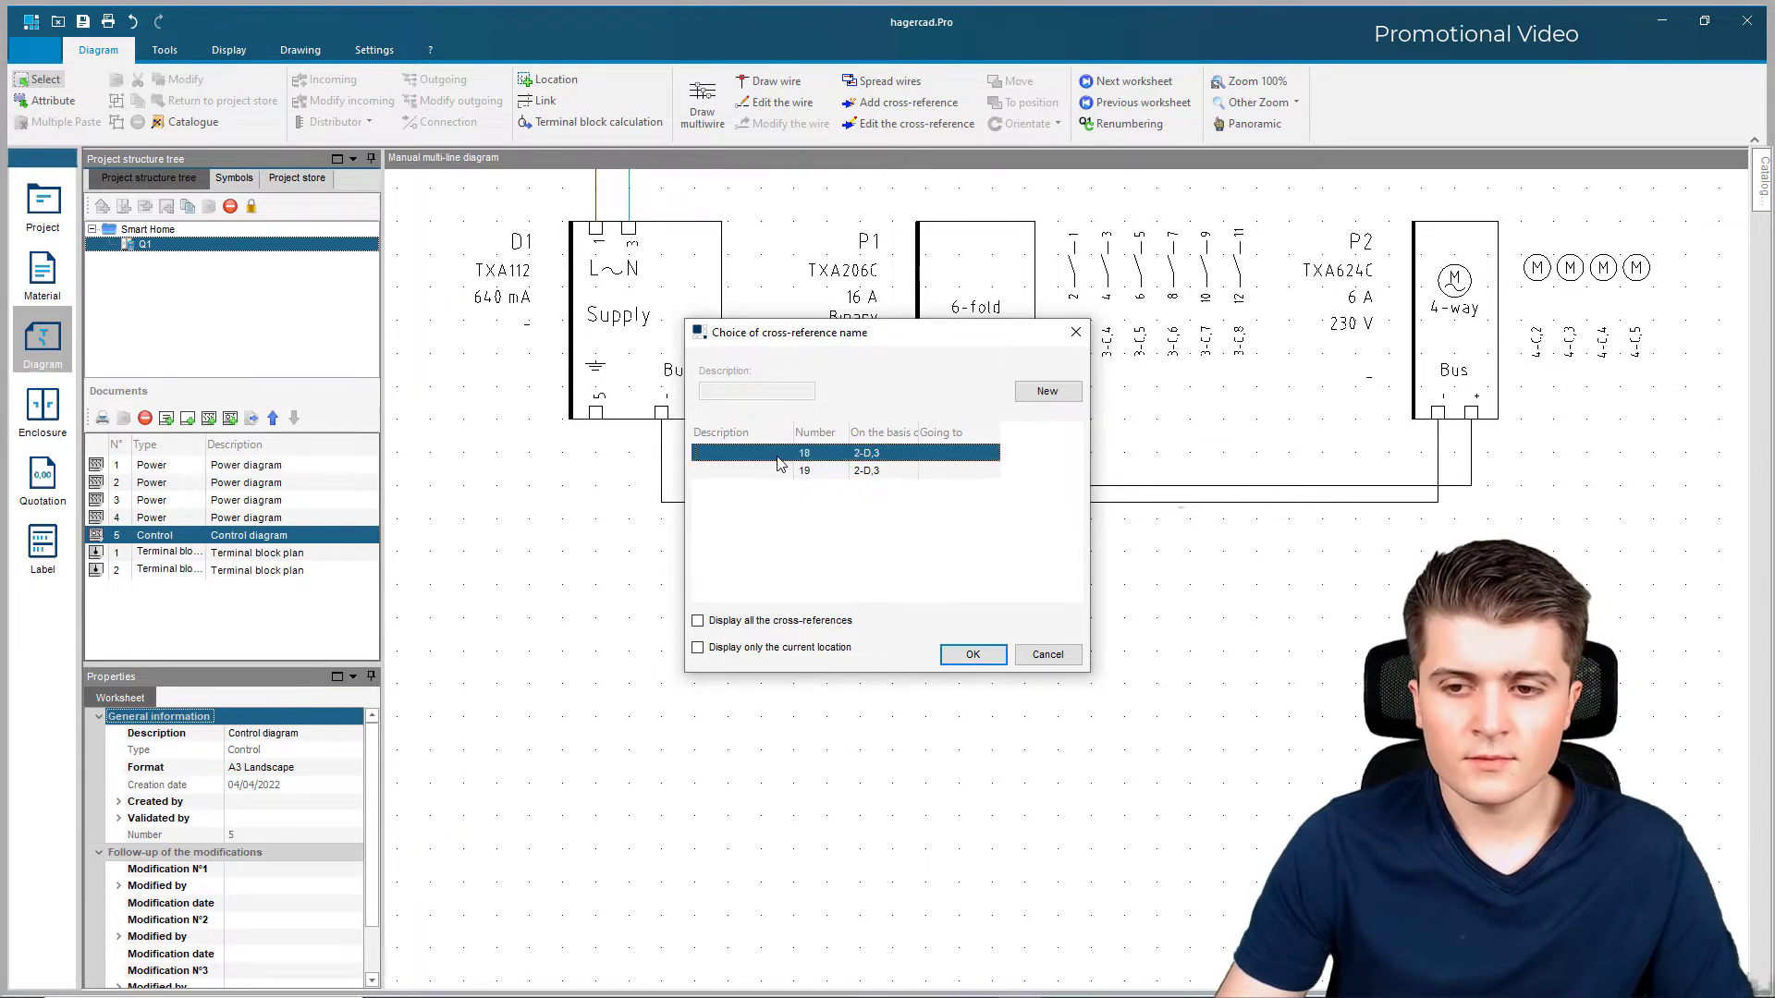
{"action": "left_click", "coordinate": [952, 658]}
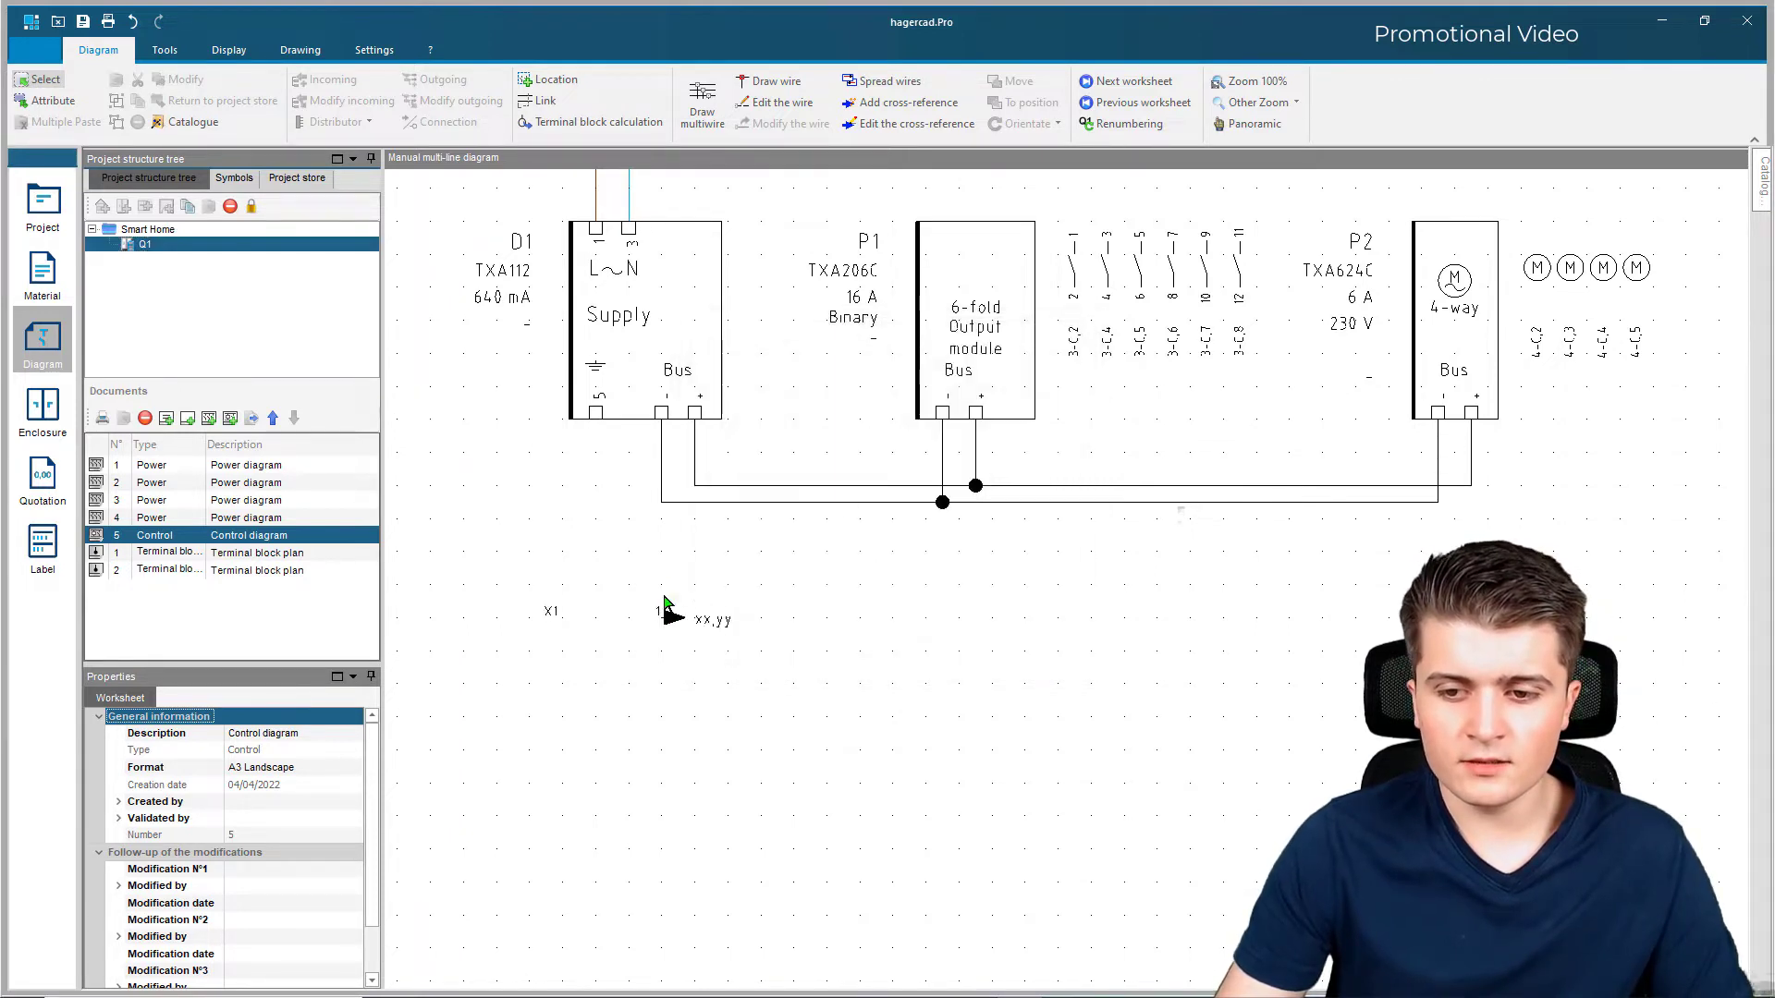
{"action": "key", "text": "space"}
{"action": "key", "text": "space"}
{"action": "key", "text": "space"}
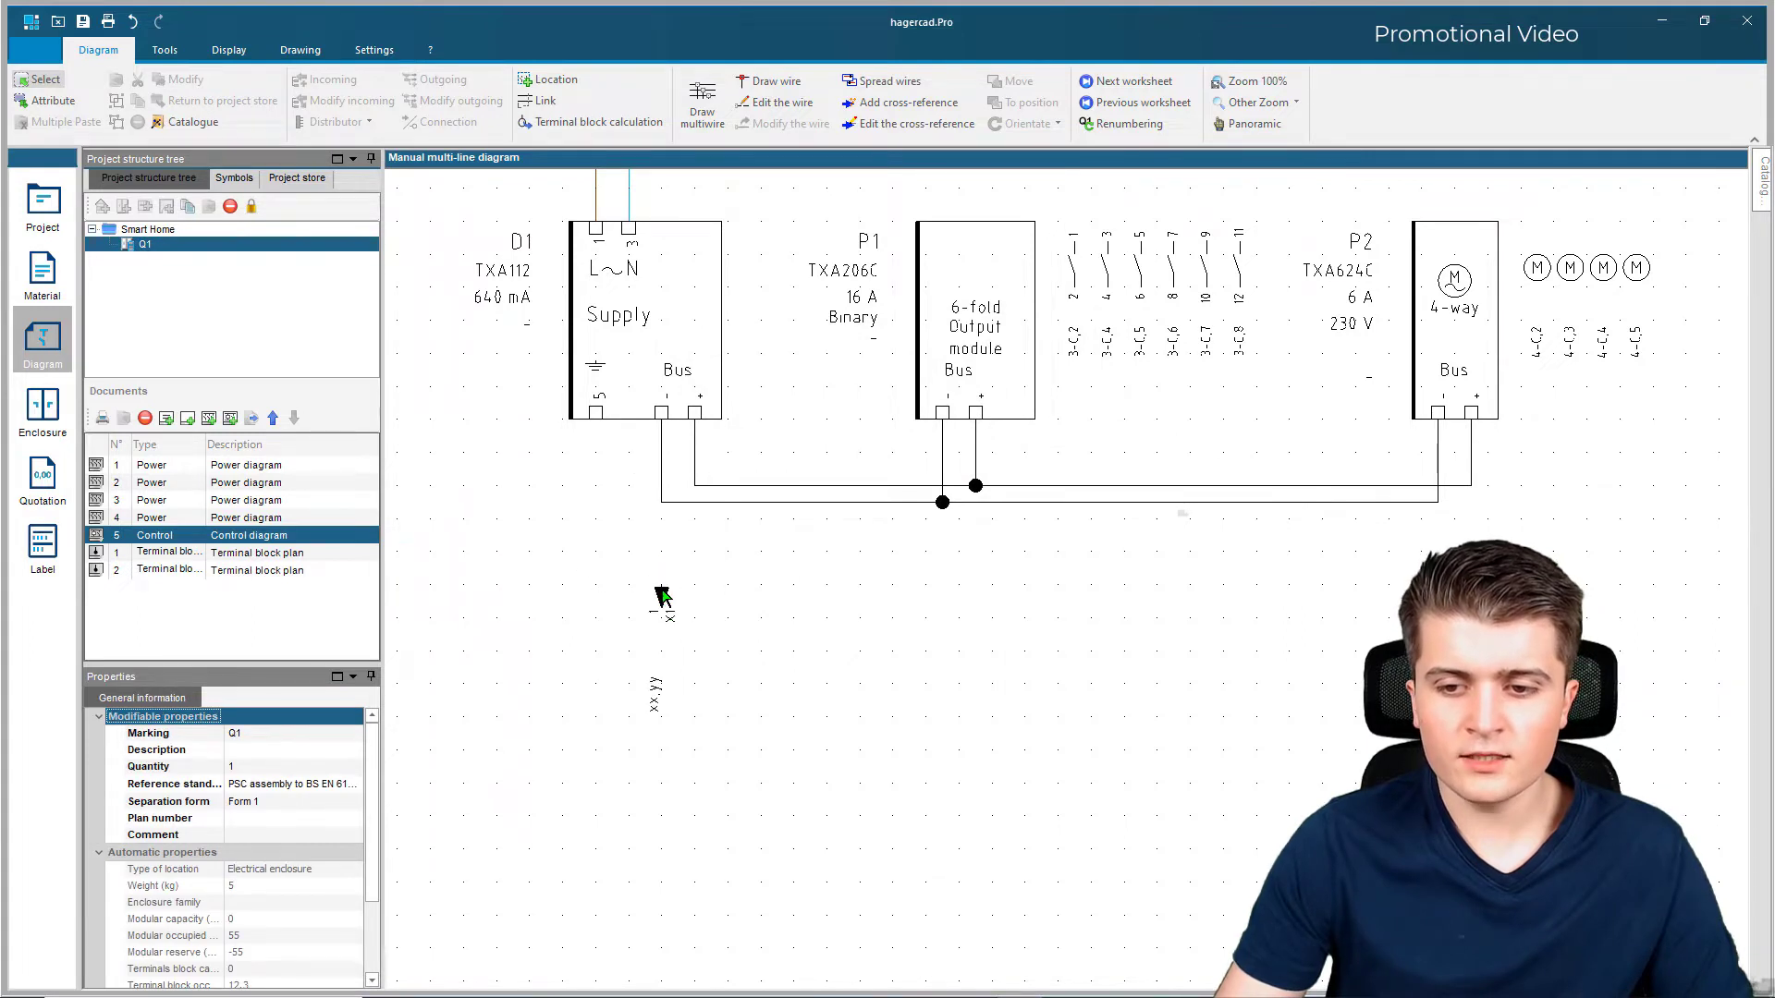
{"action": "left_click", "coordinate": [662, 597]}
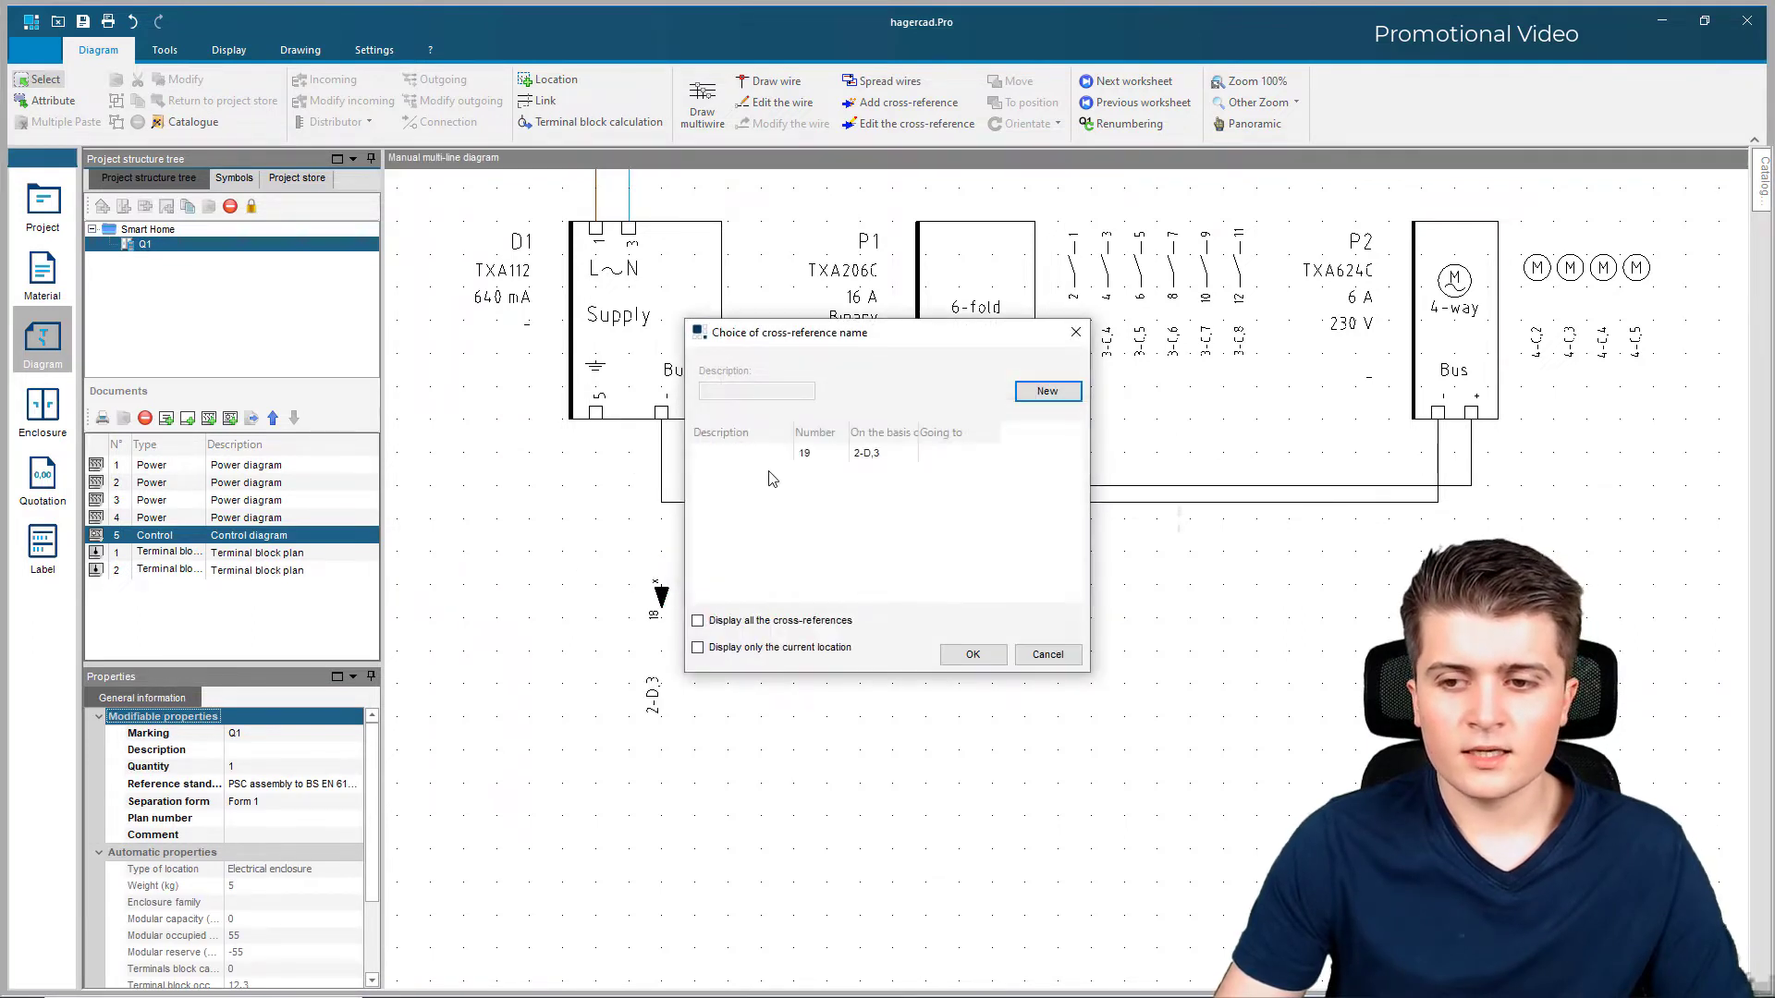
Step: Place existing cross-reference 19 below D1's positive bus terminal and end the cross-reference placement
{"action": "double_click", "coordinate": [800, 453]}
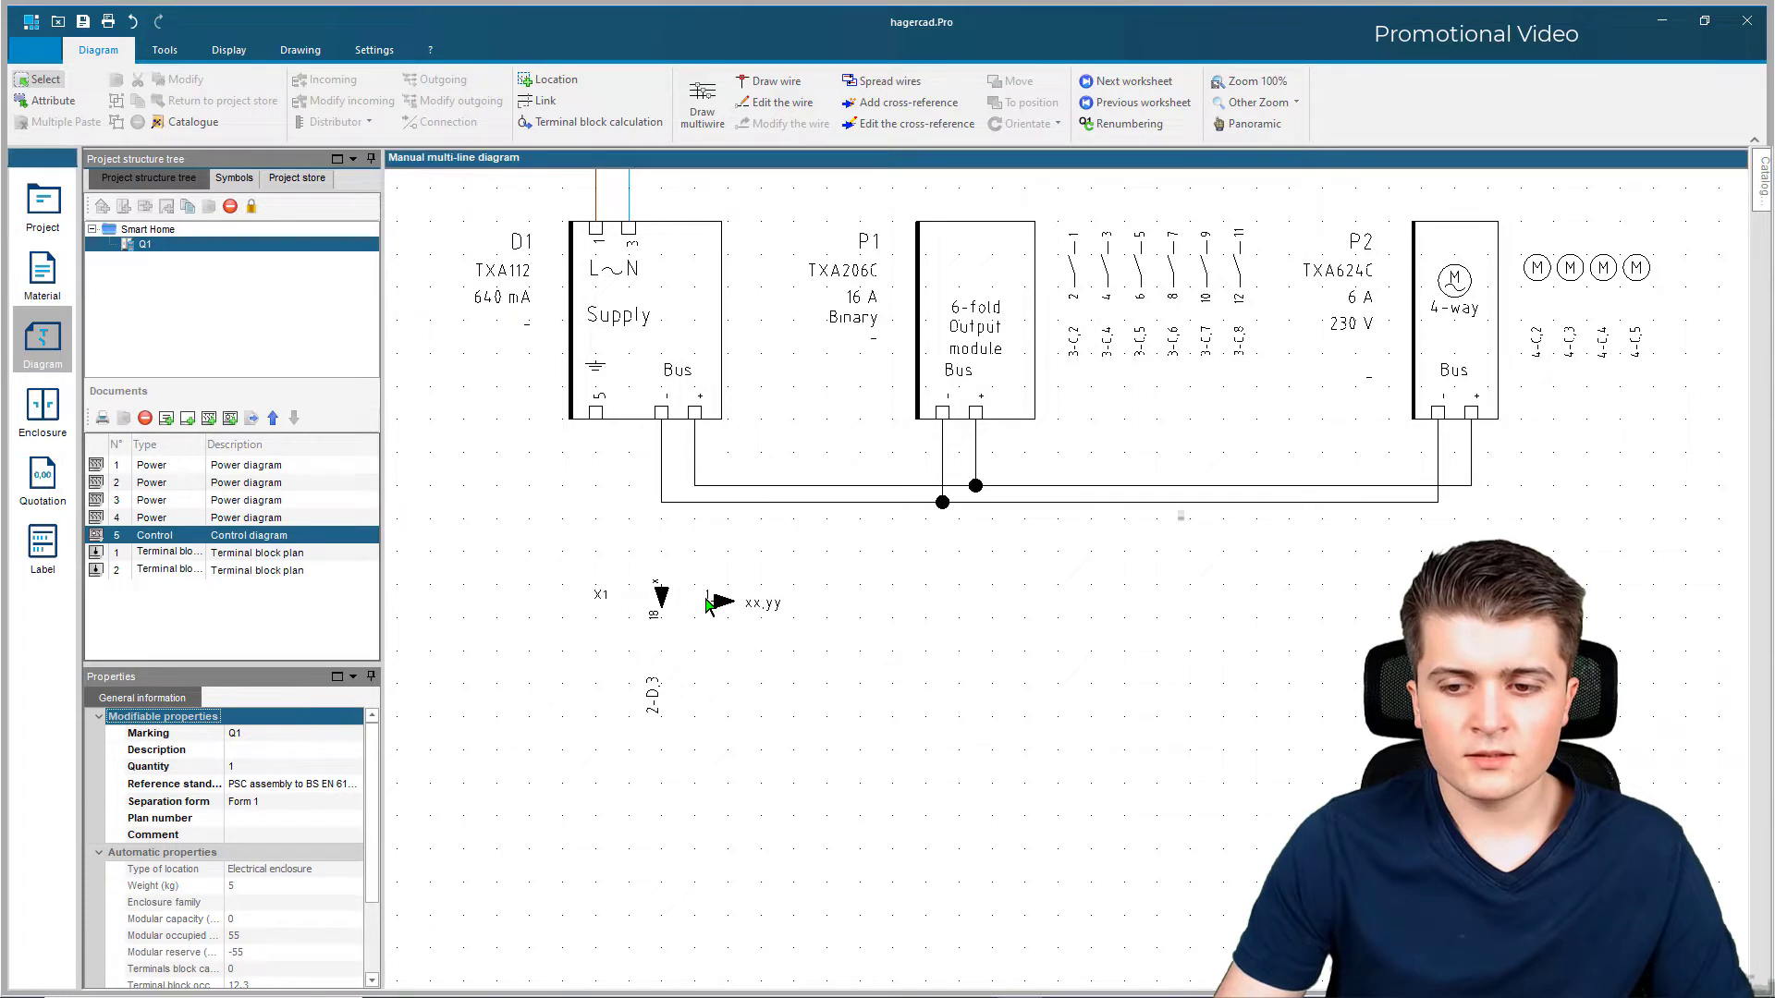
{"action": "left_click", "coordinate": [695, 596]}
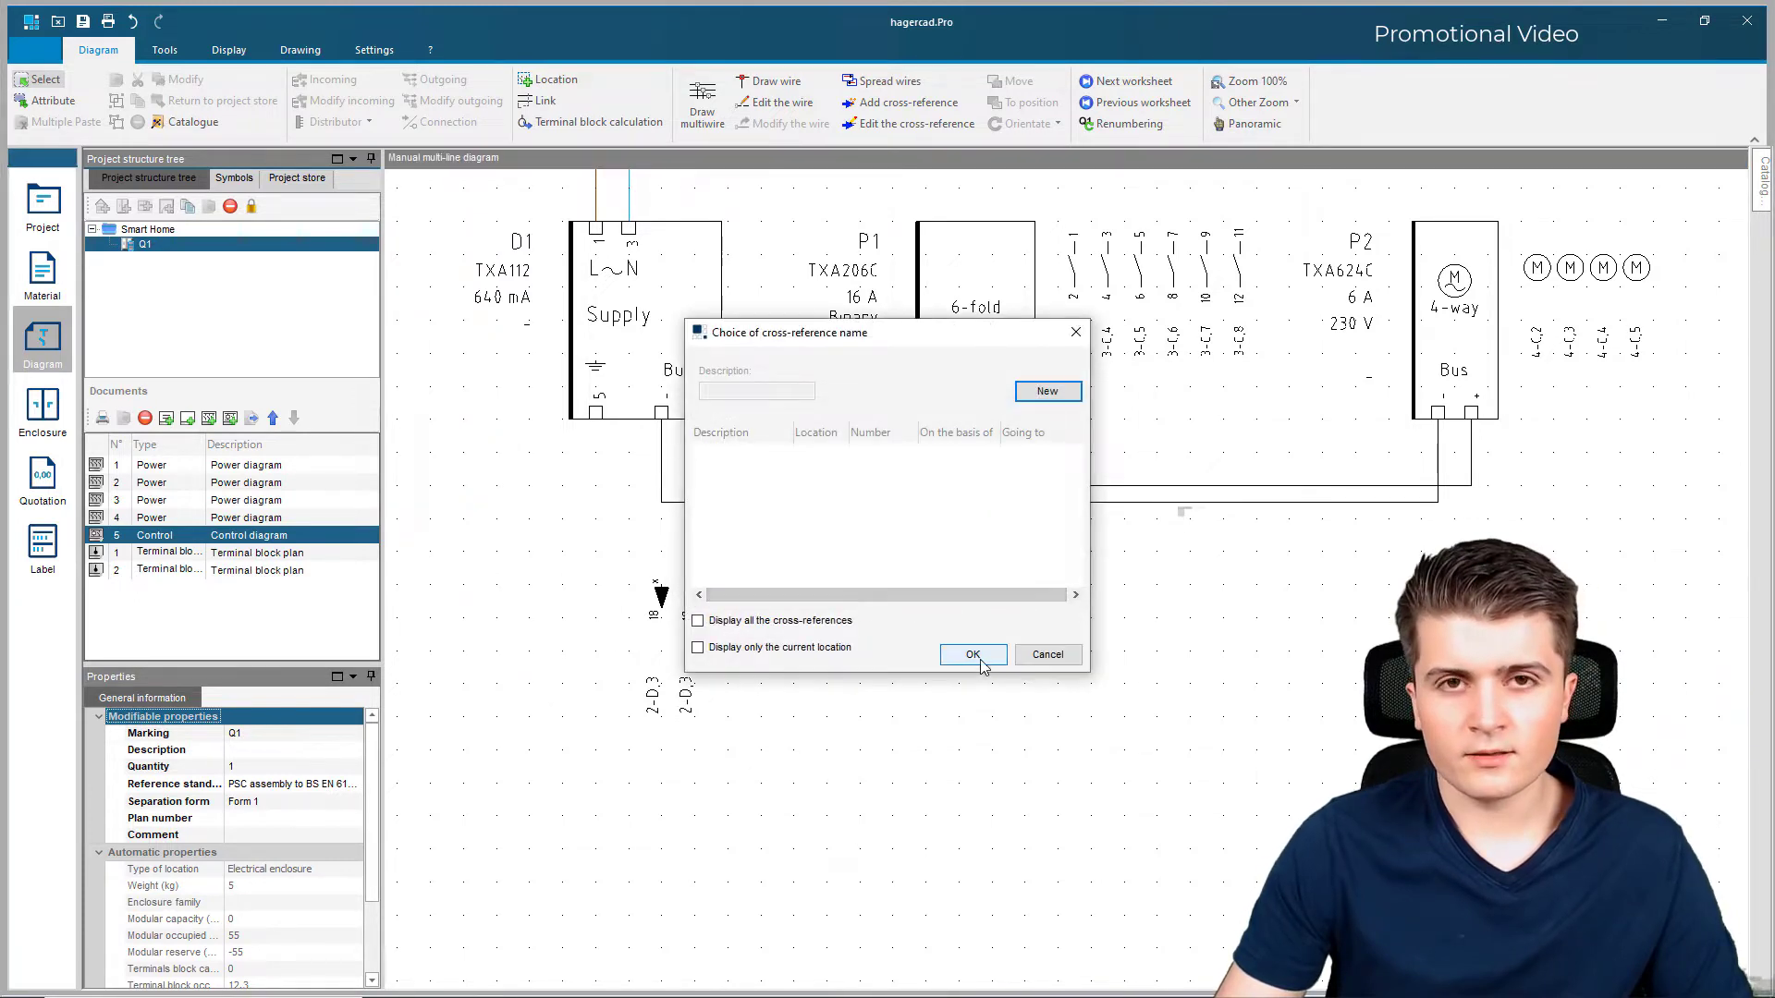
{"action": "left_click", "coordinate": [980, 658]}
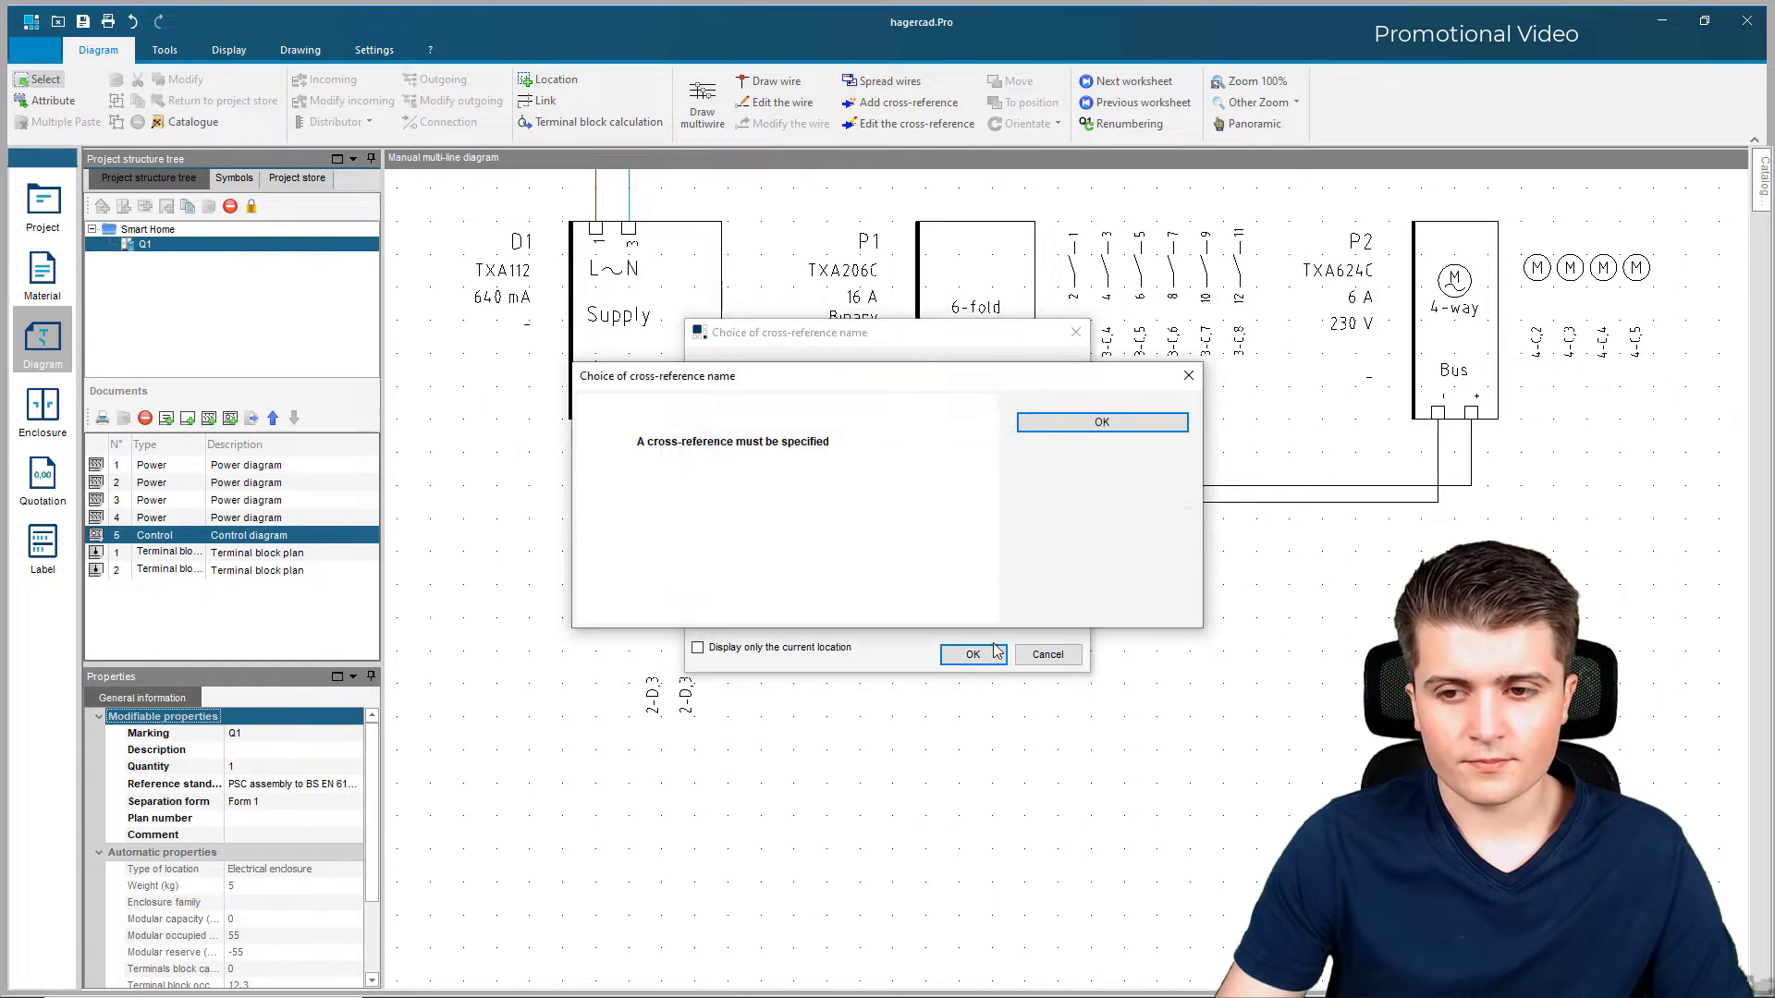
{"action": "left_click", "coordinate": [1052, 431]}
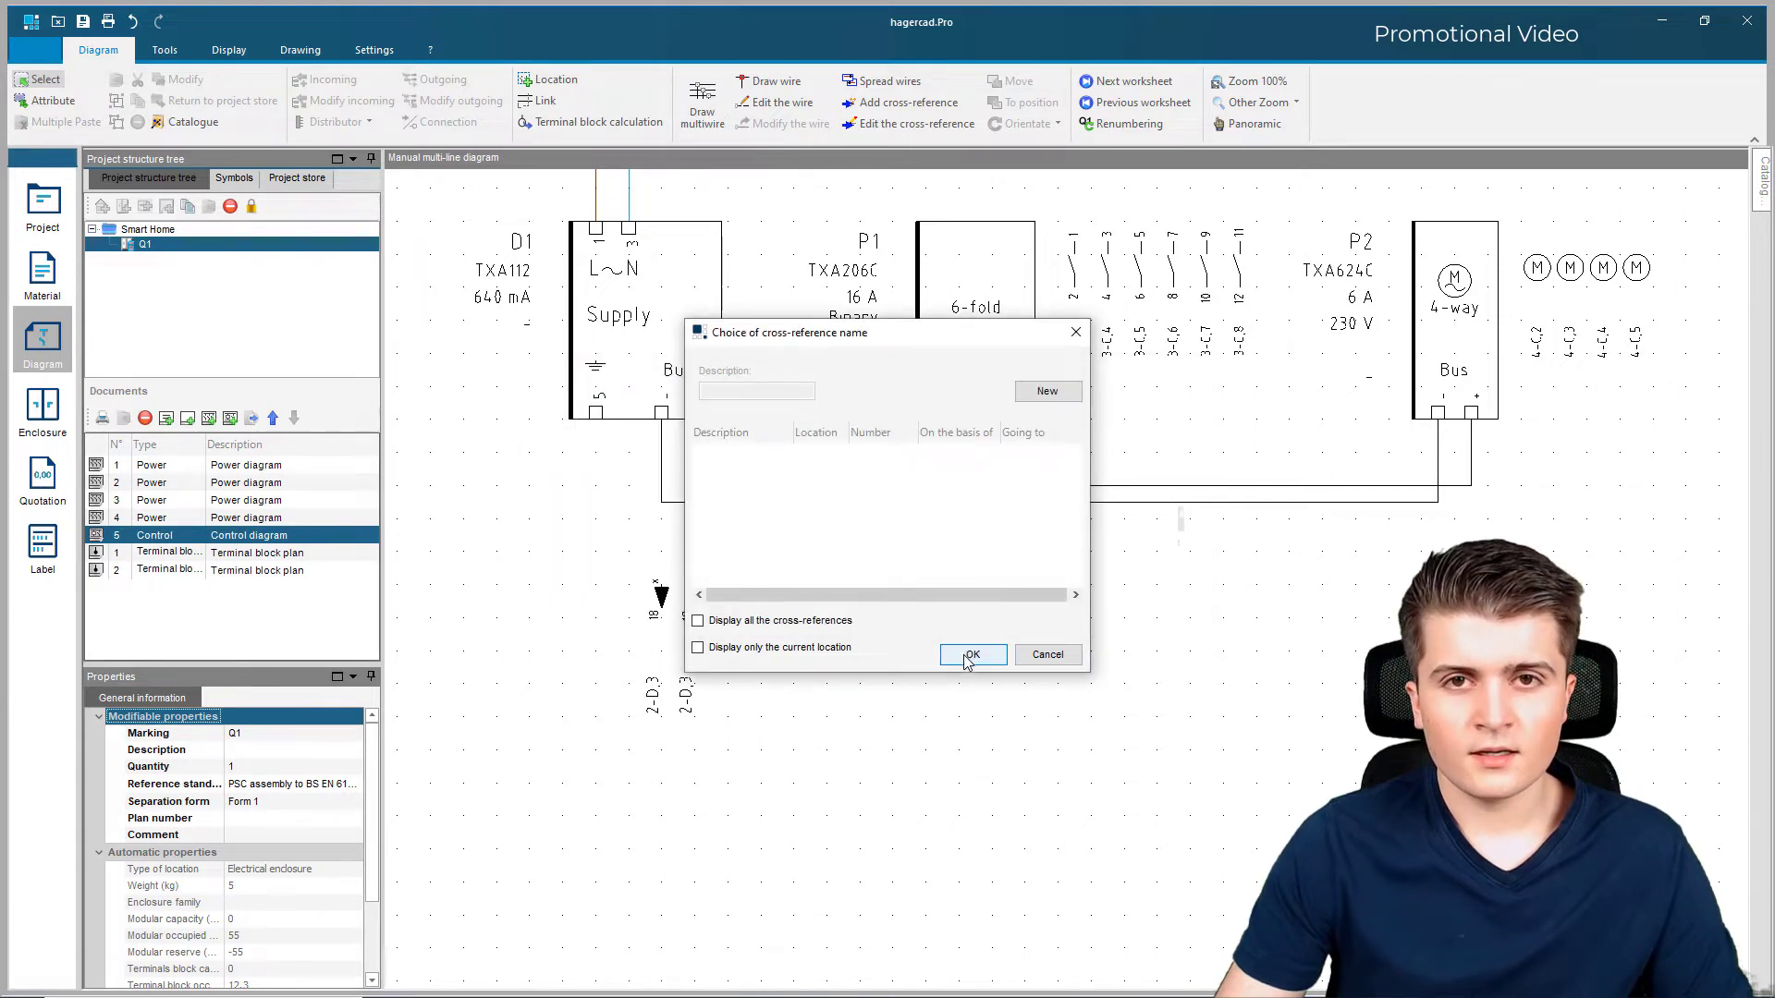
{"action": "left_click", "coordinate": [1045, 656]}
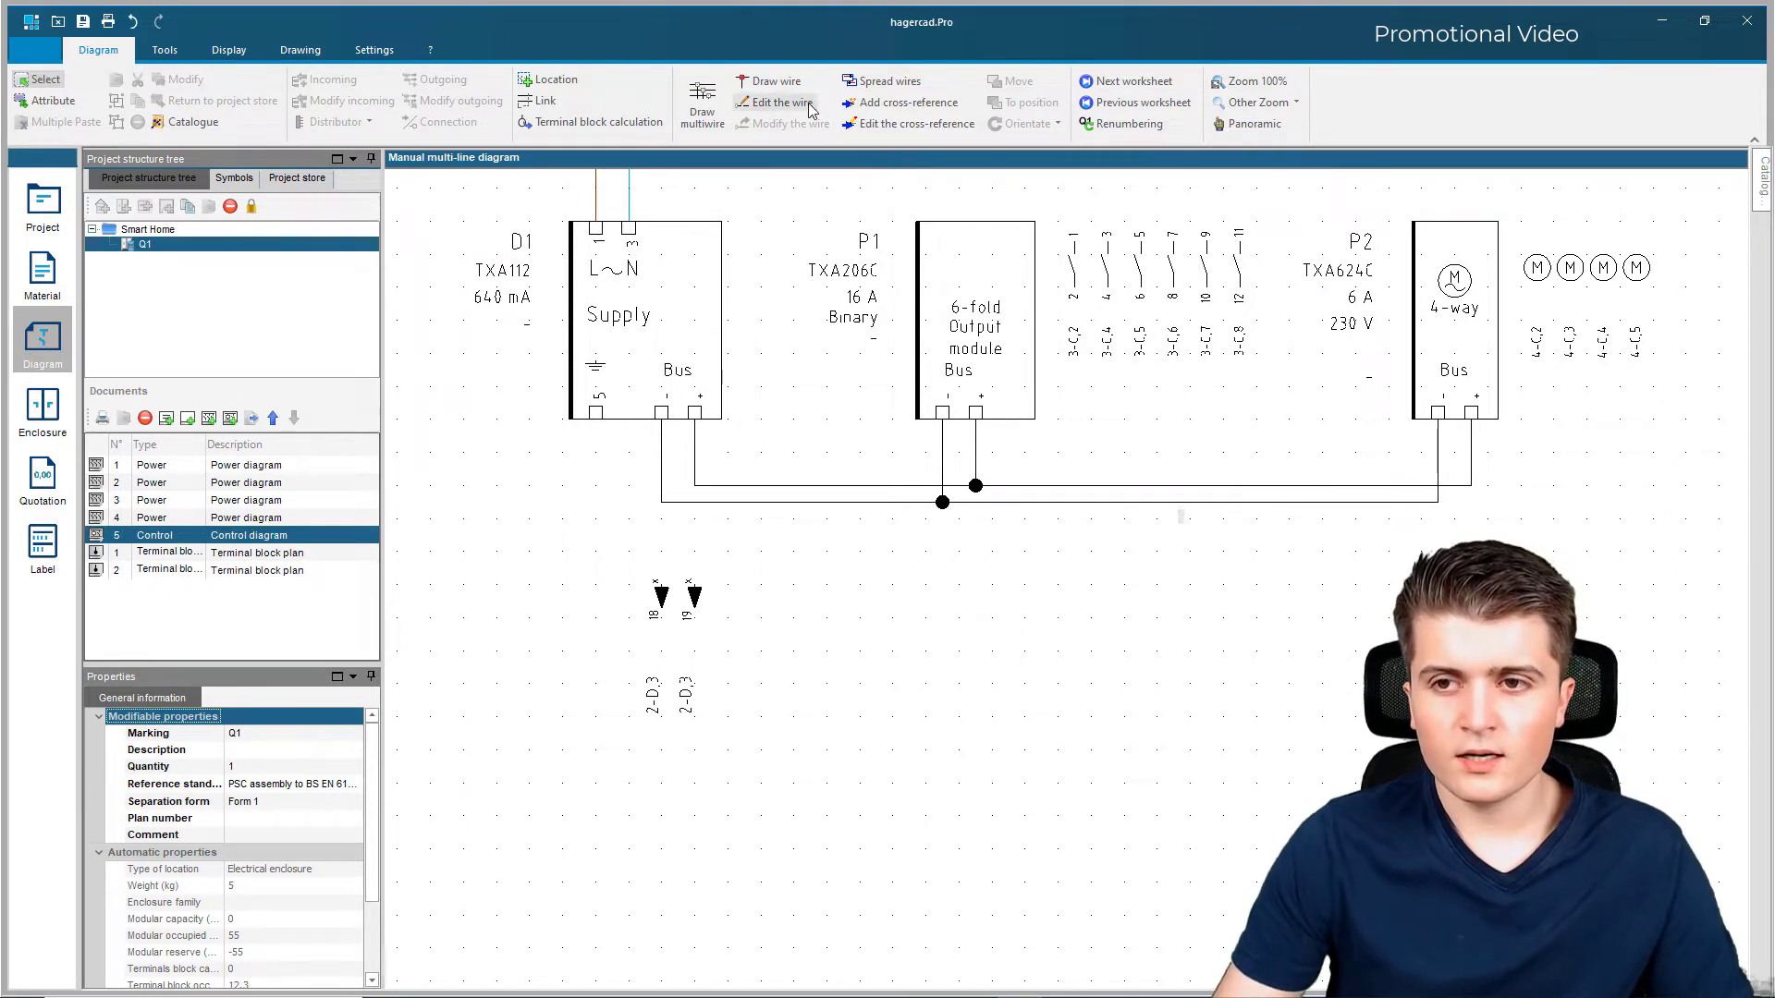
Step: Draw wires from D1's positive and negative bus lines down to cross-references 19 and 18 respectively
{"action": "left_click", "coordinate": [767, 81]}
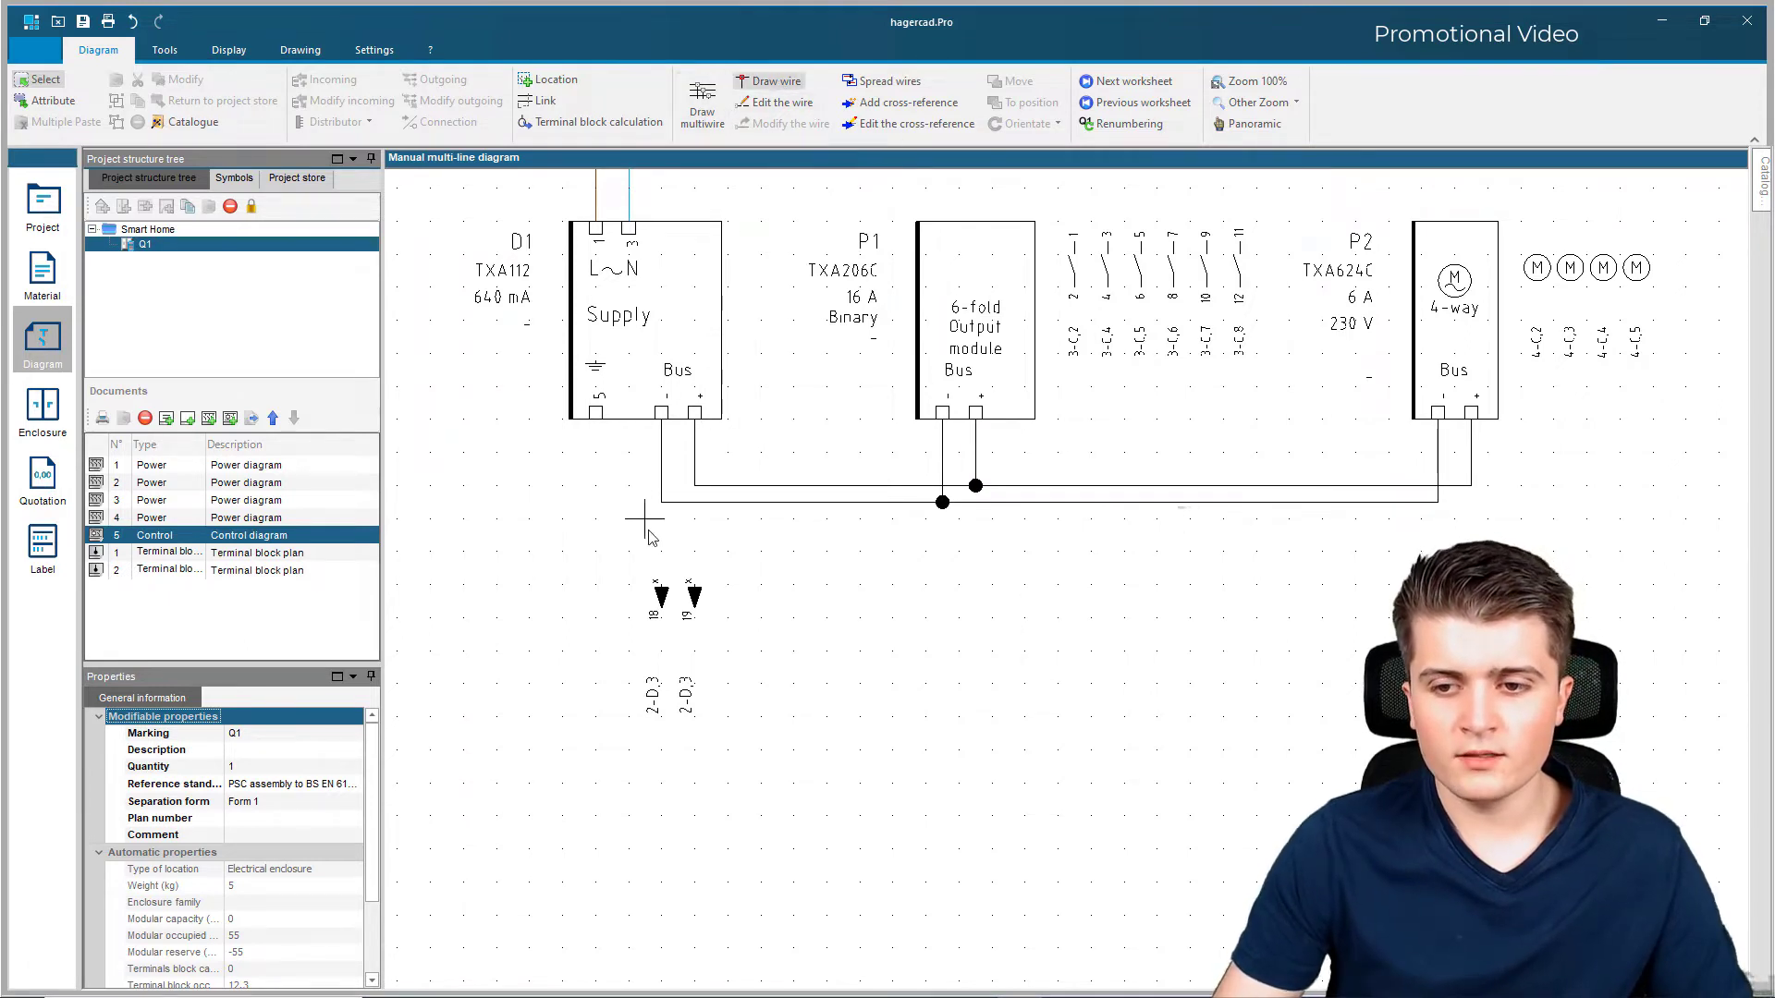
{"action": "left_click", "coordinate": [694, 487]}
{"action": "left_click", "coordinate": [694, 587]}
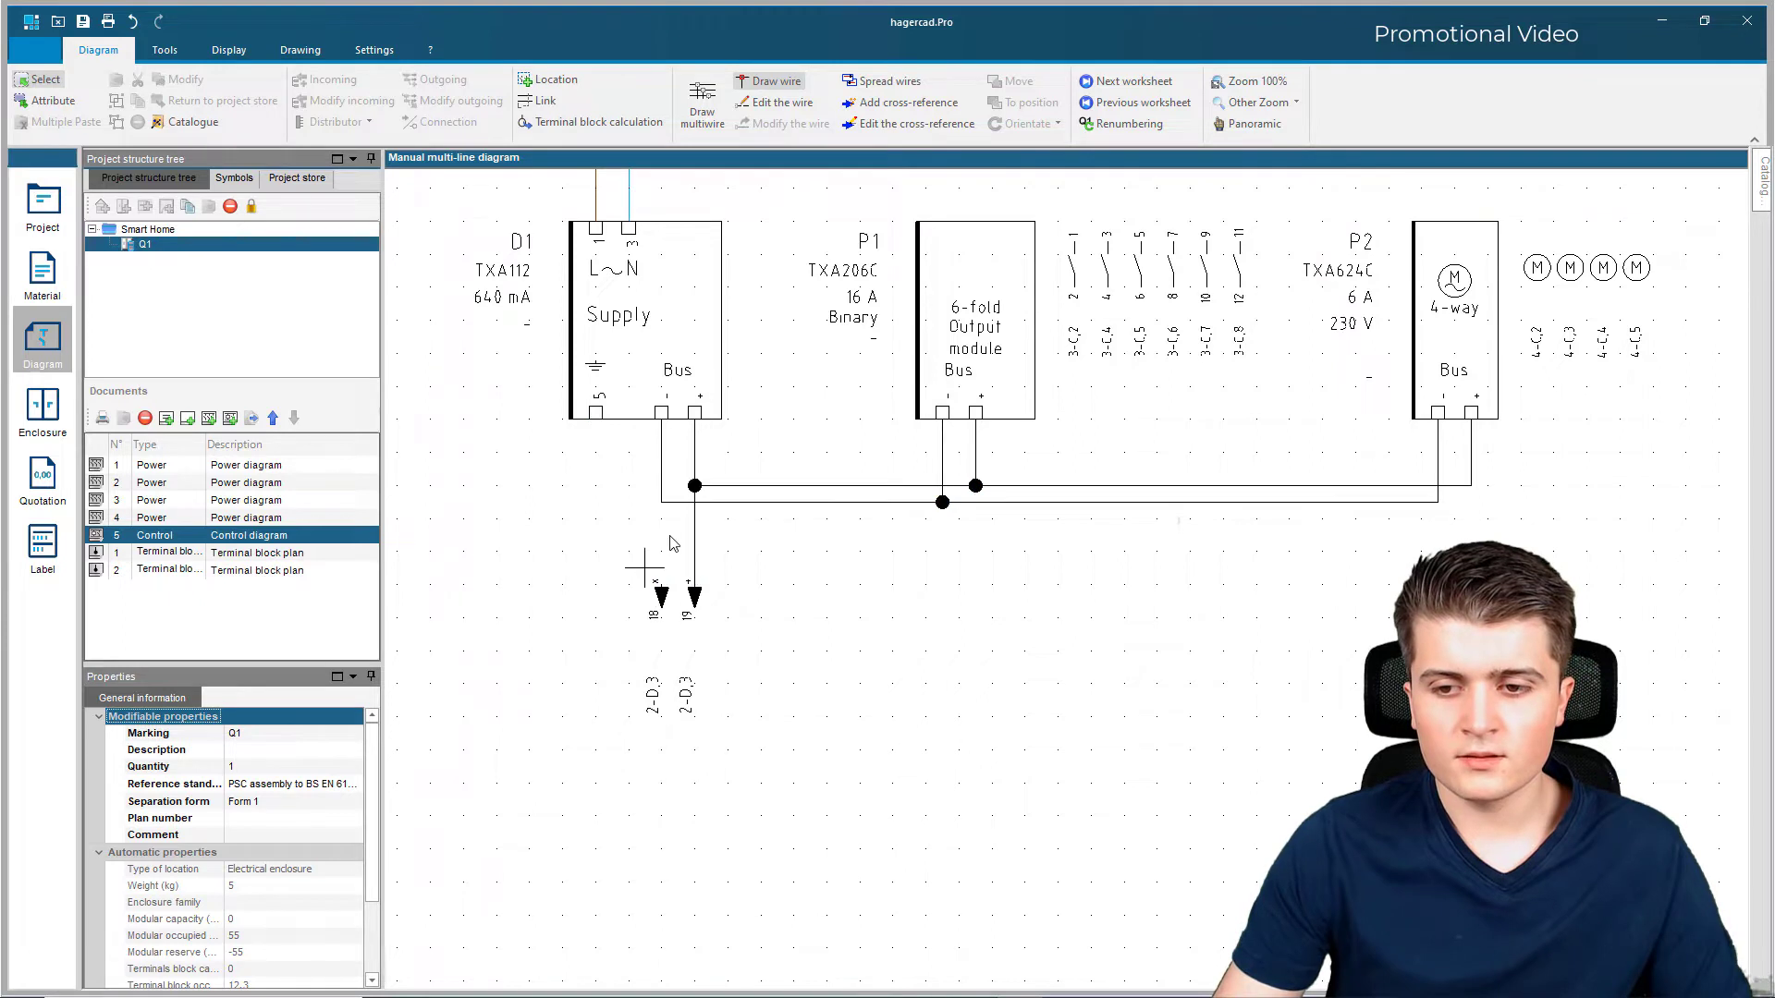
{"action": "left_click", "coordinate": [661, 502]}
{"action": "left_click", "coordinate": [661, 587]}
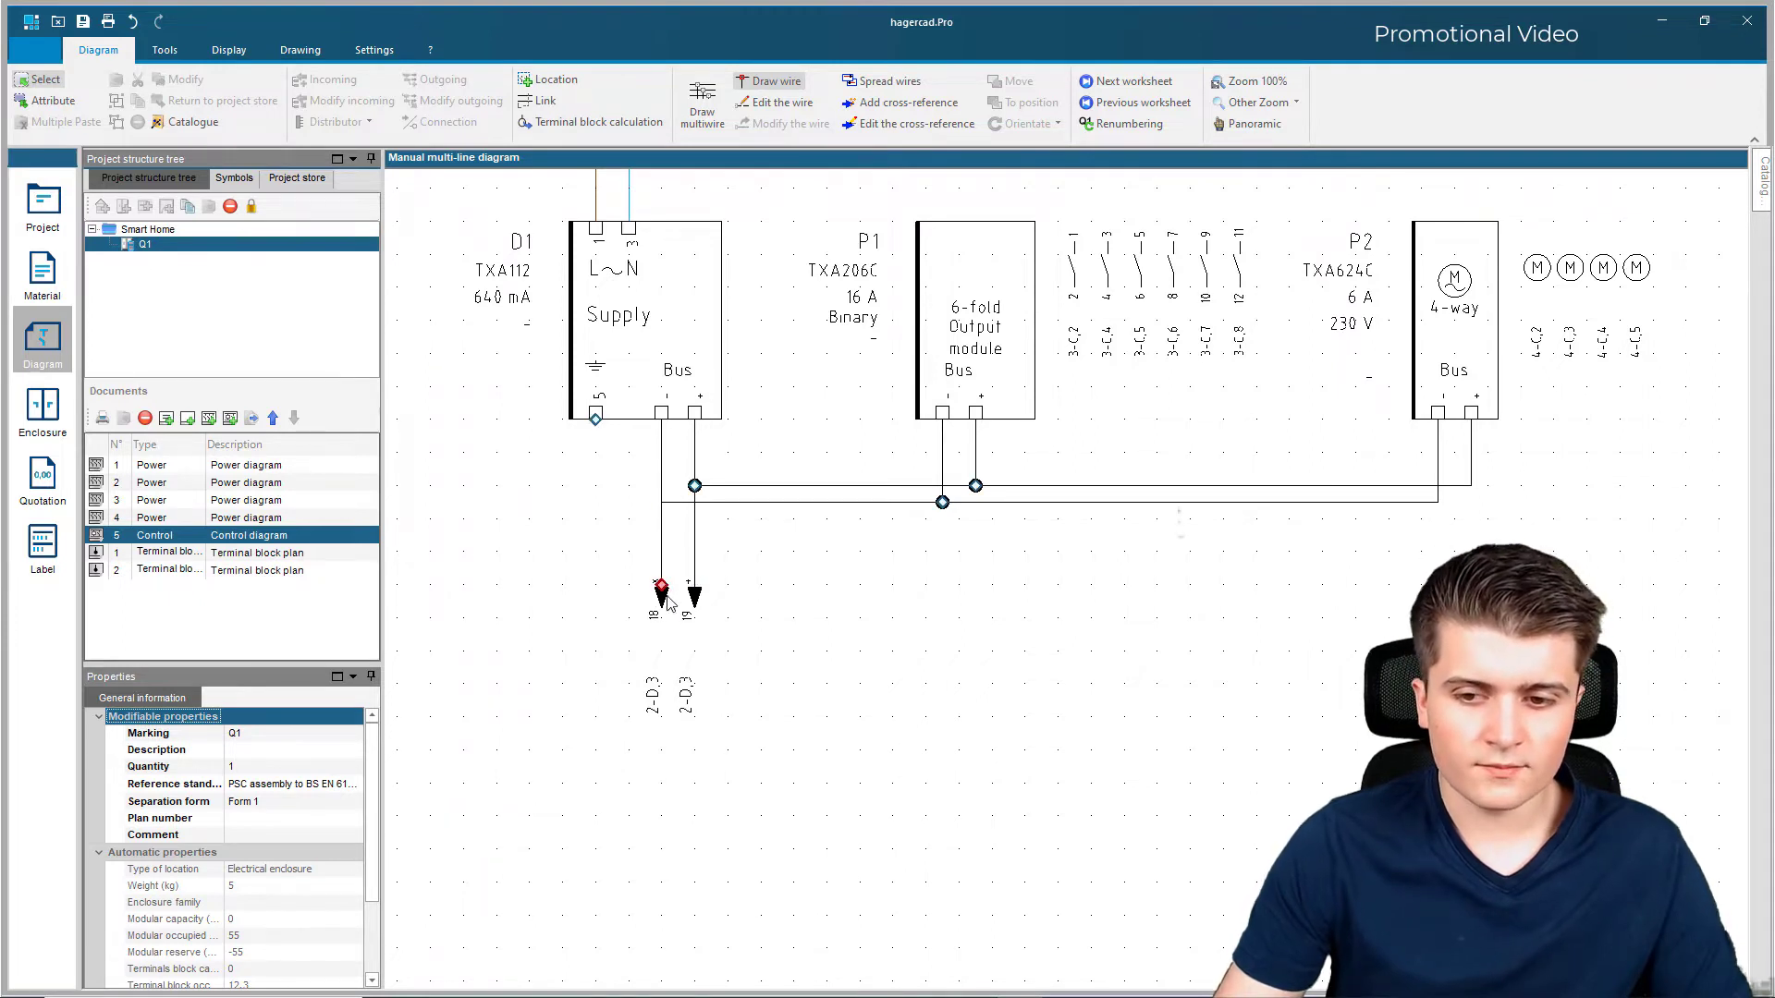
{"action": "key", "text": "Escape"}
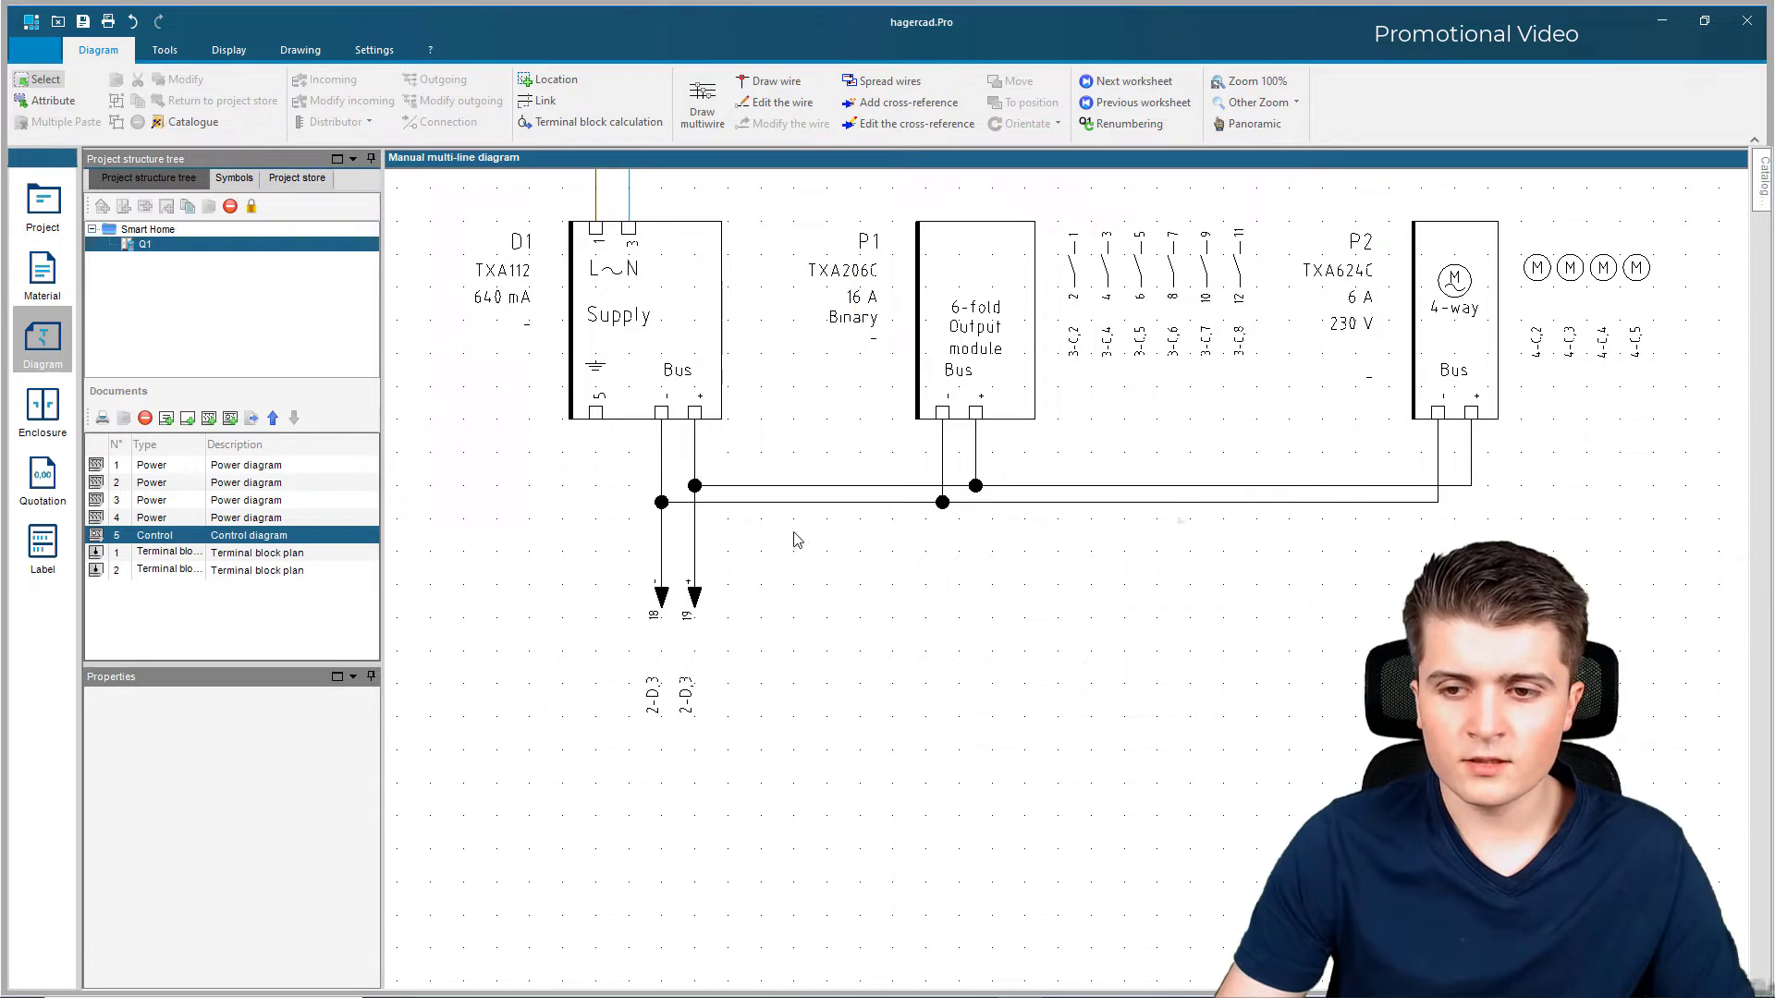
Step: Set the nature of D1's positive bus wire to KNX +
{"action": "left_click", "coordinate": [693, 457]}
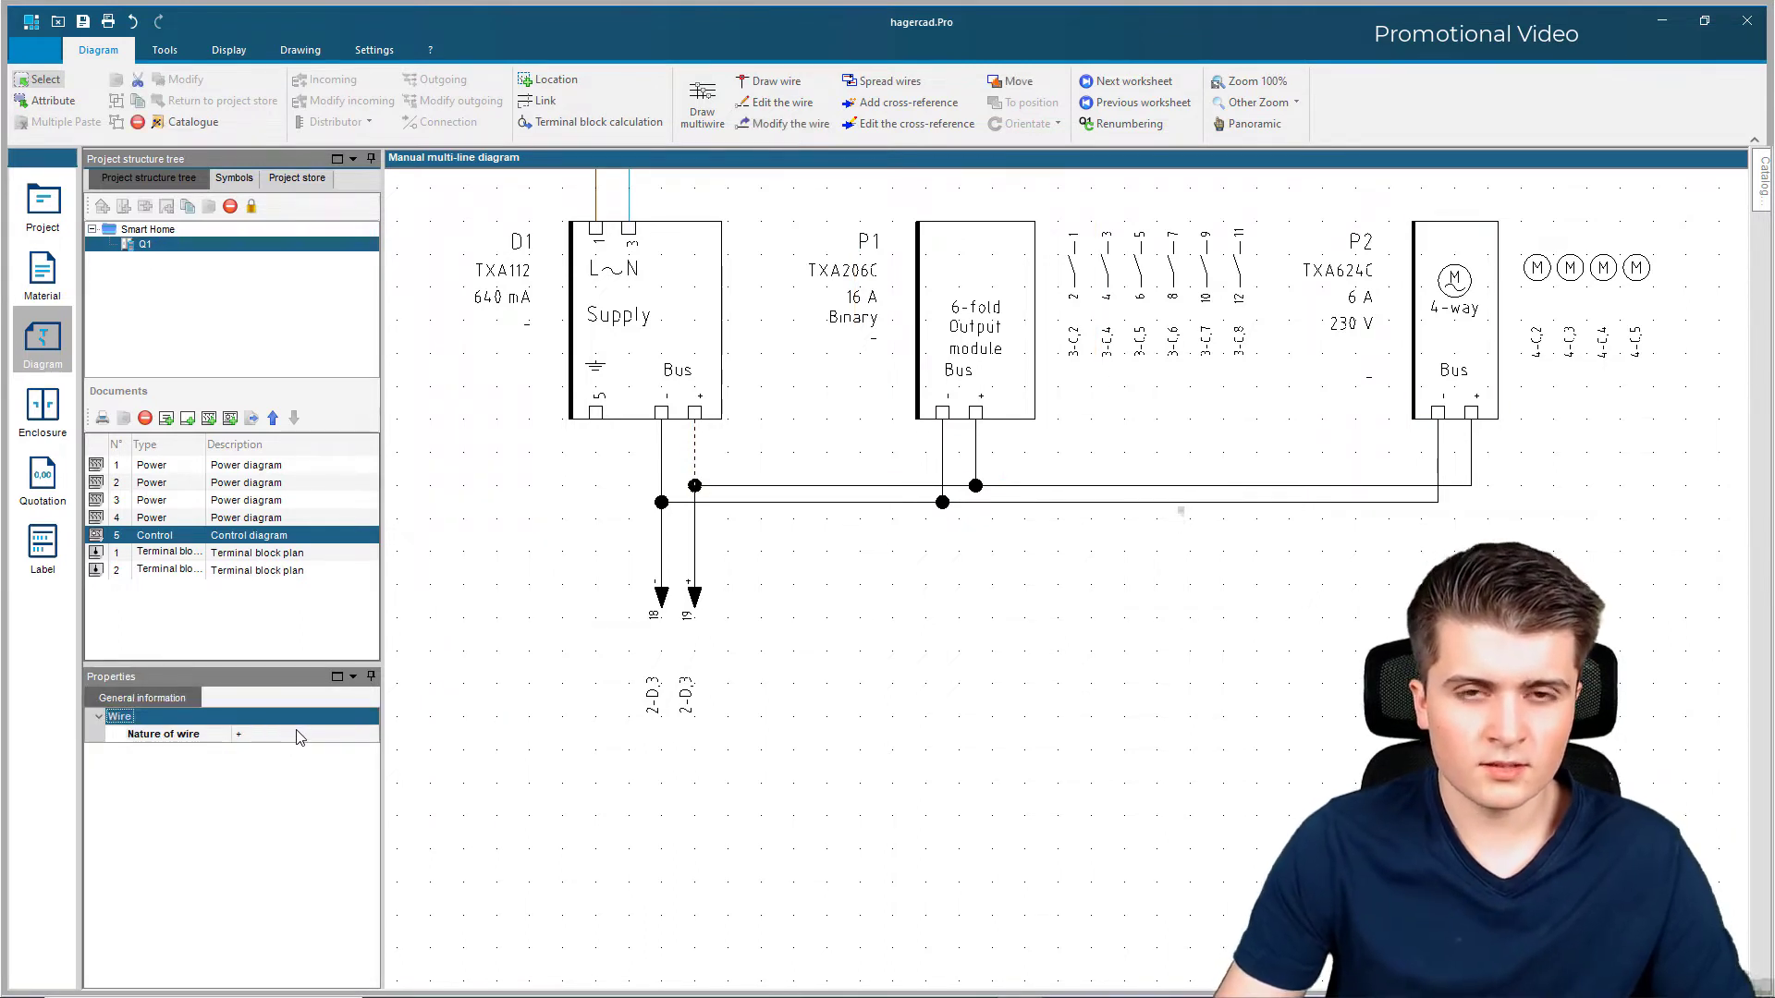
{"action": "left_click", "coordinate": [329, 735]}
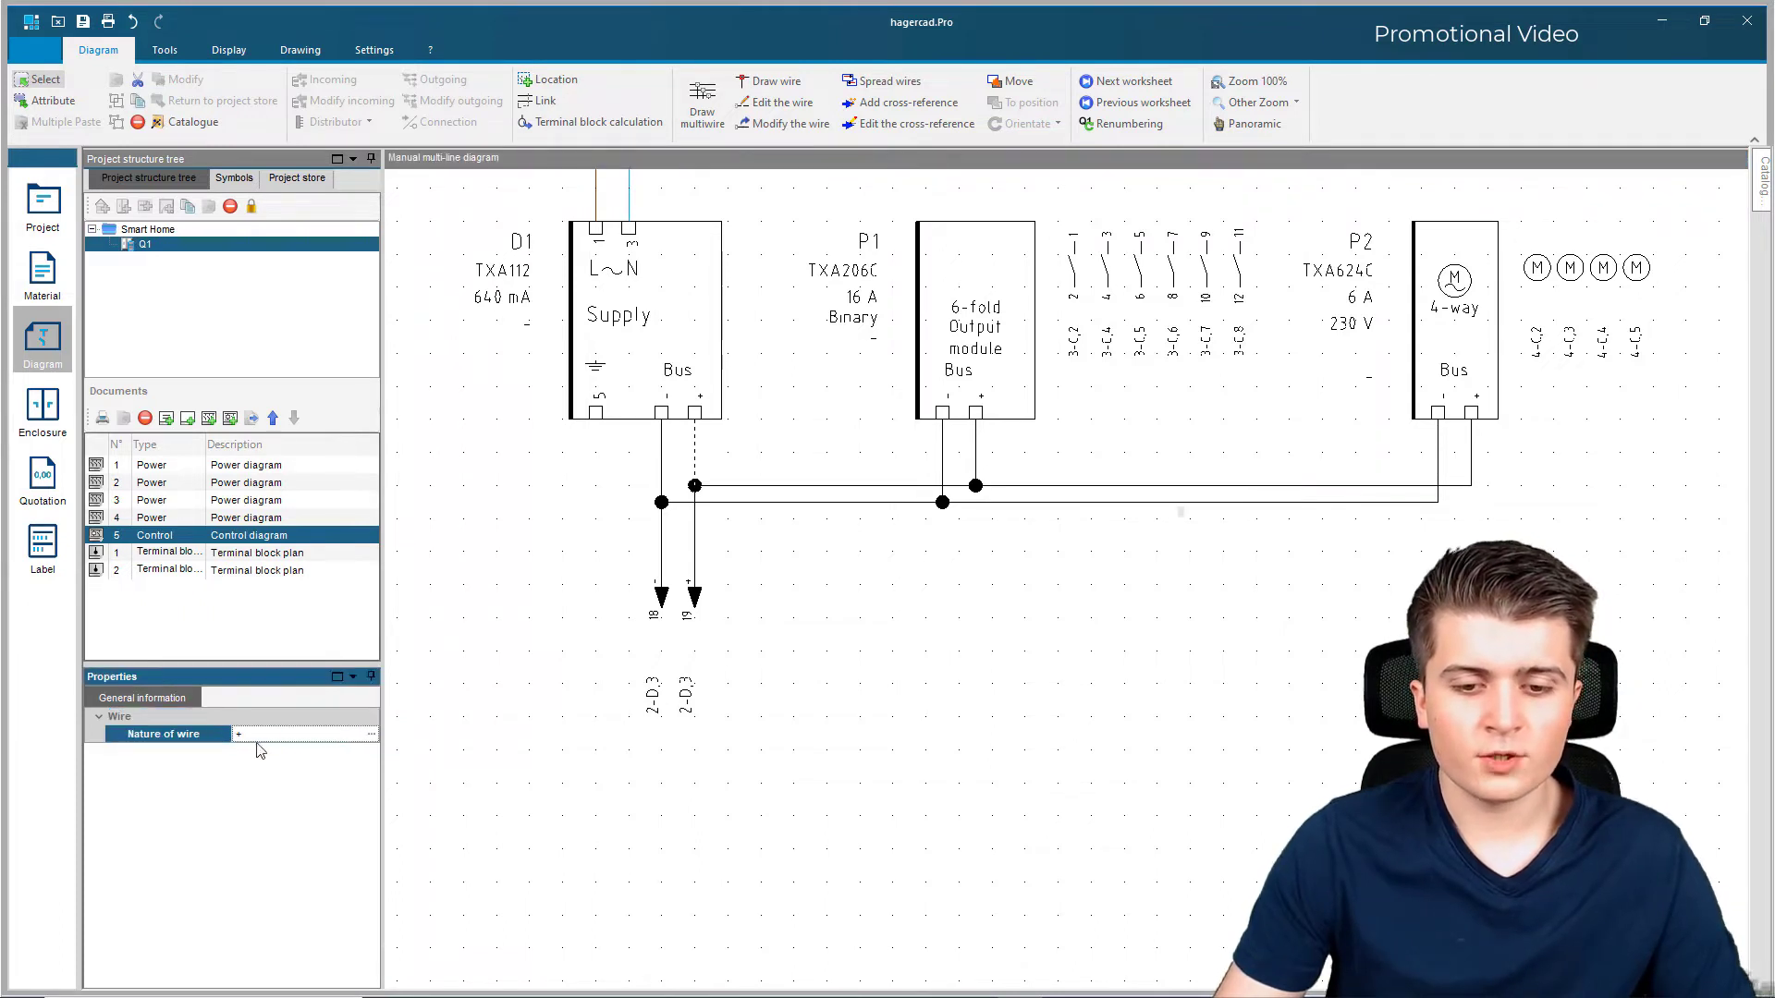
{"action": "key", "text": "Return"}
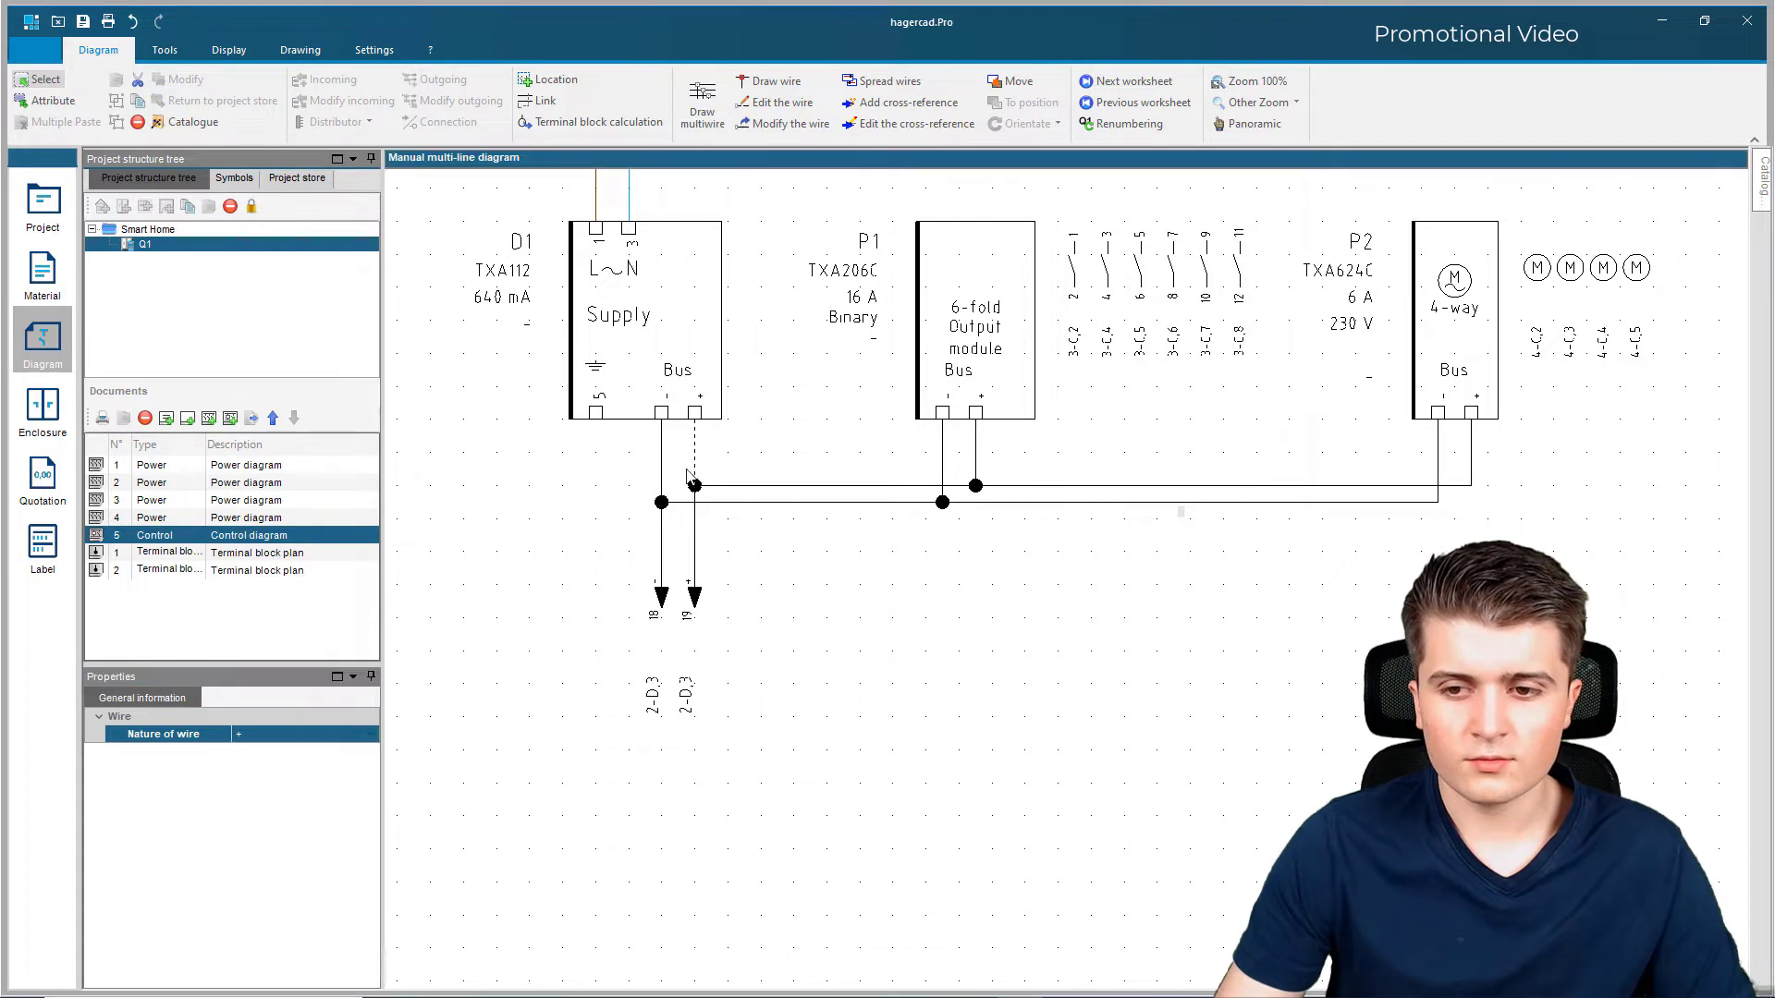
{"action": "left_click", "coordinate": [280, 741]}
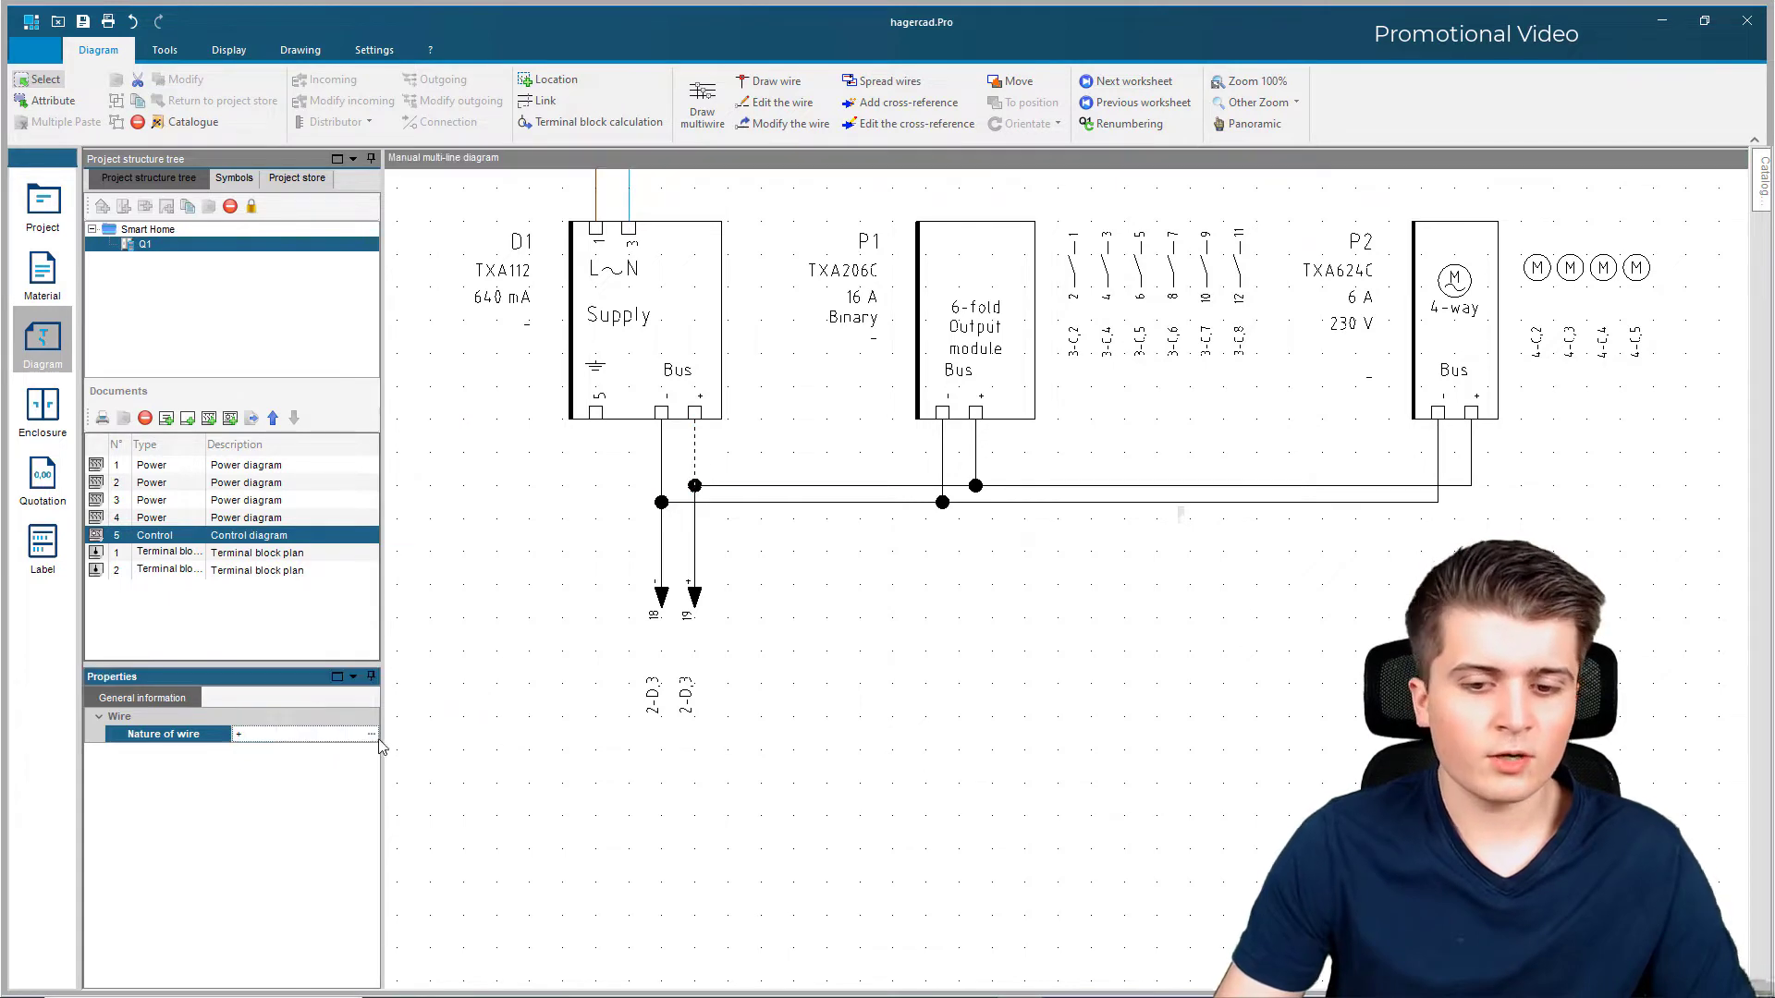
{"action": "left_click", "coordinate": [371, 734]}
{"action": "left_click", "coordinate": [819, 541]}
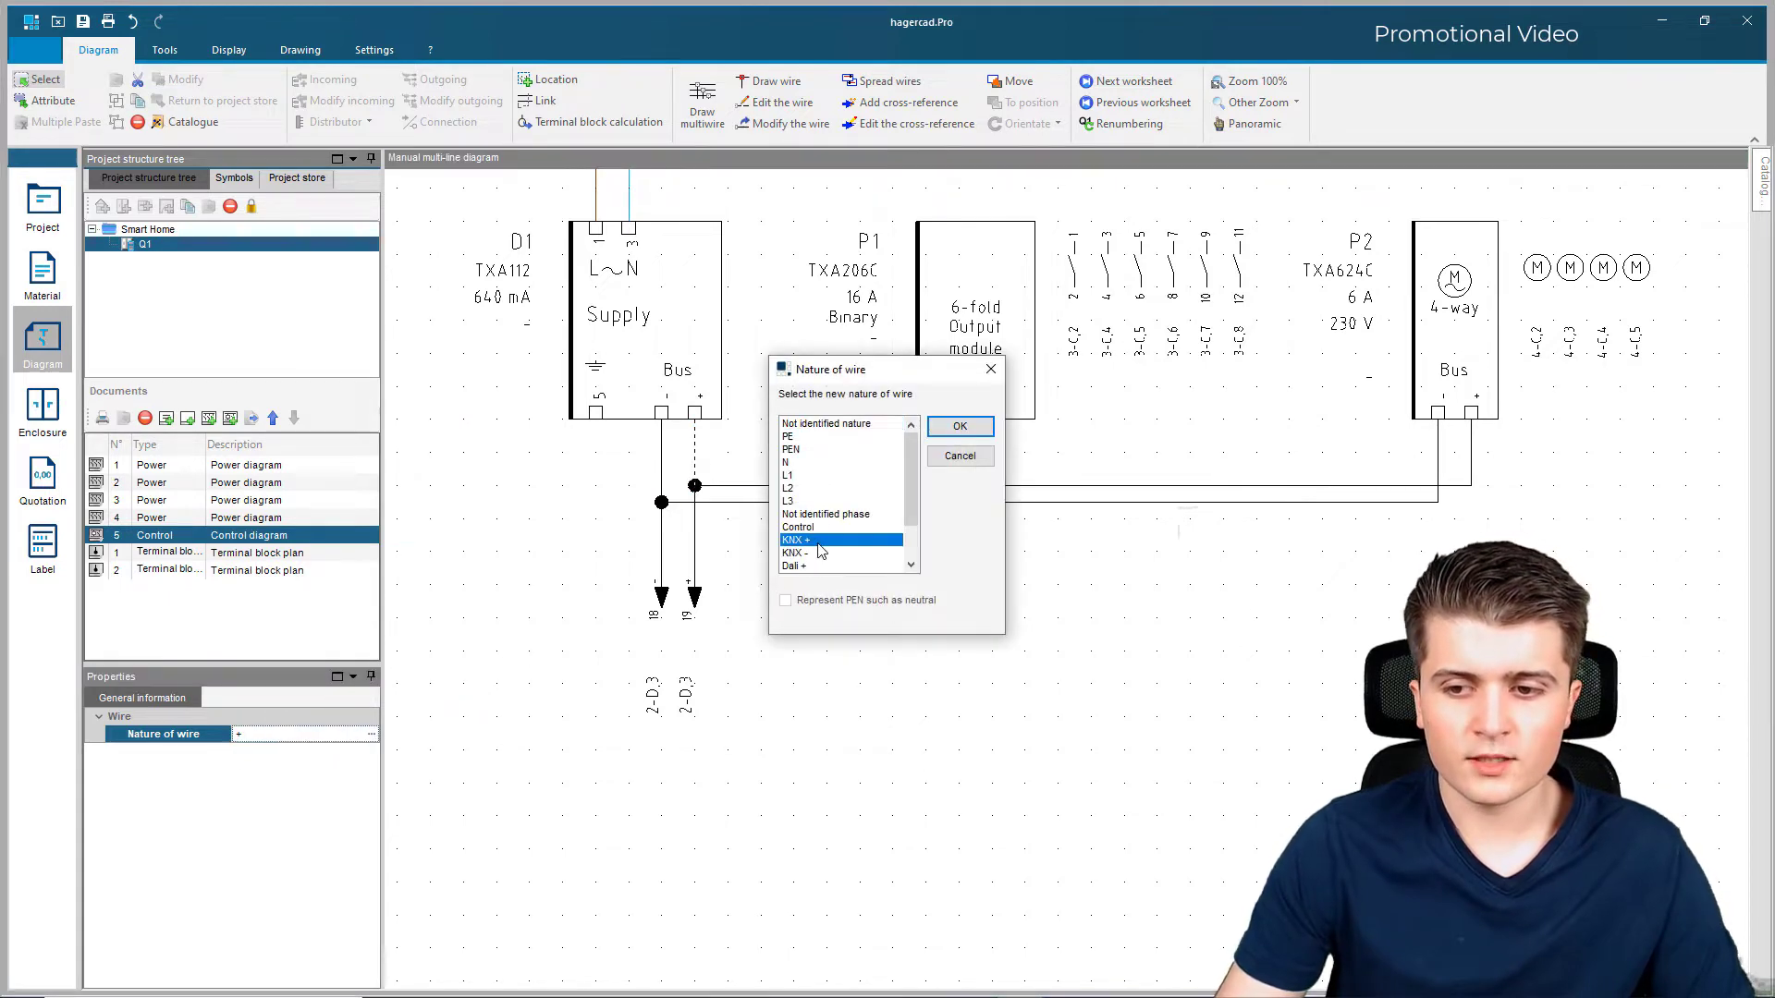
{"action": "left_click", "coordinate": [959, 427]}
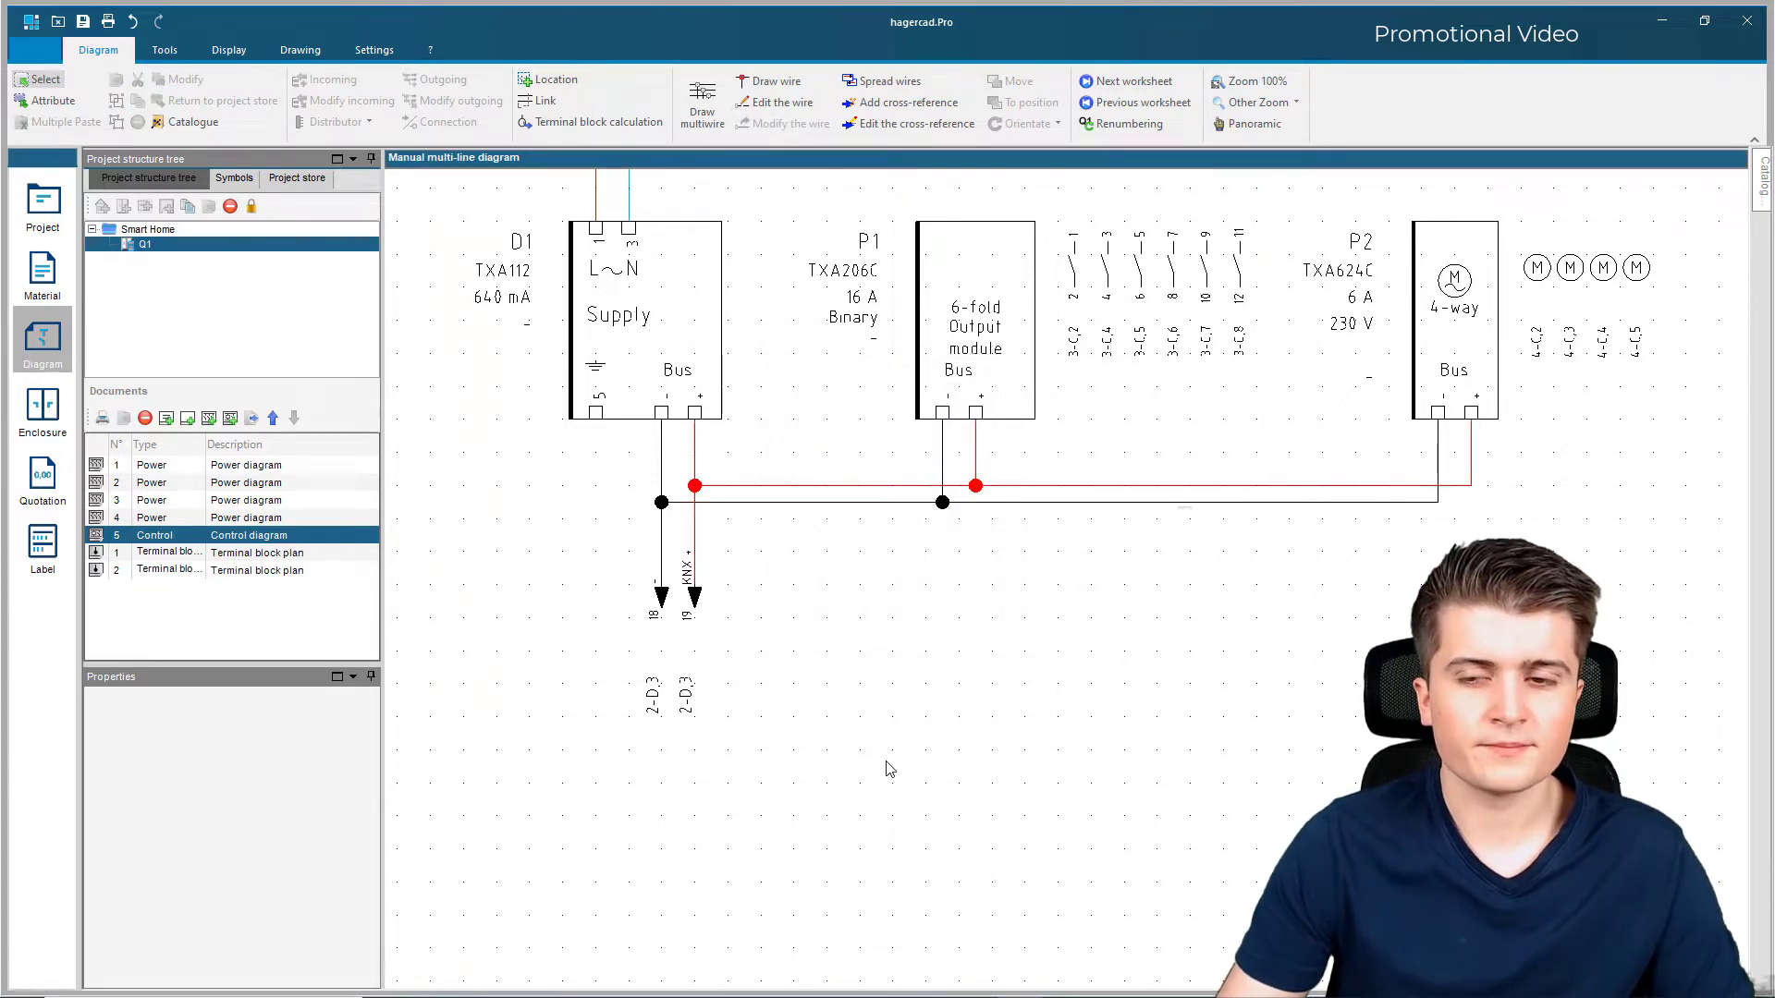
Step: Open power diagram worksheet 2 and examine the cross-references on dimmer V1's bus wires
{"action": "scroll", "coordinate": [887, 777], "scroll_direction": "down", "scroll_amount": 3}
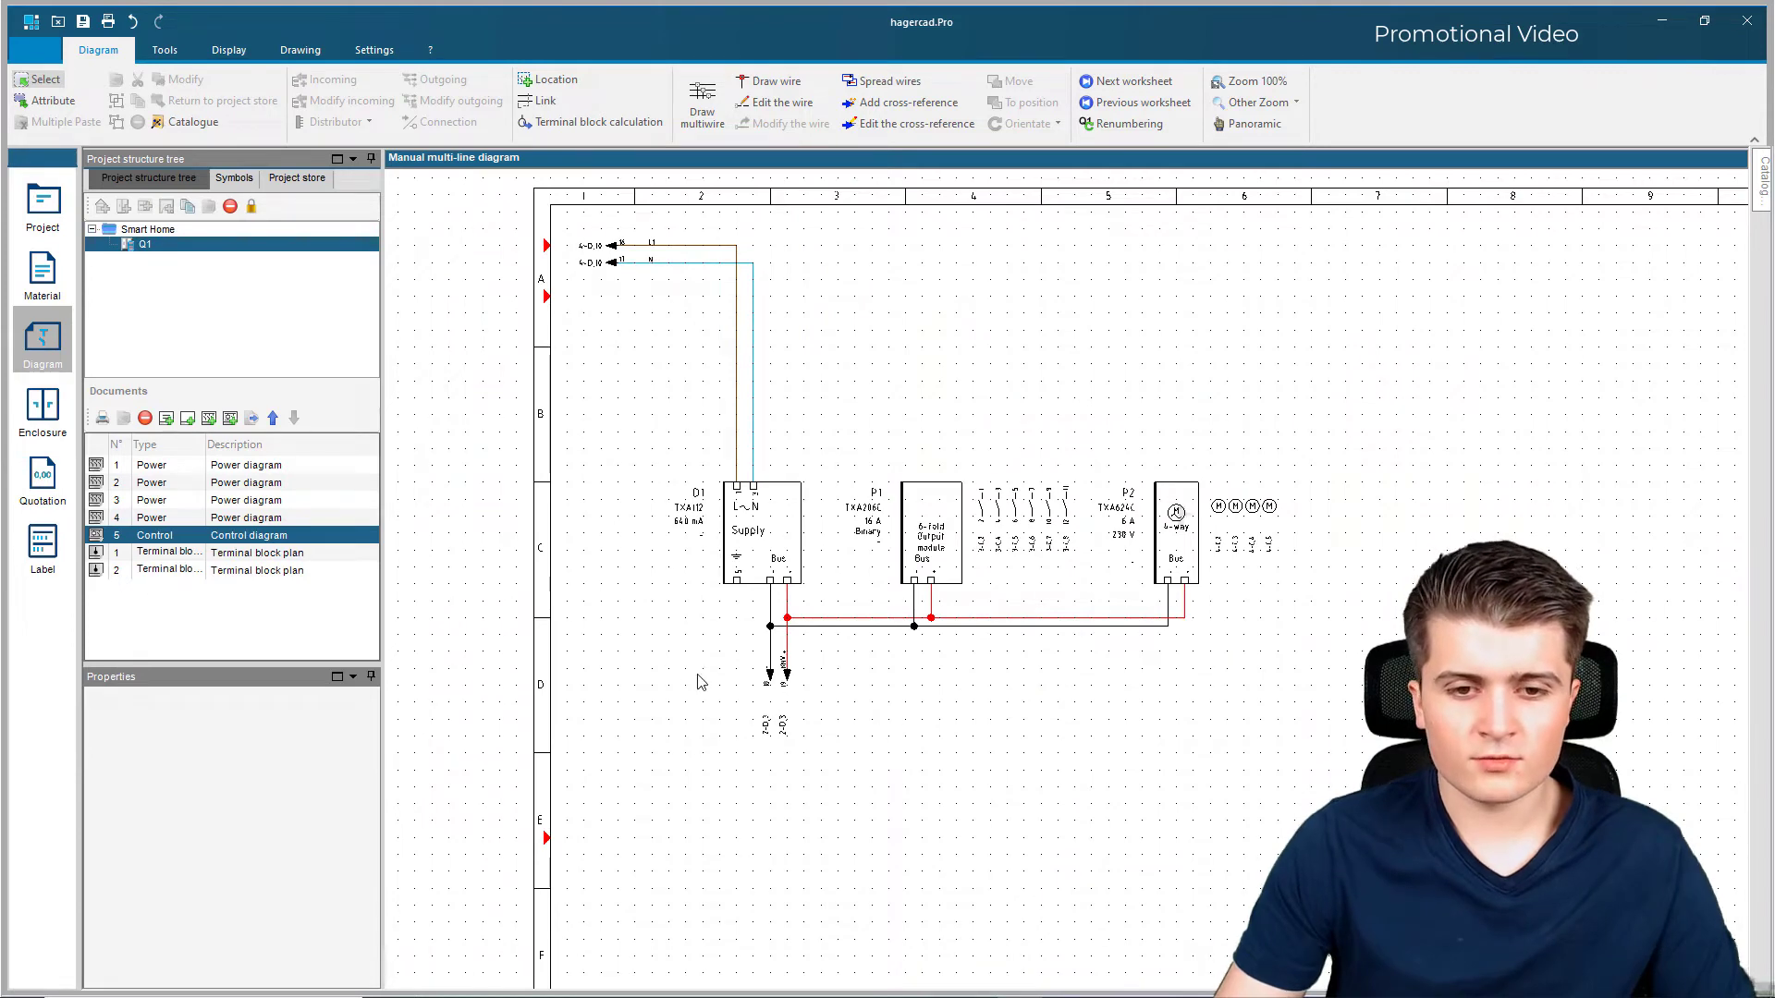
{"action": "double_click", "coordinate": [277, 482]}
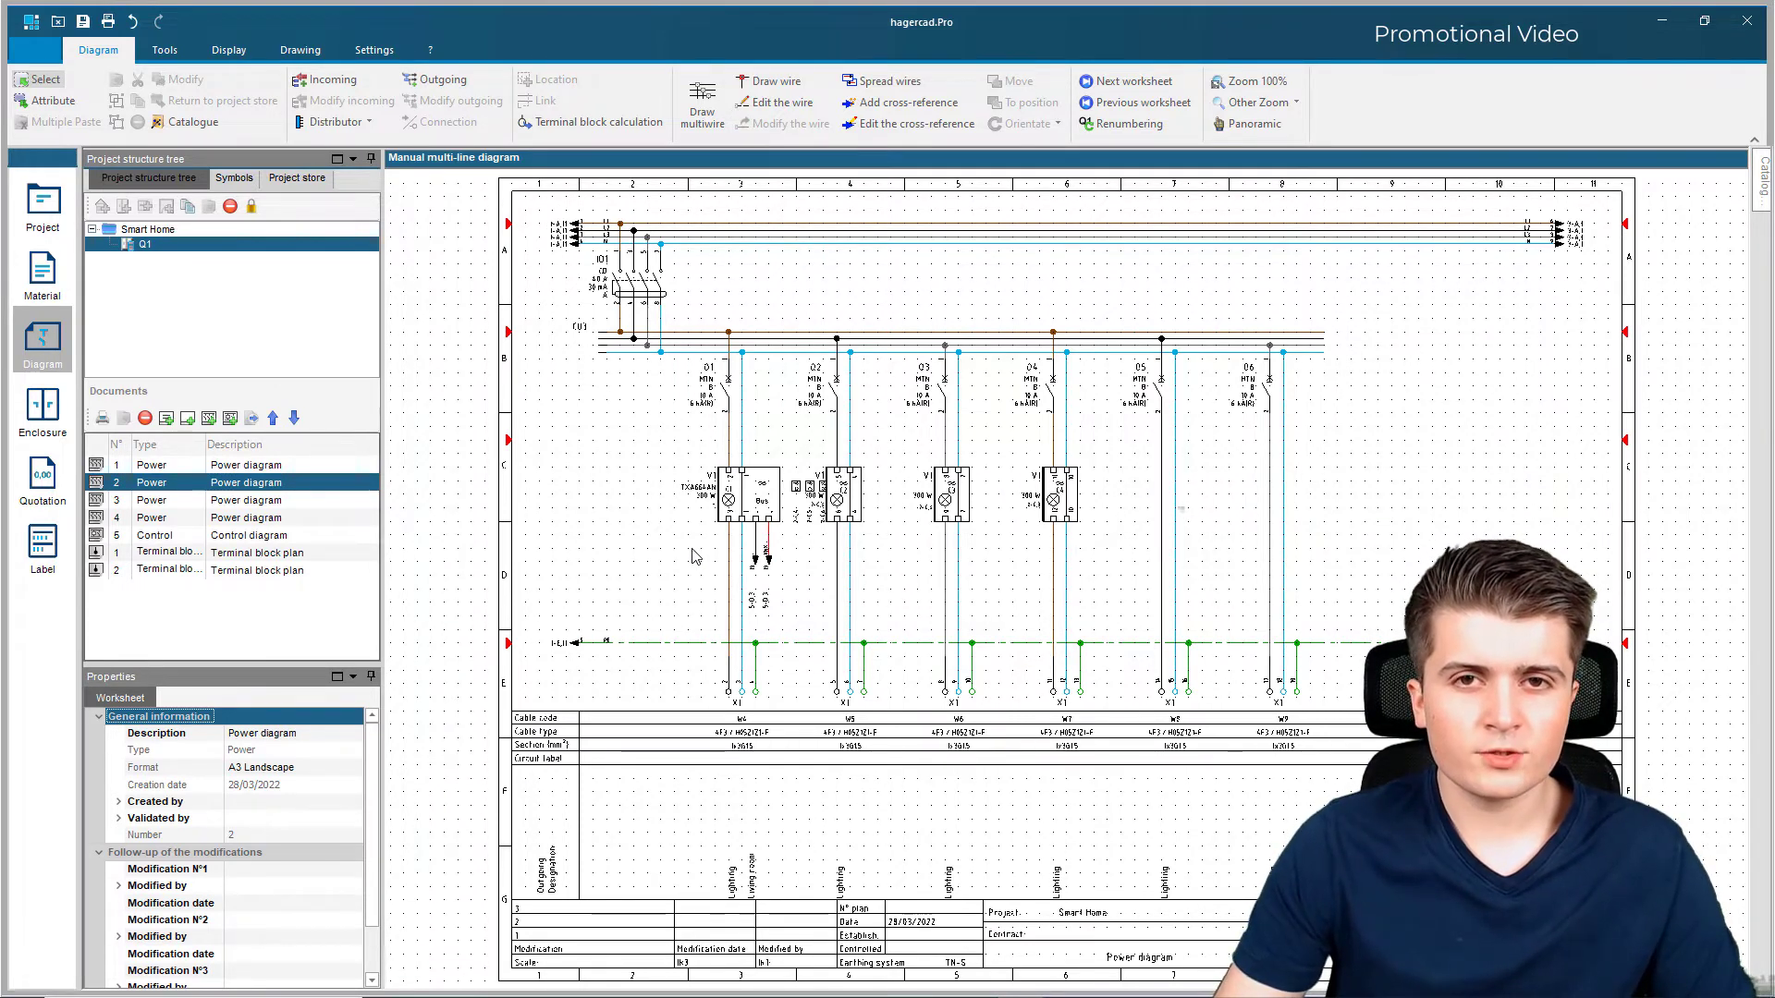
{"action": "scroll", "coordinate": [605, 222], "scroll_direction": "up", "scroll_amount": 3}
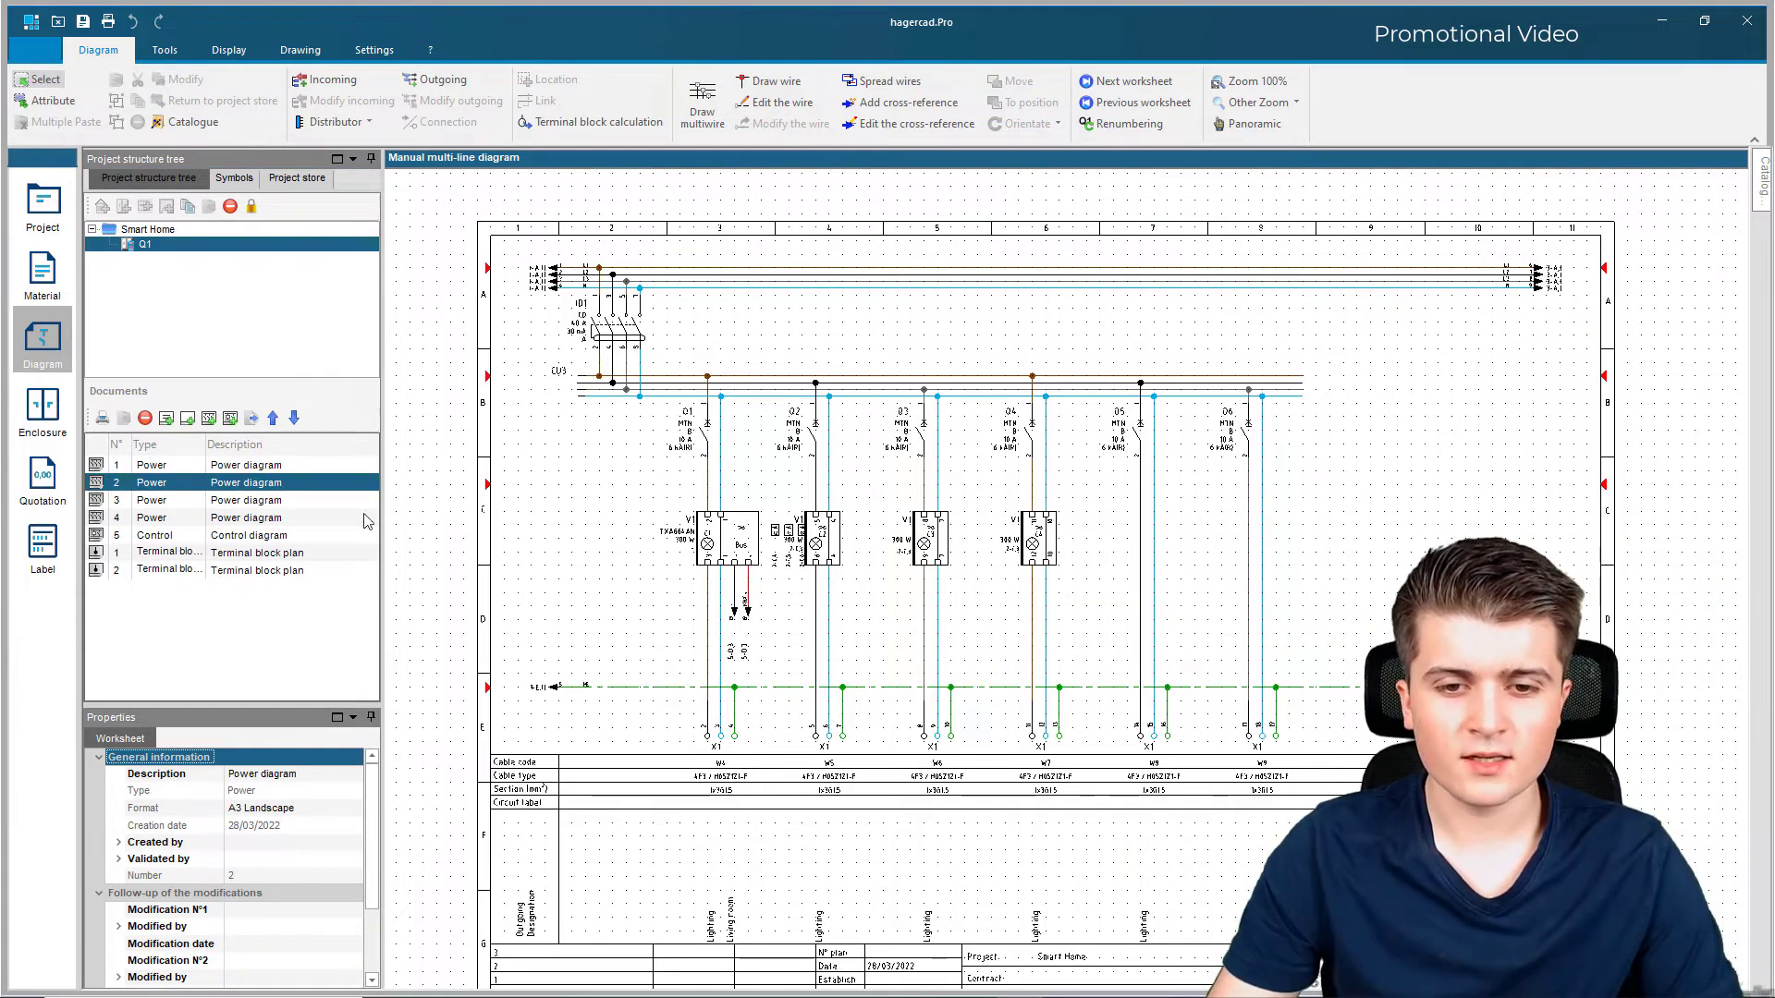
Step: On power diagram worksheet 3, change socket circuit outgoing W11 to three phases with a multicore 4F3 / H05Z1Z1-F cable
{"action": "double_click", "coordinate": [267, 500]}
{"action": "left_click", "coordinate": [492, 526]}
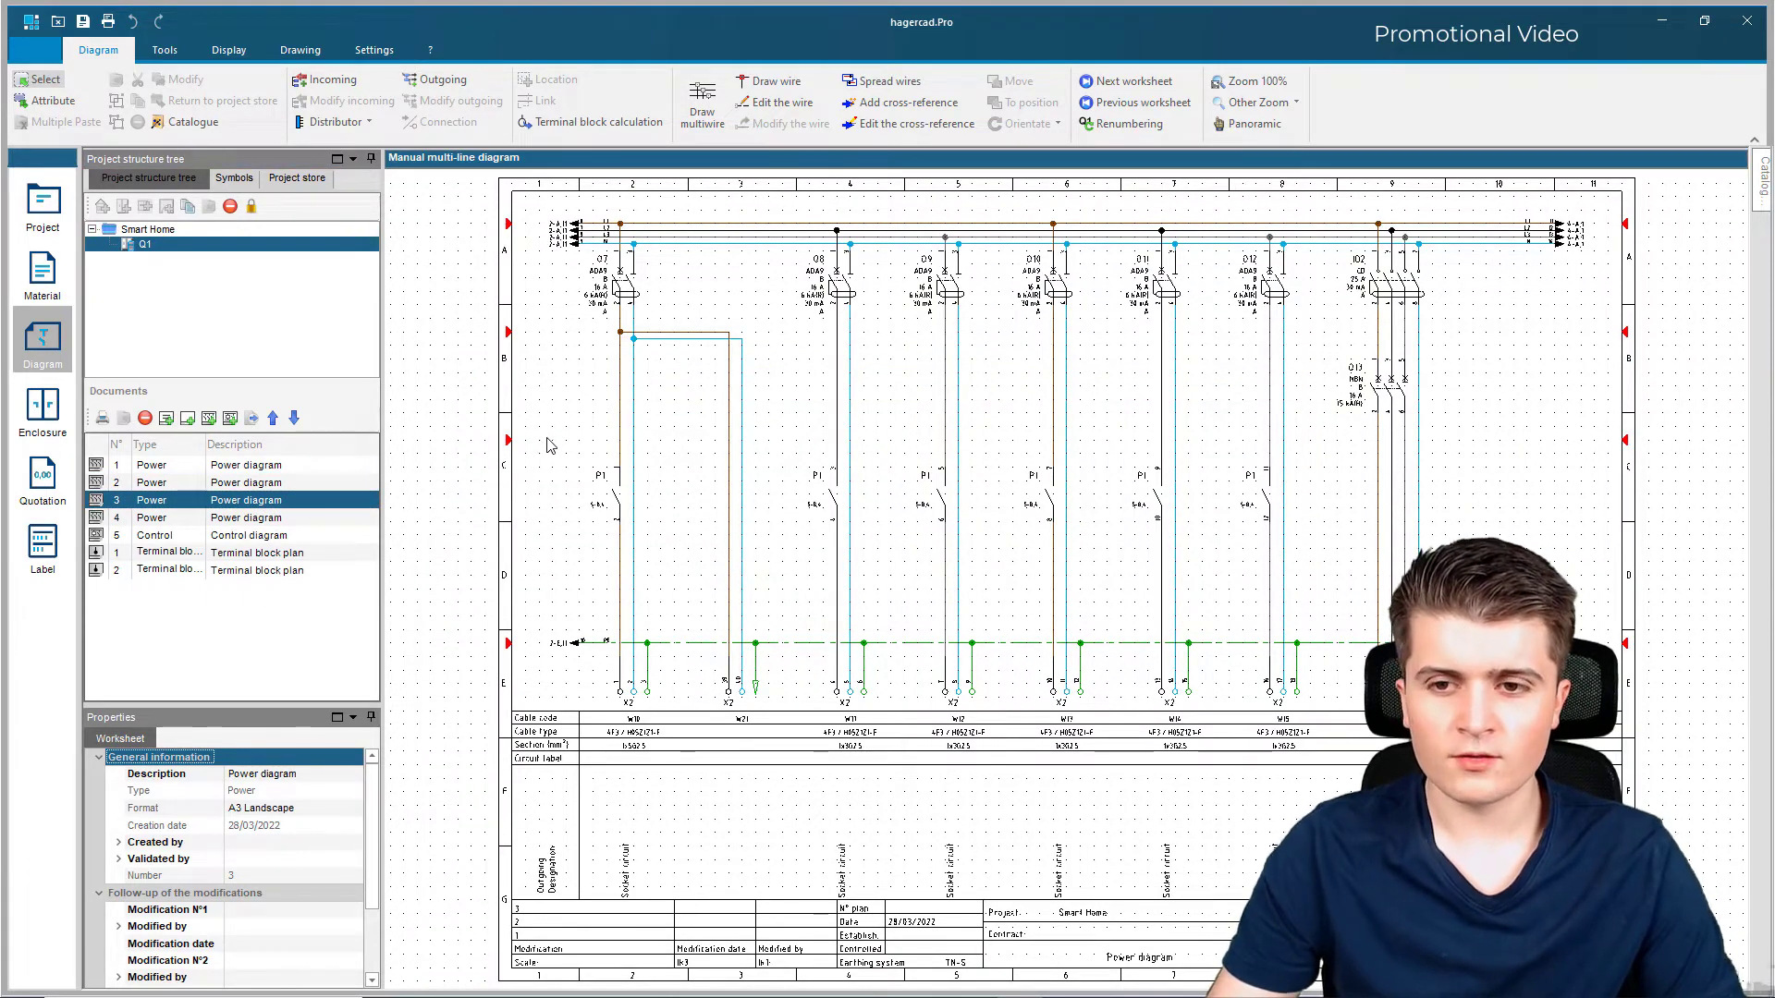
{"action": "scroll", "coordinate": [767, 485], "scroll_direction": "up", "scroll_amount": 1}
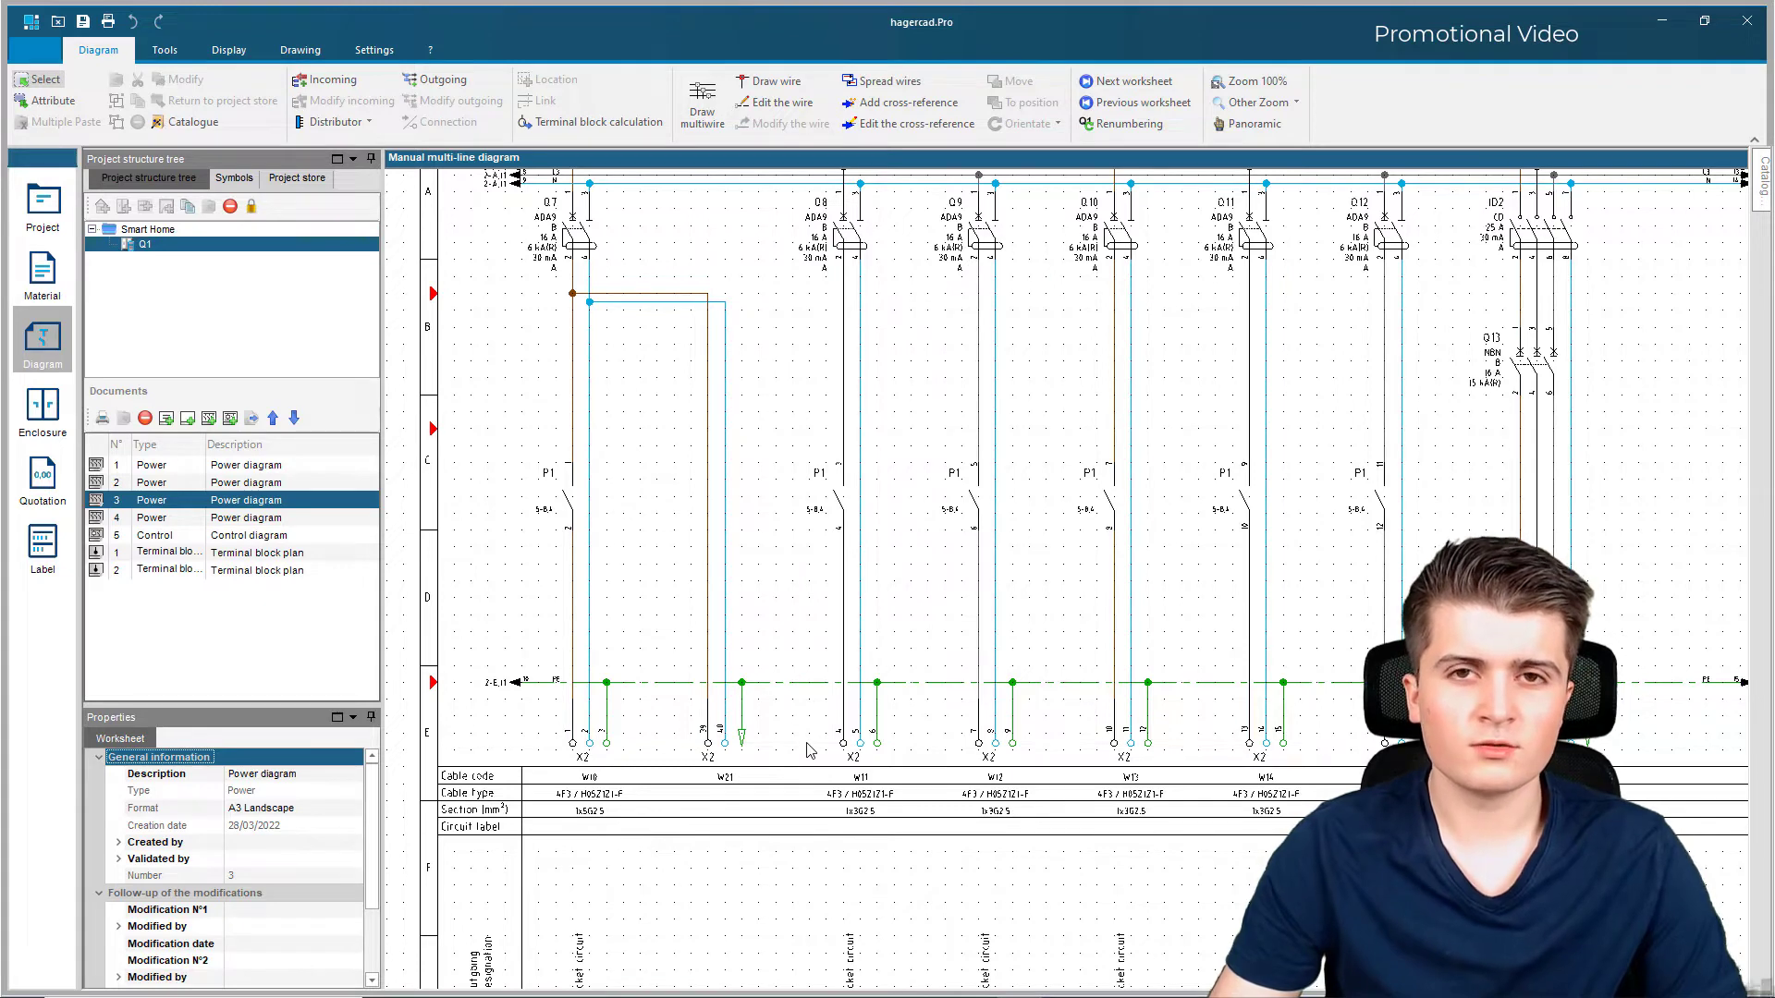
{"action": "scroll", "coordinate": [807, 751], "scroll_direction": "up", "scroll_amount": 1}
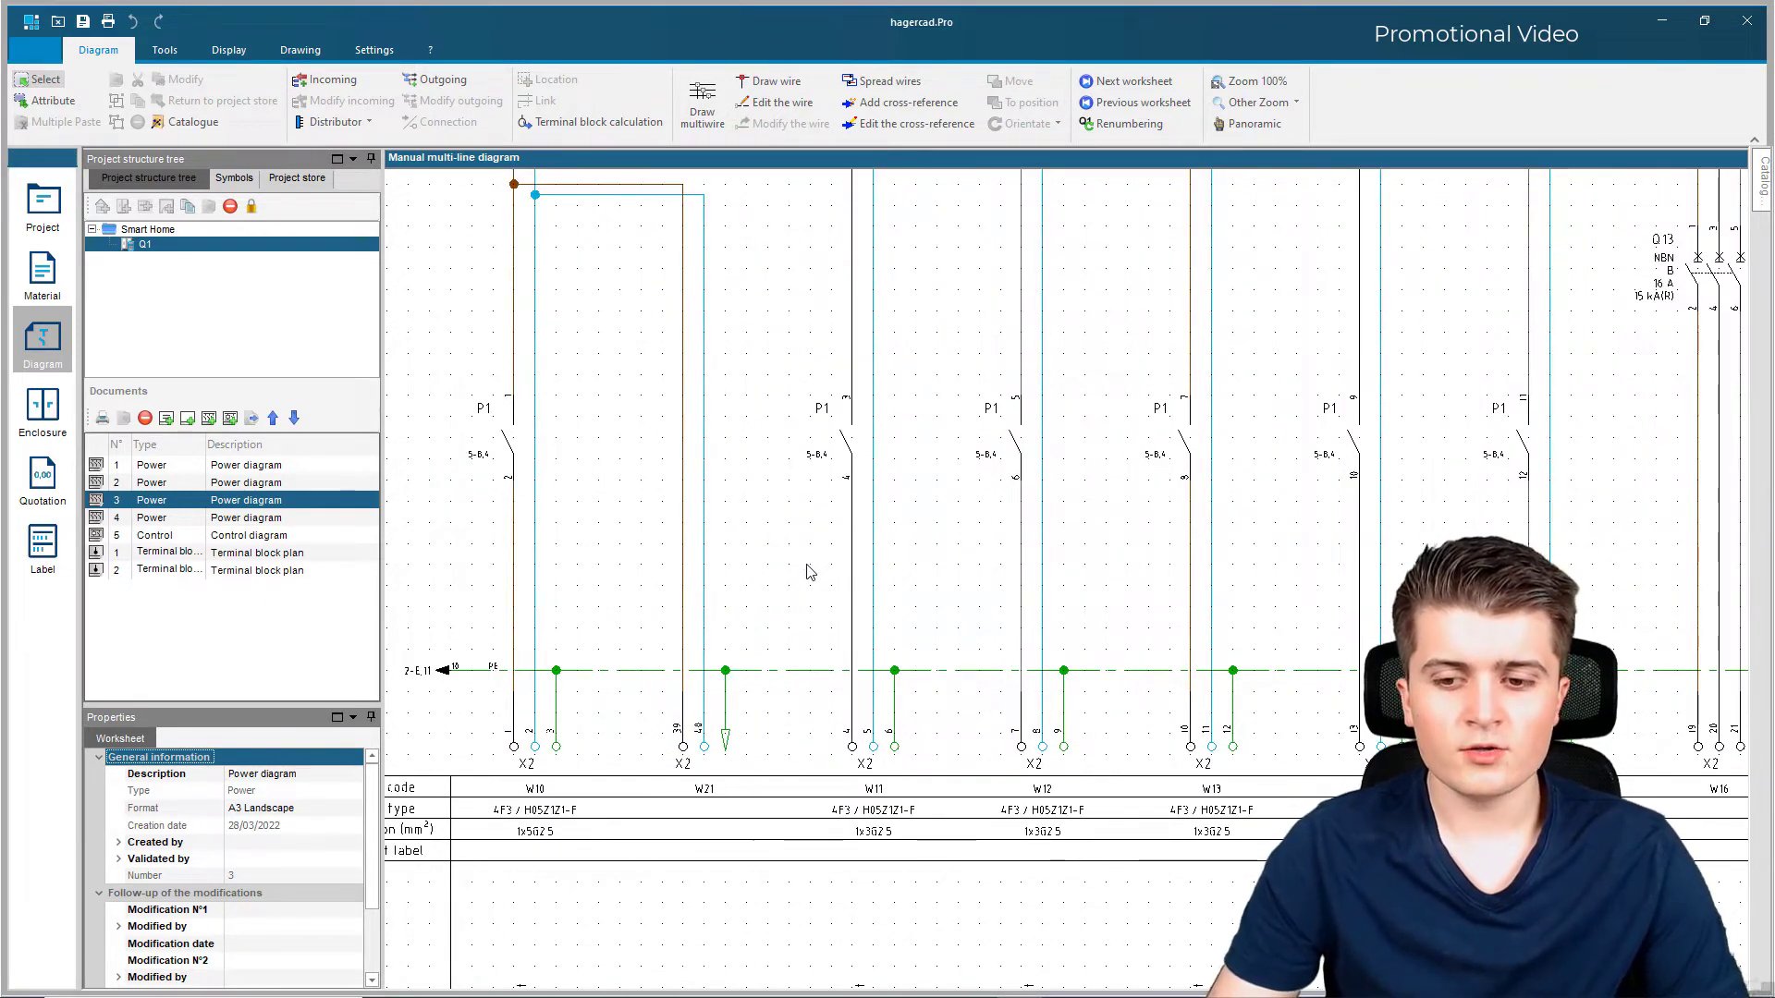
{"action": "double_click", "coordinate": [878, 720]}
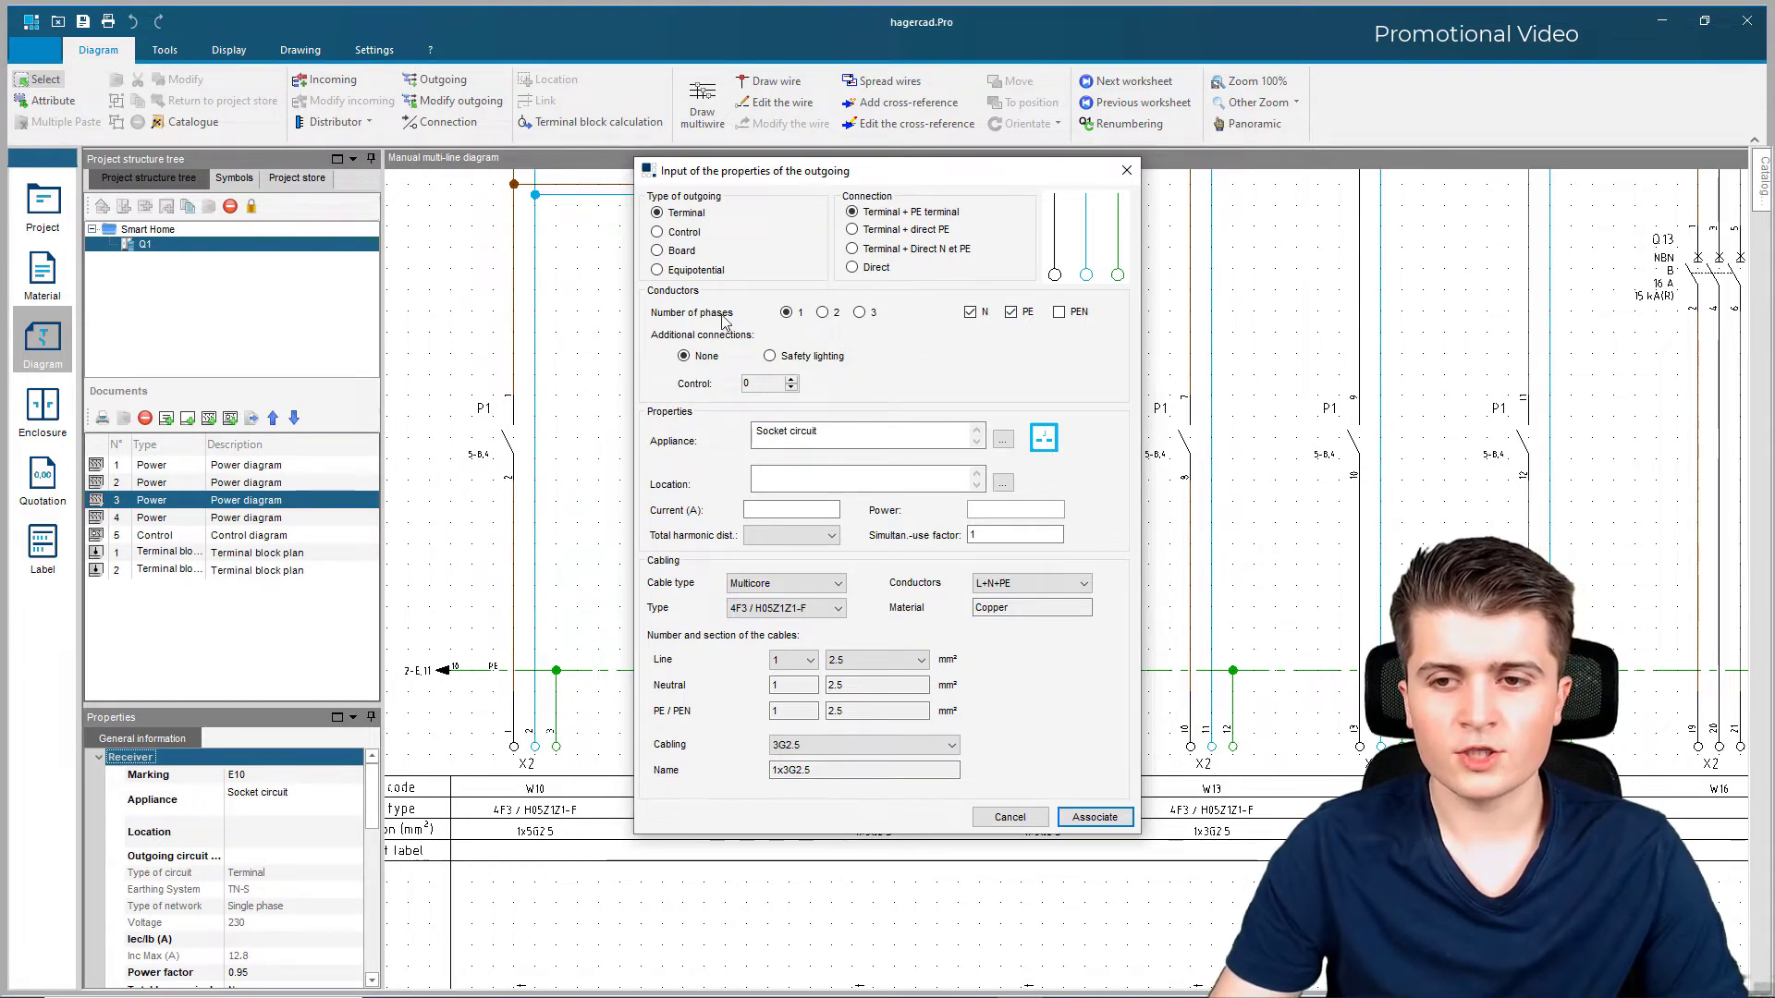
{"action": "left_click", "coordinate": [859, 313]}
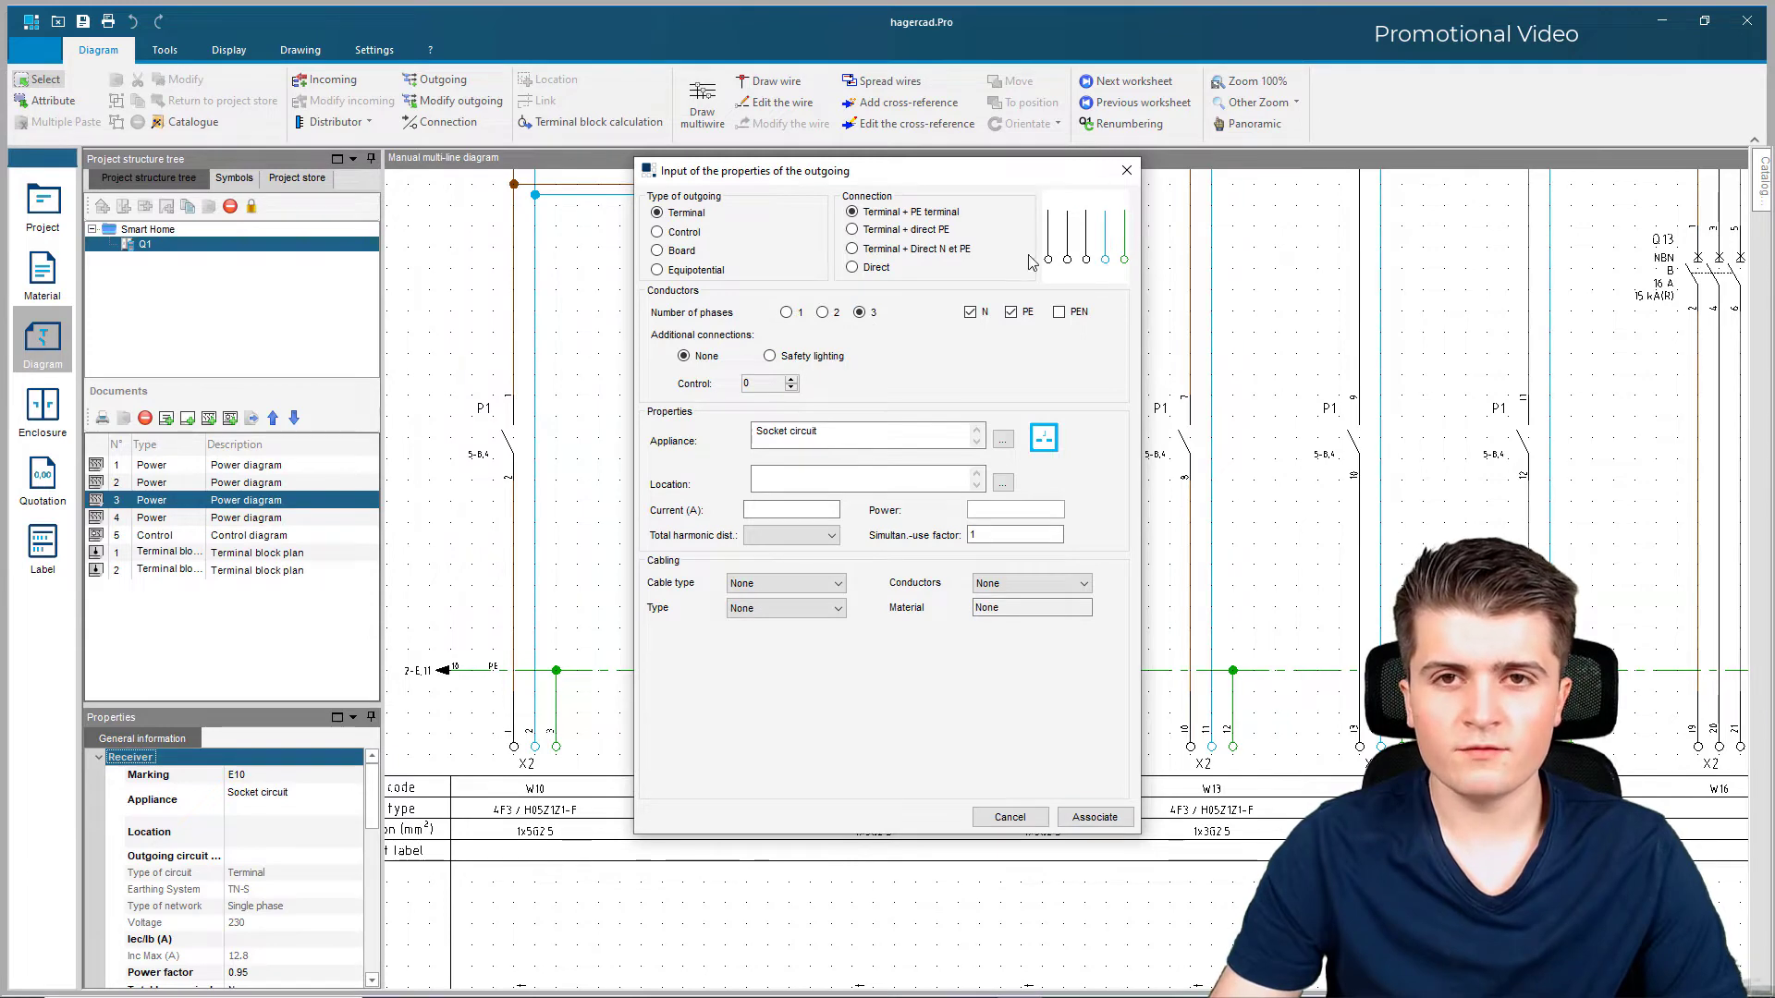
{"action": "left_click", "coordinate": [837, 583]}
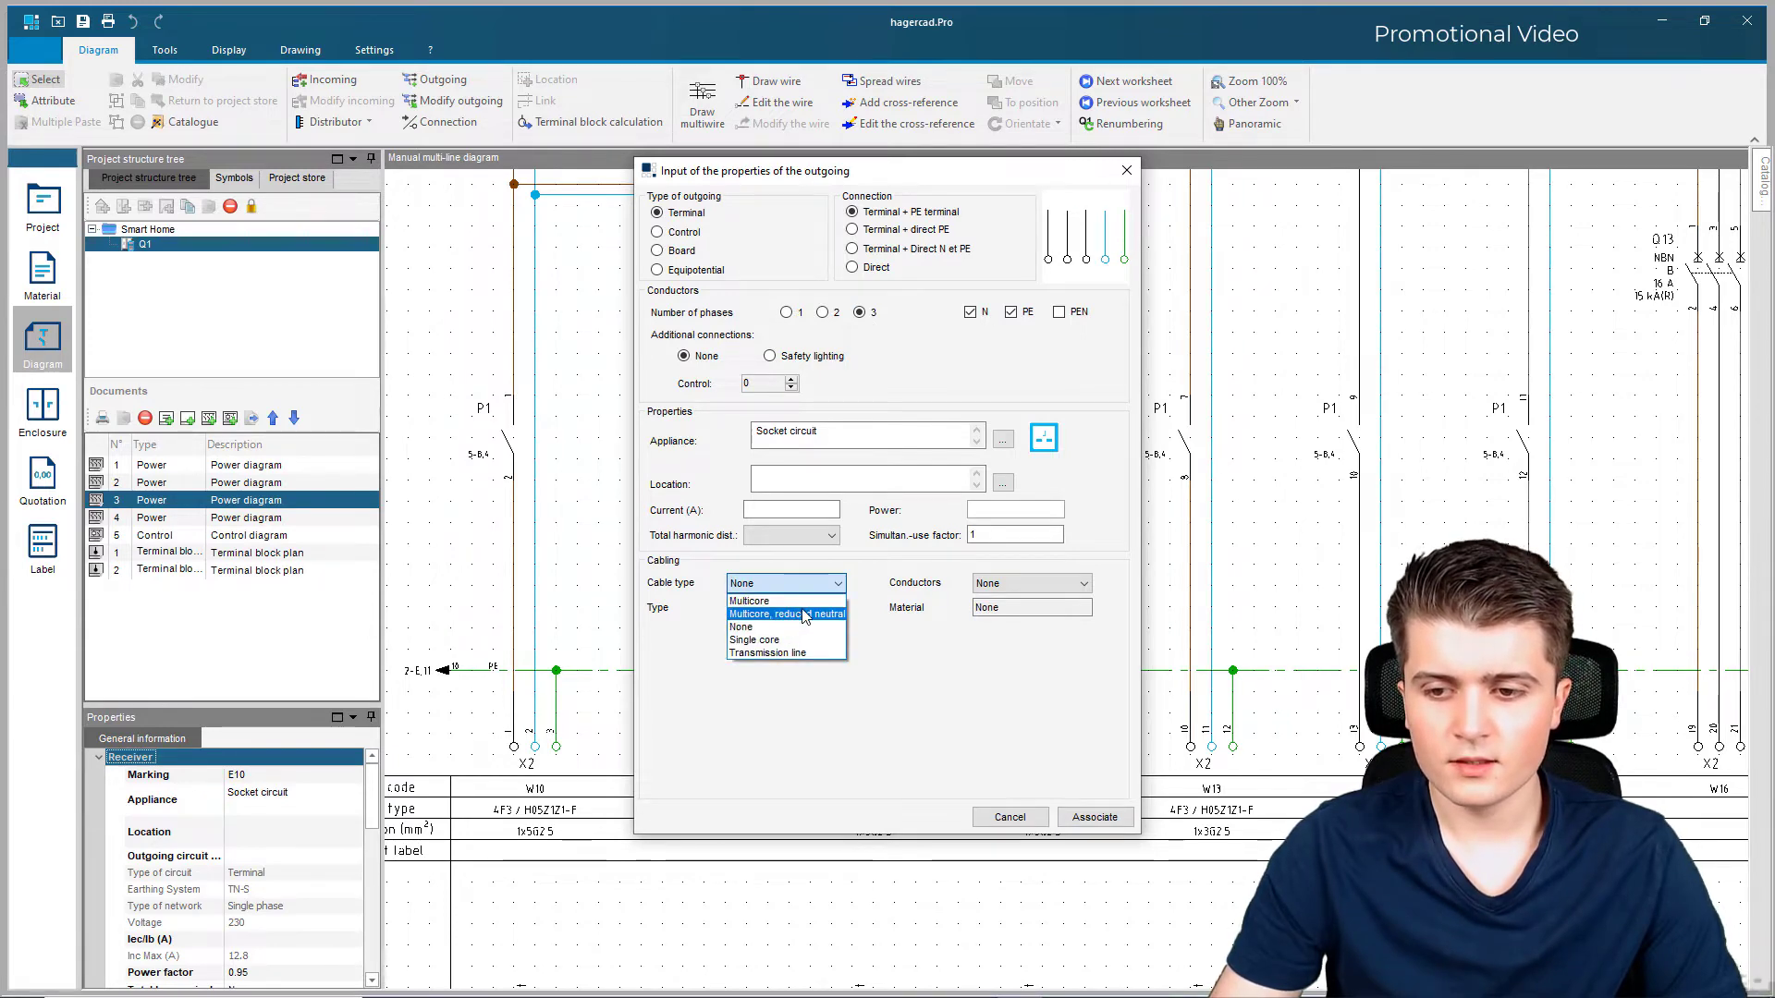
{"action": "left_click", "coordinate": [821, 602]}
{"action": "left_click", "coordinate": [821, 608]}
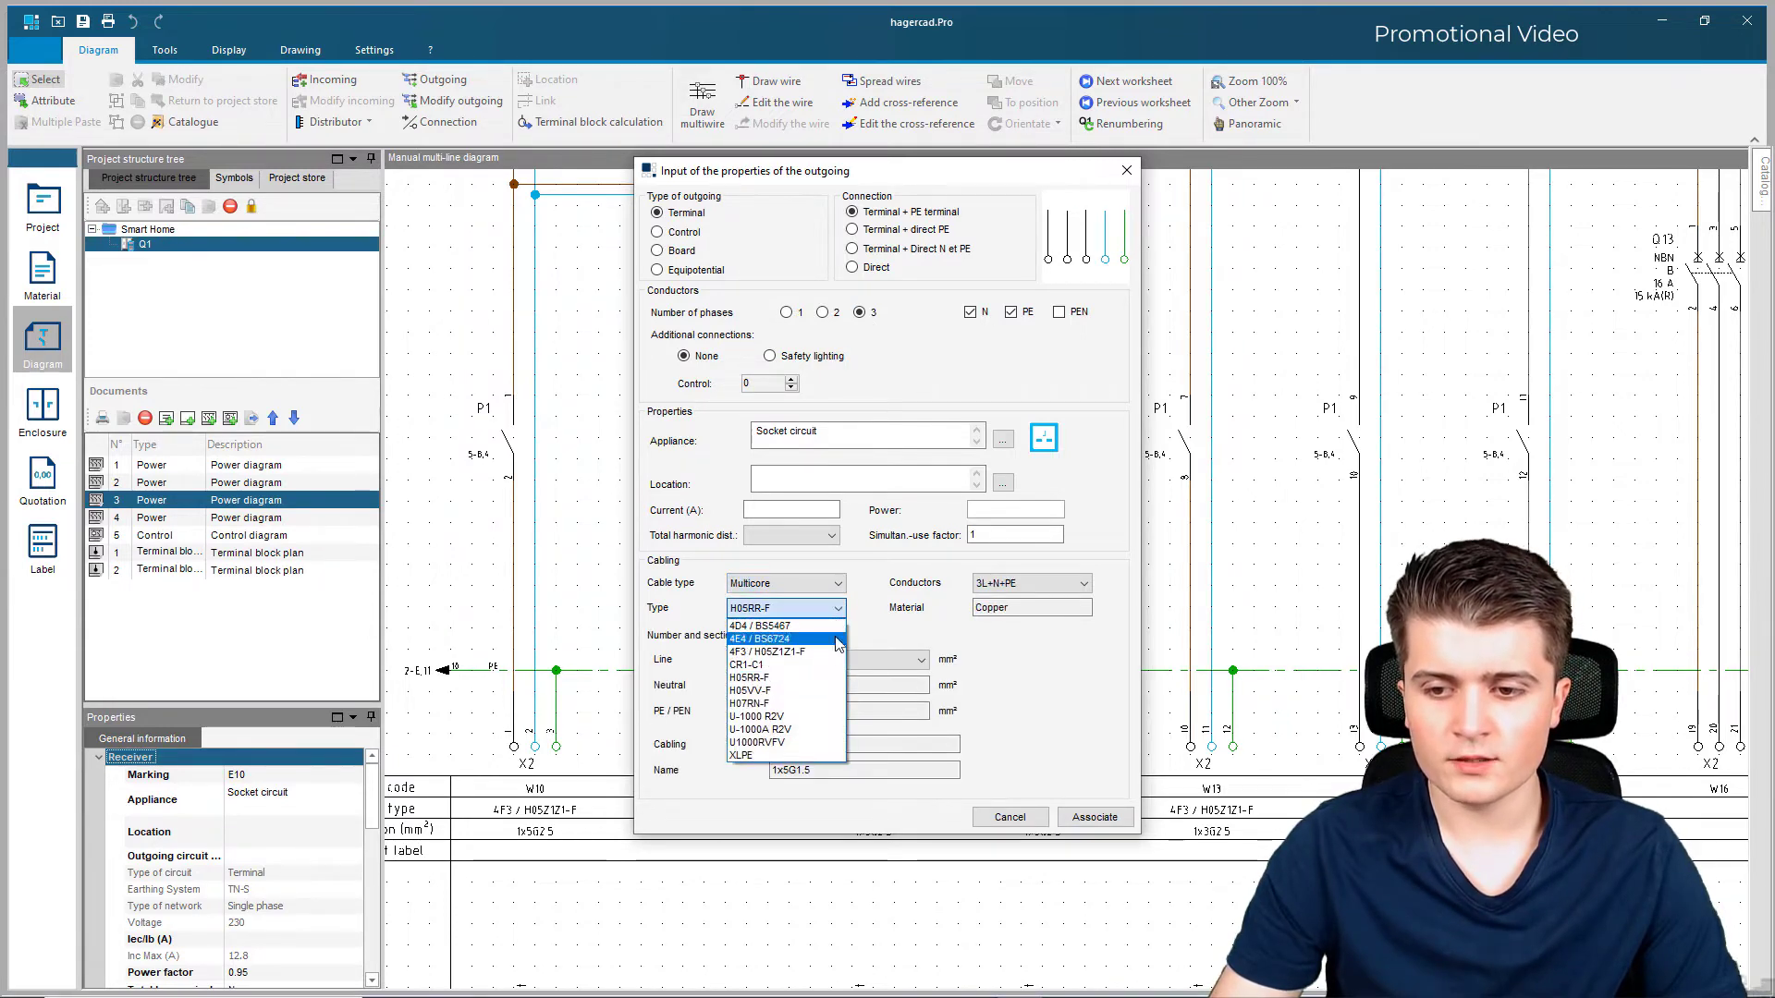
{"action": "left_click", "coordinate": [819, 653]}
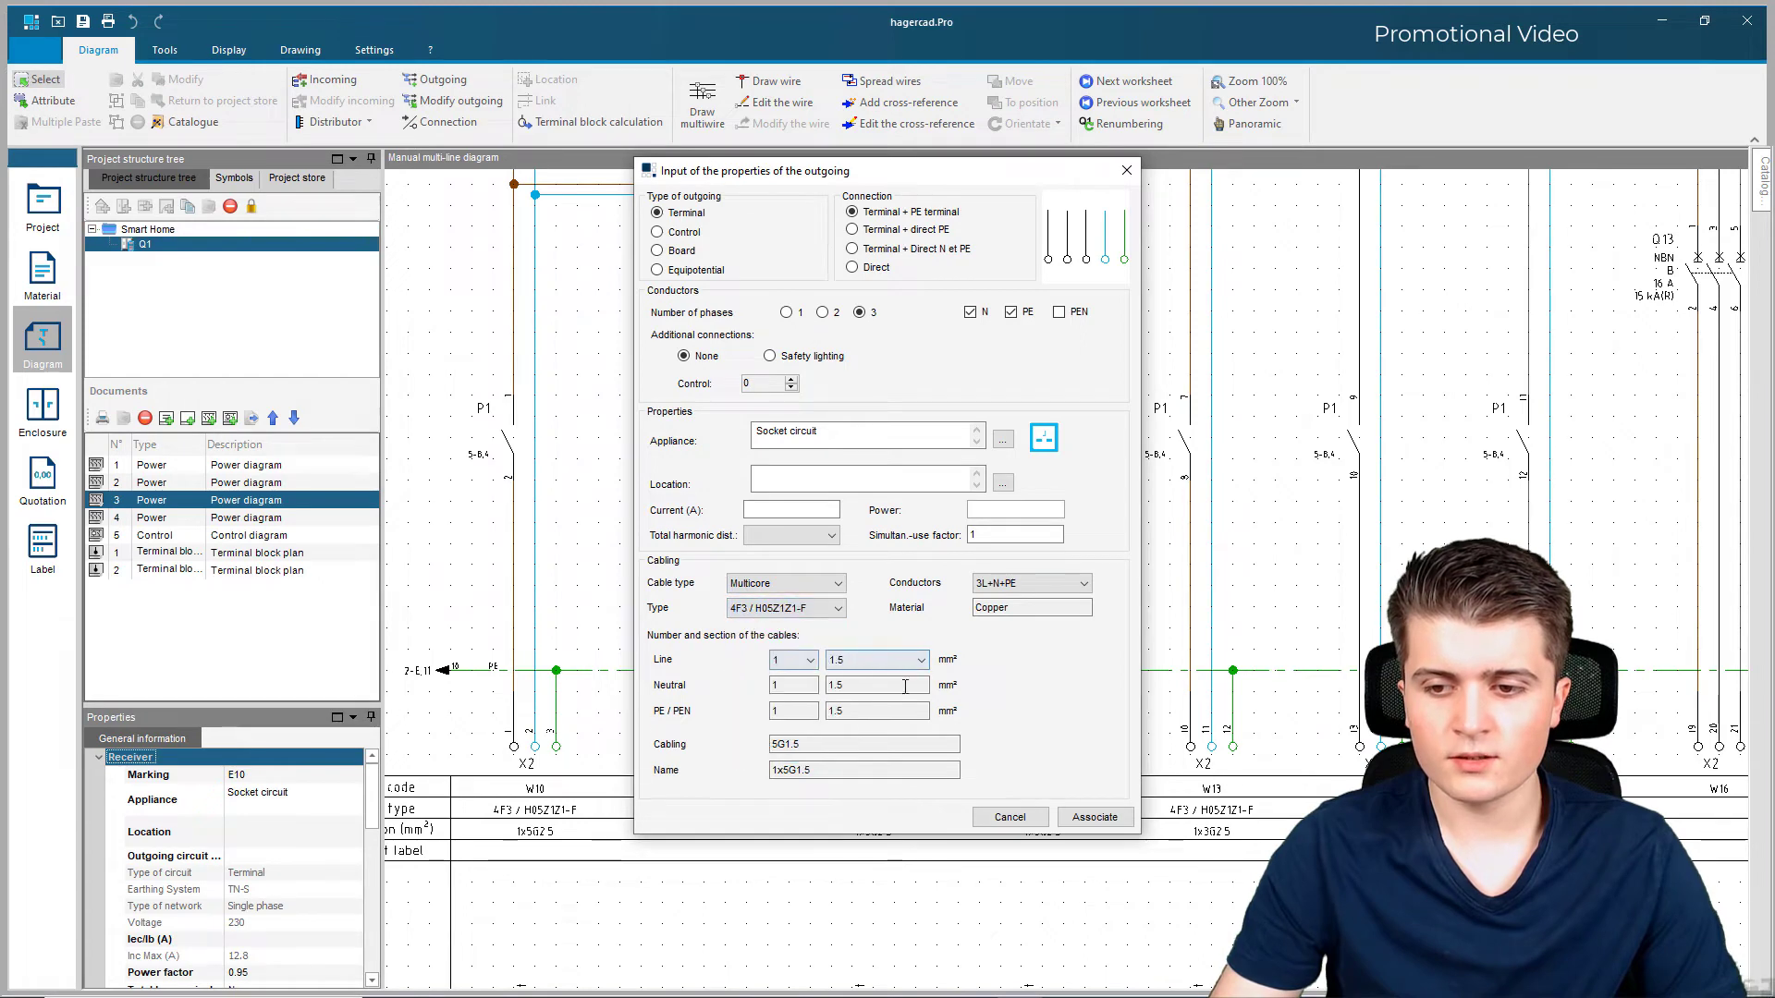
{"action": "left_click", "coordinate": [1092, 817]}
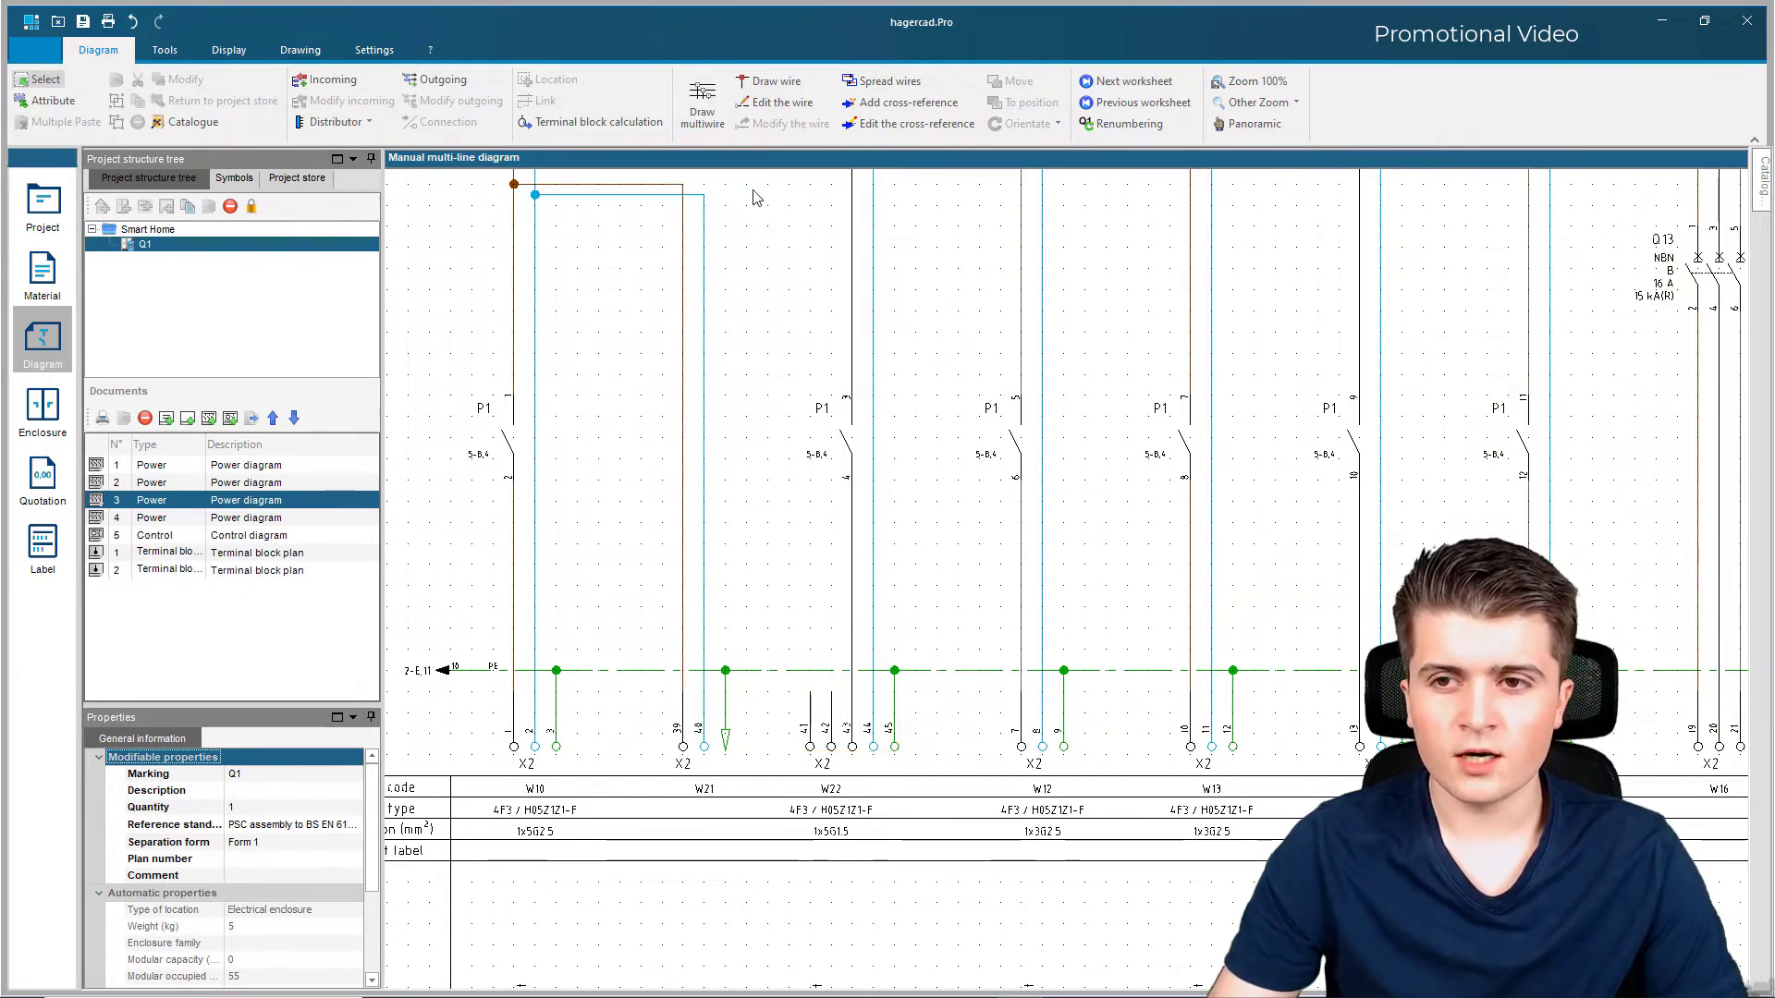
Step: Draw a wire from the phase line below Q8, around contact P1, to terminal 42 of outgoing W22
{"action": "left_click", "coordinate": [774, 81]}
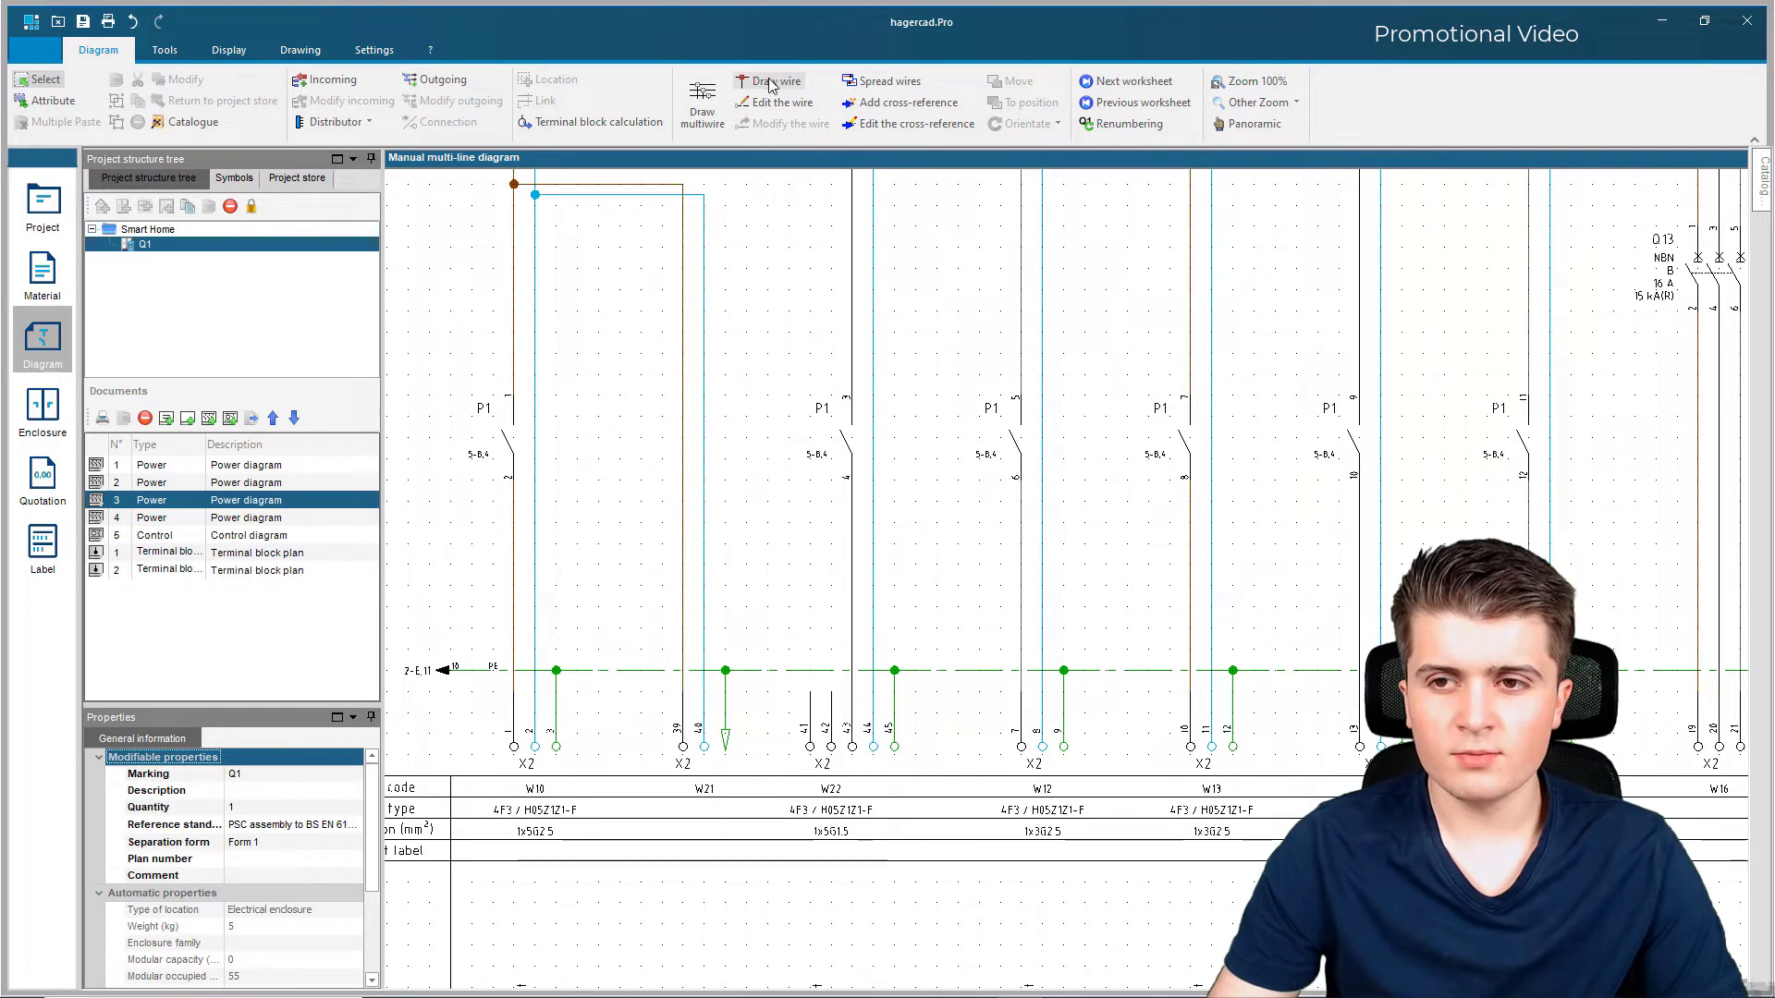
{"action": "left_click", "coordinate": [852, 185]}
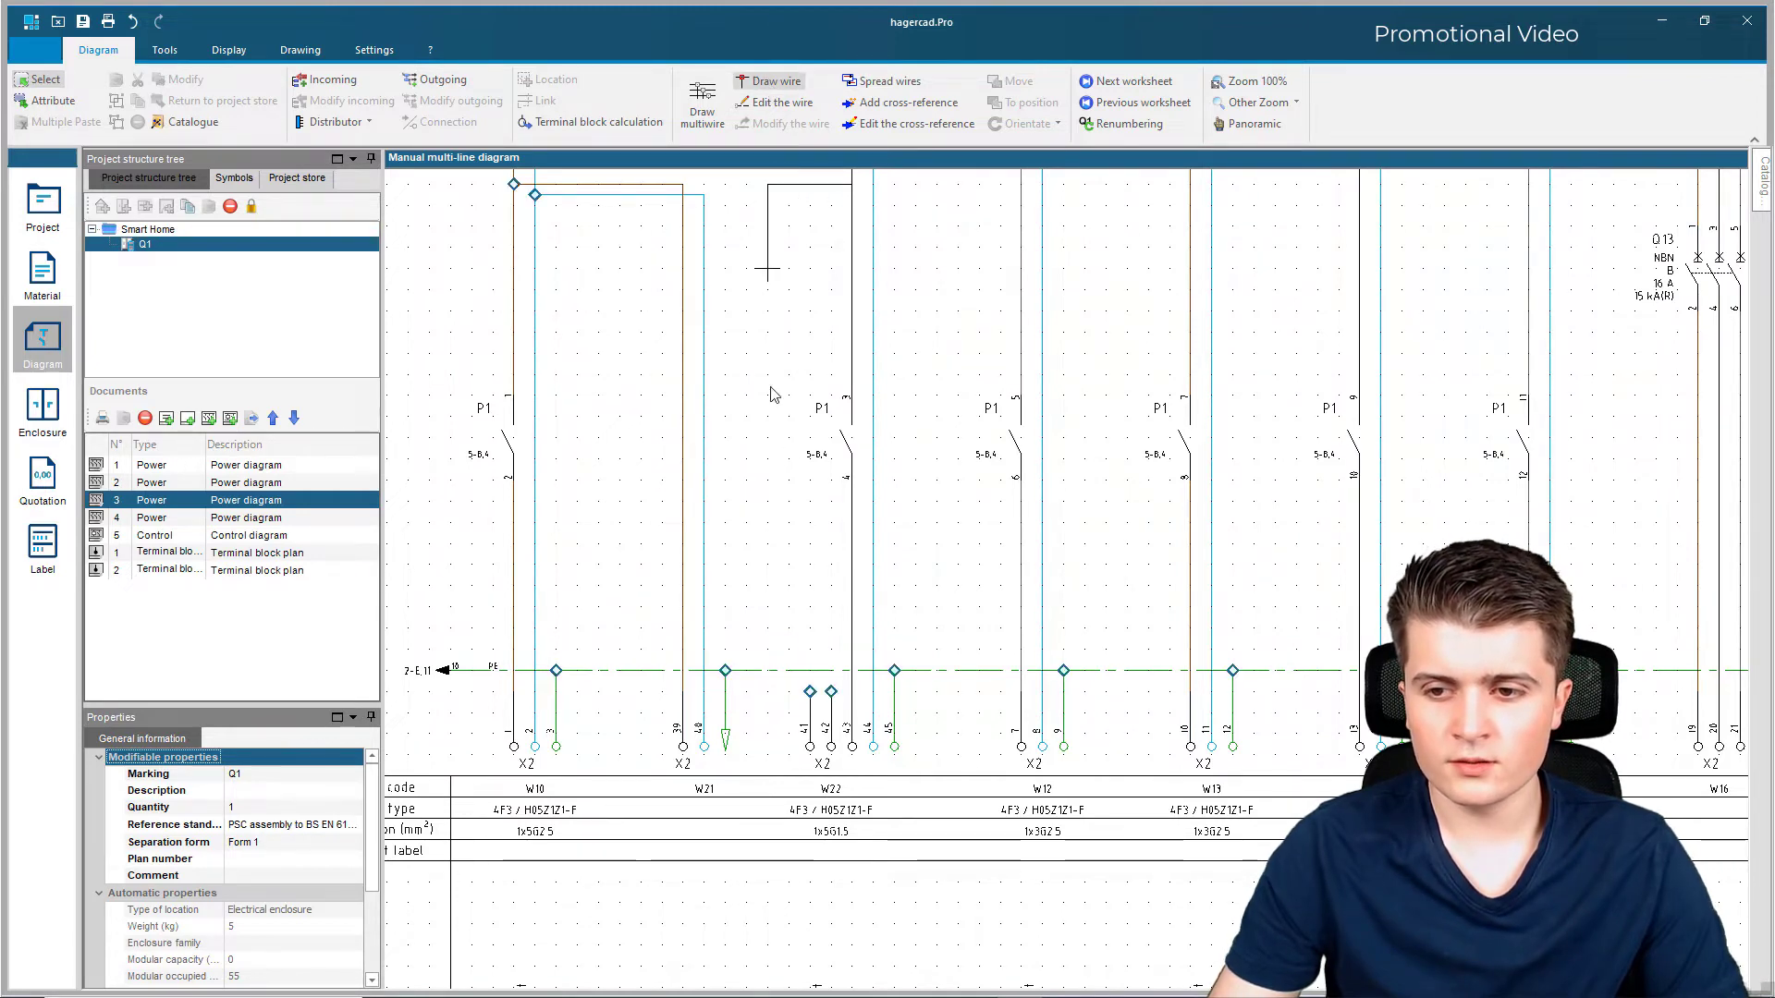
{"action": "left_click", "coordinate": [789, 501]}
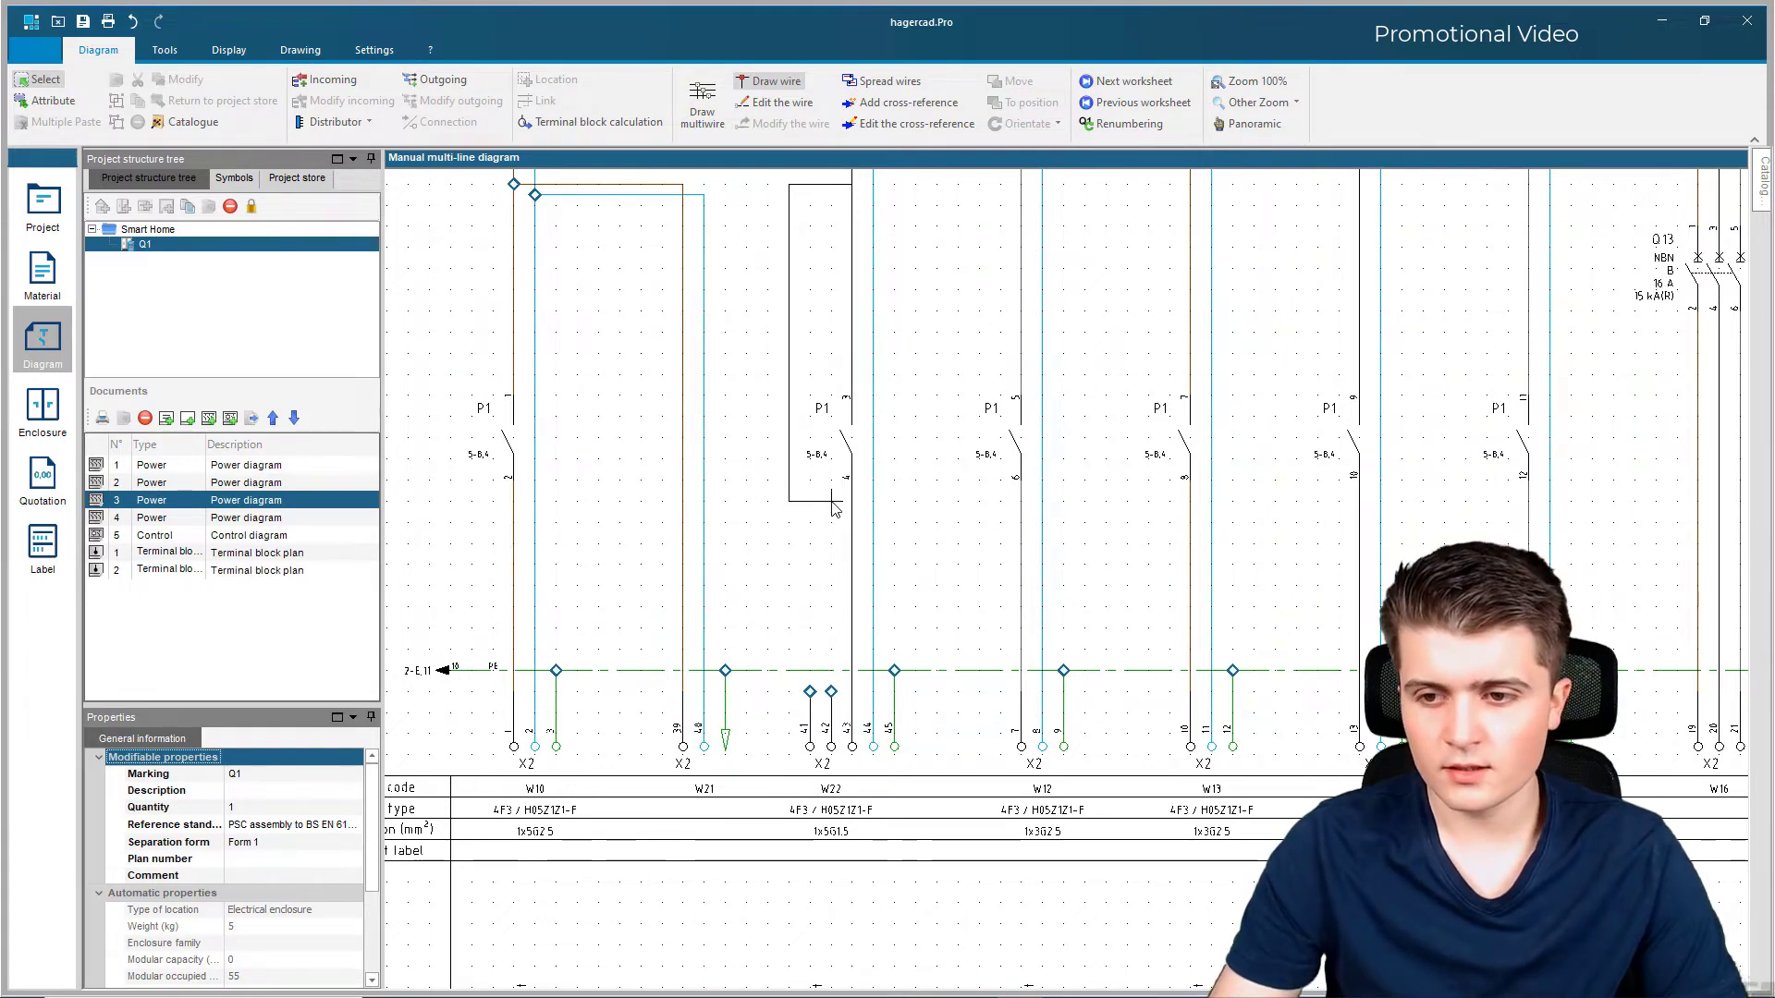
{"action": "left_click", "coordinate": [832, 693]}
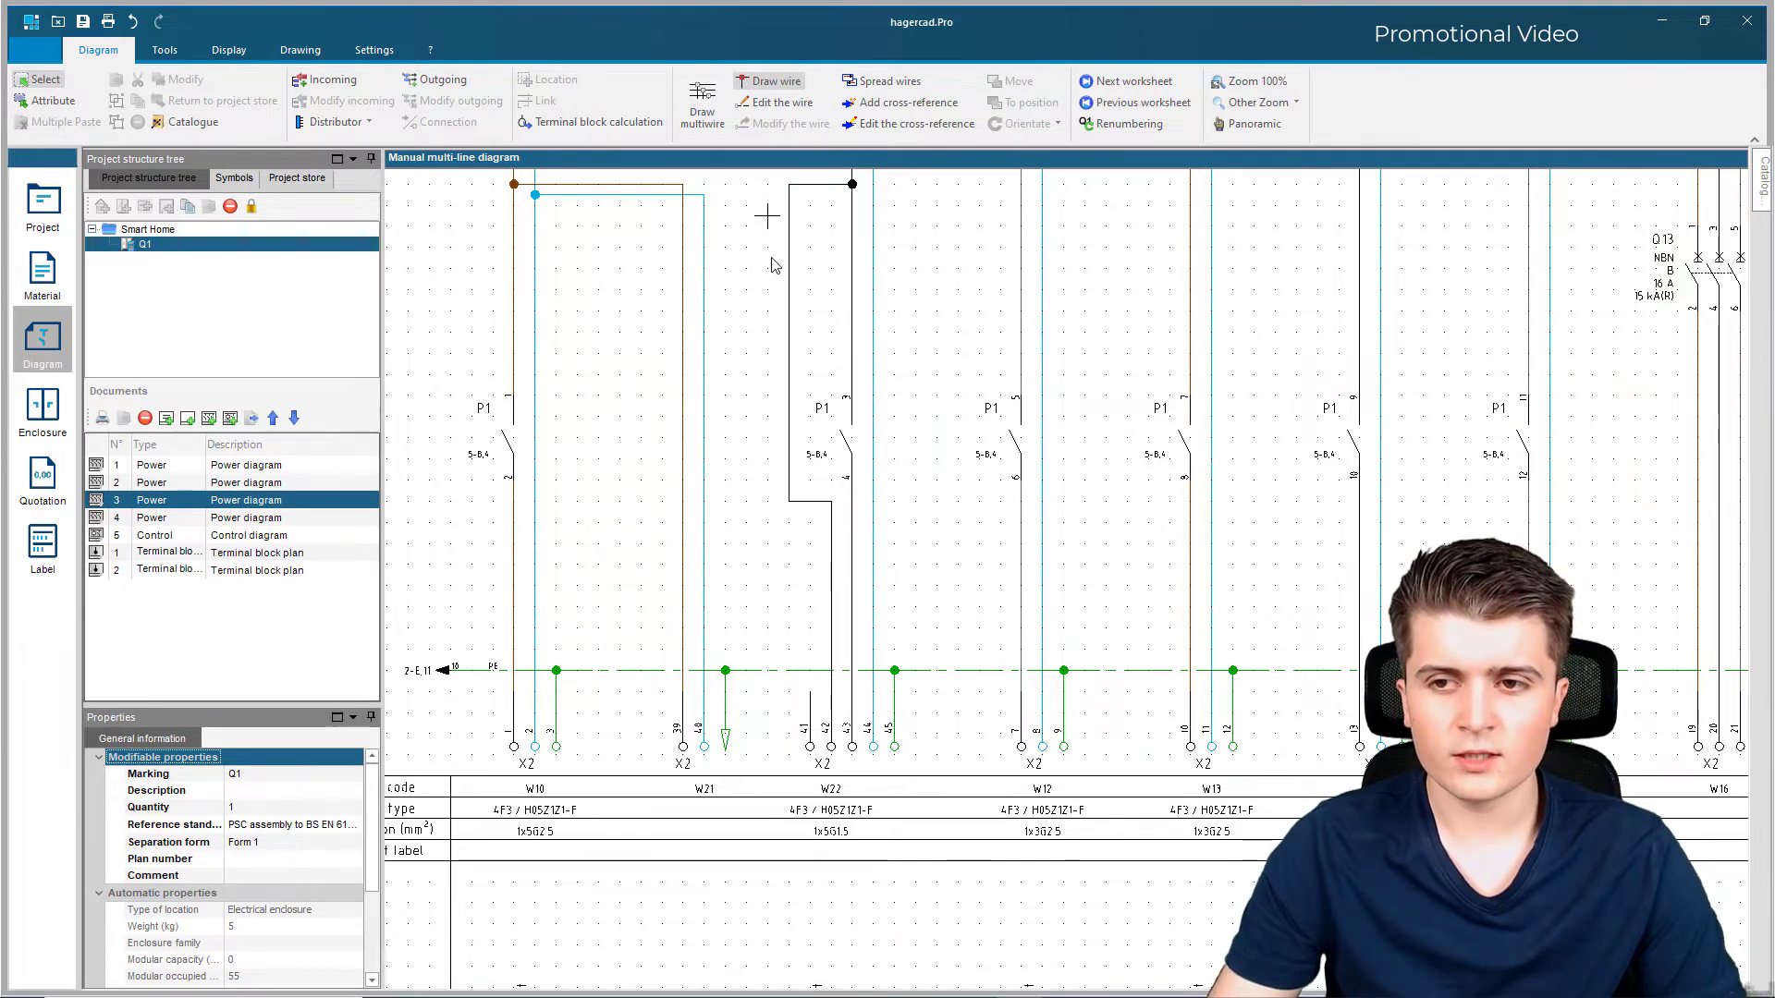
{"action": "key", "text": "Escape"}
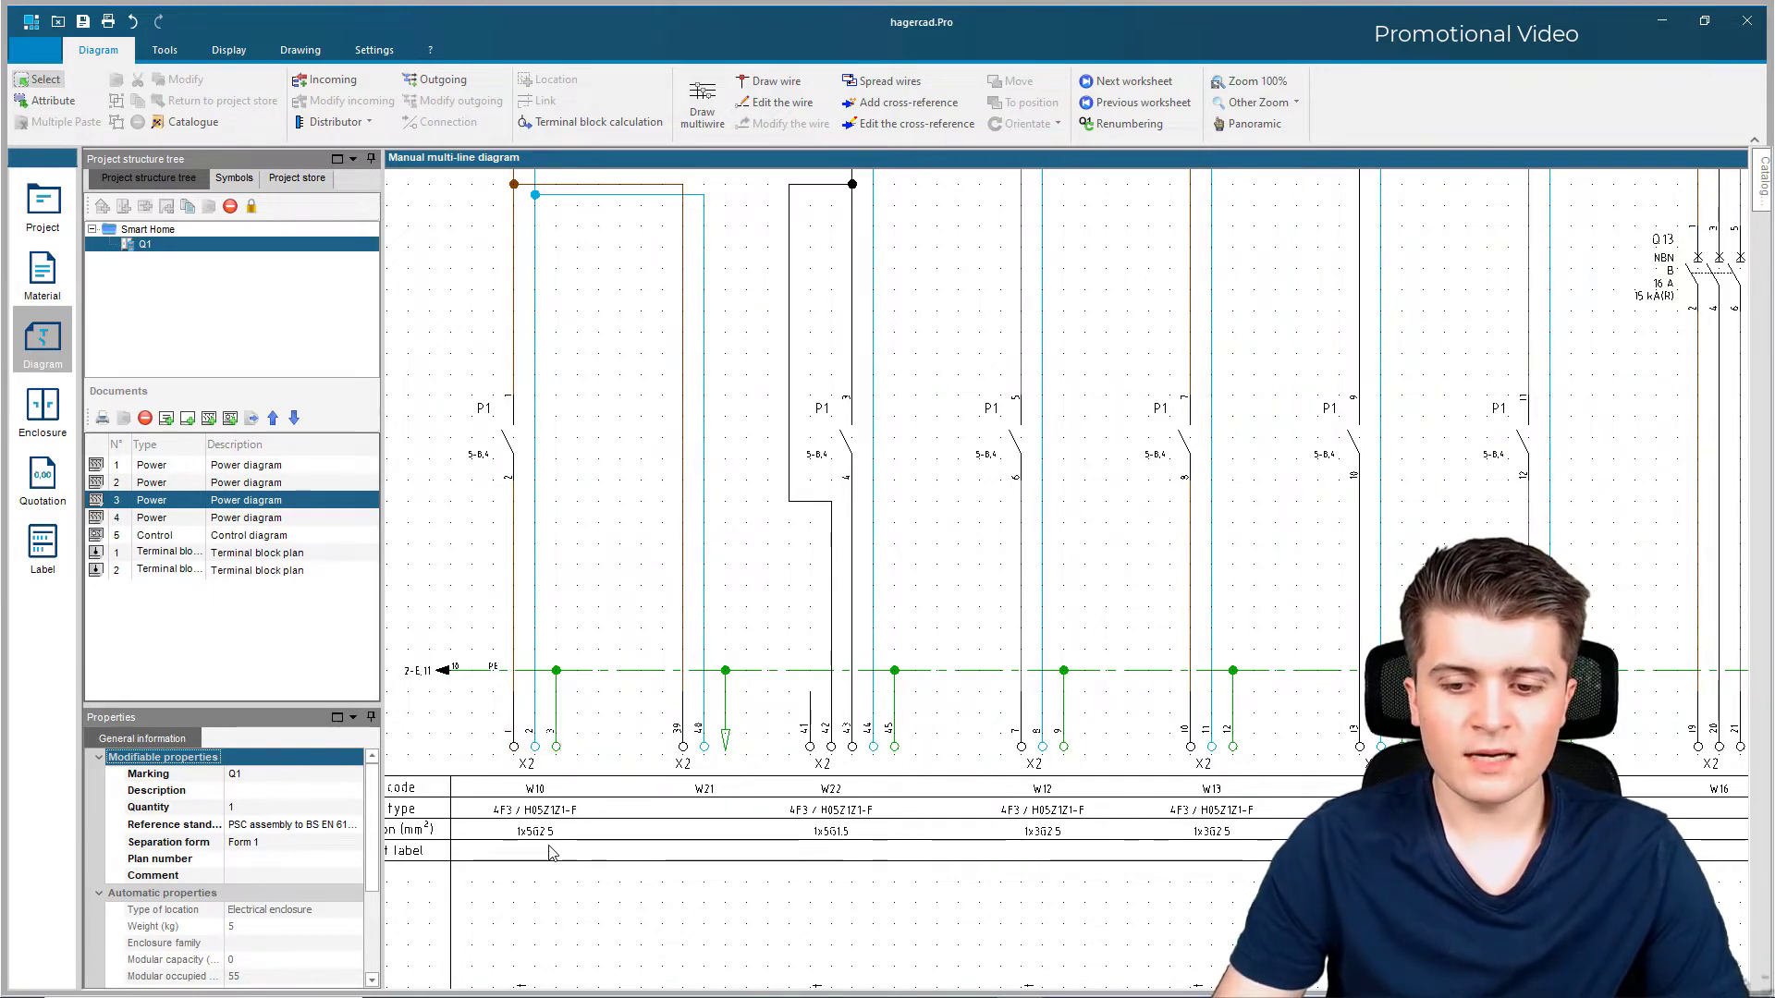
Step: Set the cabling of socket circuit outgoing W10 to 3G2.5 and associate the change
{"action": "scroll", "coordinate": [552, 851], "scroll_direction": "up", "scroll_amount": 2}
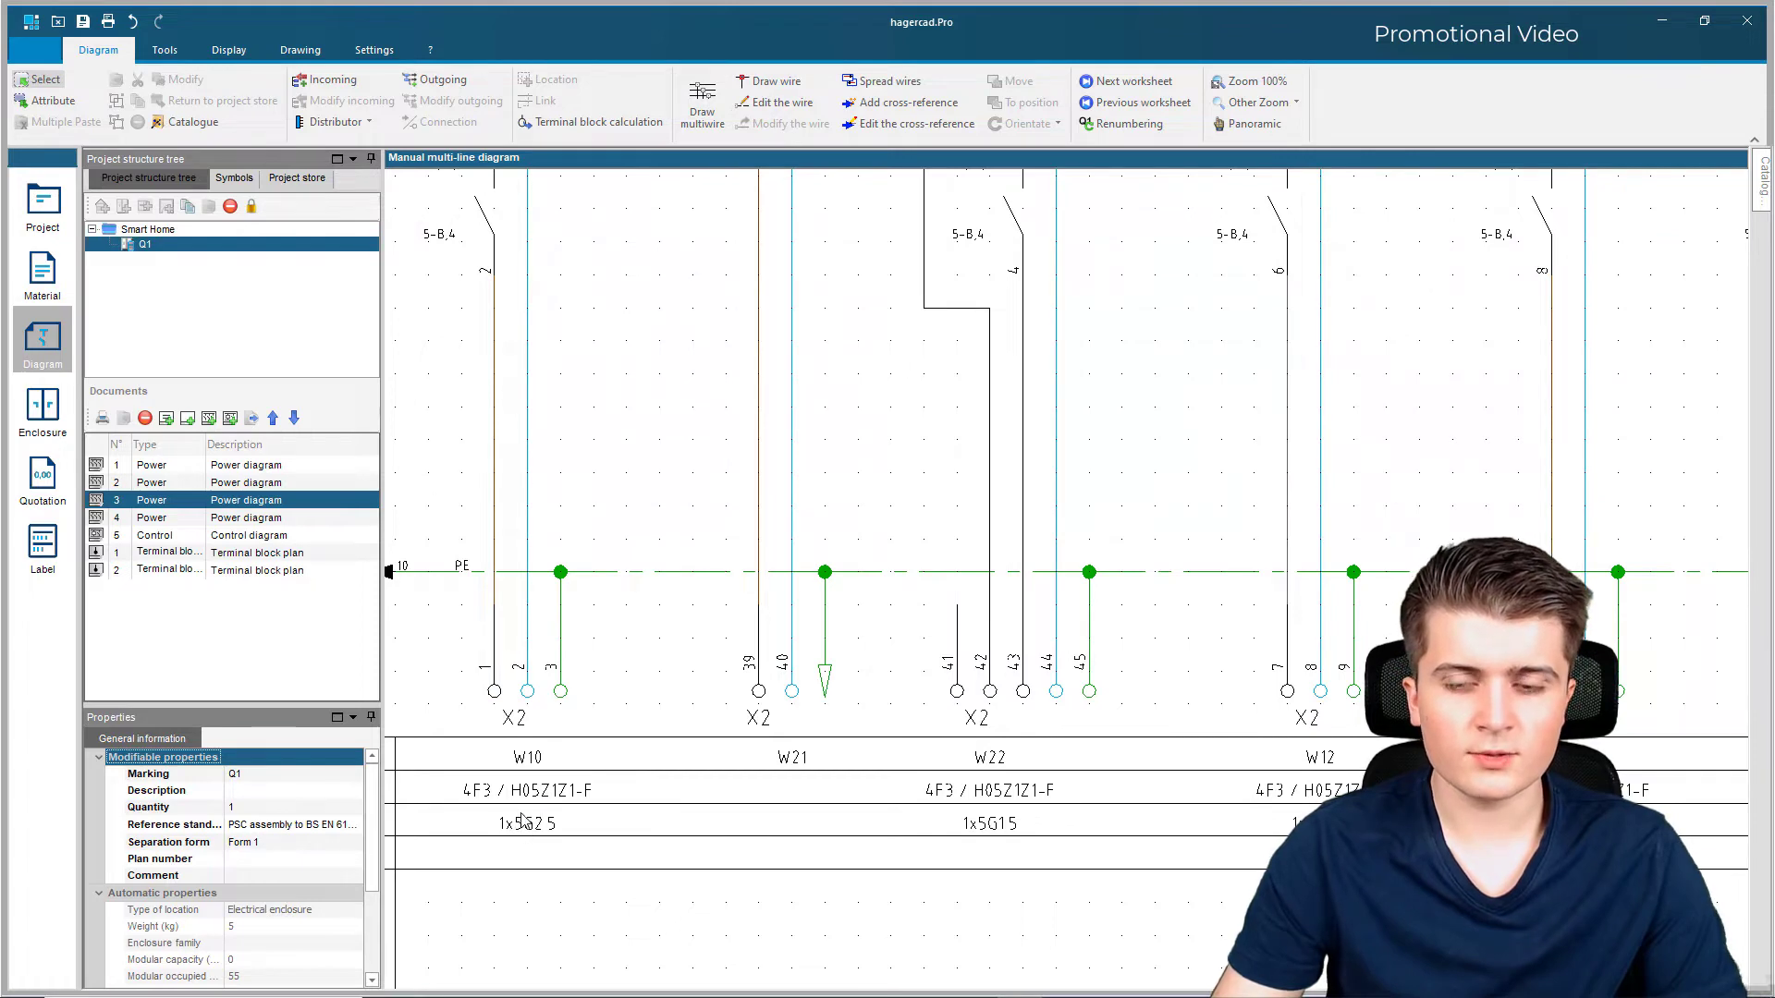
{"action": "double_click", "coordinate": [525, 691]}
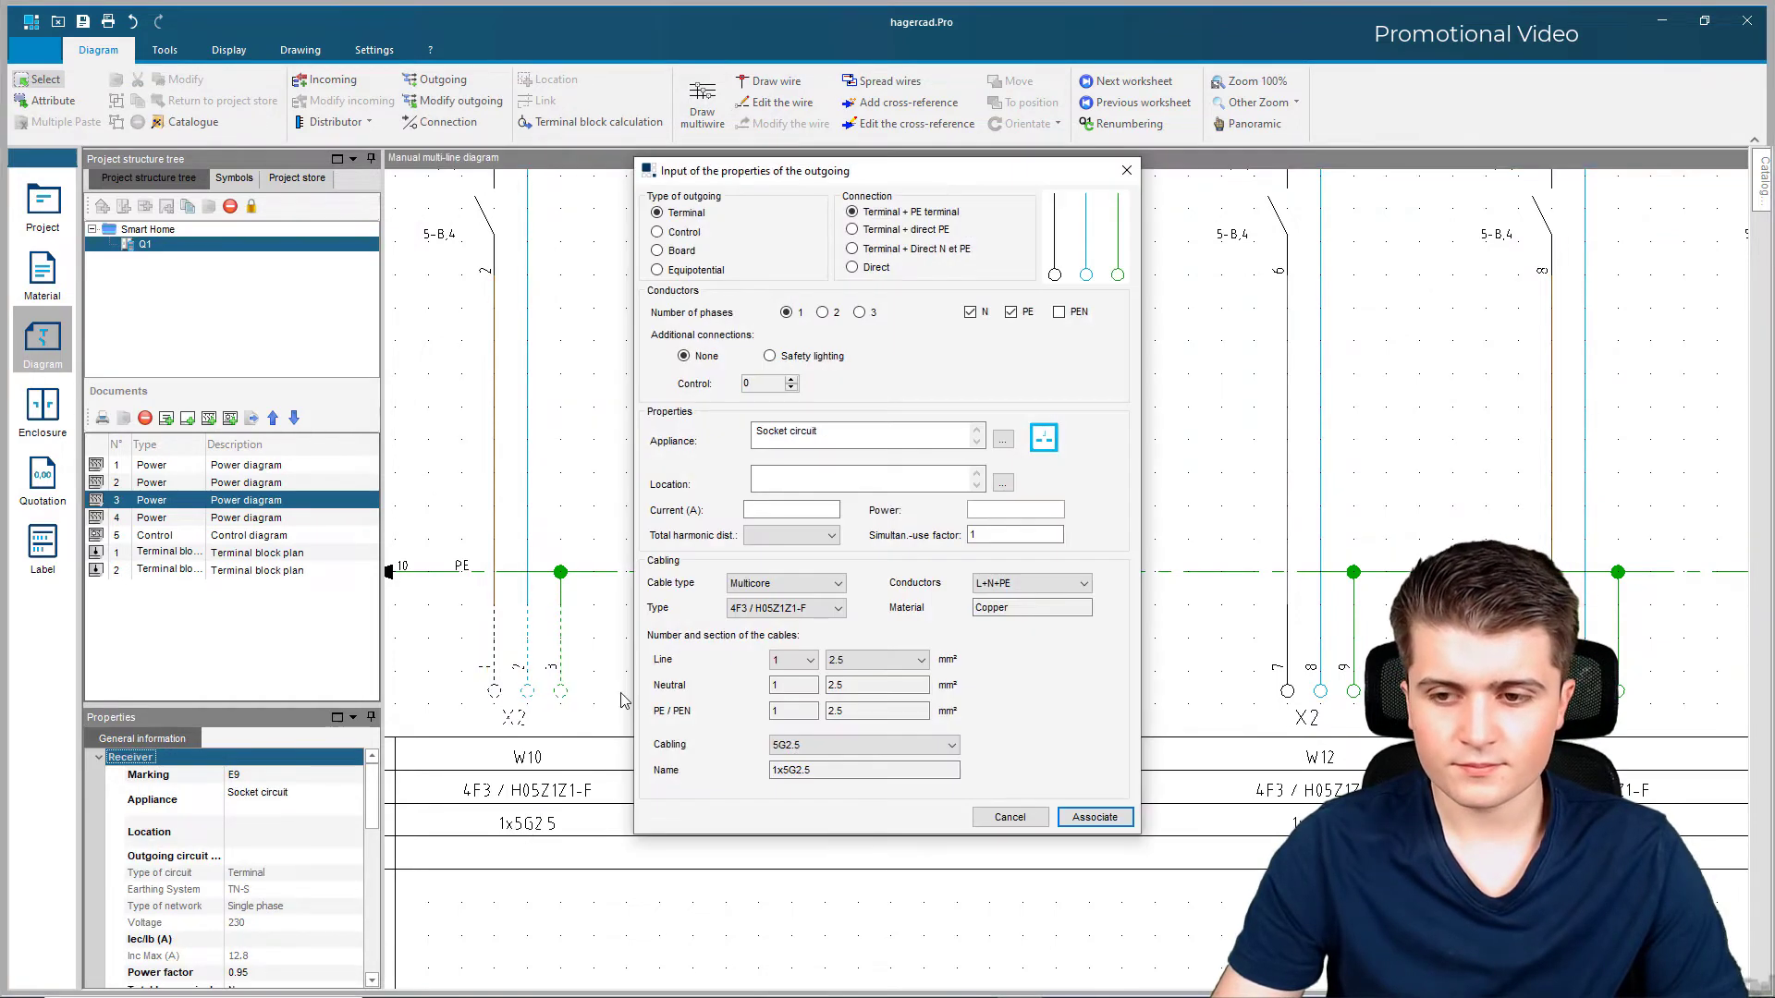
{"action": "left_click", "coordinate": [837, 745]}
{"action": "left_click", "coordinate": [799, 760]}
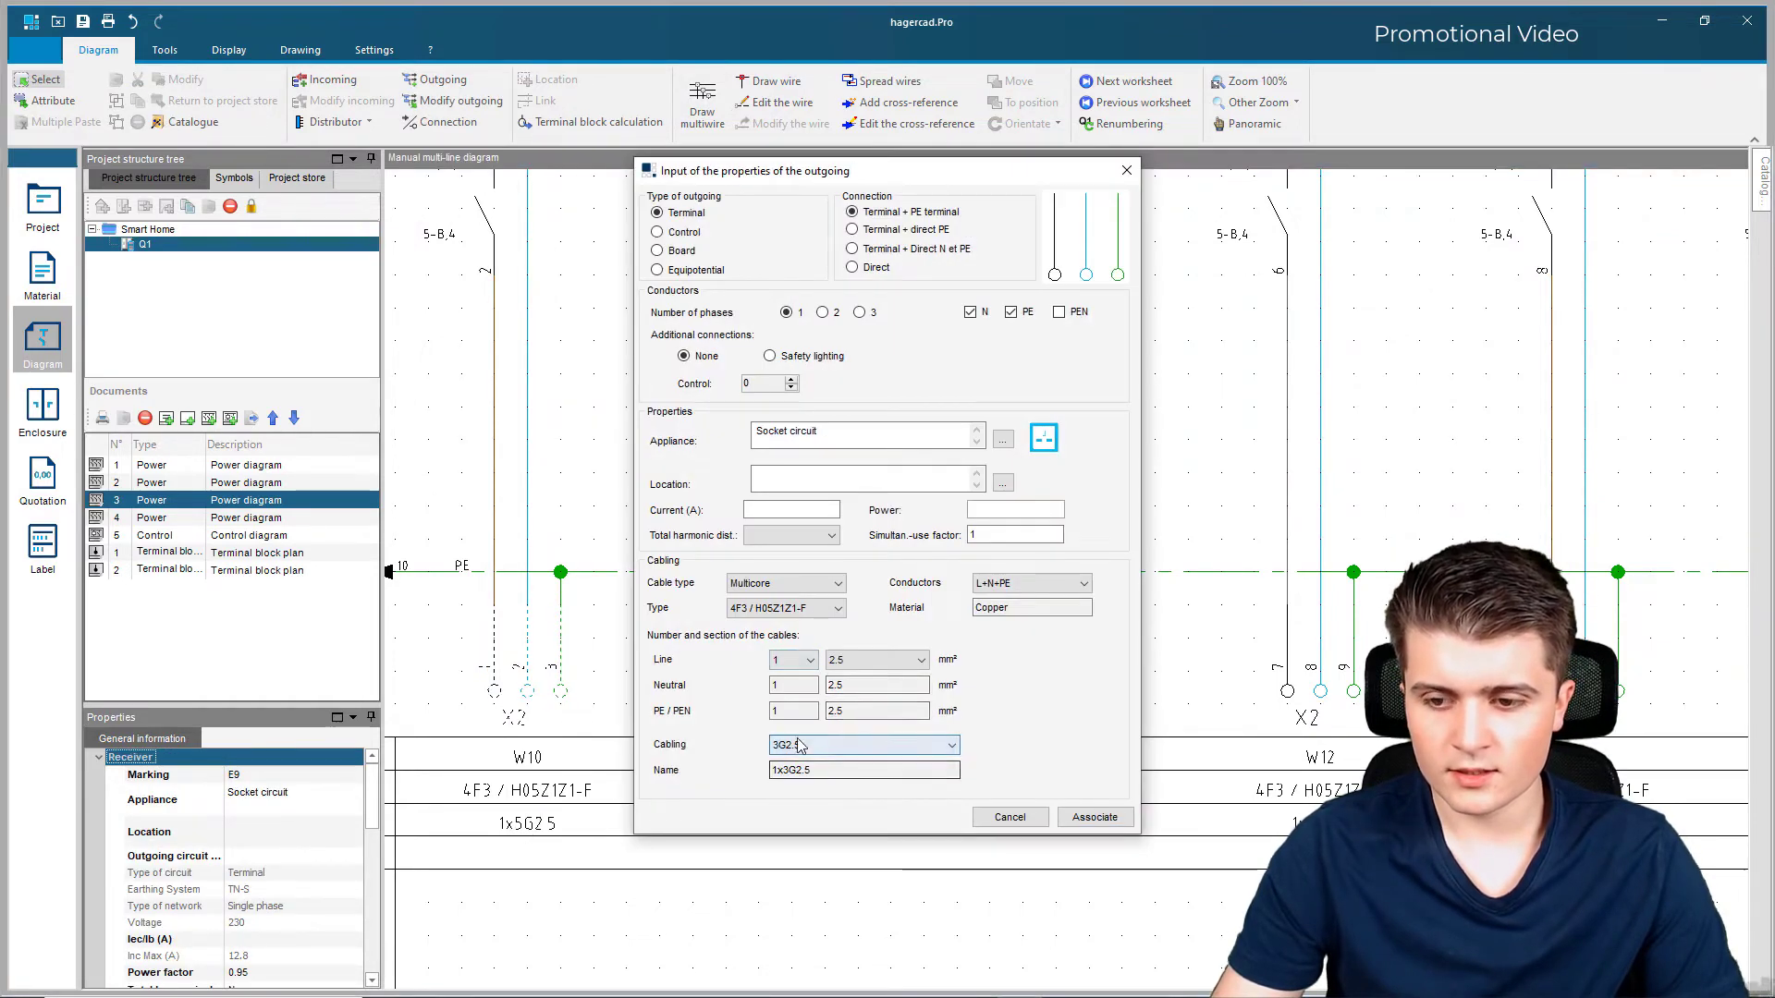
{"action": "left_click", "coordinate": [813, 744]}
{"action": "left_click", "coordinate": [809, 742]}
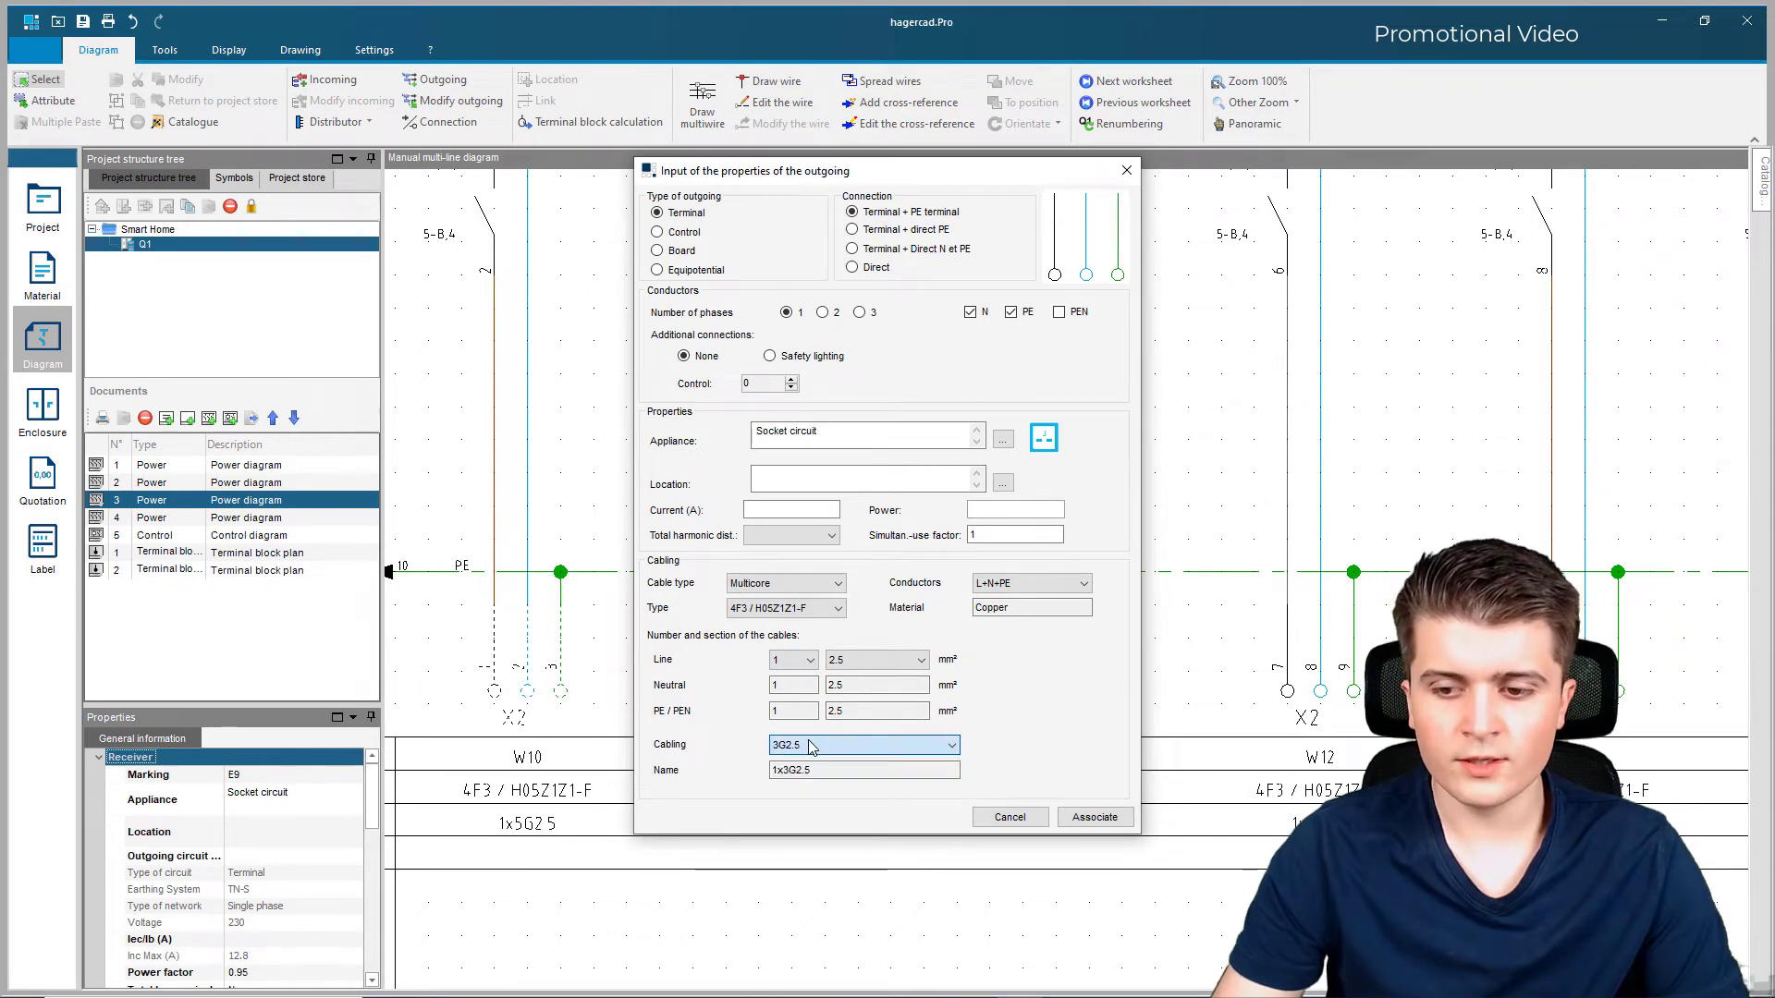
{"action": "left_click", "coordinate": [1116, 820]}
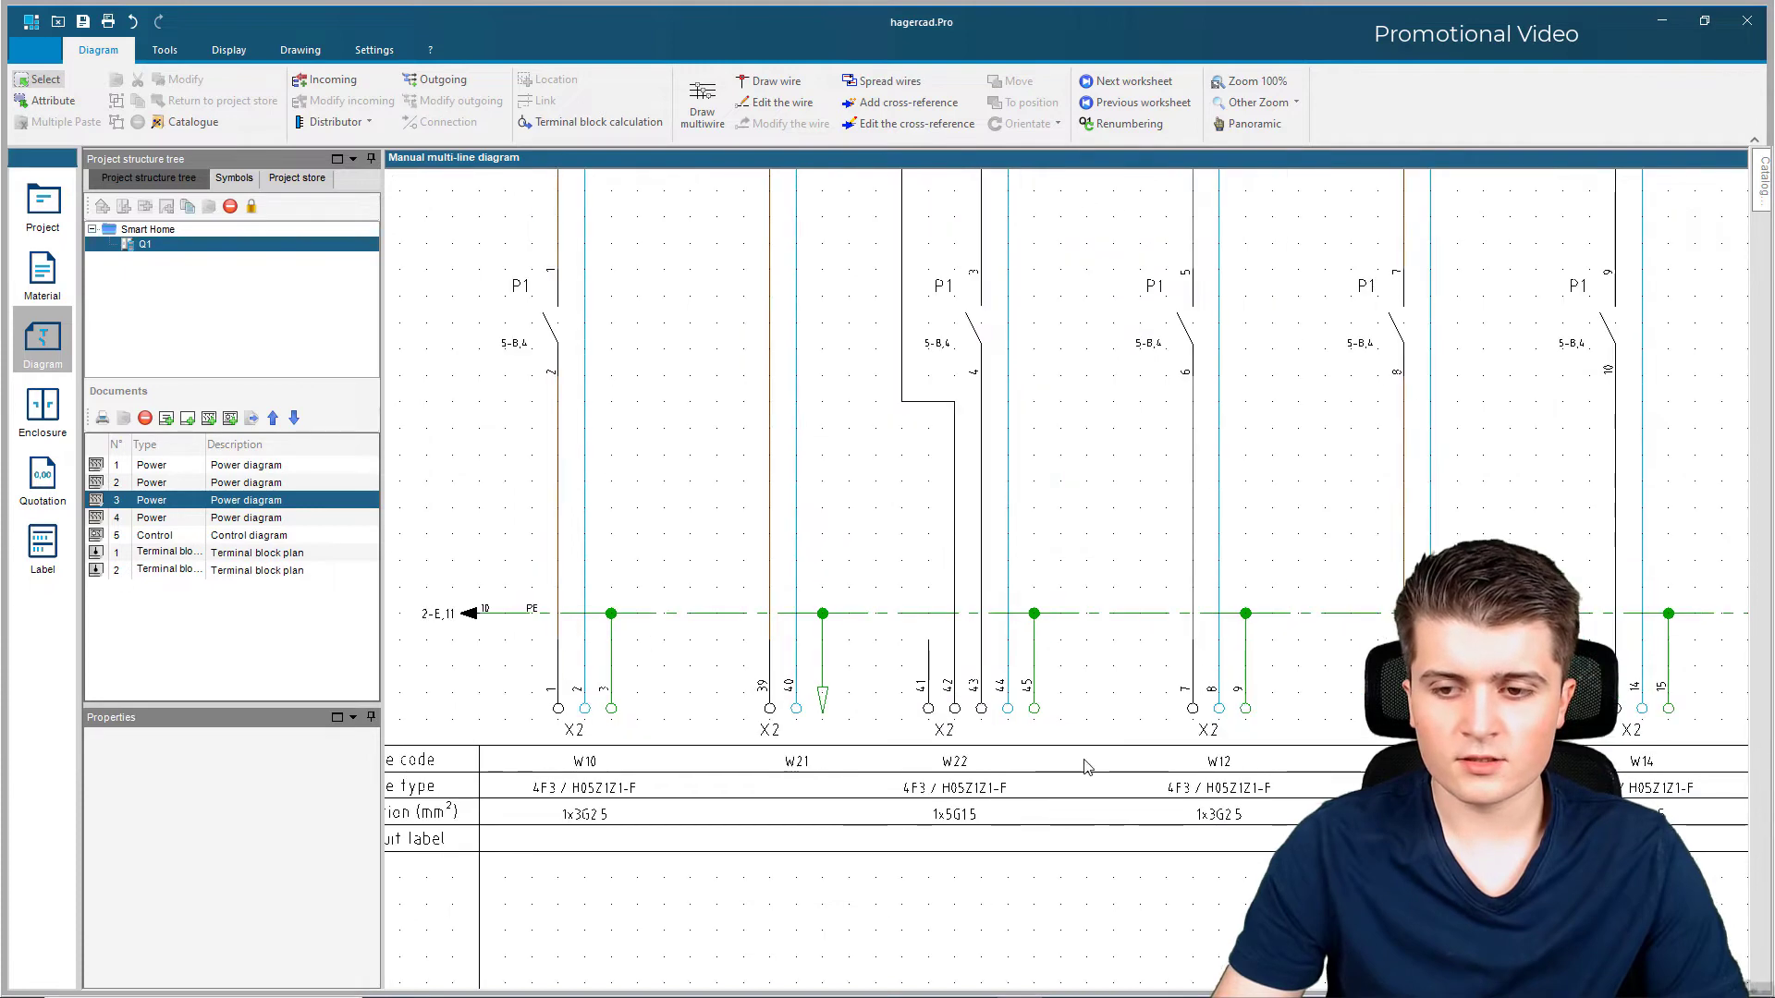
Step: Change the connection type of outgoings W21 and W16 together to On terminals
{"action": "scroll", "coordinate": [1072, 765], "scroll_direction": "down", "scroll_amount": 1}
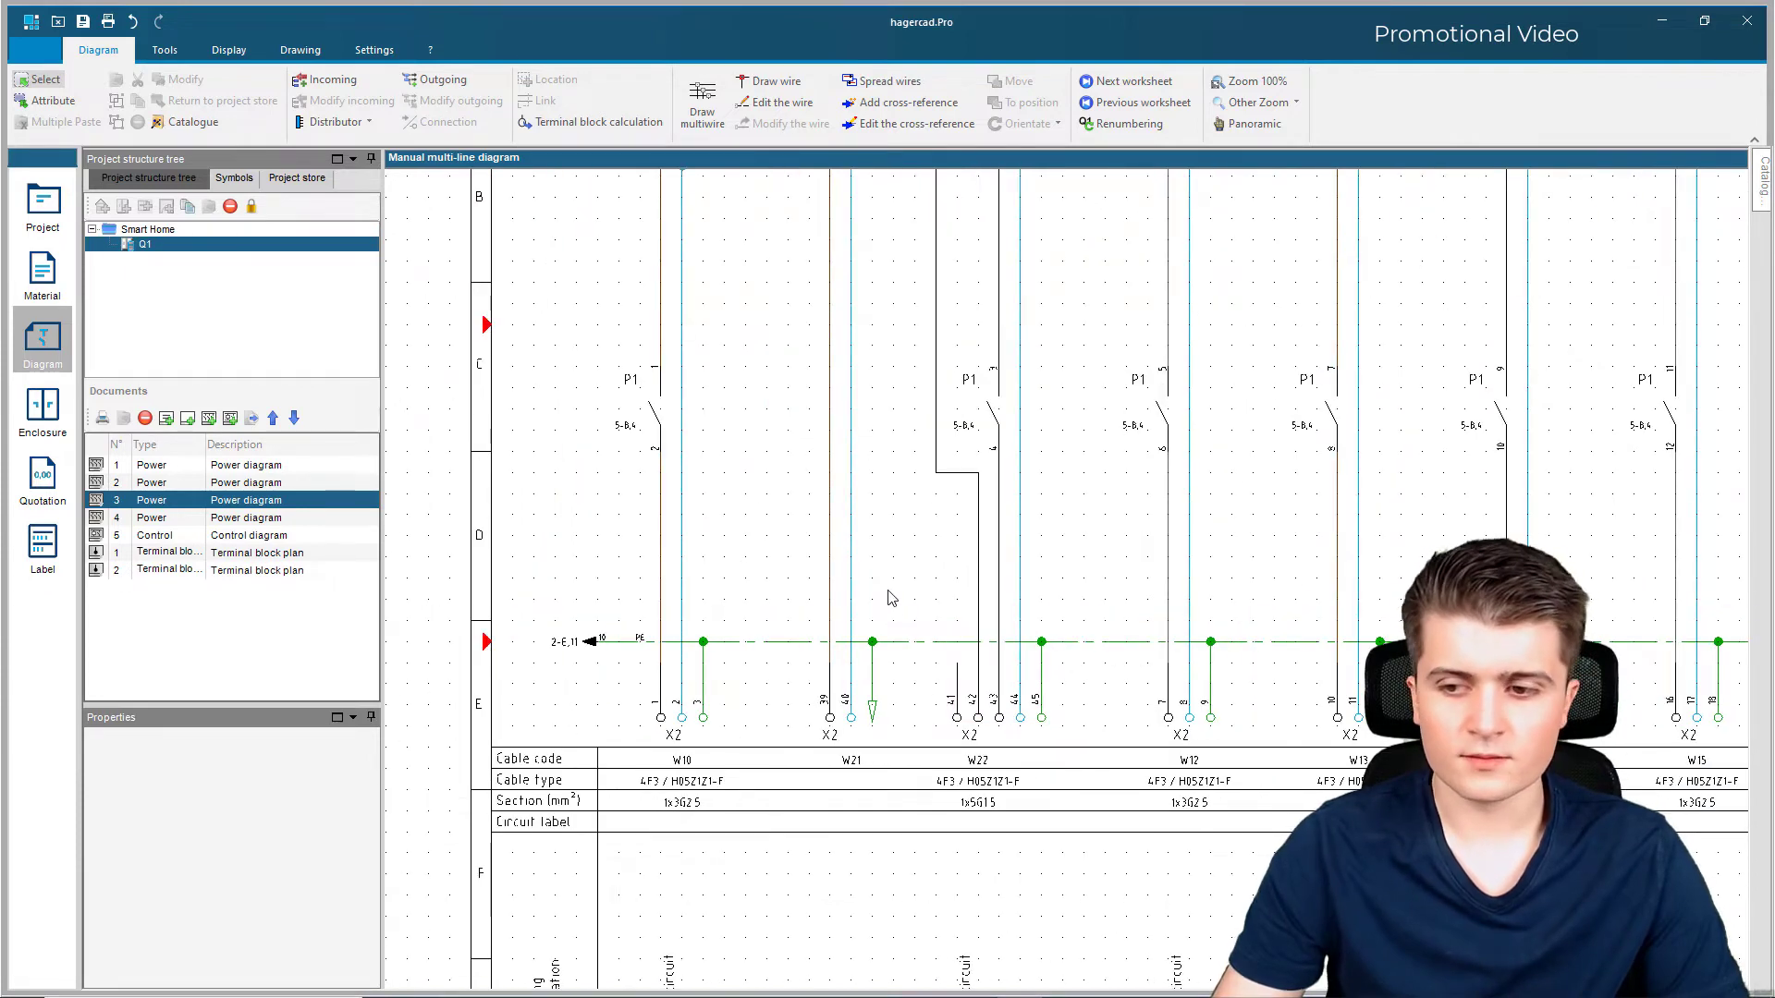
{"action": "scroll", "coordinate": [894, 603], "scroll_direction": "down", "scroll_amount": 3}
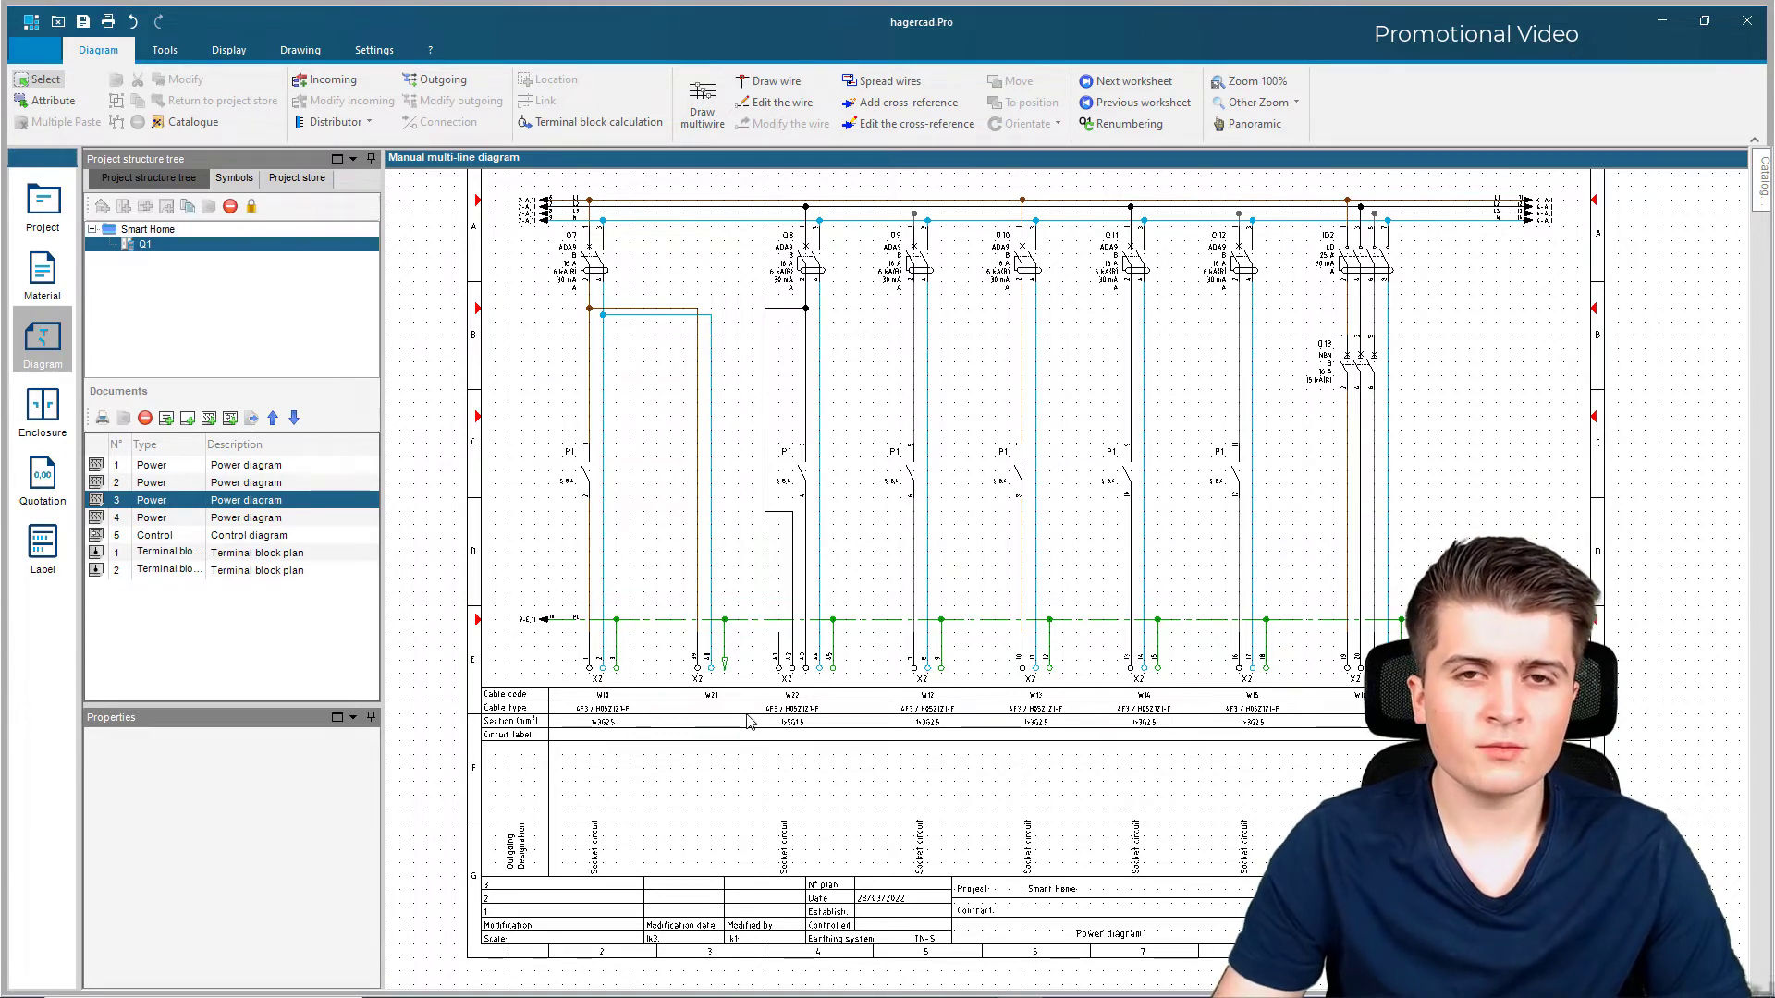
{"action": "left_click", "coordinate": [712, 666]}
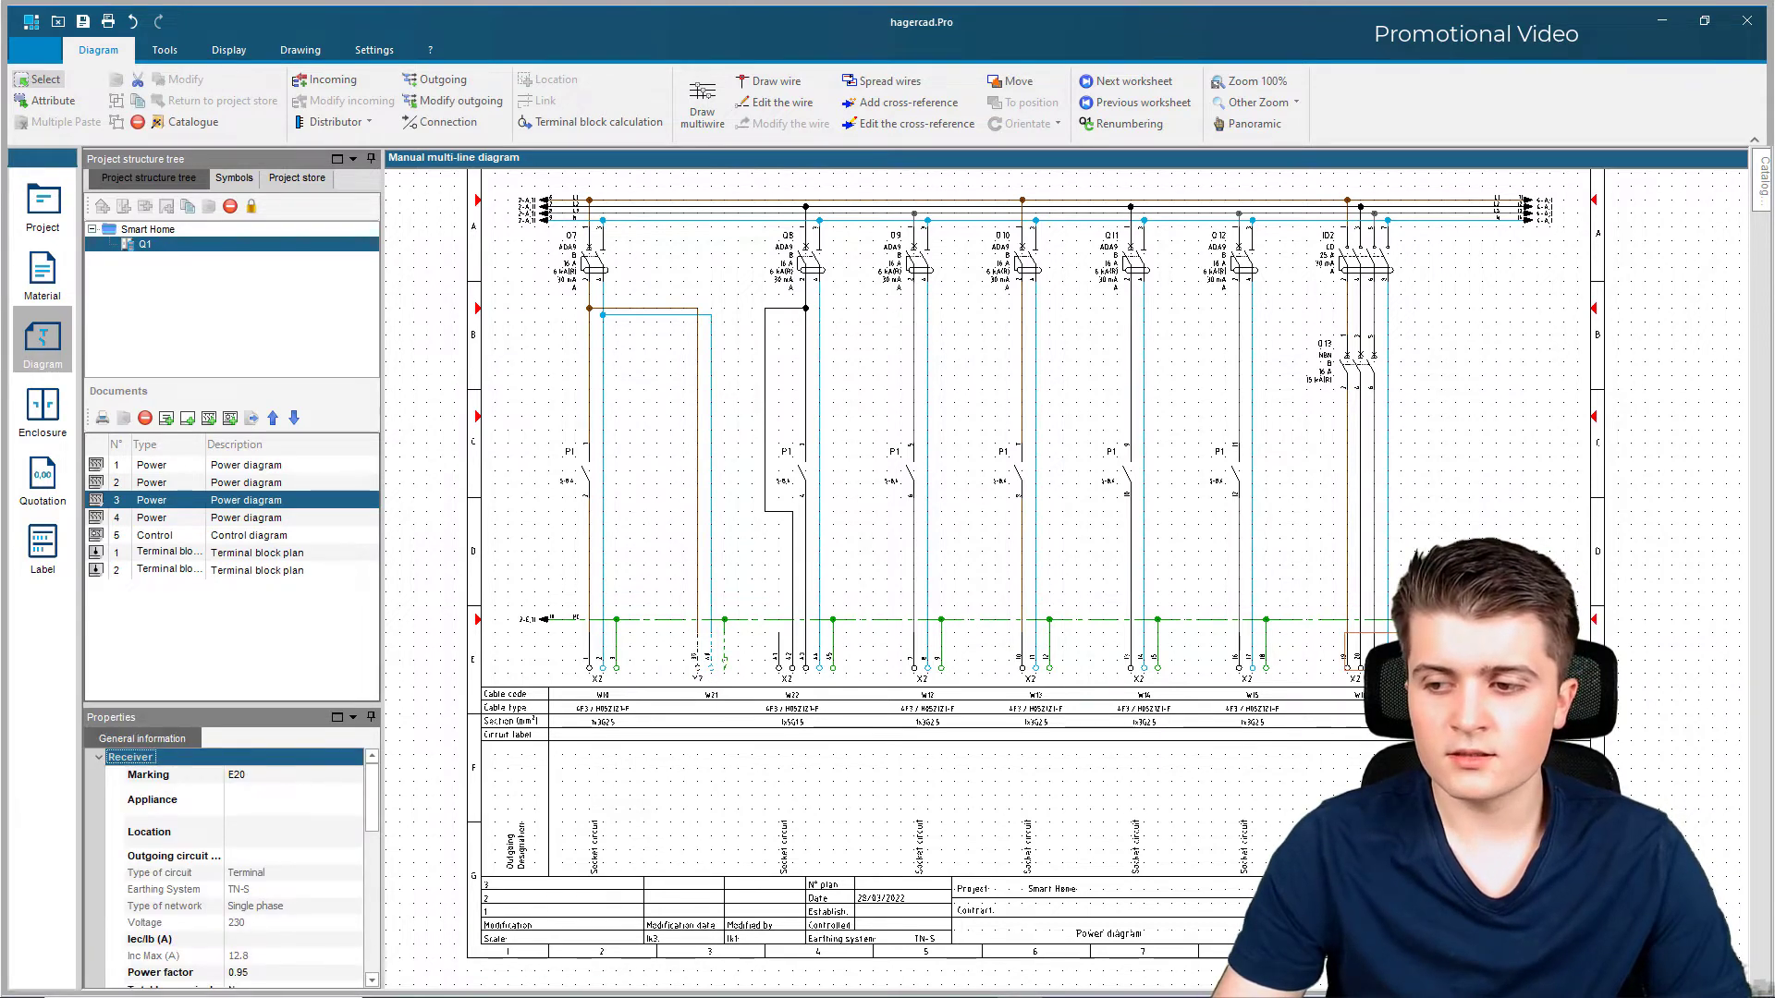
{"action": "left_click", "coordinate": [1359, 692], "text": "ctrl"}
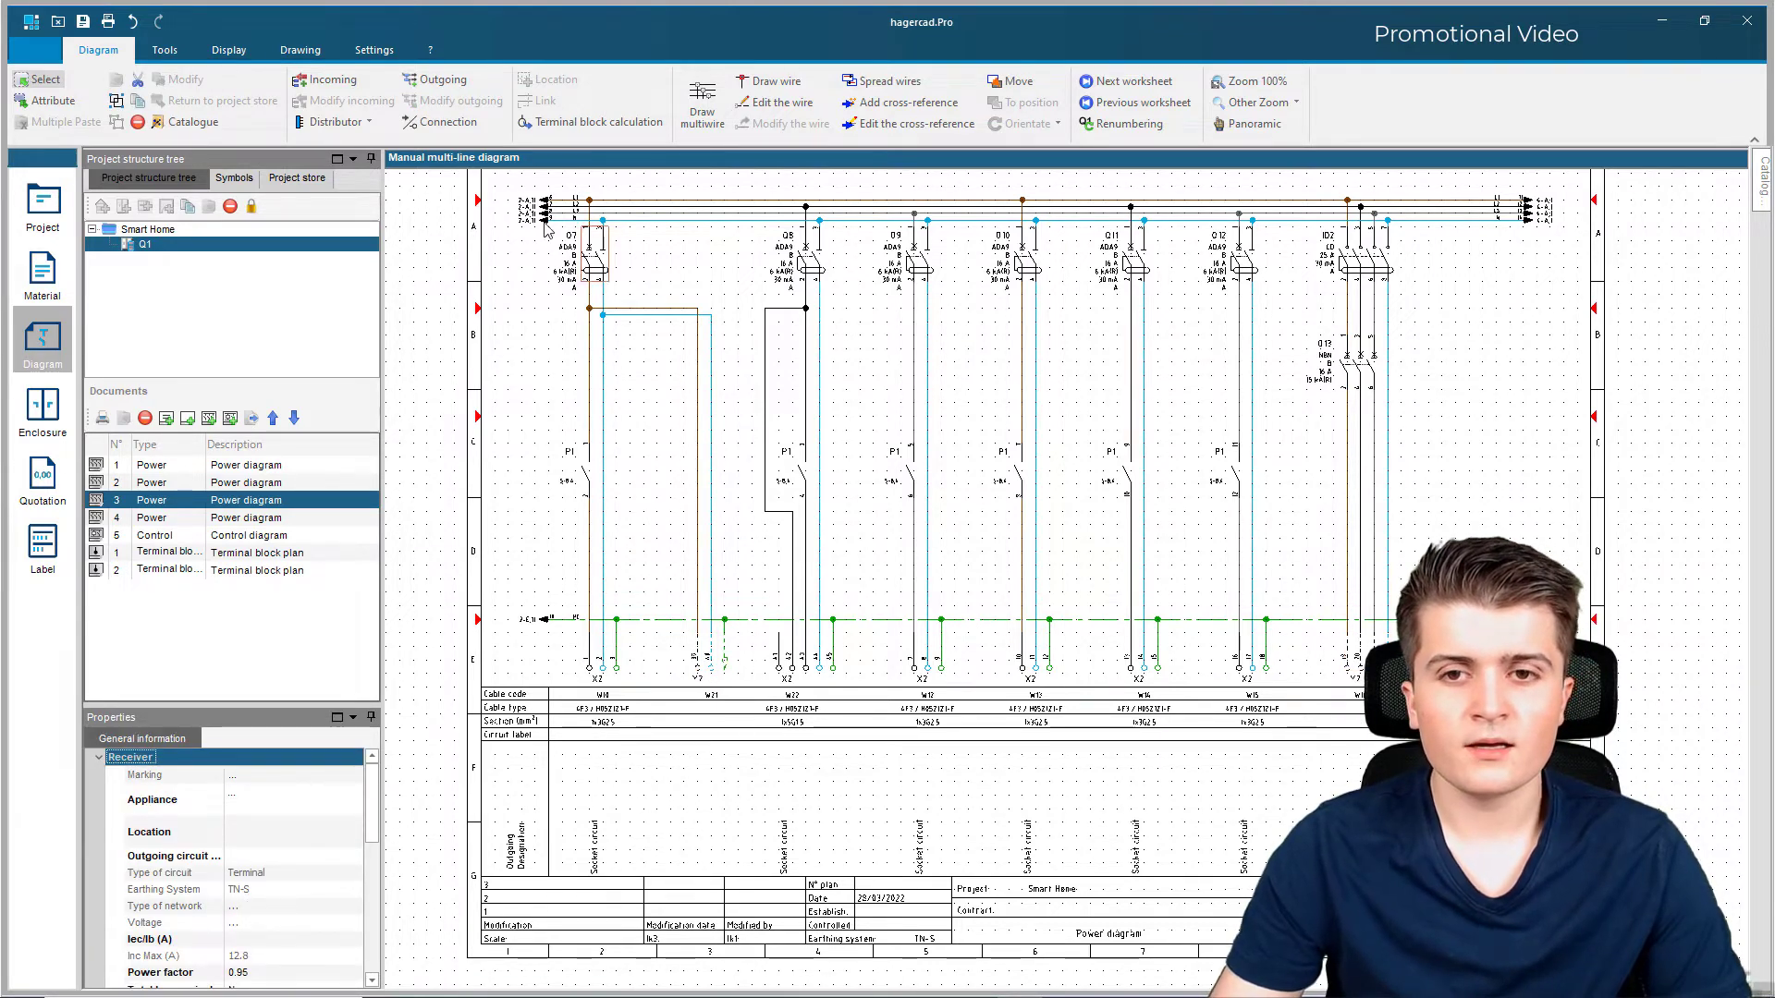
{"action": "left_click", "coordinate": [436, 122]}
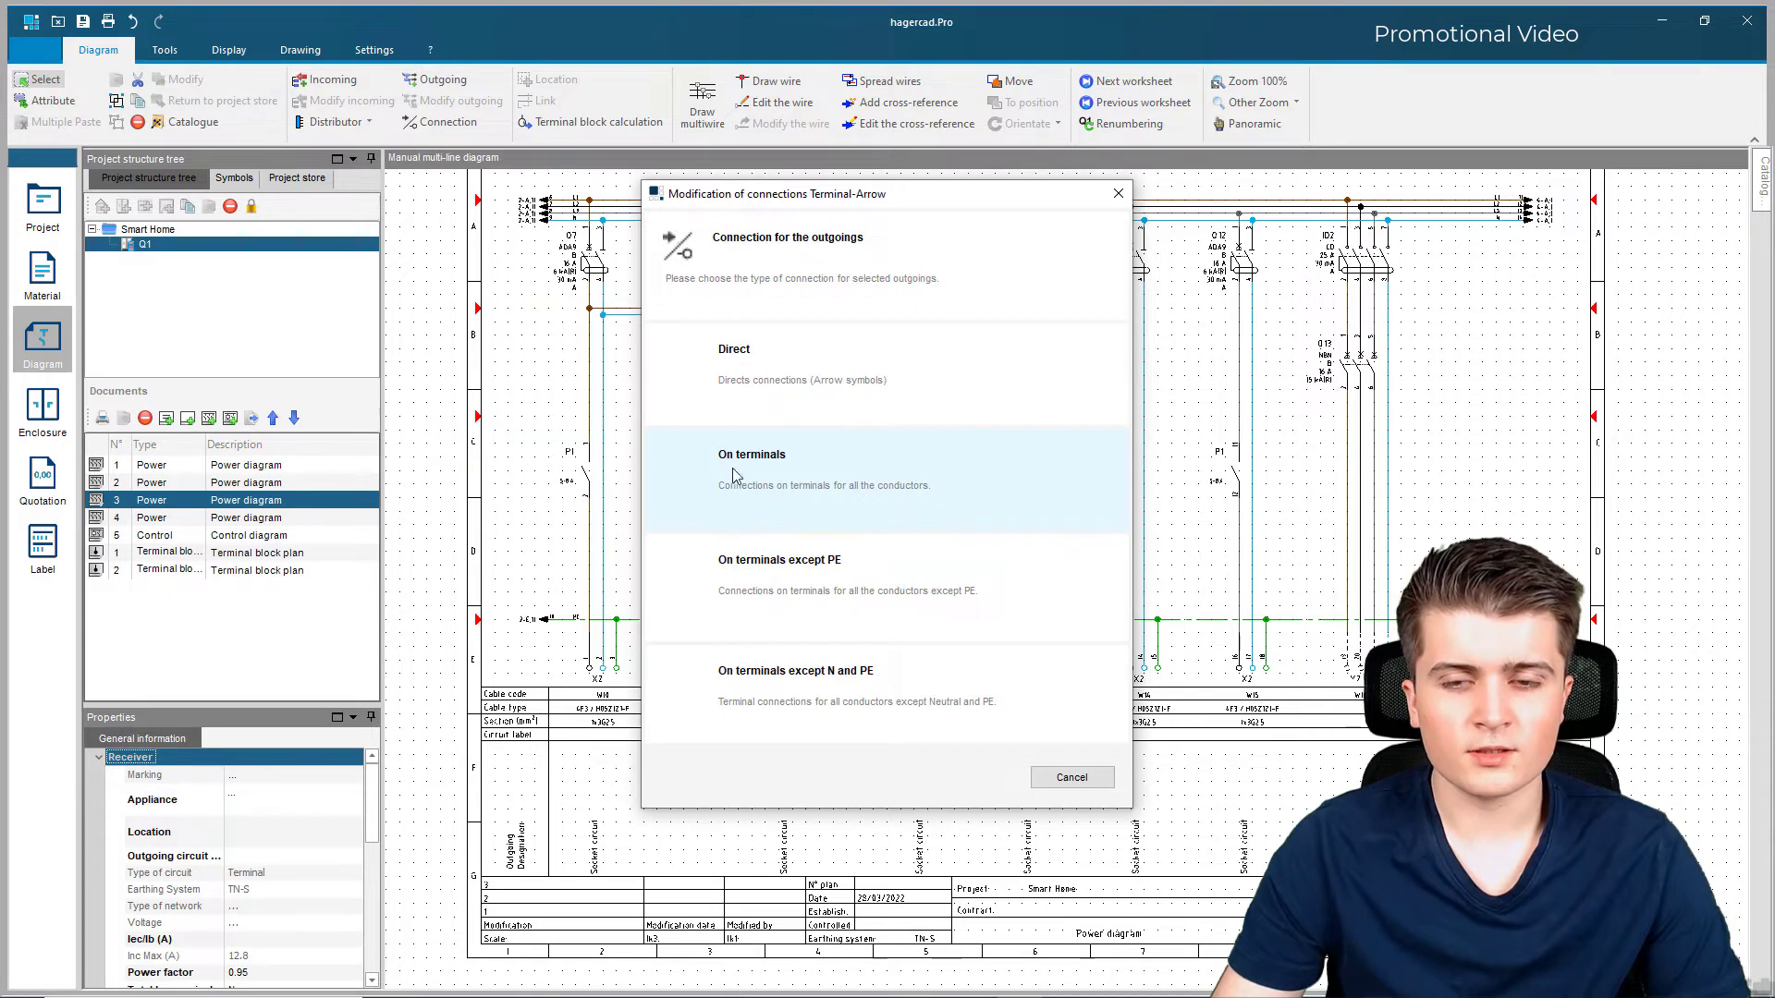
{"action": "left_click", "coordinate": [781, 486]}
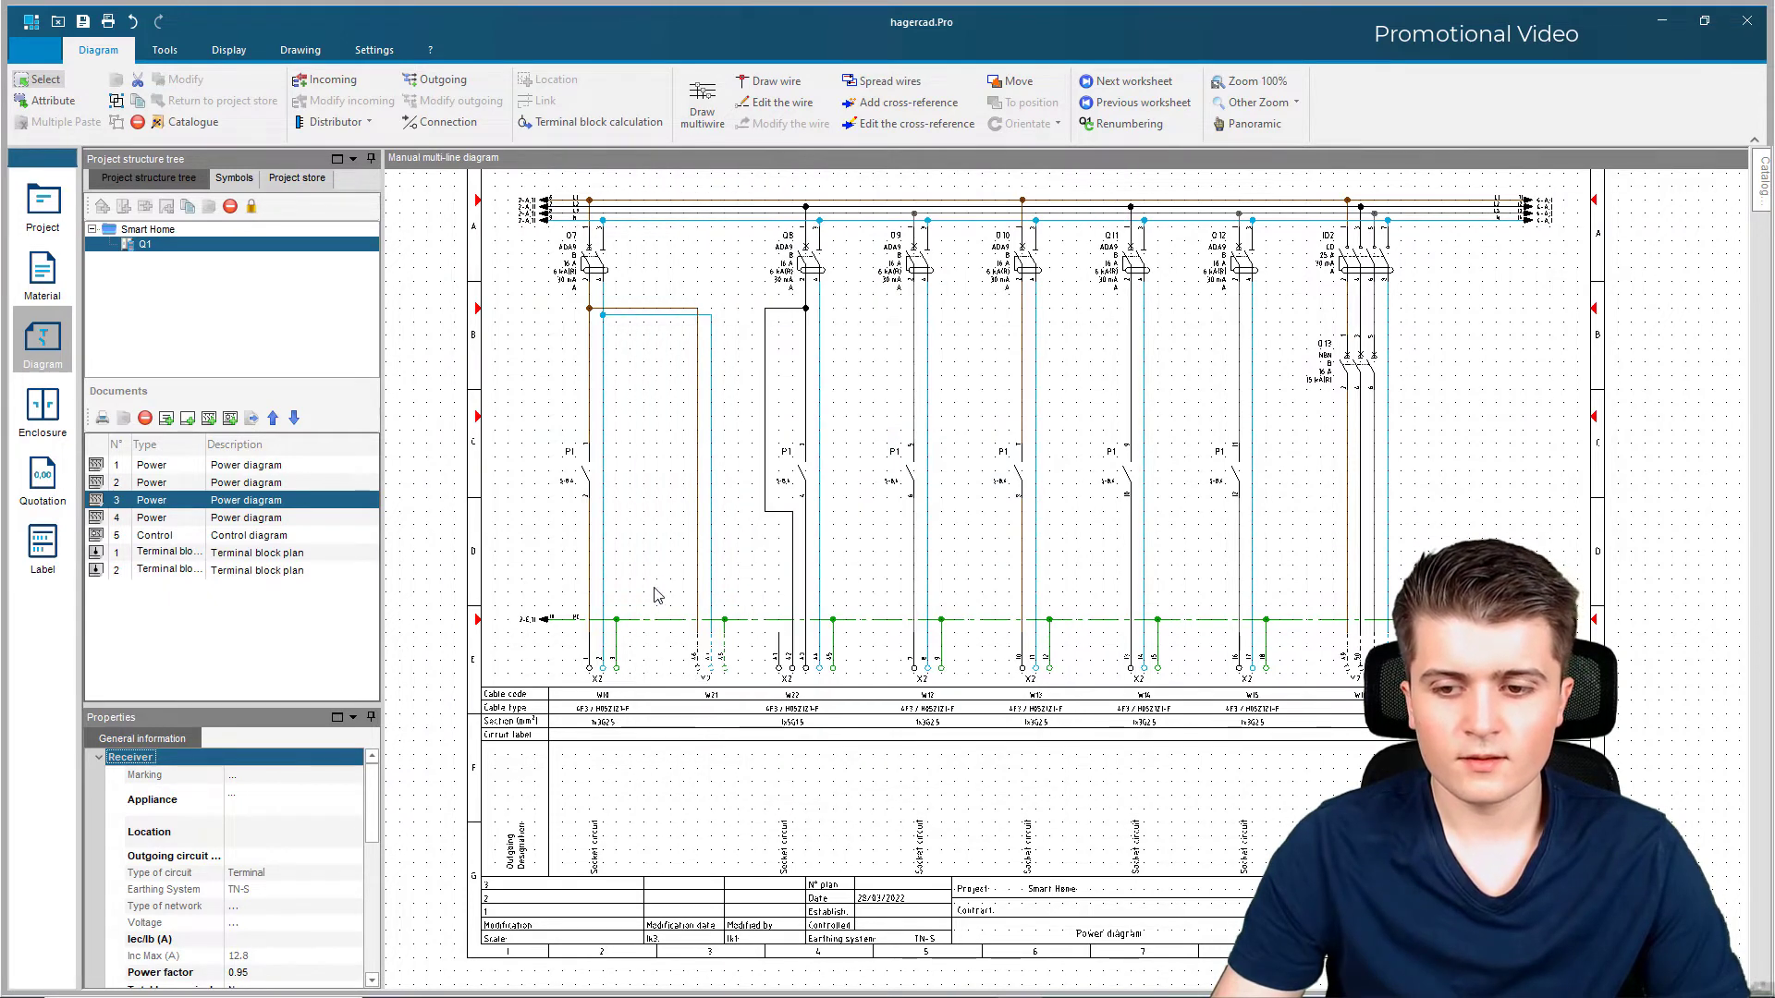
{"action": "left_click", "coordinate": [1208, 673]}
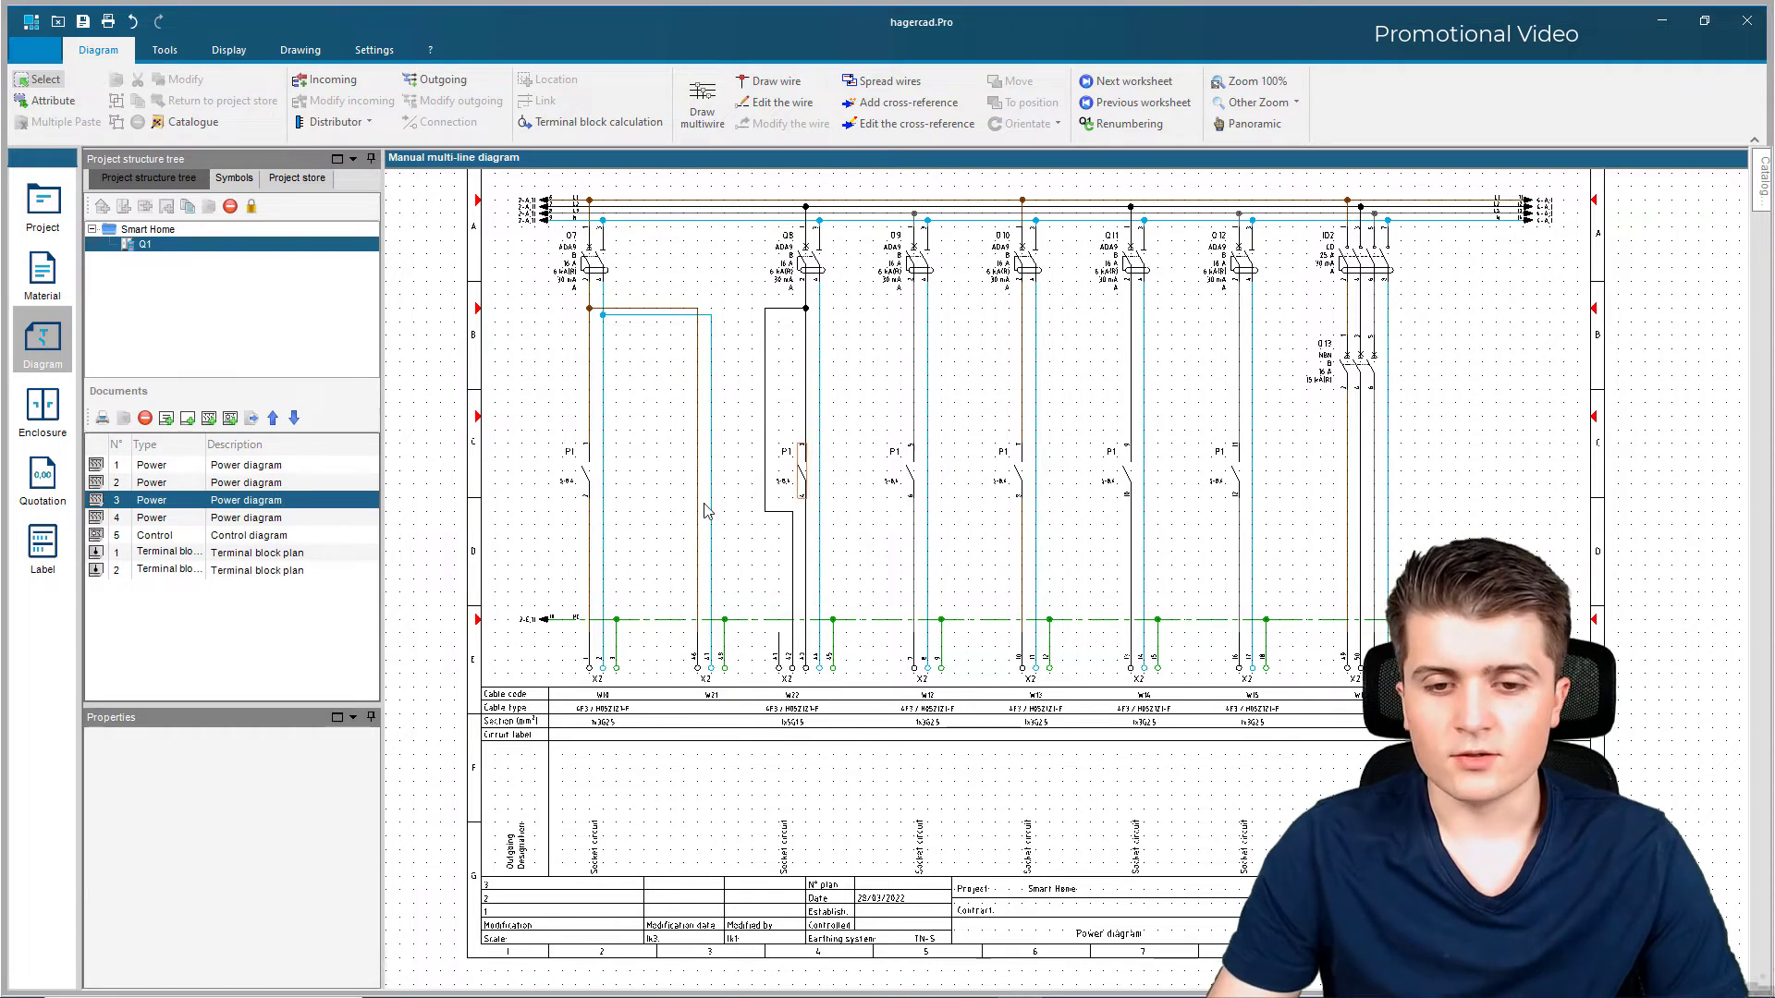
Step: On power diagram worksheet 4, change the connection type of the four P2 outgoings W17 to W20 to On terminals
{"action": "left_click", "coordinate": [301, 519]}
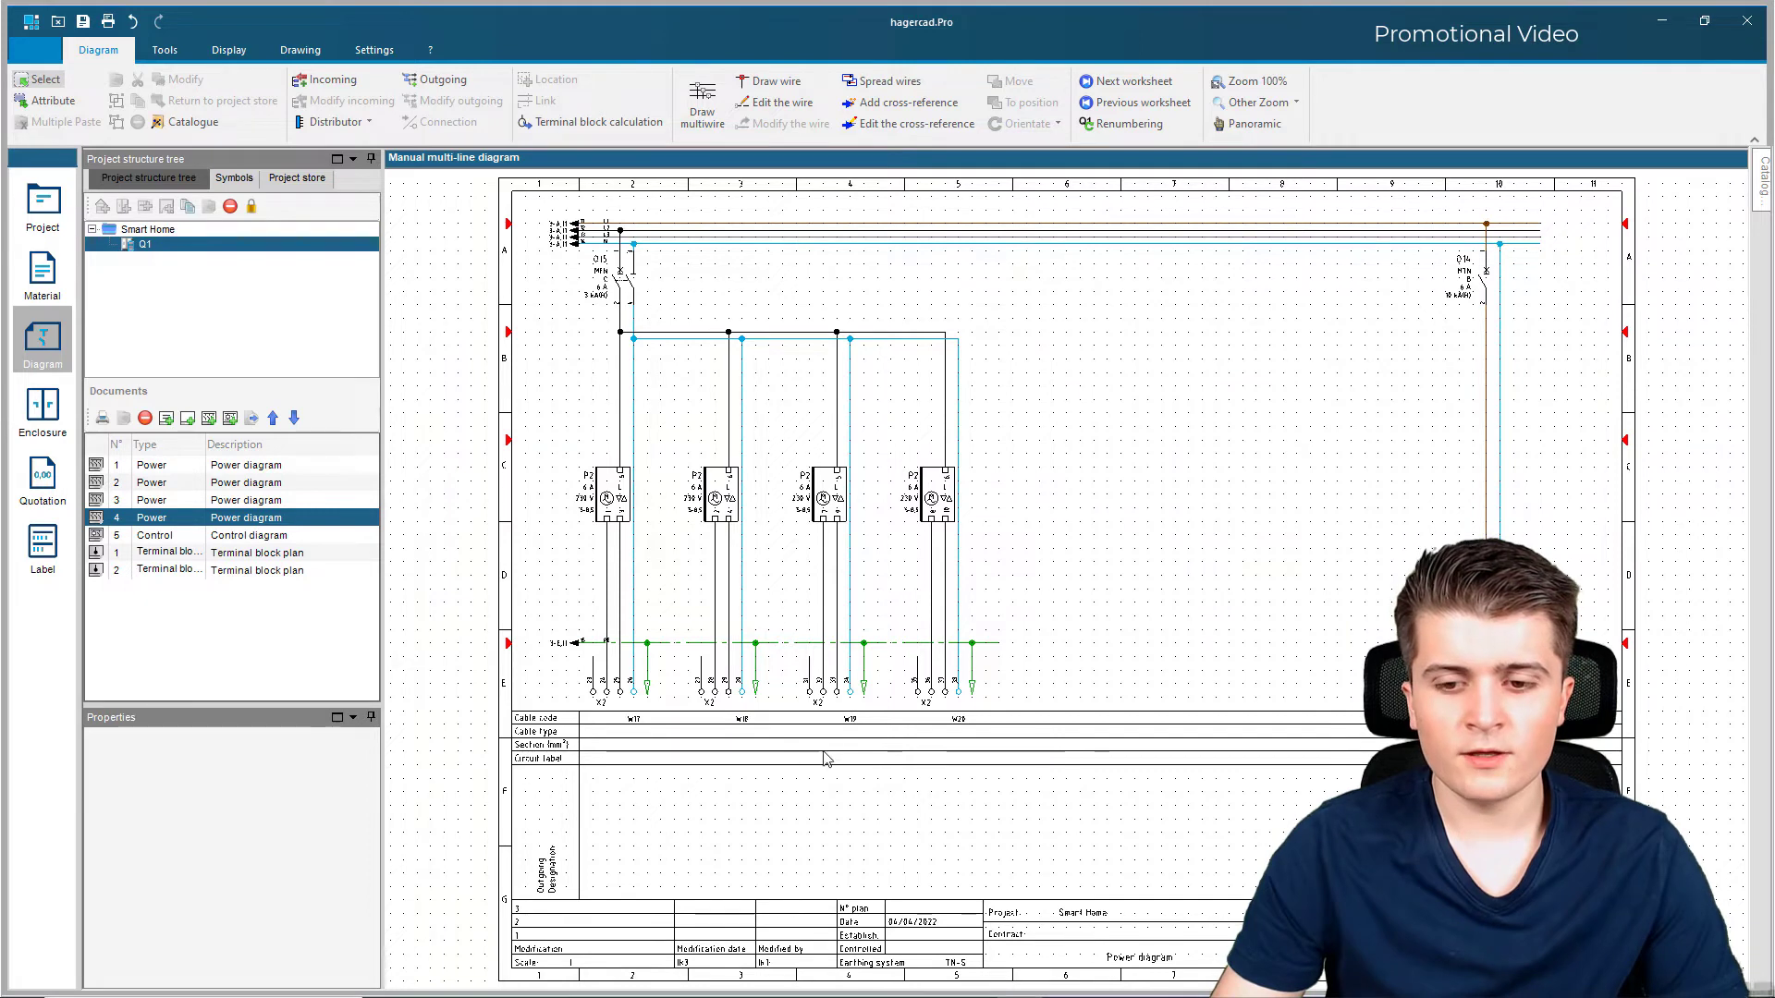
{"action": "left_click_drag", "start_coordinate": [572, 737], "coordinate": [1065, 659]}
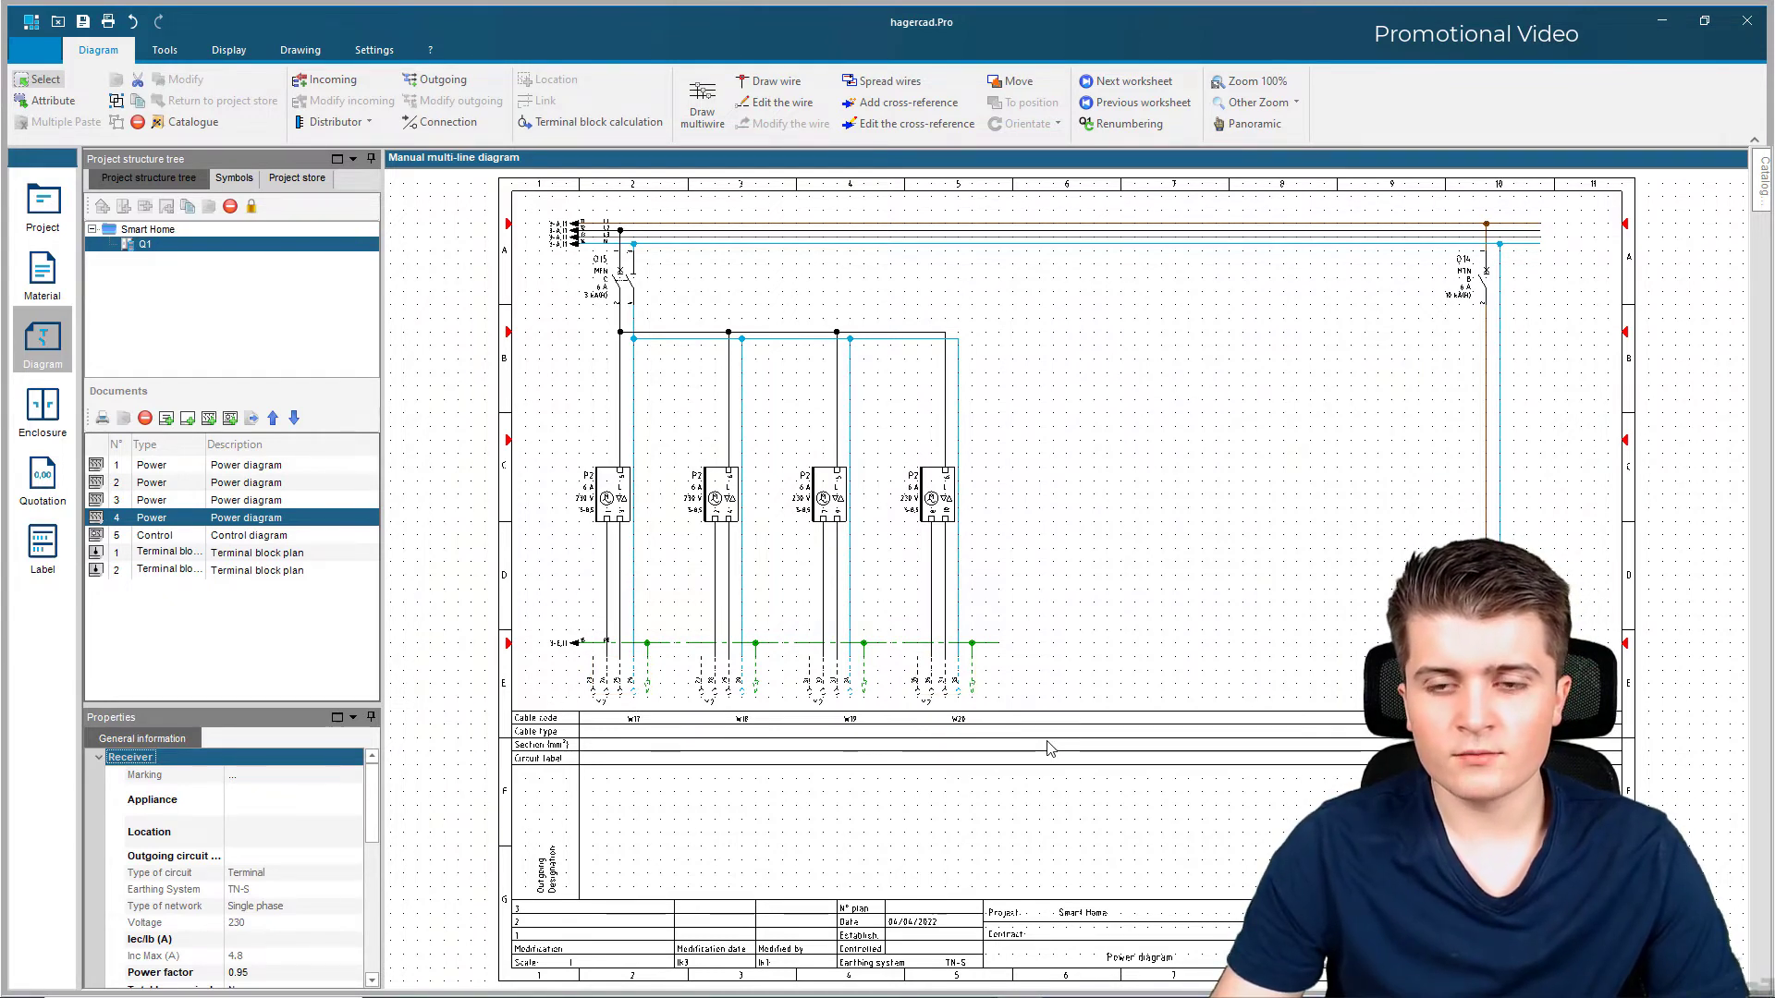
{"action": "left_click_drag", "start_coordinate": [1041, 732], "coordinate": [552, 654]}
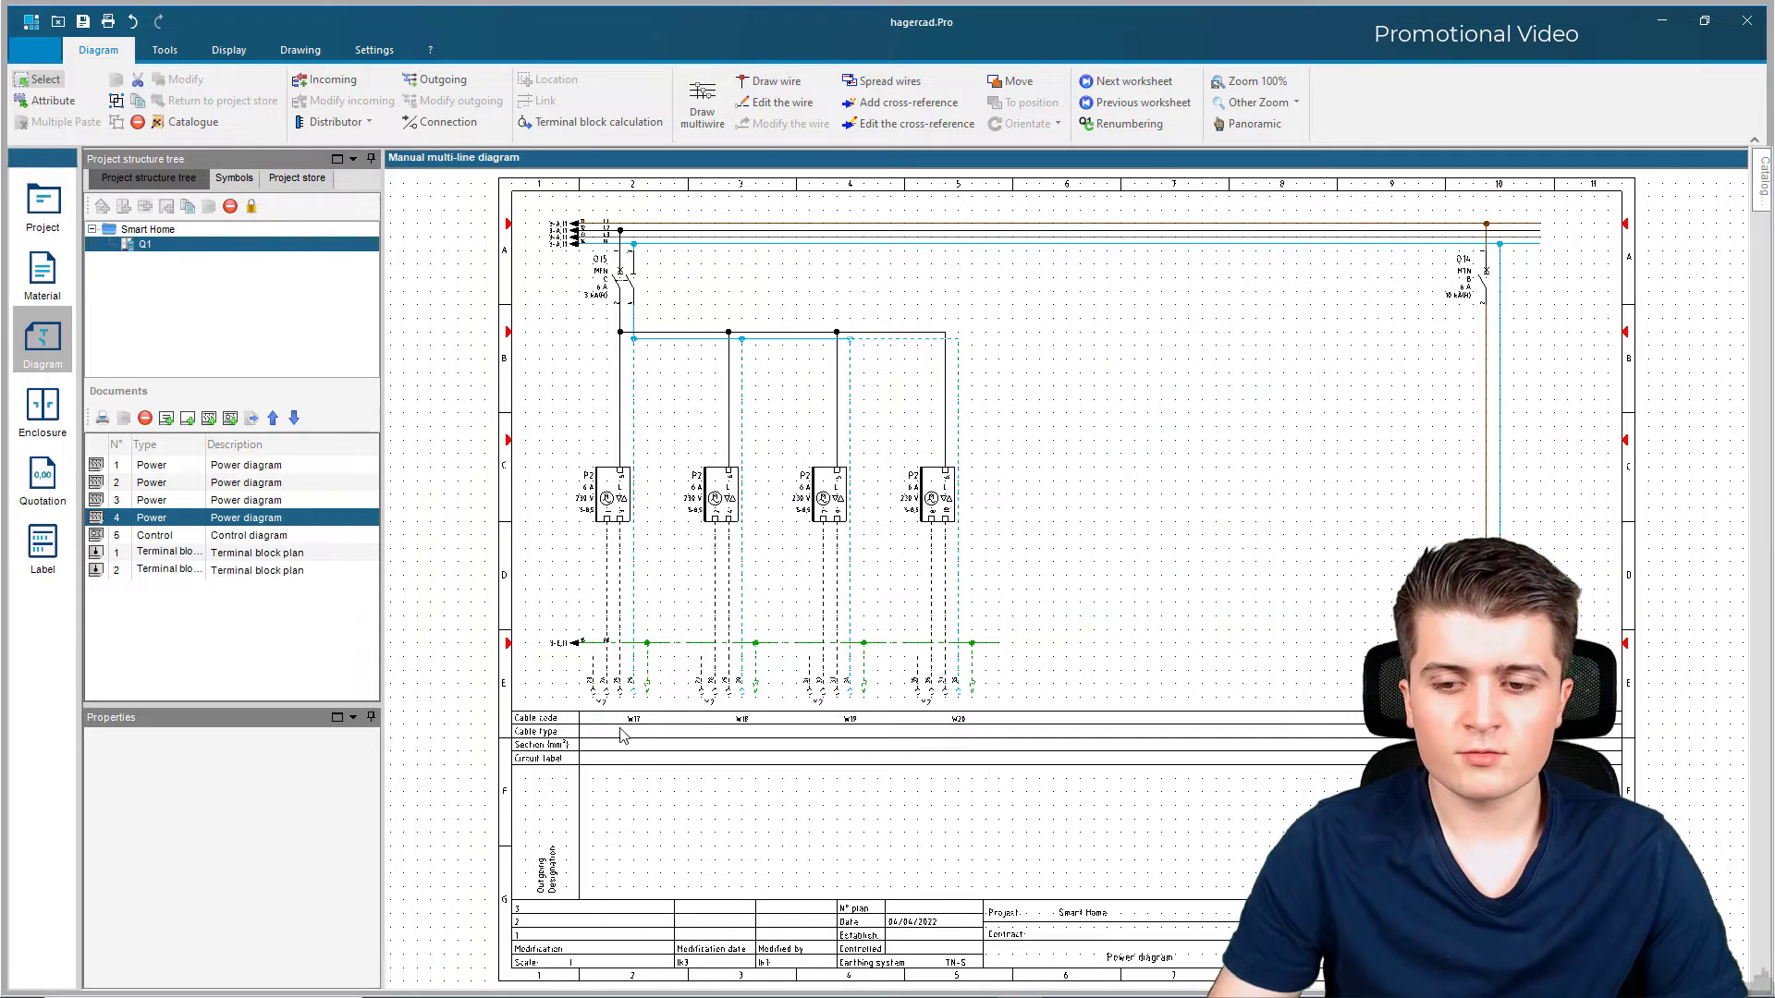
{"action": "left_click_drag", "start_coordinate": [575, 728], "coordinate": [1051, 644]}
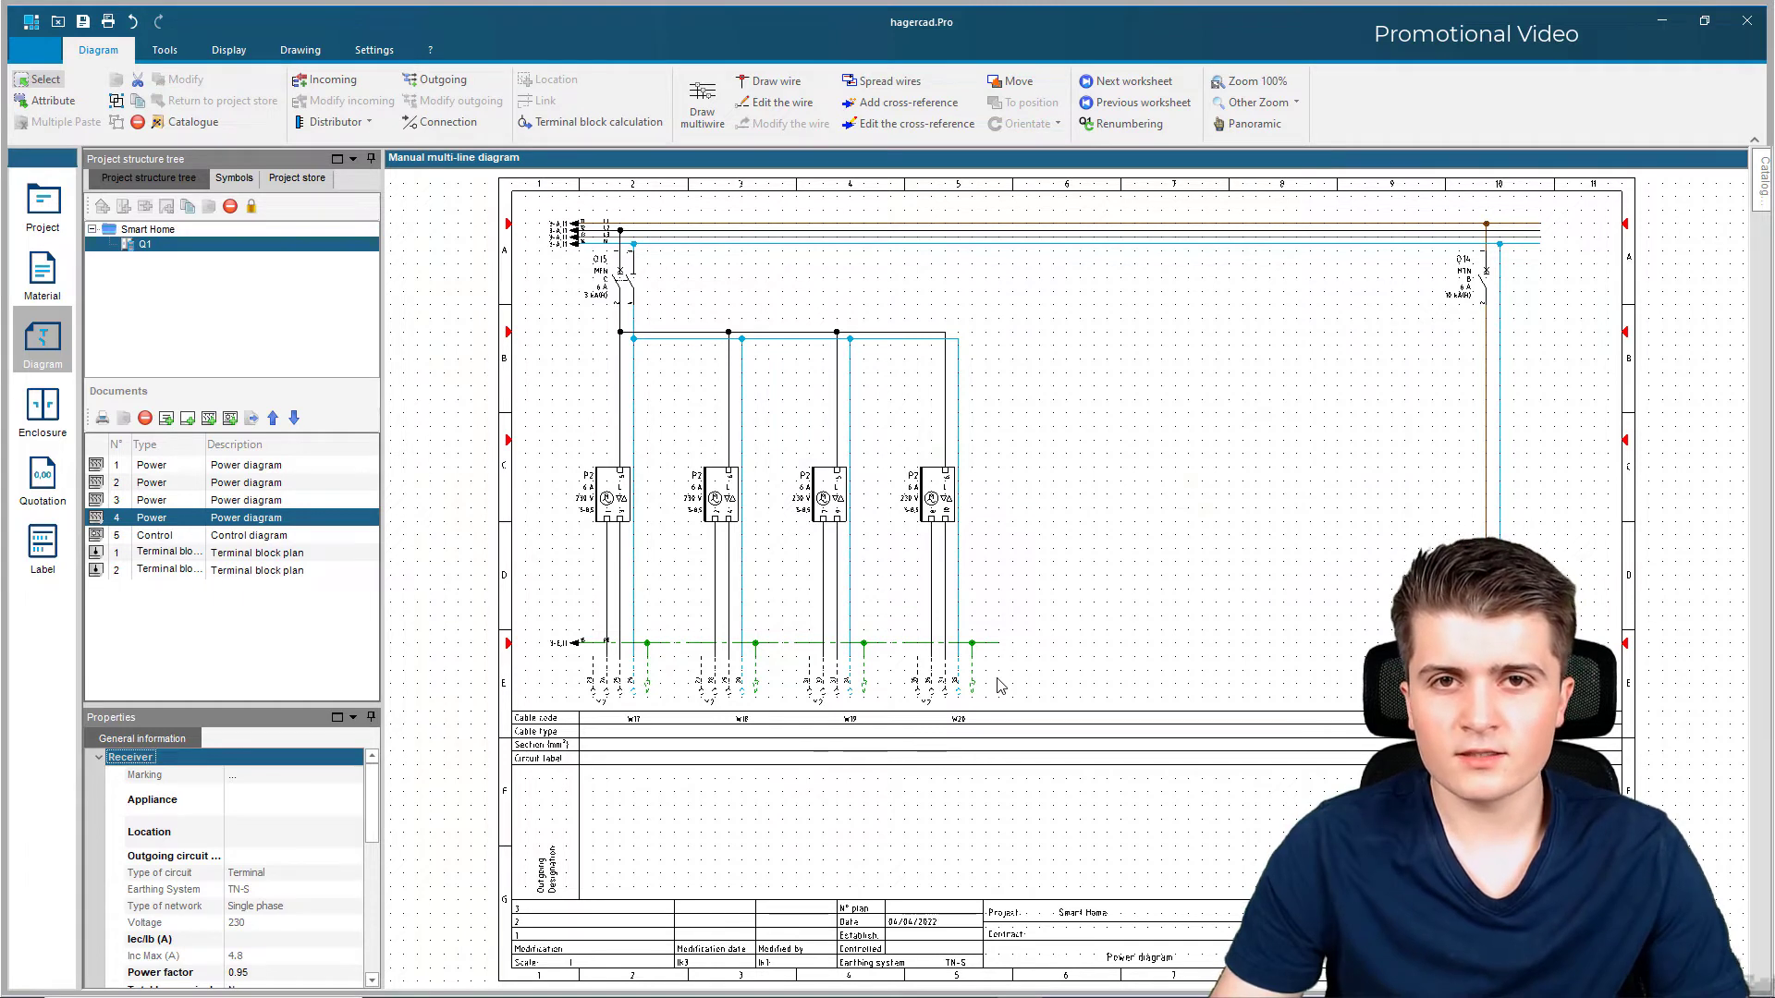
{"action": "left_click_drag", "start_coordinate": [589, 728], "coordinate": [1059, 652]}
{"action": "left_click_drag", "start_coordinate": [1020, 720], "coordinate": [562, 662]}
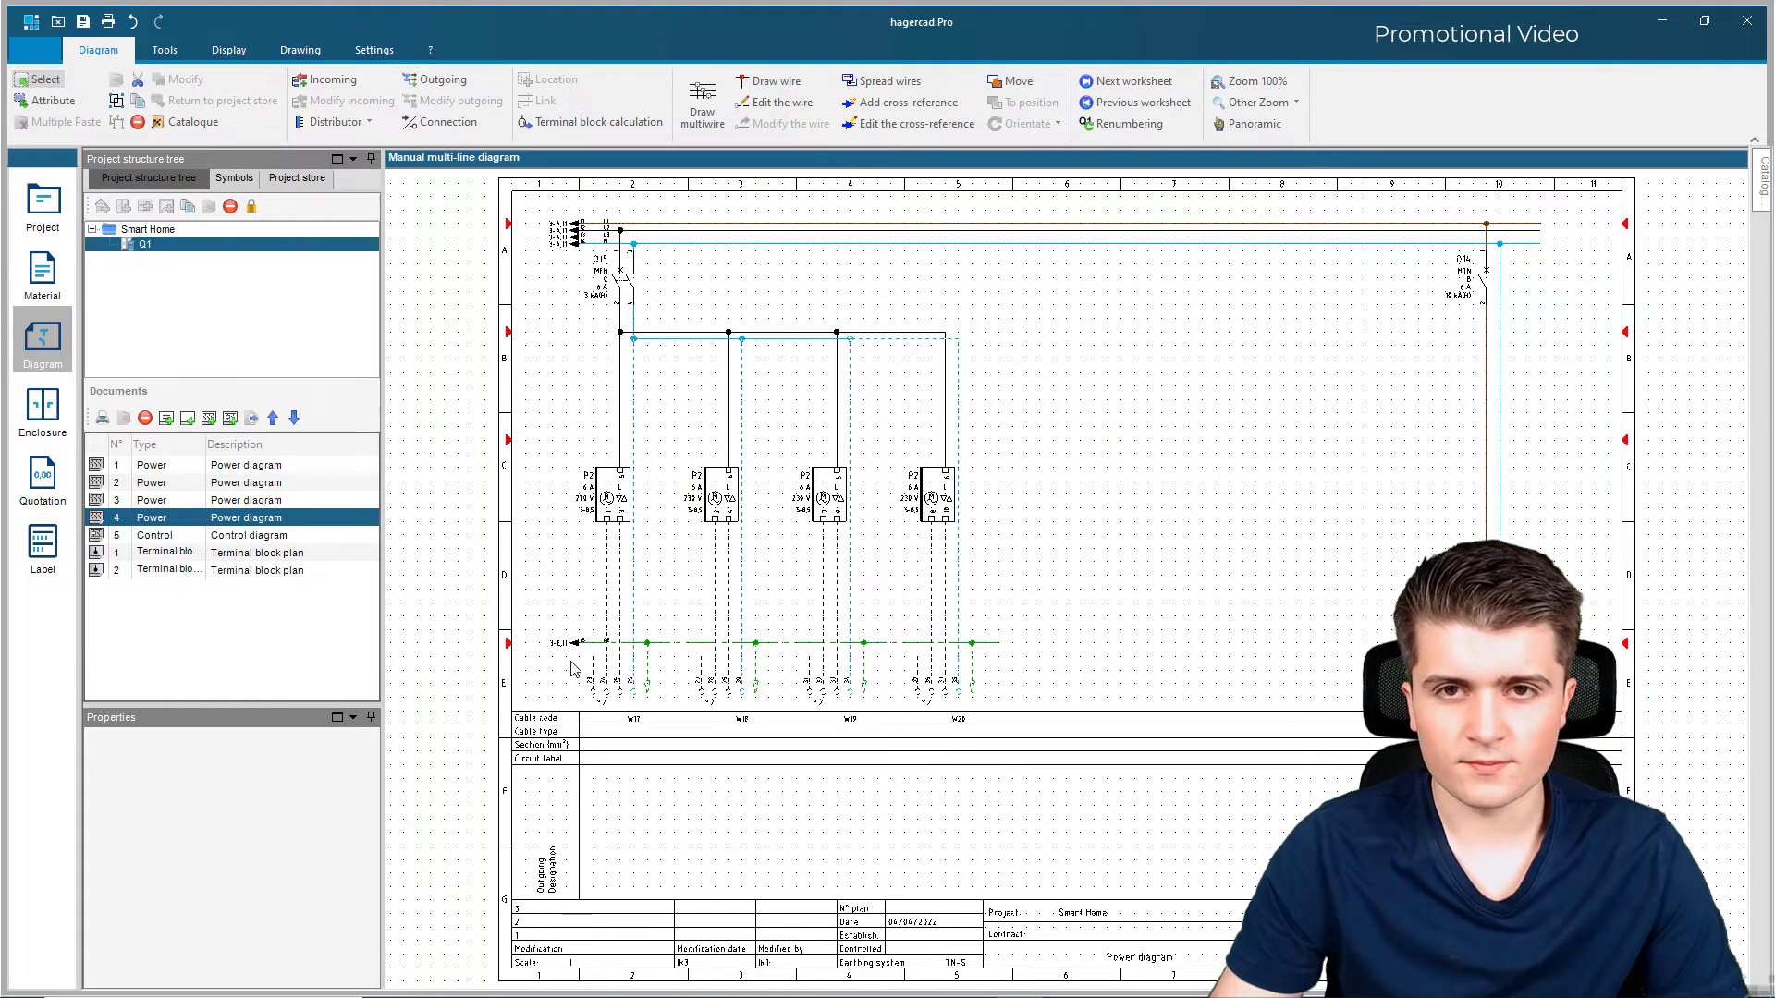
{"action": "left_click_drag", "start_coordinate": [570, 739], "coordinate": [1075, 651]}
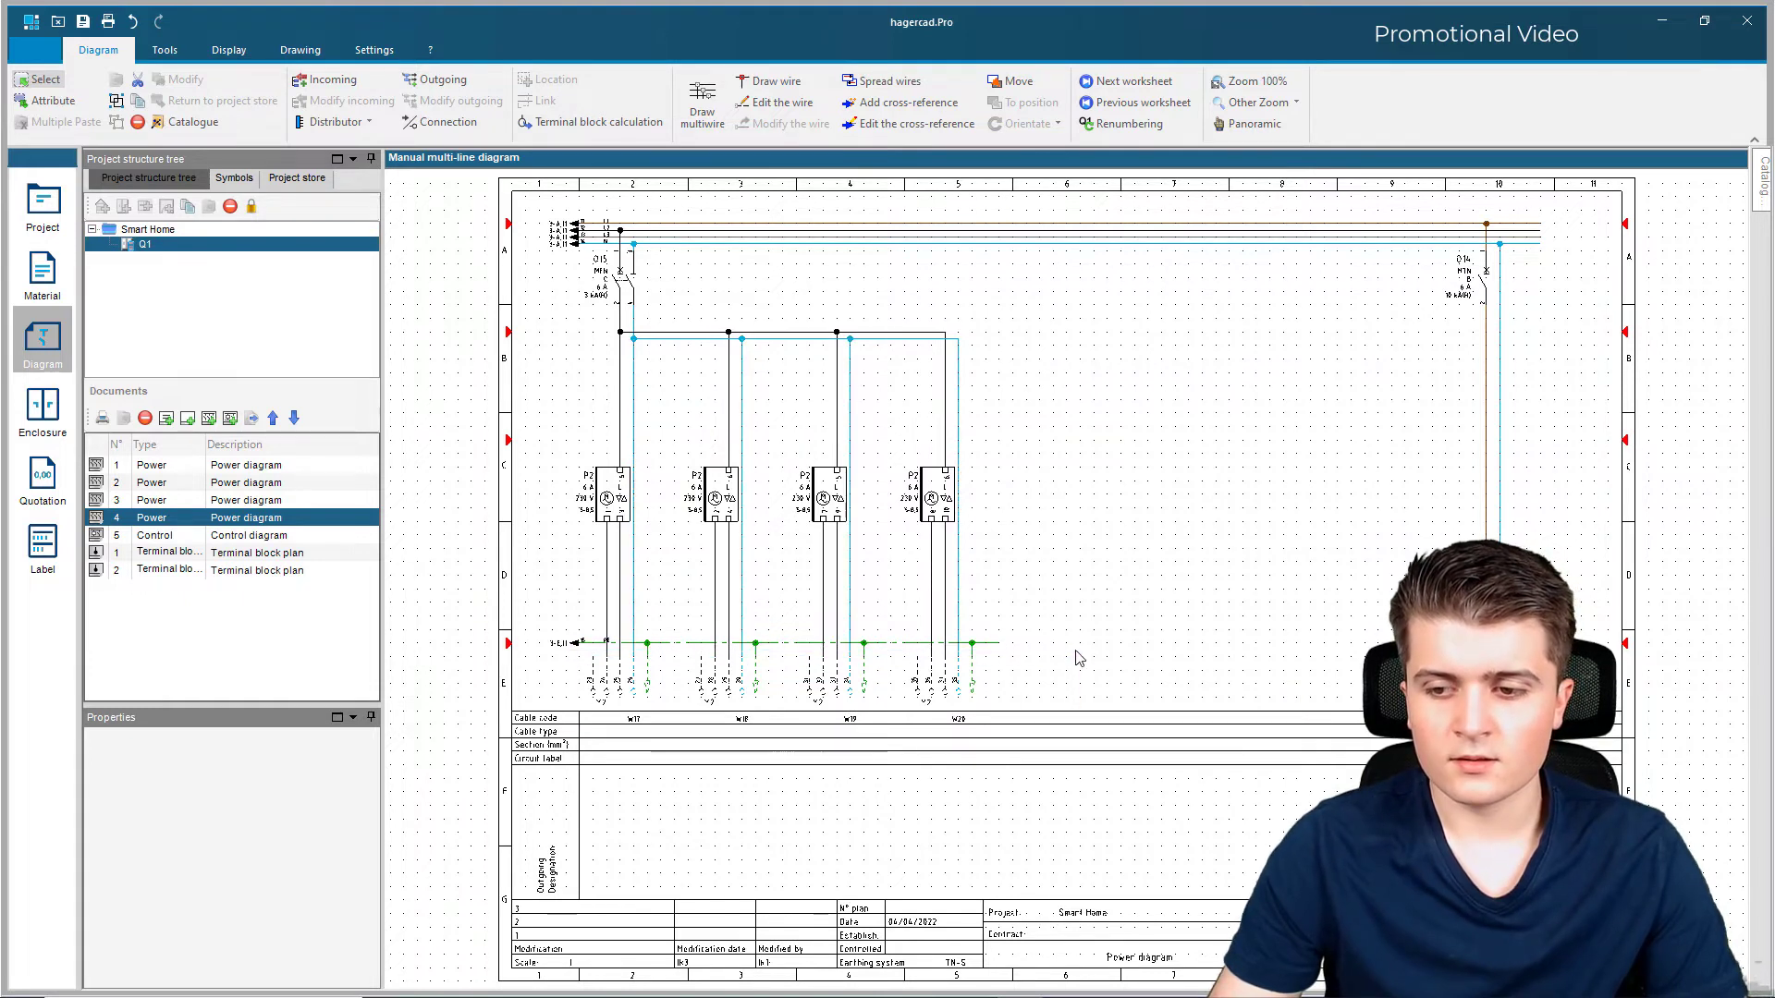
{"action": "left_click", "coordinate": [446, 122]}
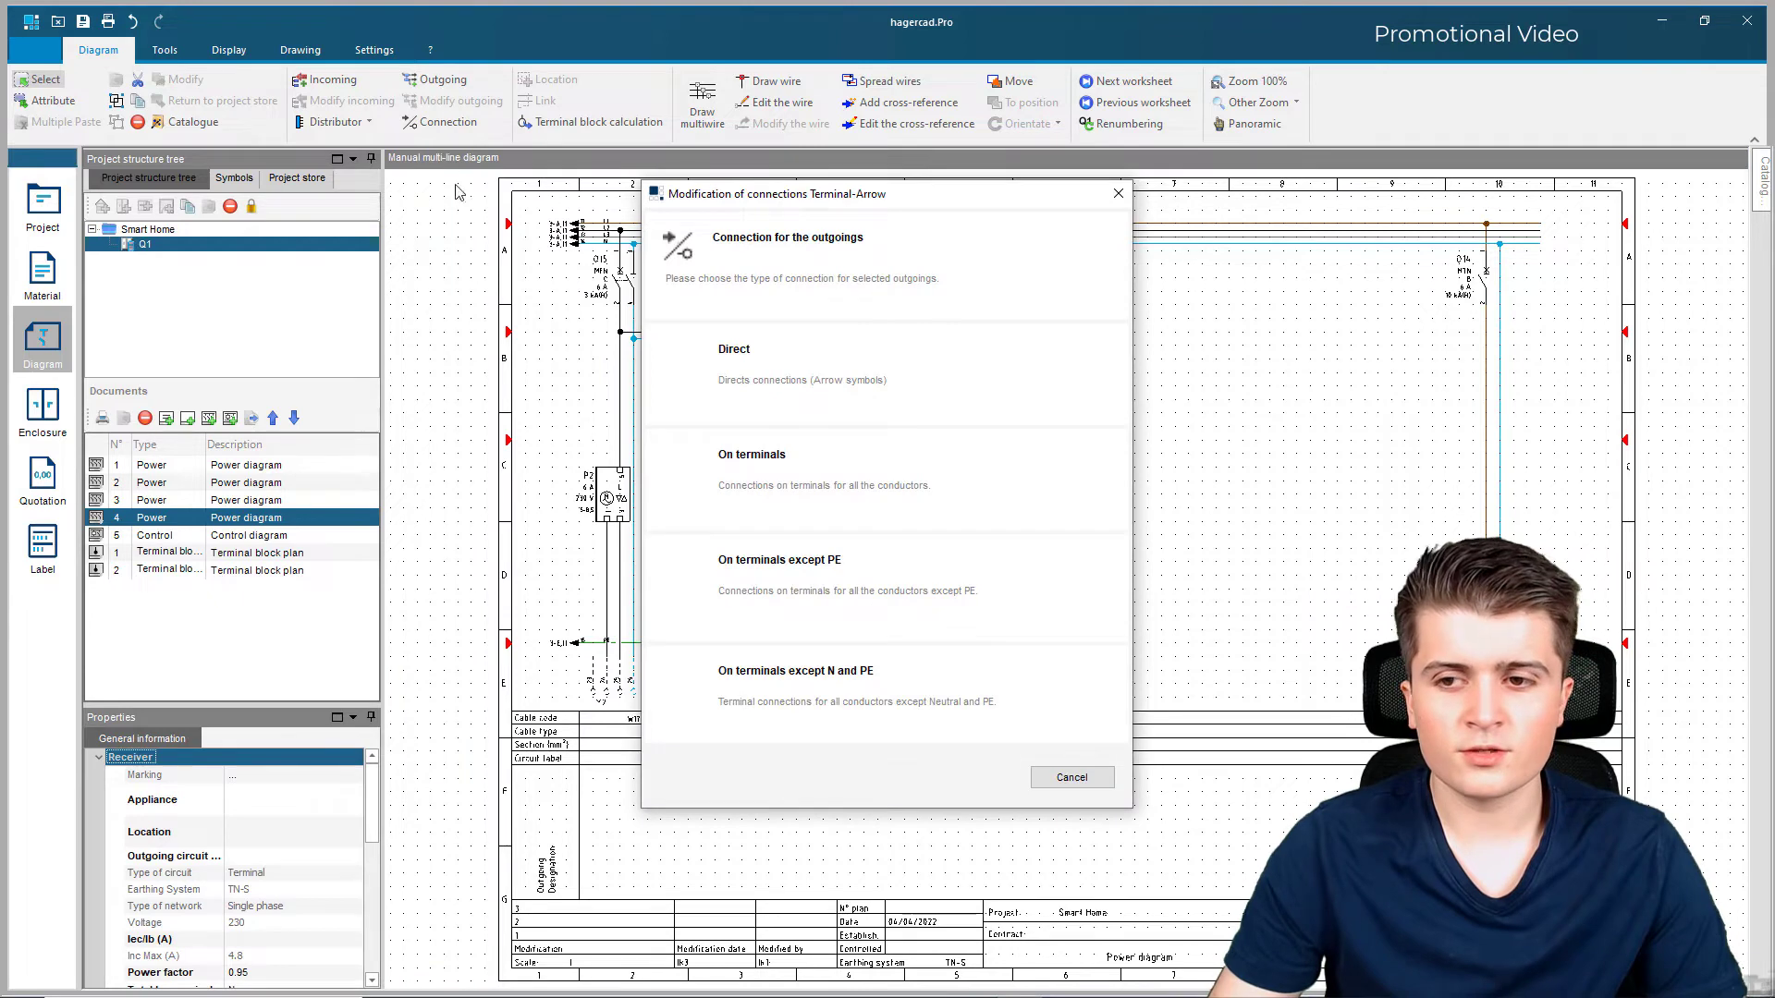
{"action": "left_click", "coordinate": [775, 511]}
{"action": "left_click", "coordinate": [1121, 643]}
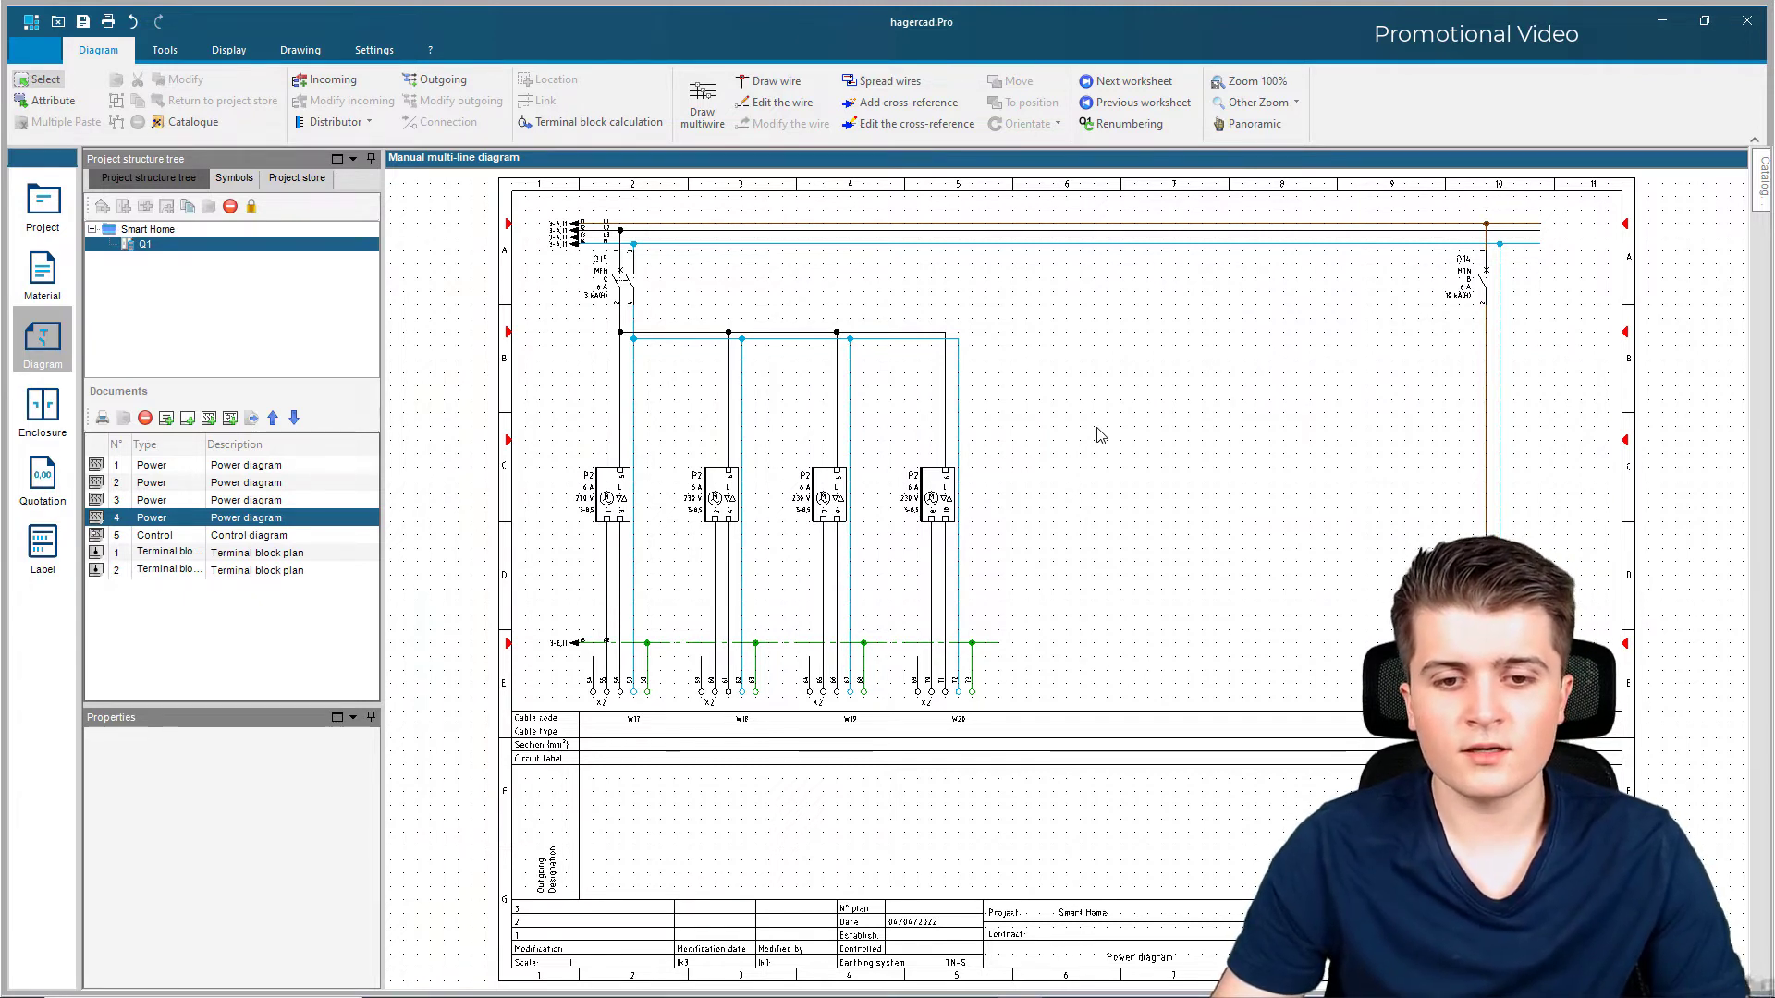
Step: Add a power sheet and reorder it to position 5, ahead of the control diagram
{"action": "left_click", "coordinate": [208, 419]}
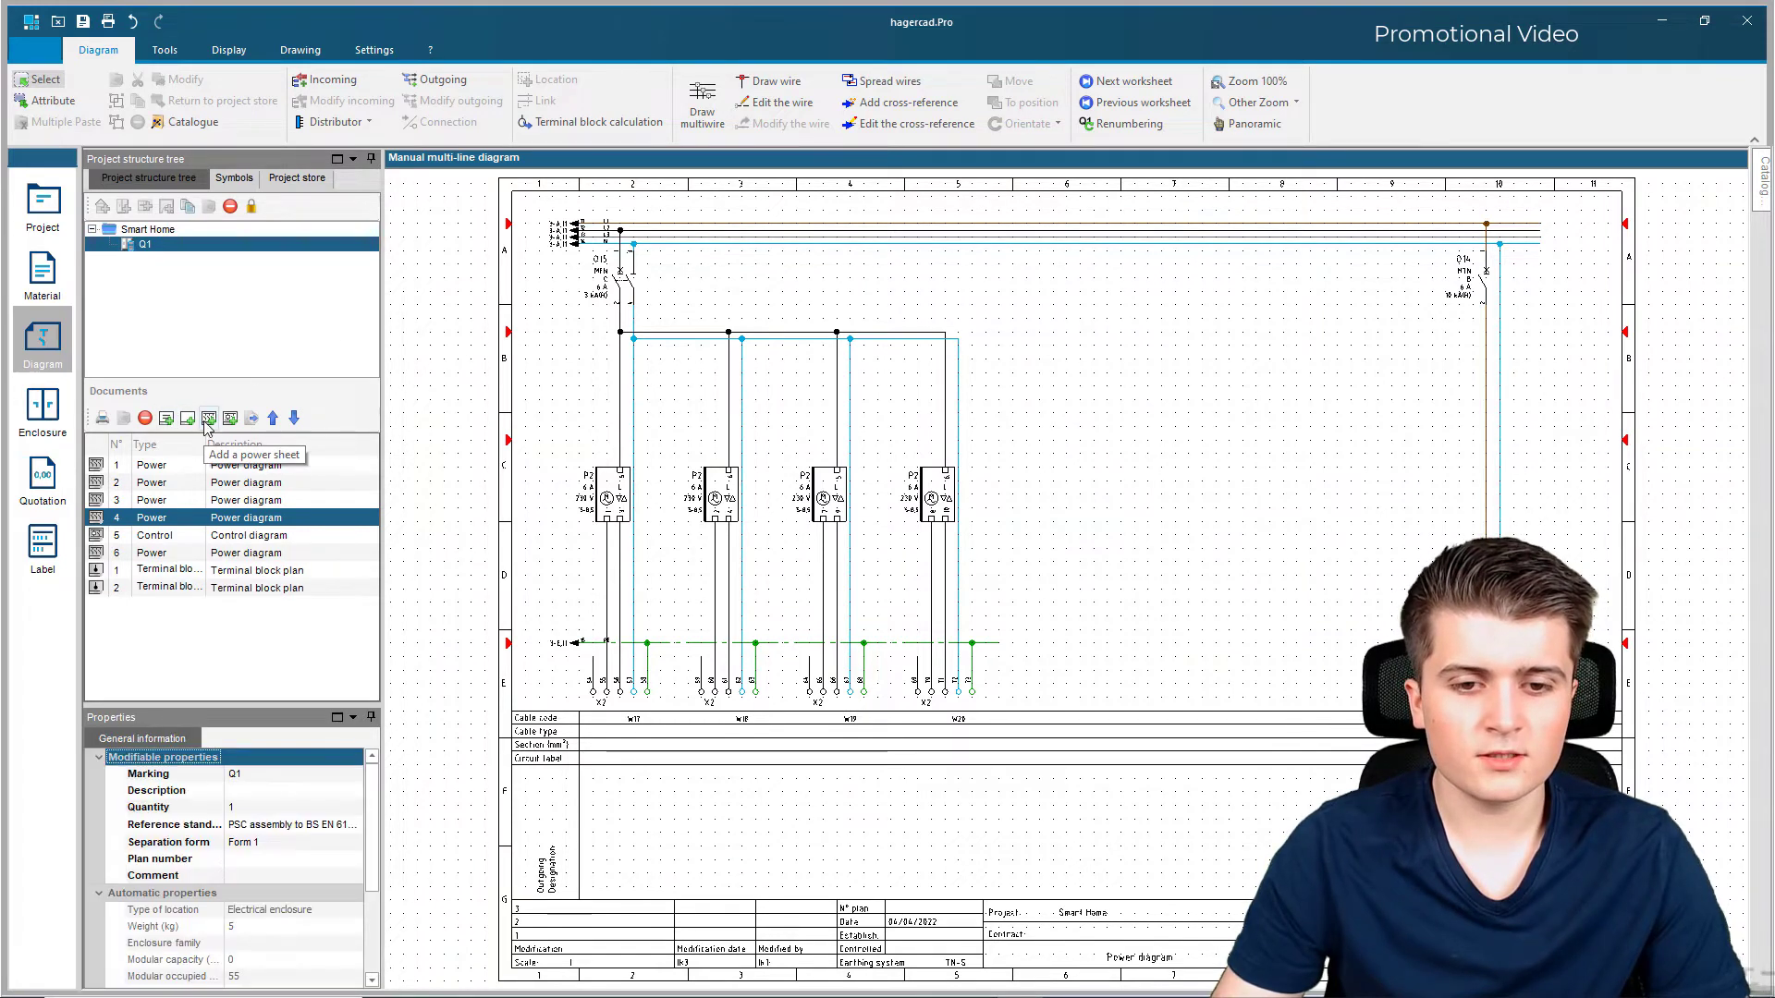
{"action": "left_click", "coordinate": [160, 537]}
{"action": "left_click", "coordinate": [136, 555]}
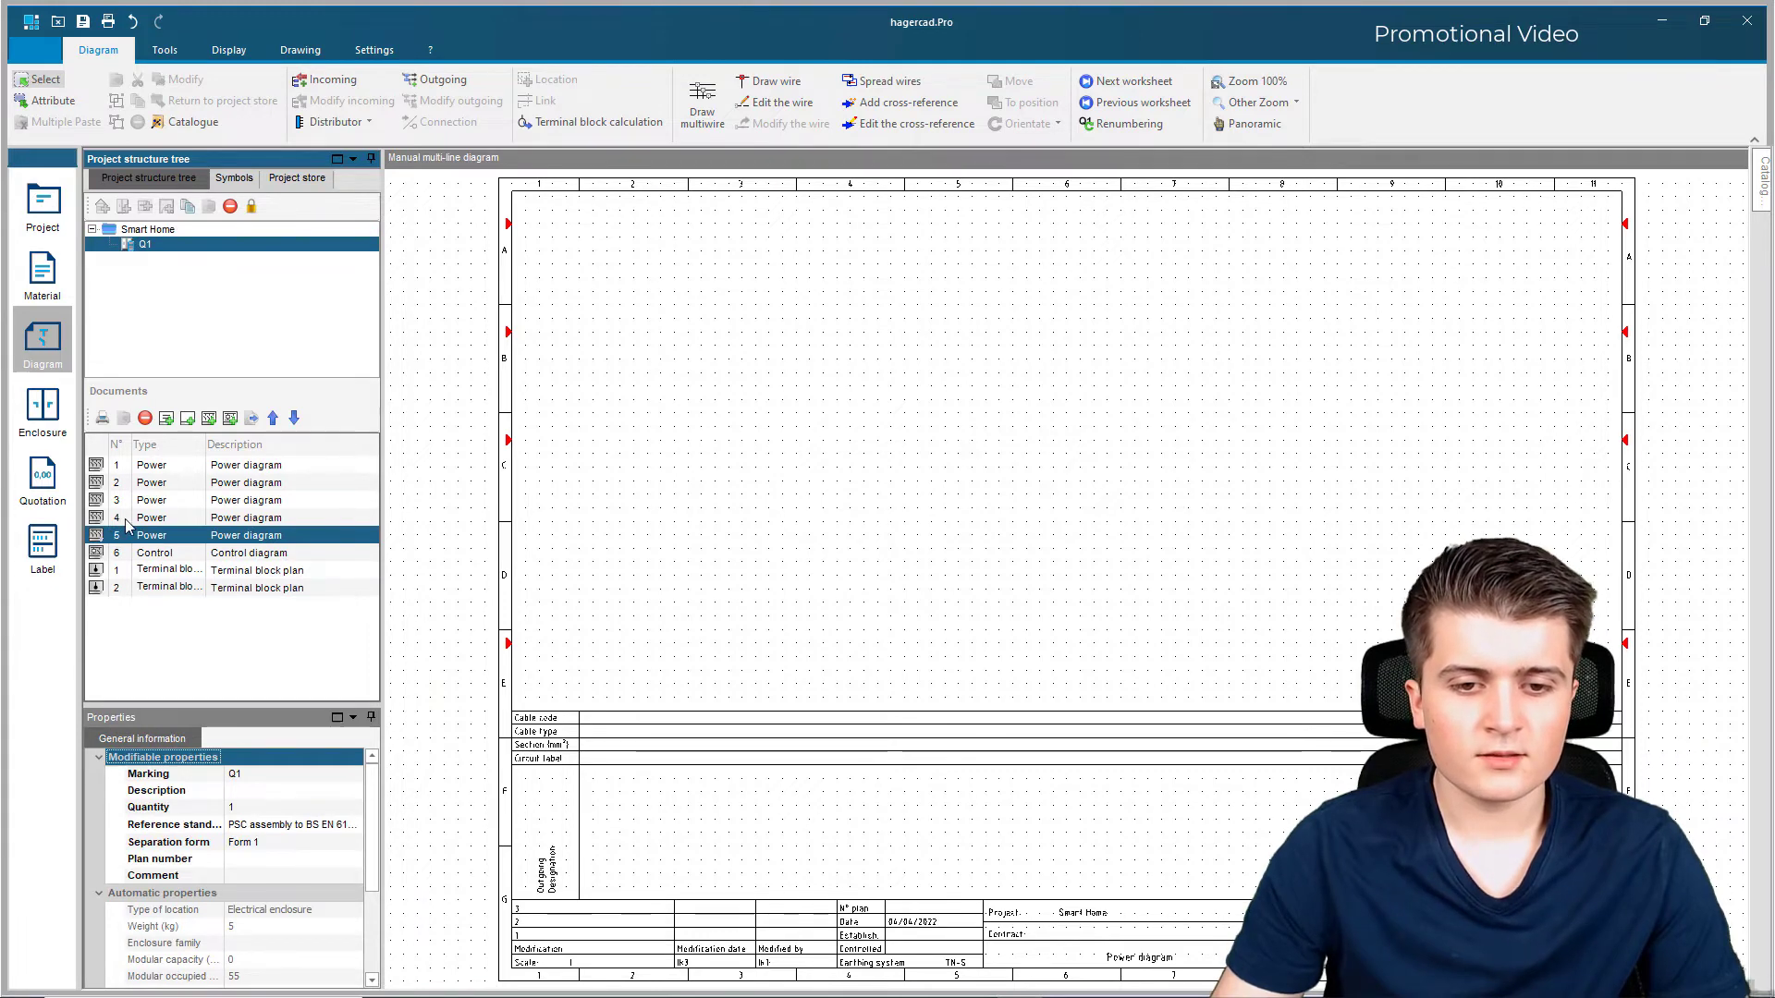
Step: On power diagram worksheet 4, extend the PE wire from beyond outgoing W20 across to column 11
{"action": "left_click", "coordinate": [134, 517]}
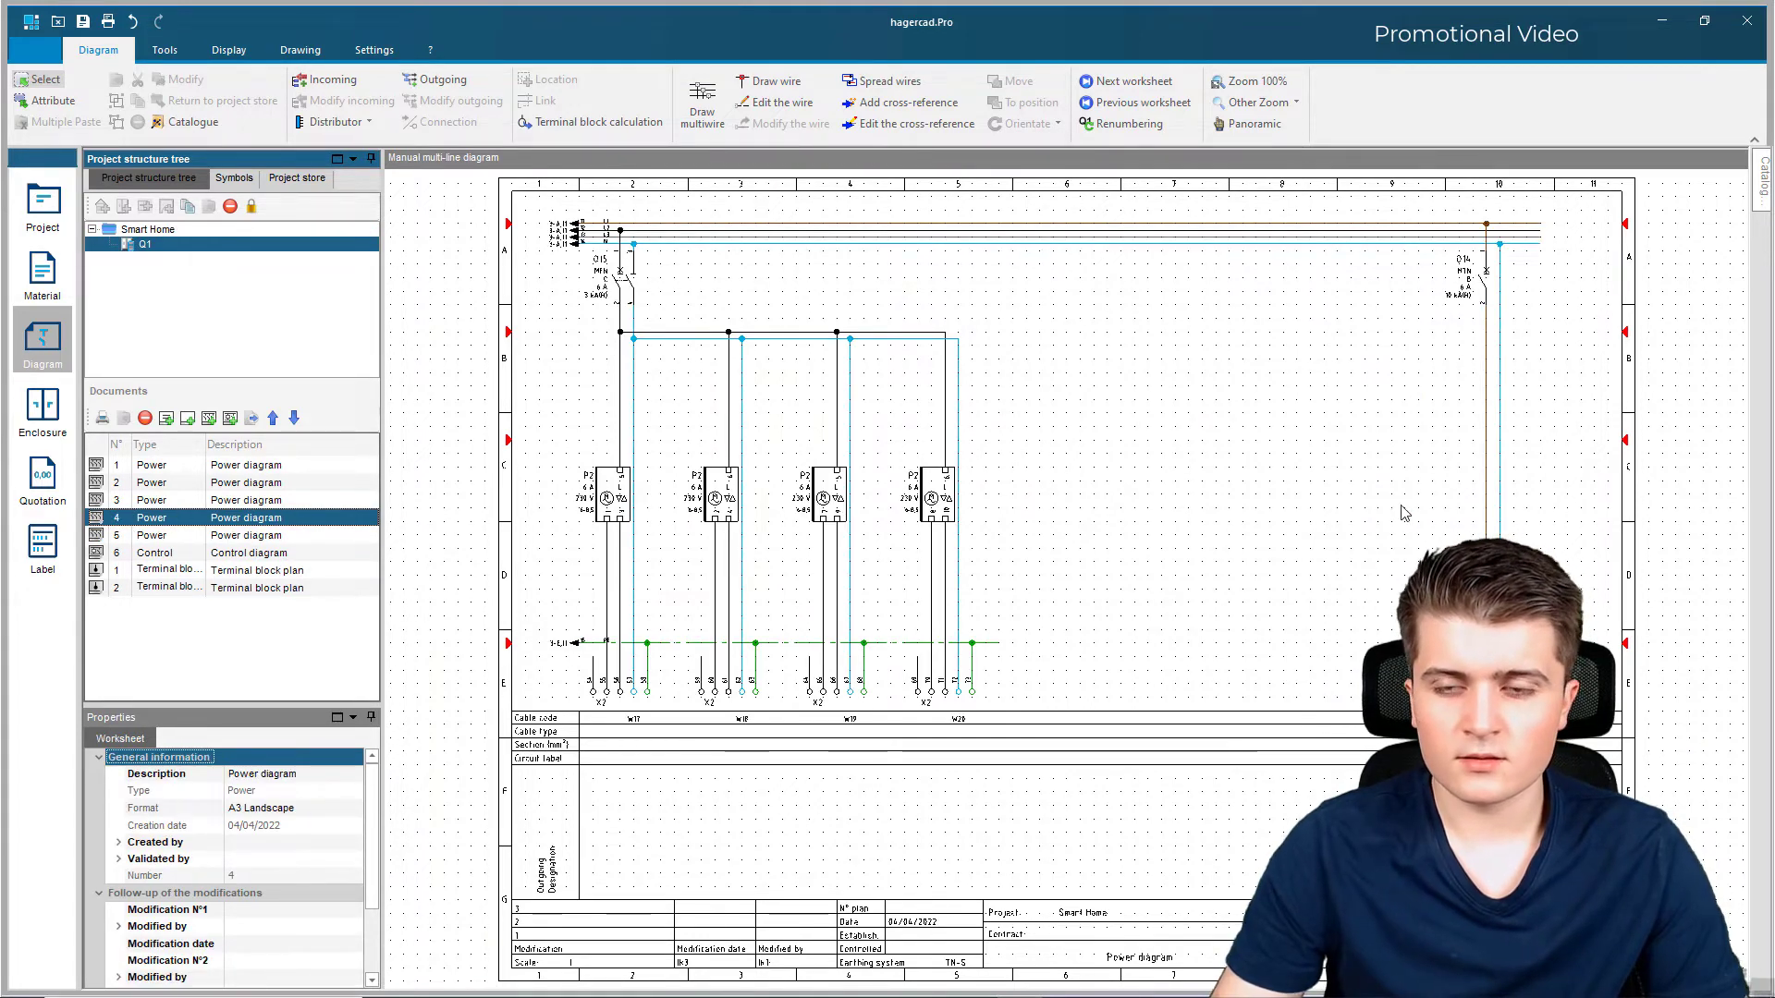
{"action": "left_click", "coordinate": [1026, 610]}
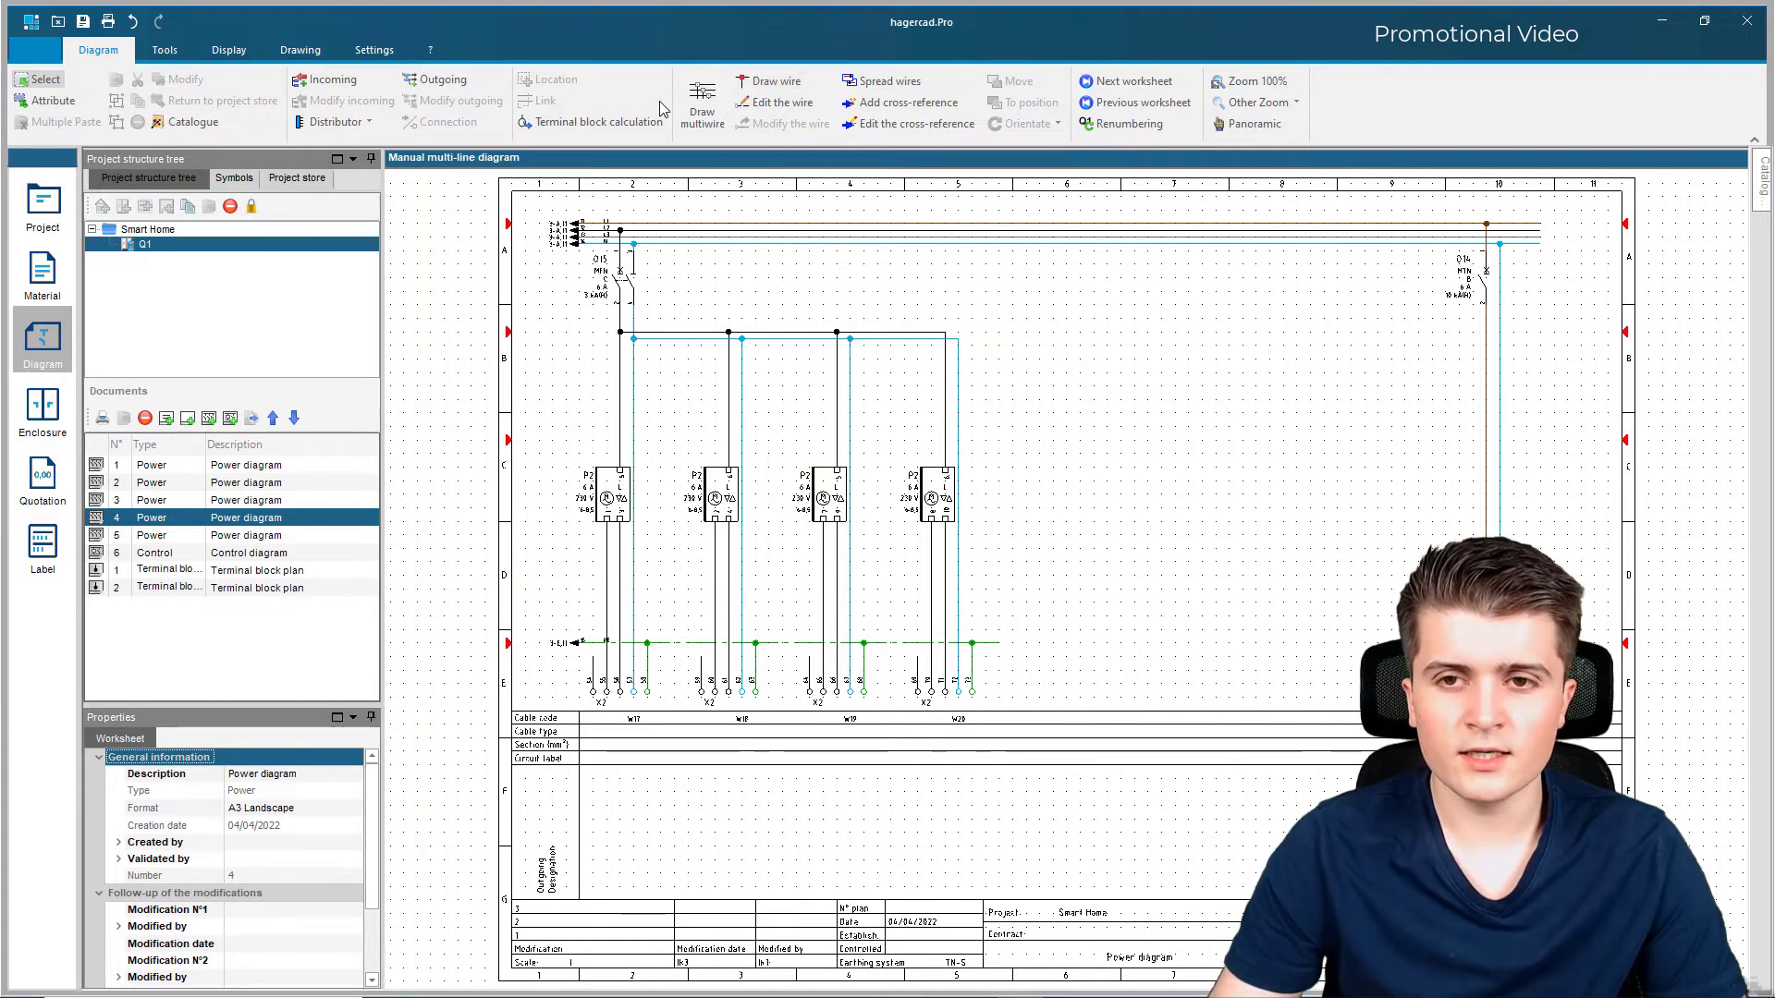
{"action": "left_click", "coordinate": [993, 643]}
{"action": "left_click", "coordinate": [1602, 643]}
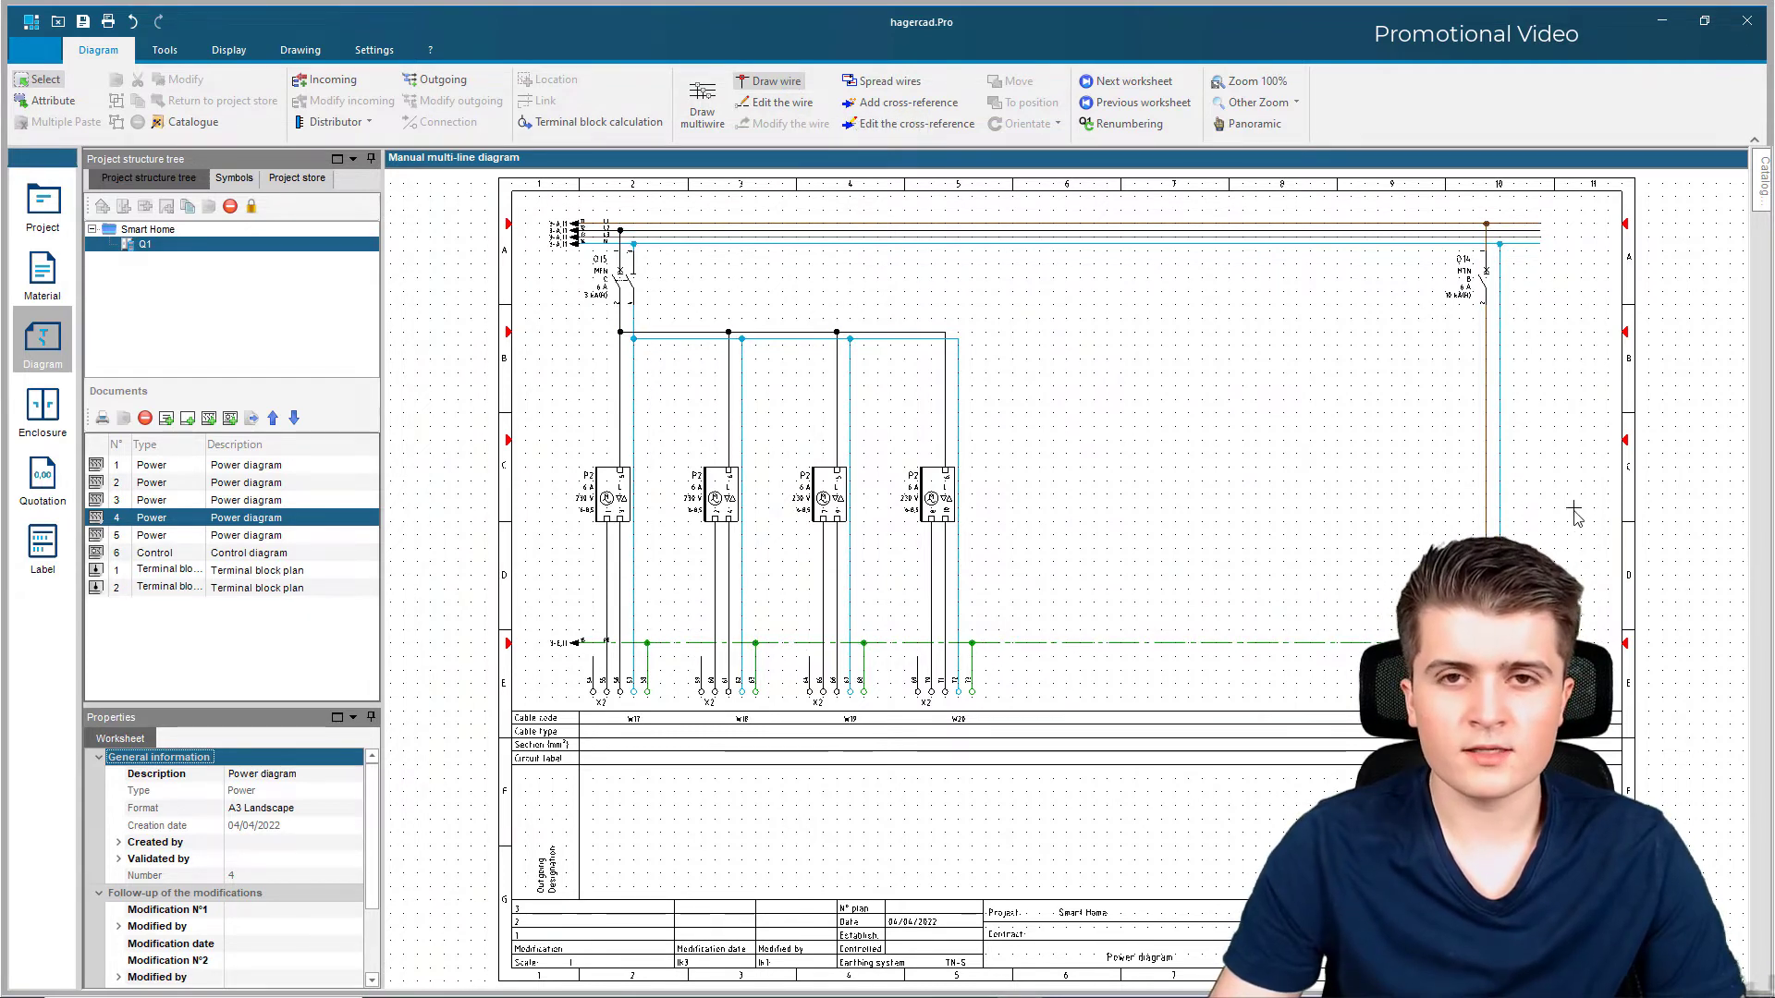
{"action": "key", "text": "Escape"}
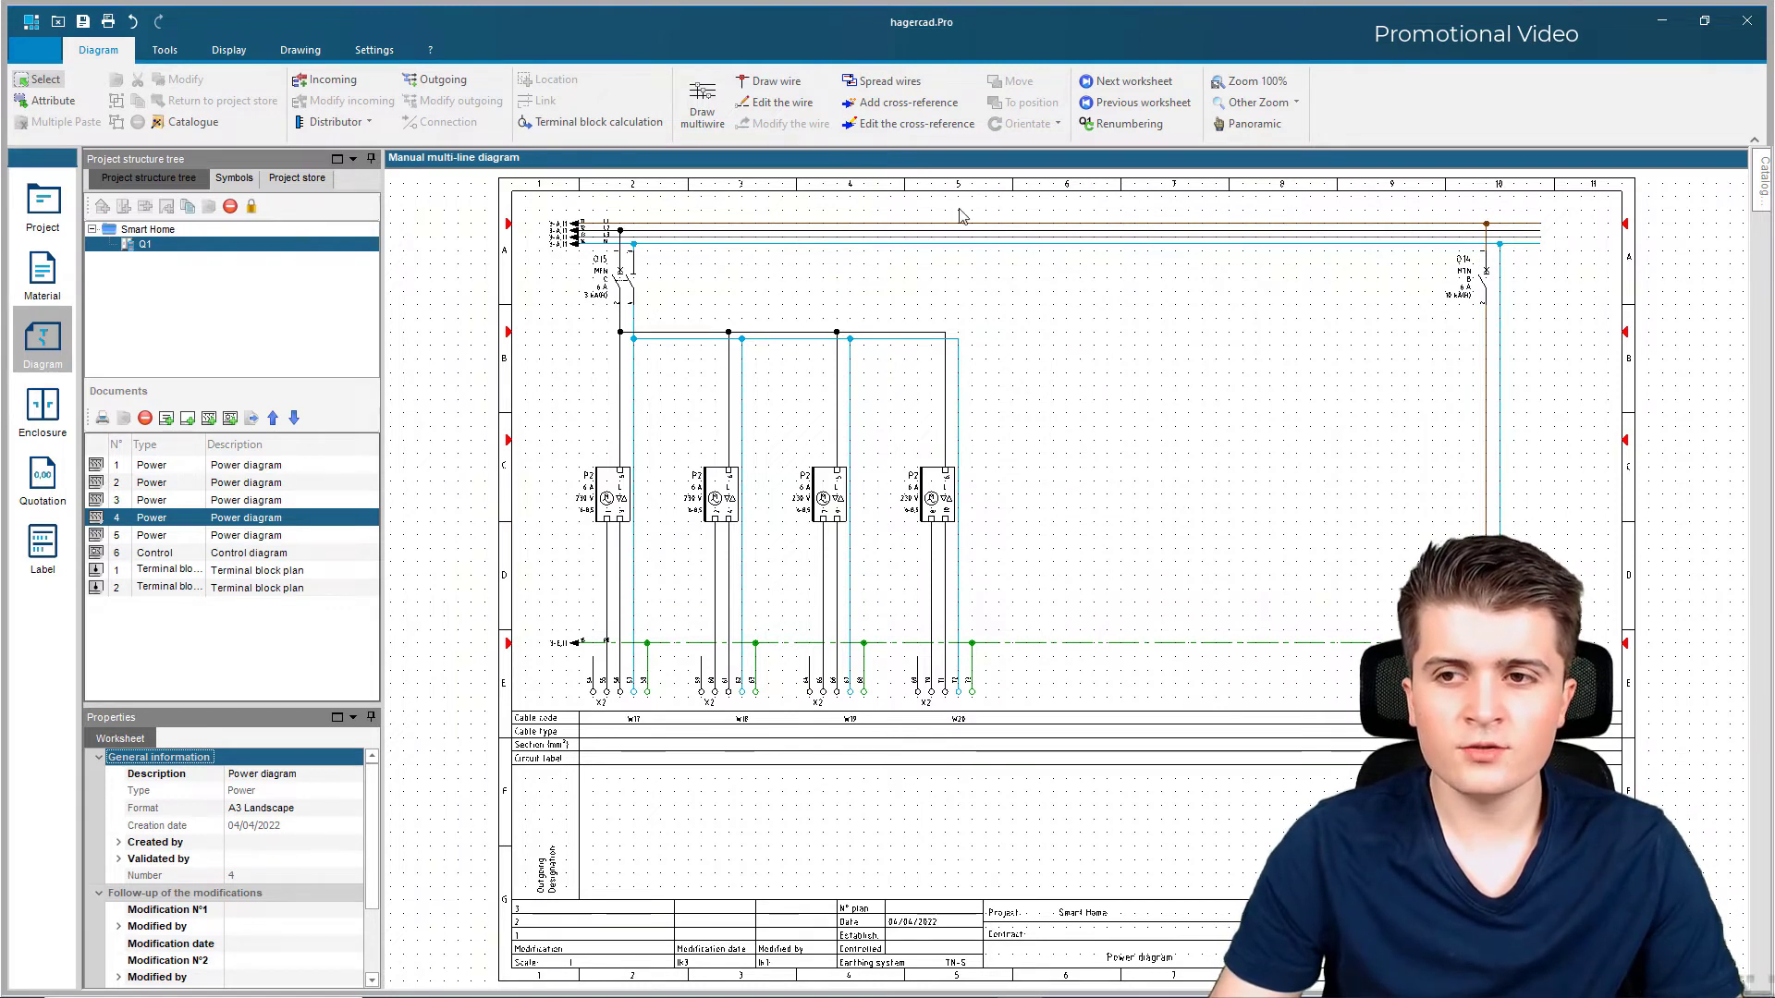
Step: Spread the supply wires and PE wire from the column 11 end of worksheet 4 onto power sheet 5
{"action": "left_click", "coordinate": [898, 96]}
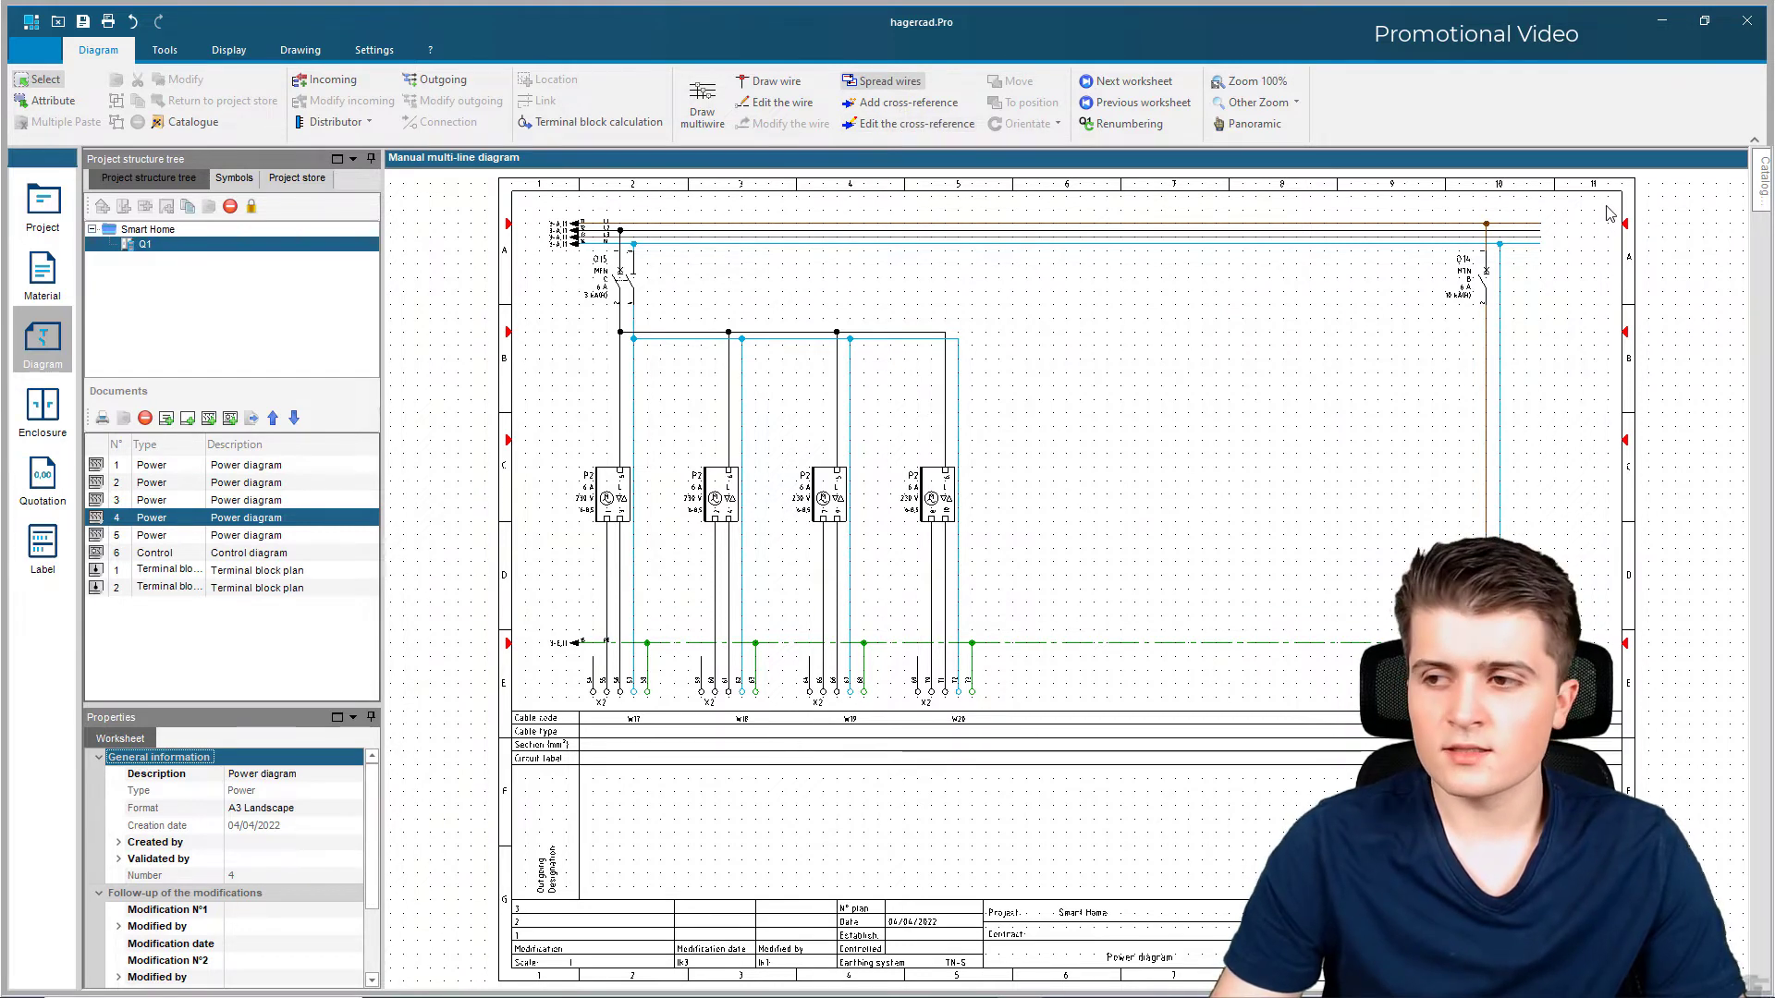
{"action": "left_click_drag", "start_coordinate": [1572, 206], "coordinate": [1529, 679]}
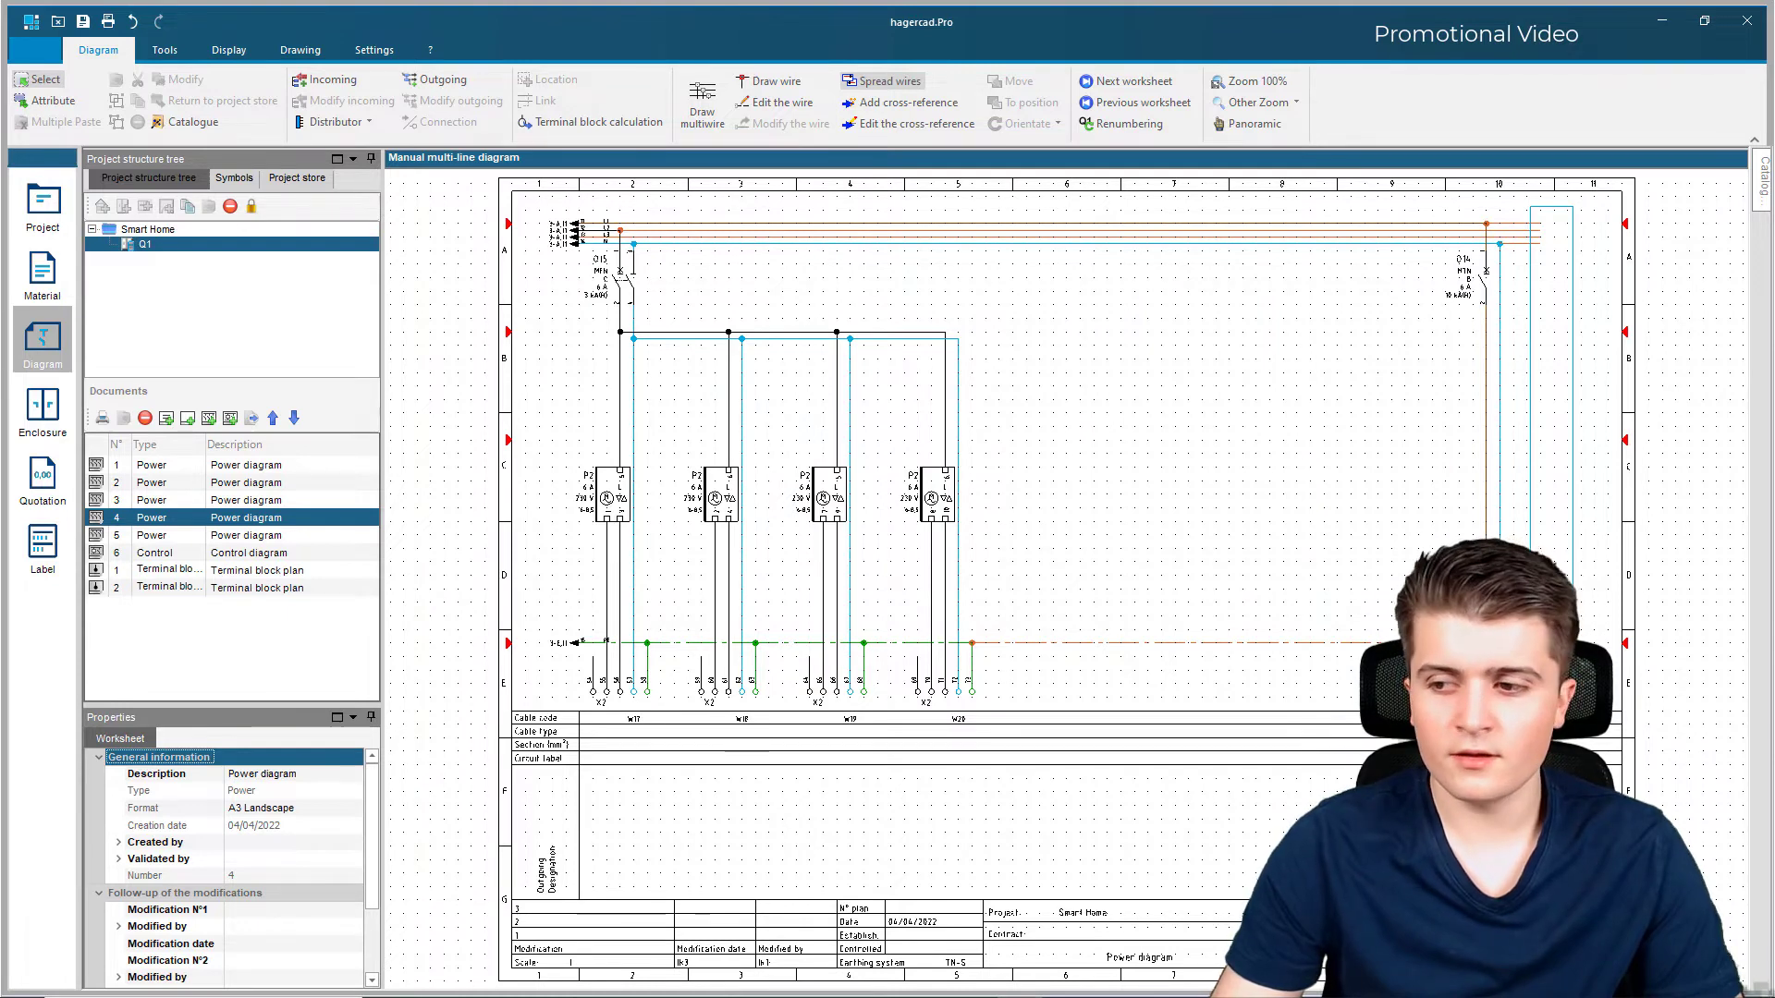
{"action": "left_click_drag", "start_coordinate": [1530, 679], "coordinate": [1530, 679]}
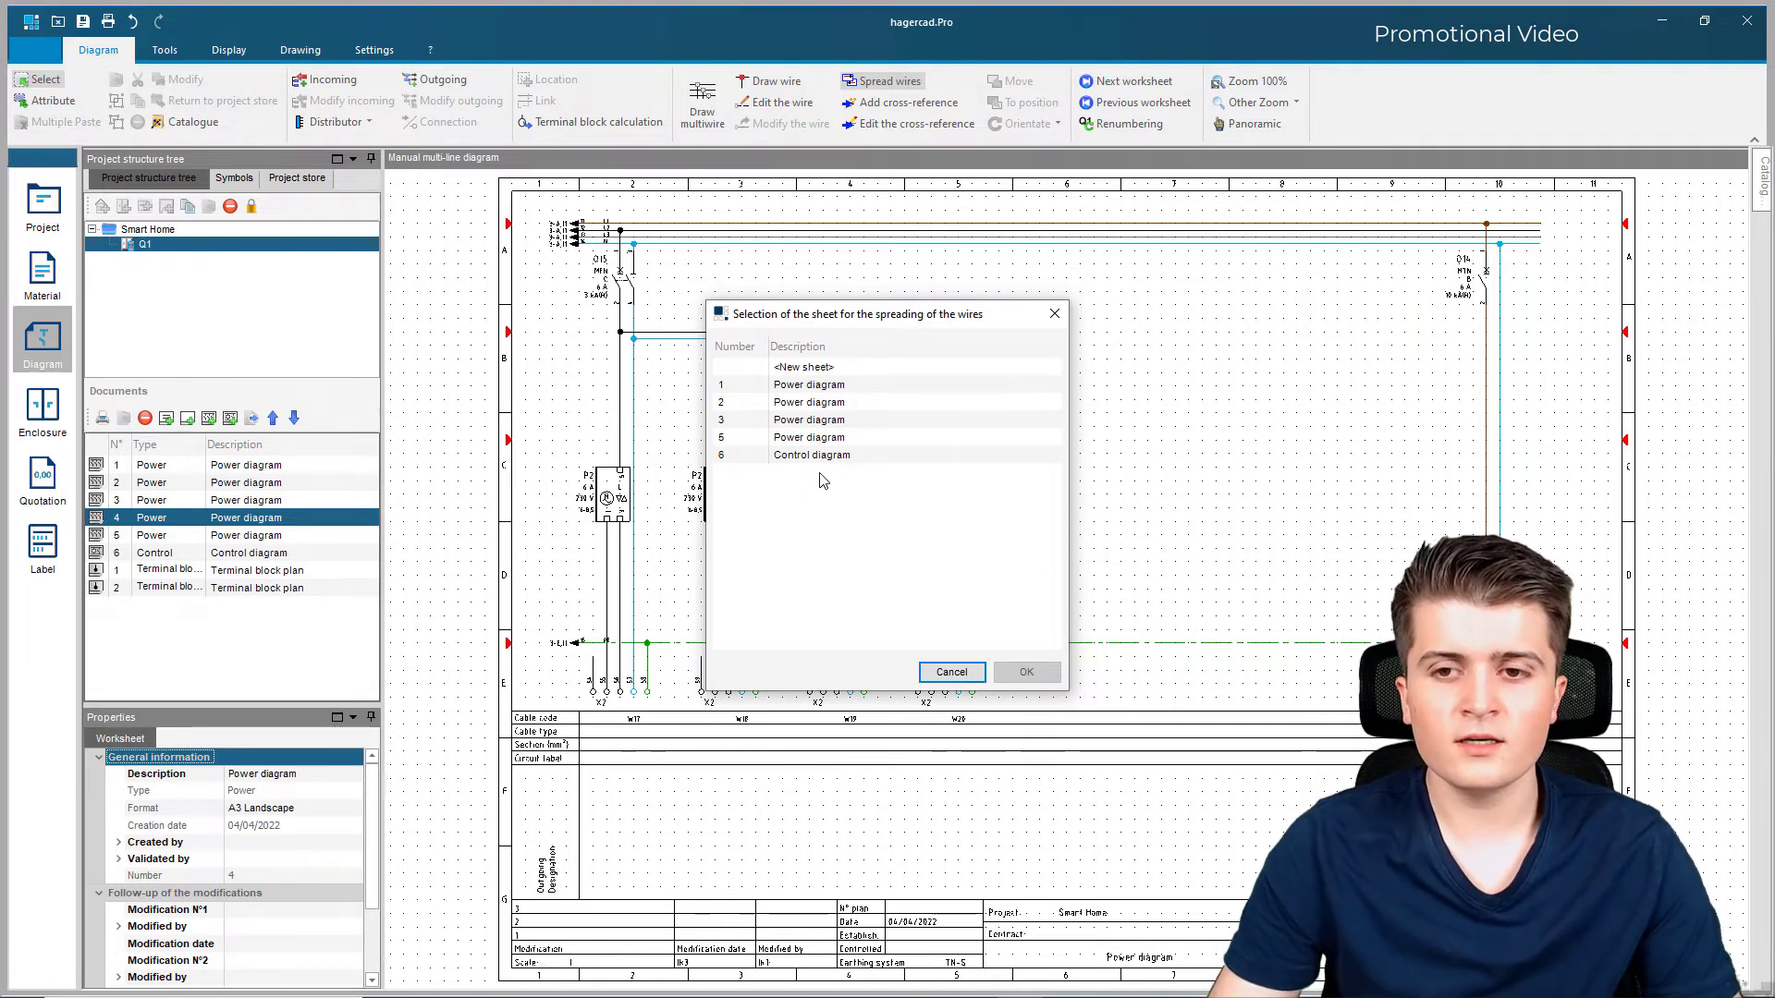
{"action": "left_click", "coordinate": [779, 444]}
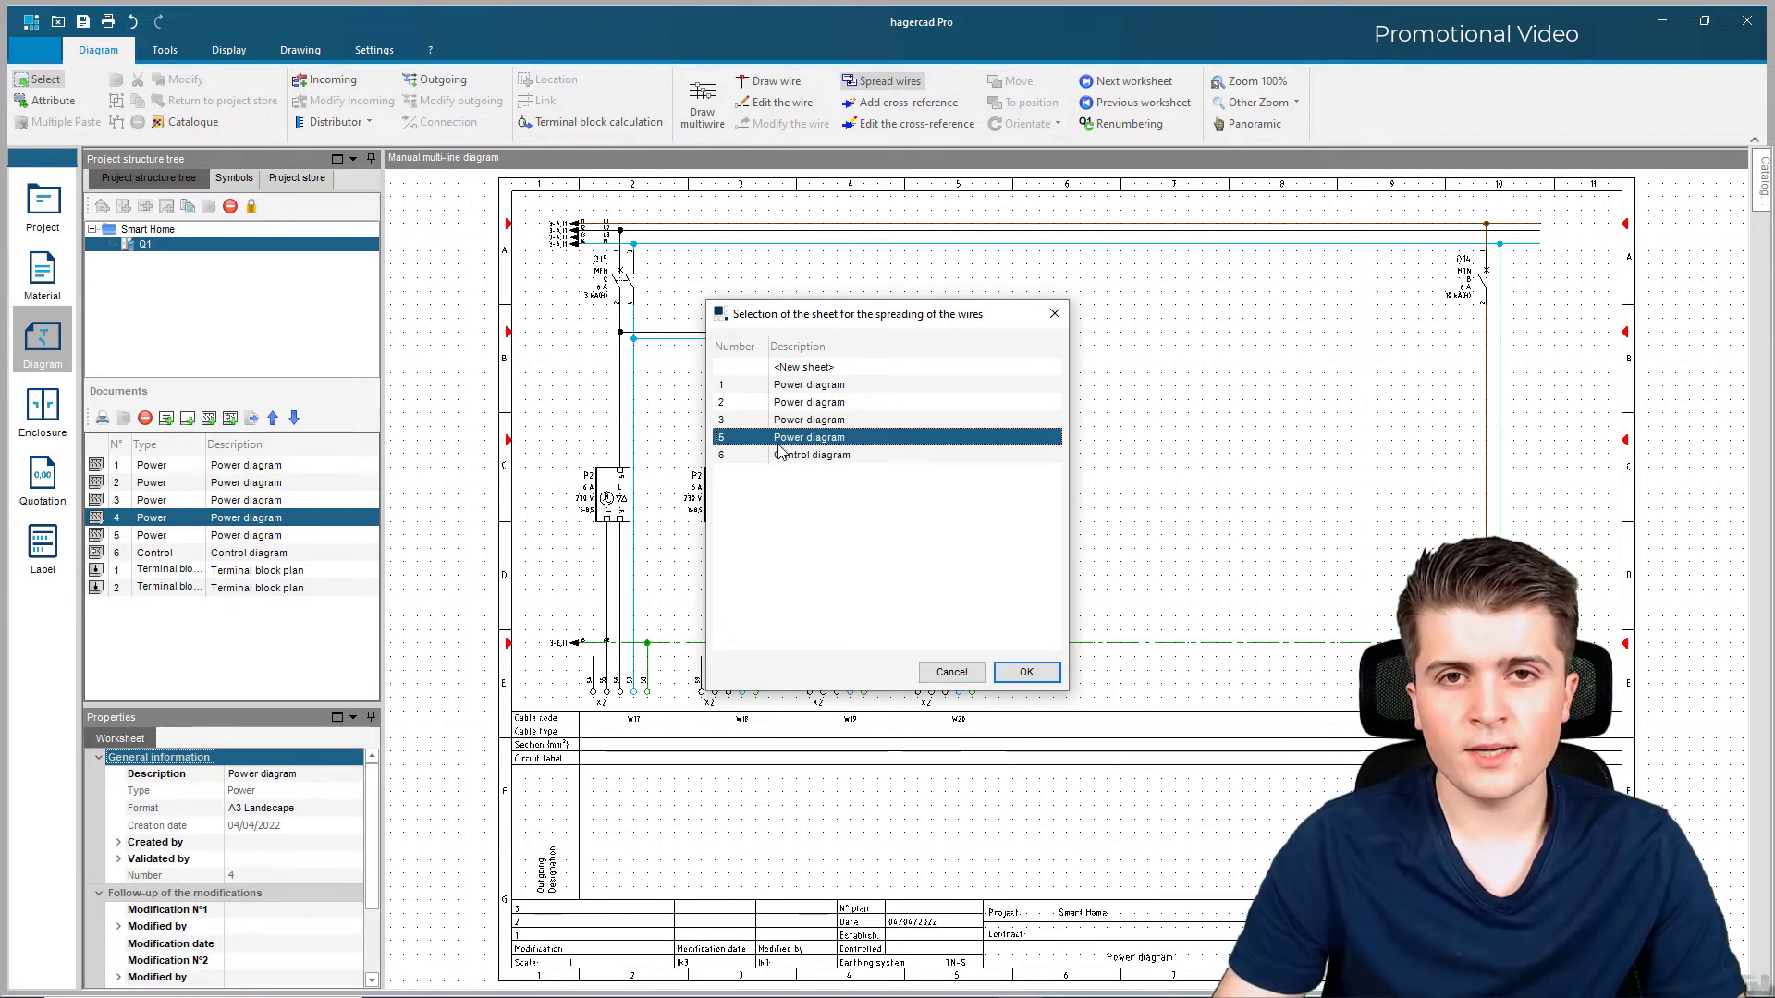
{"action": "left_click", "coordinate": [1051, 673]}
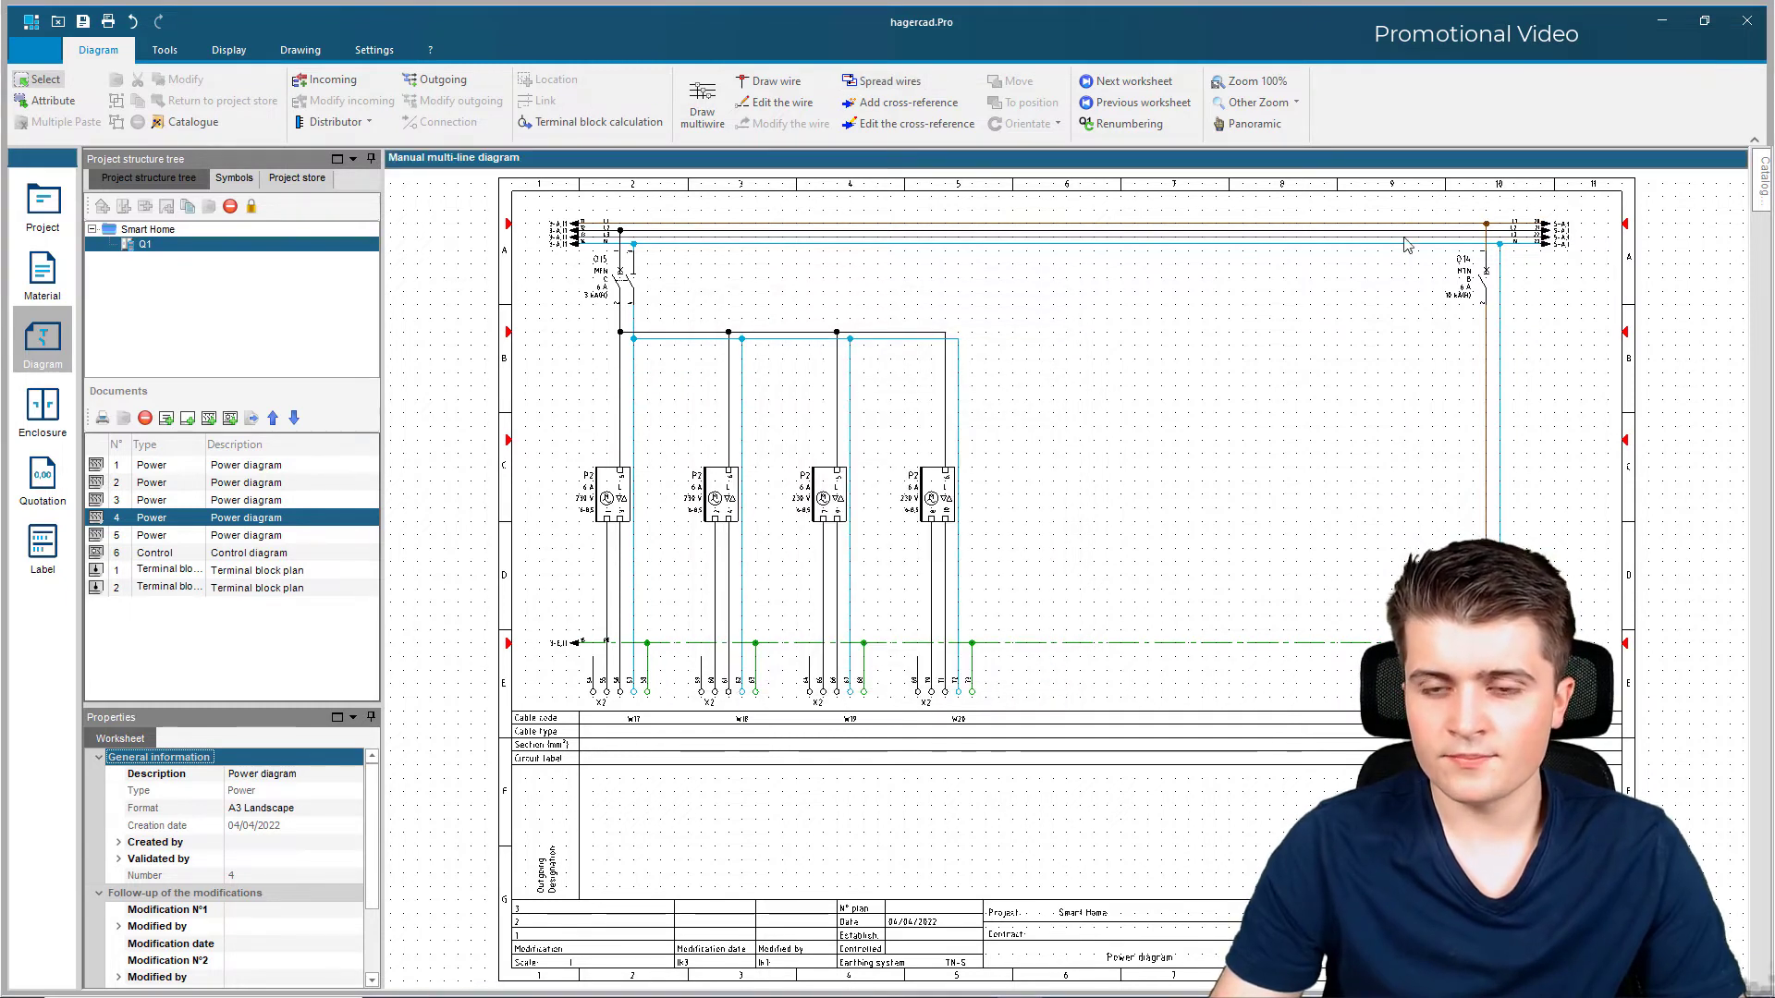
{"action": "left_click", "coordinate": [189, 537]}
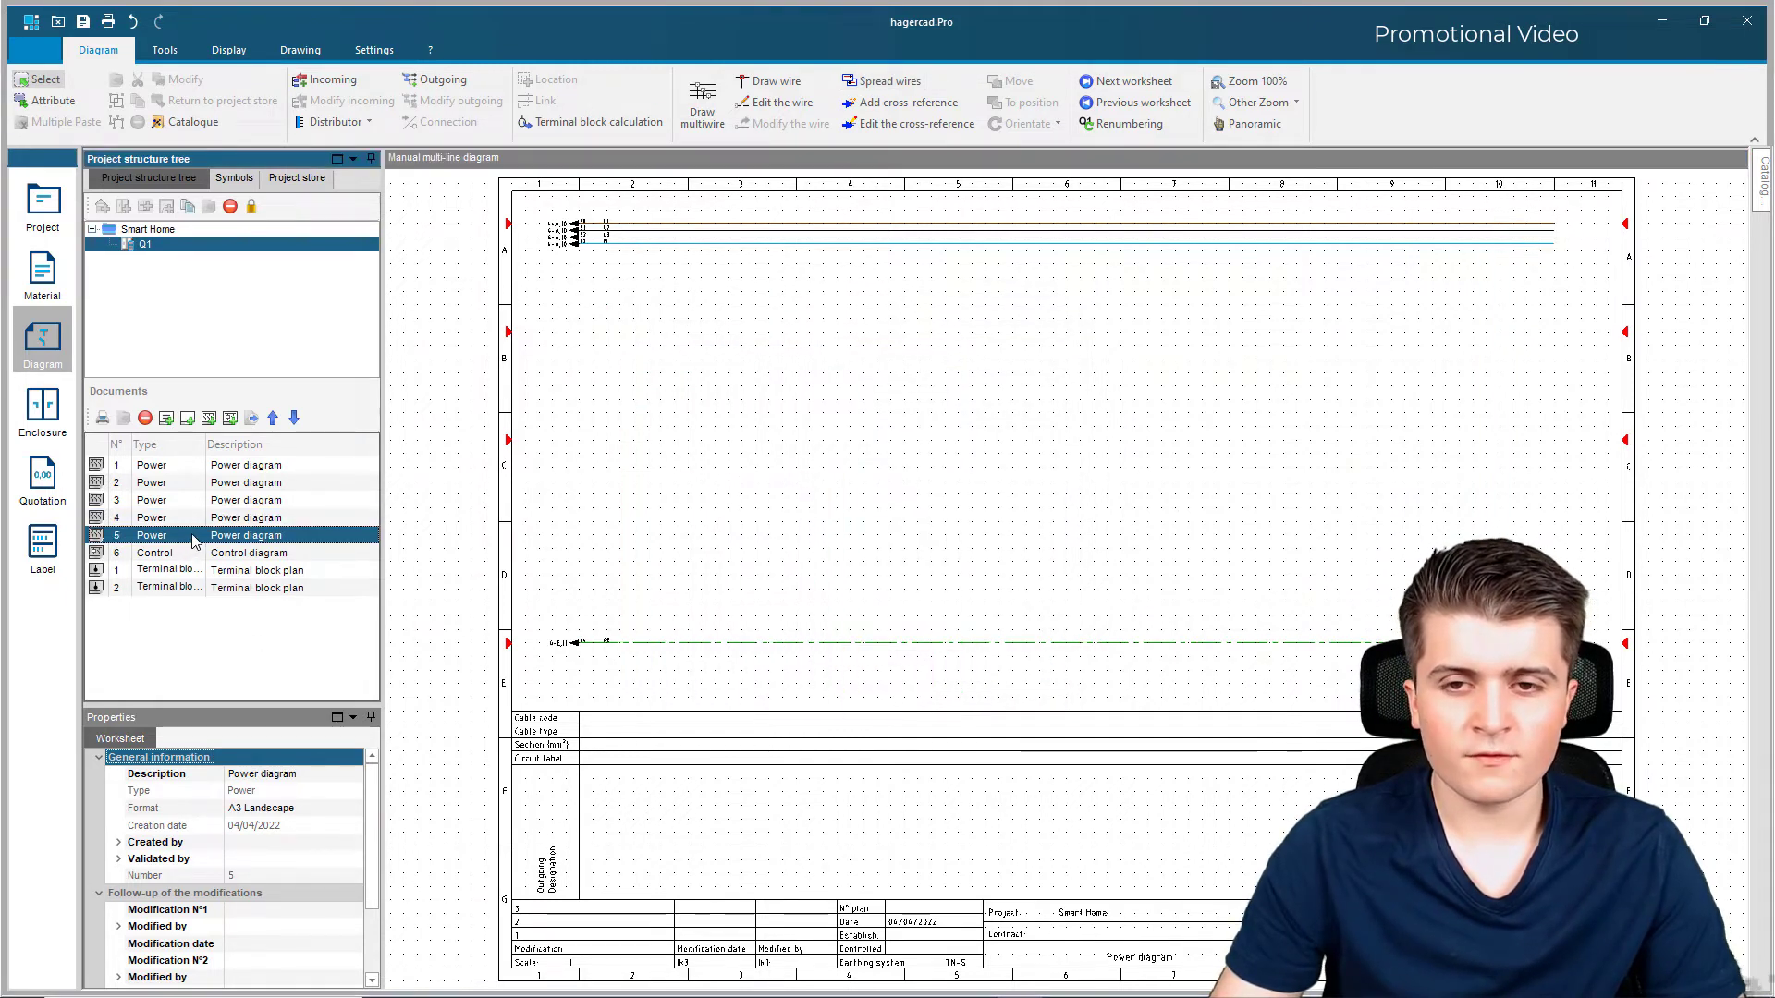
Step: Delete power sheet 5 and reopen power diagram worksheet 4
{"action": "left_click", "coordinate": [583, 256]}
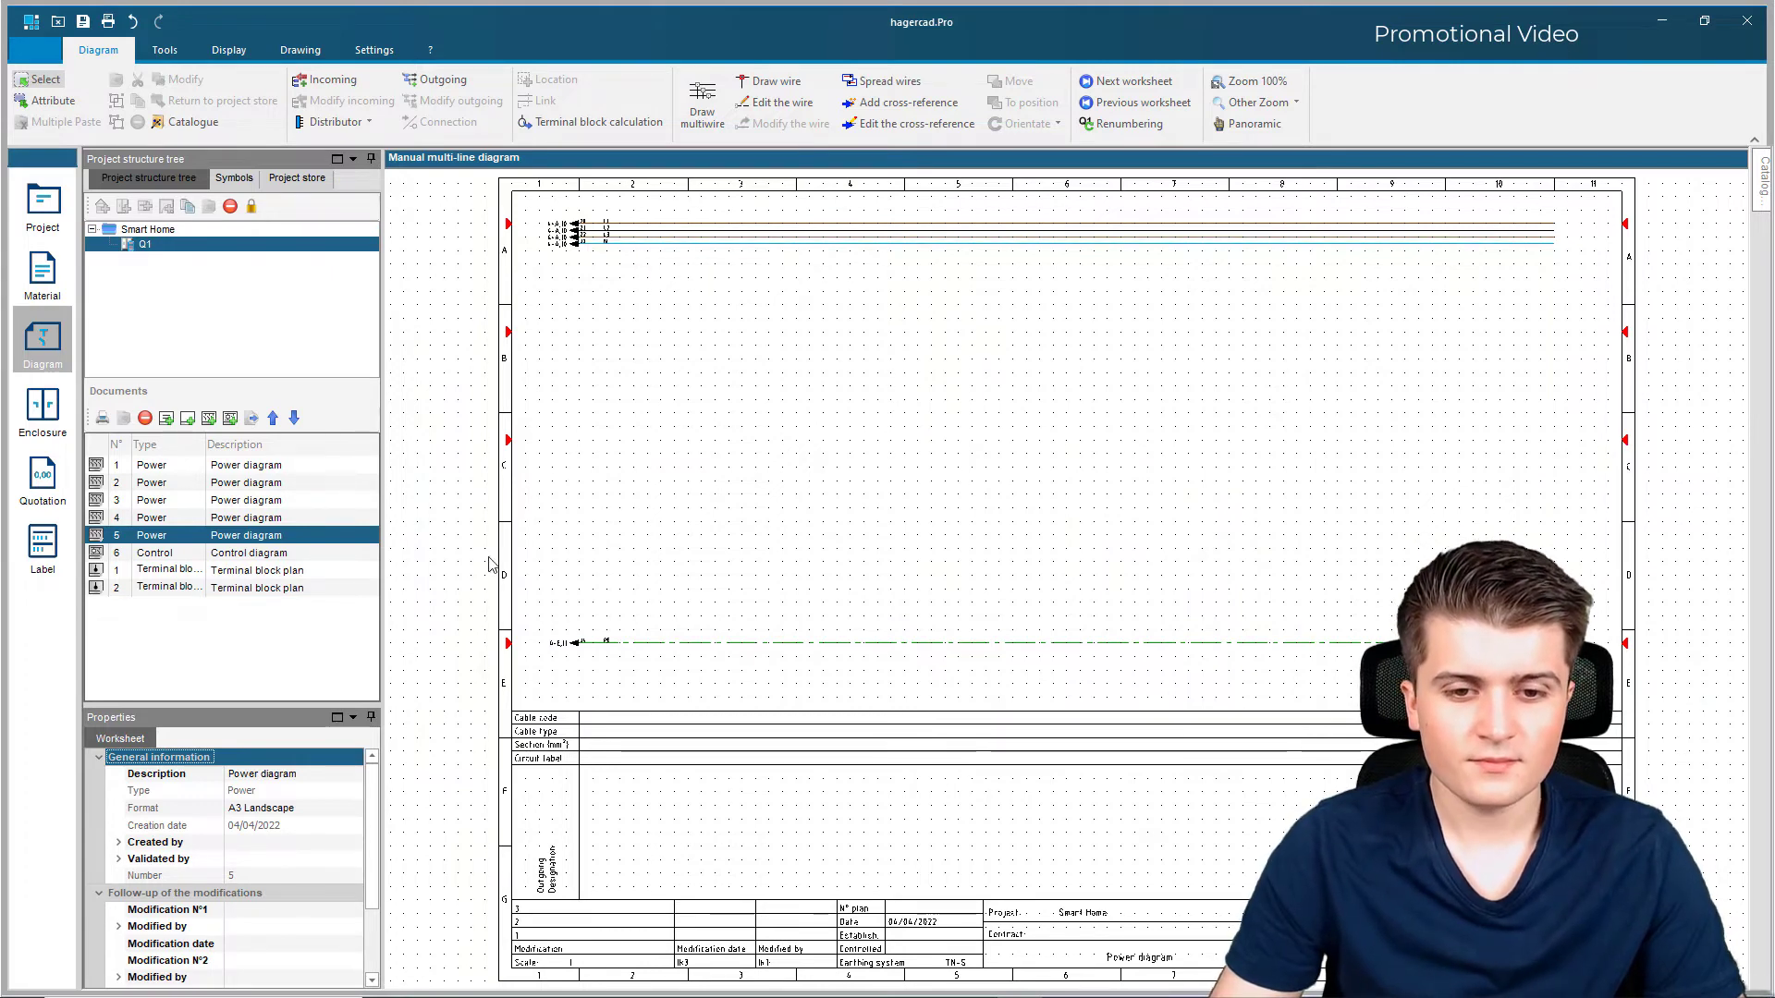
{"action": "left_click", "coordinate": [146, 420]}
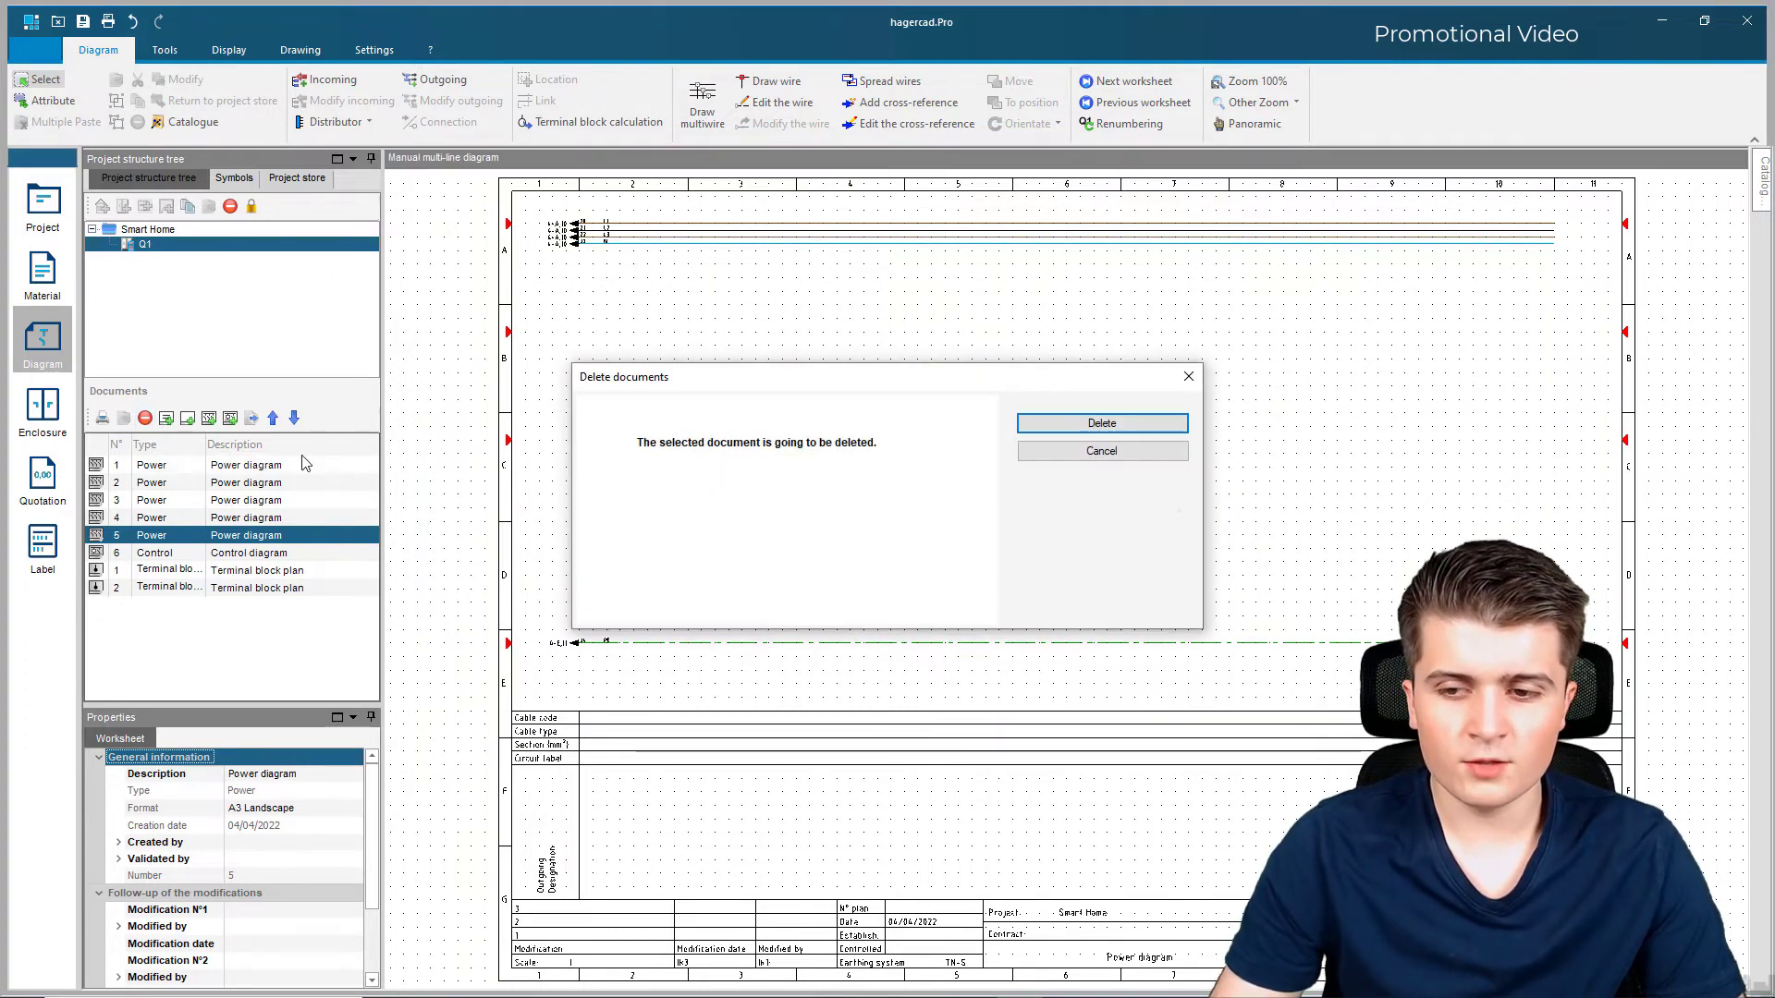
{"action": "left_click", "coordinate": [1100, 424]}
{"action": "double_click", "coordinate": [190, 519]}
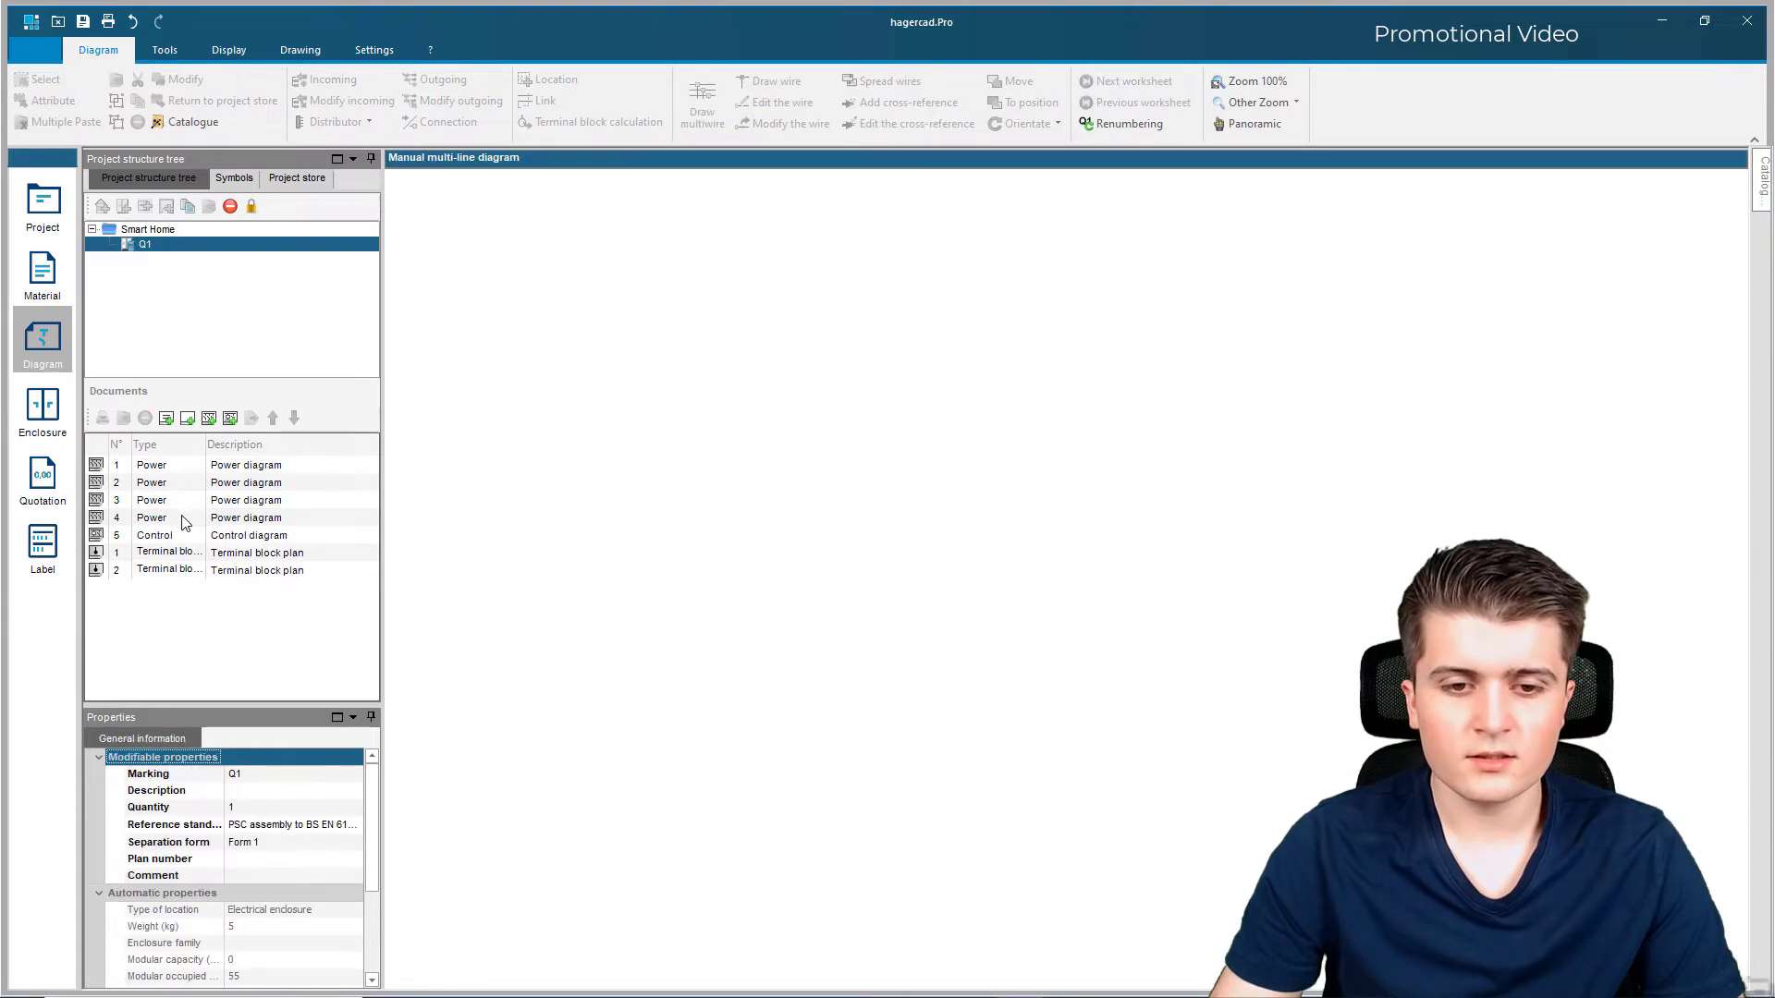
Step: Remove the cross-reference arrows from the ends of the wires beyond column 10 on worksheet 4
{"action": "left_click", "coordinate": [1582, 201]}
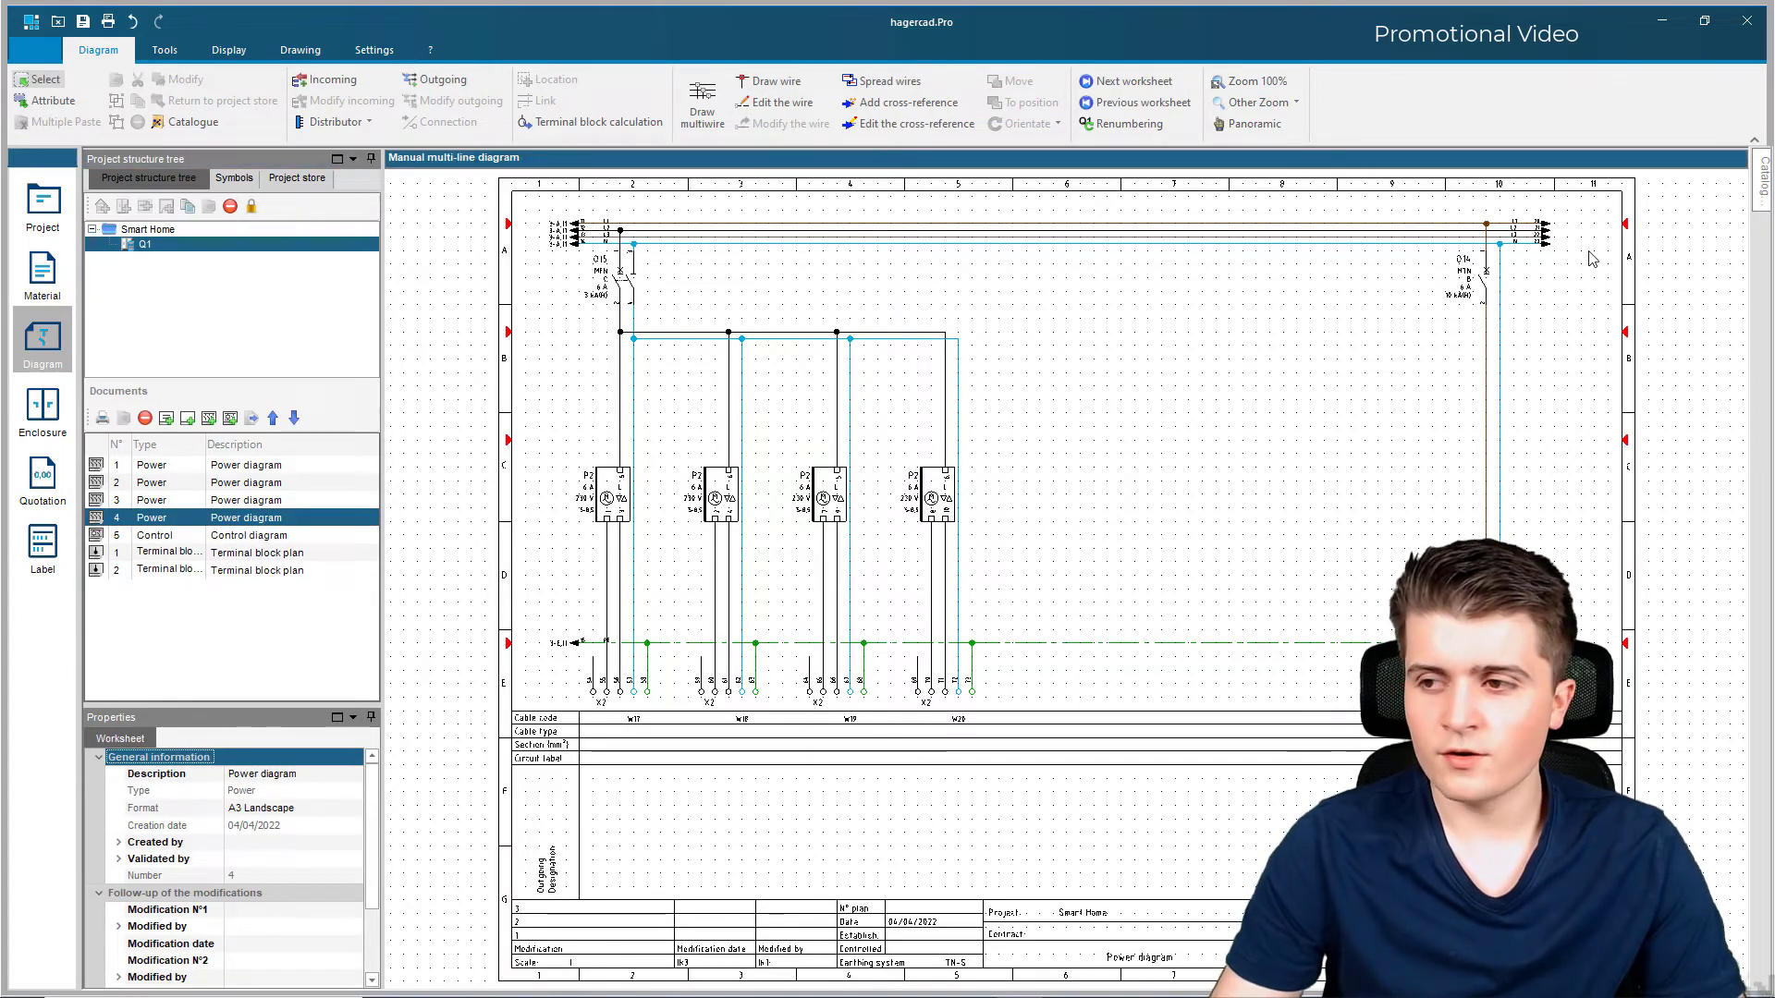
{"action": "left_click_drag", "start_coordinate": [1586, 487], "coordinate": [1499, 193]}
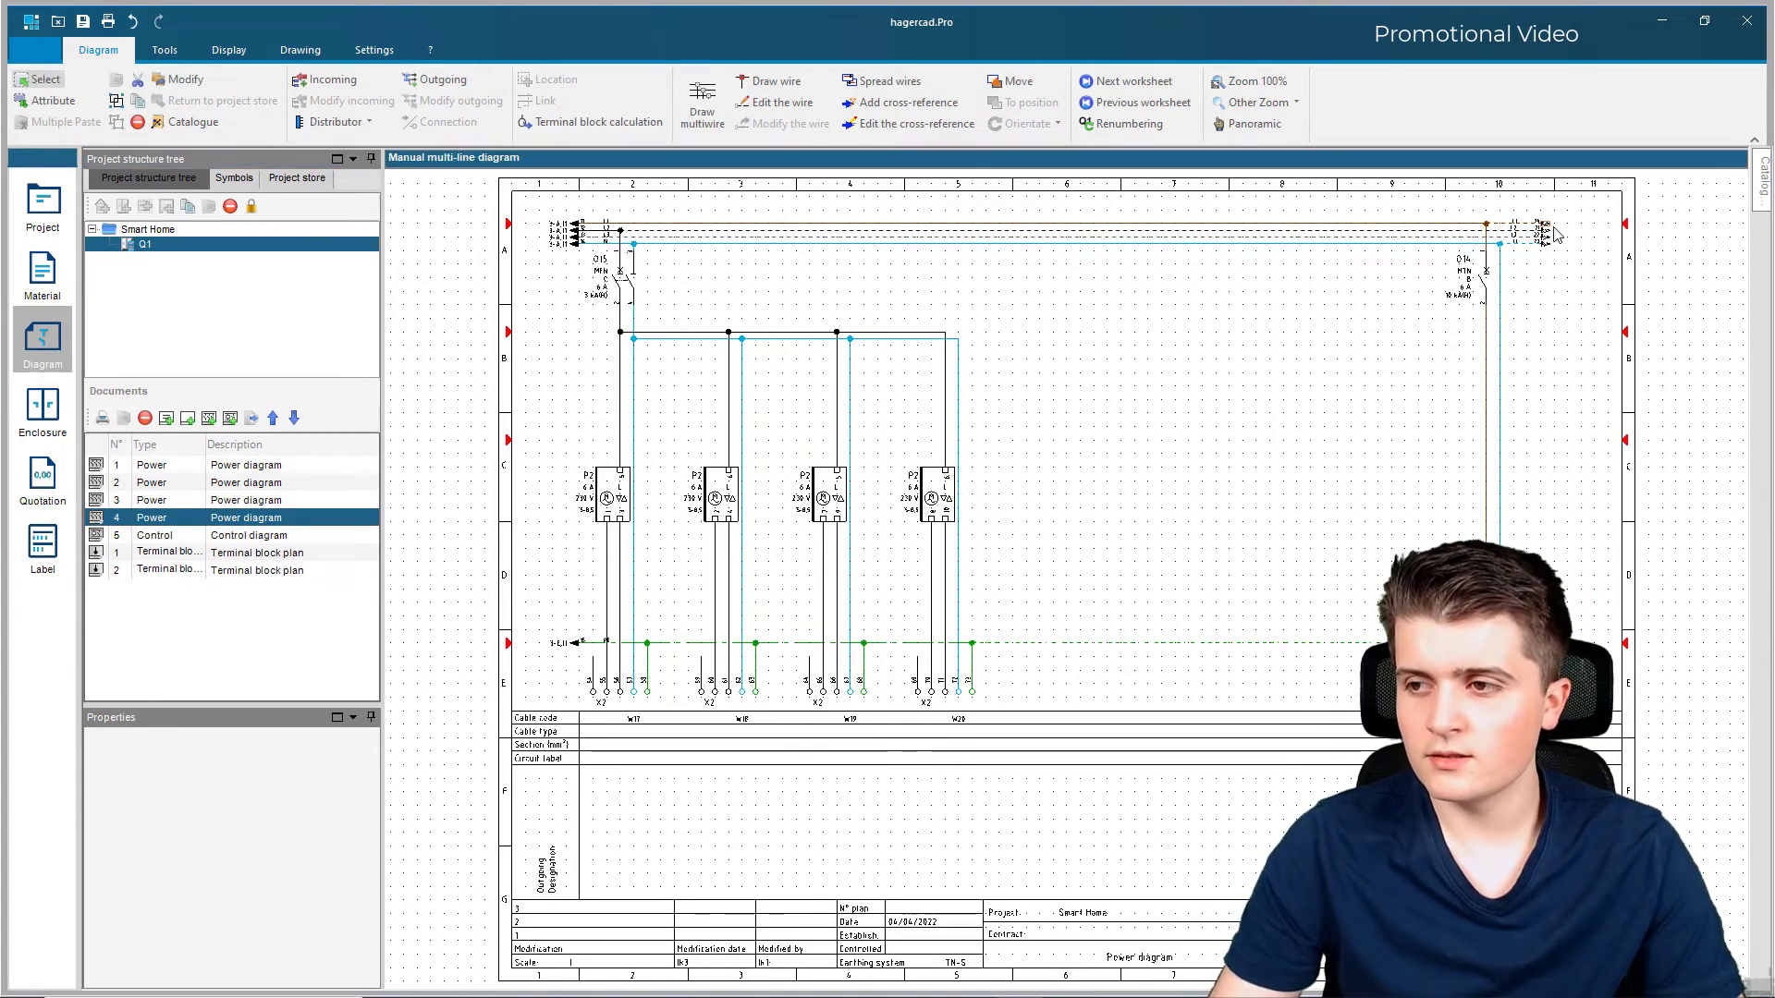
{"action": "left_click_drag", "start_coordinate": [1505, 483], "coordinate": [1493, 183]}
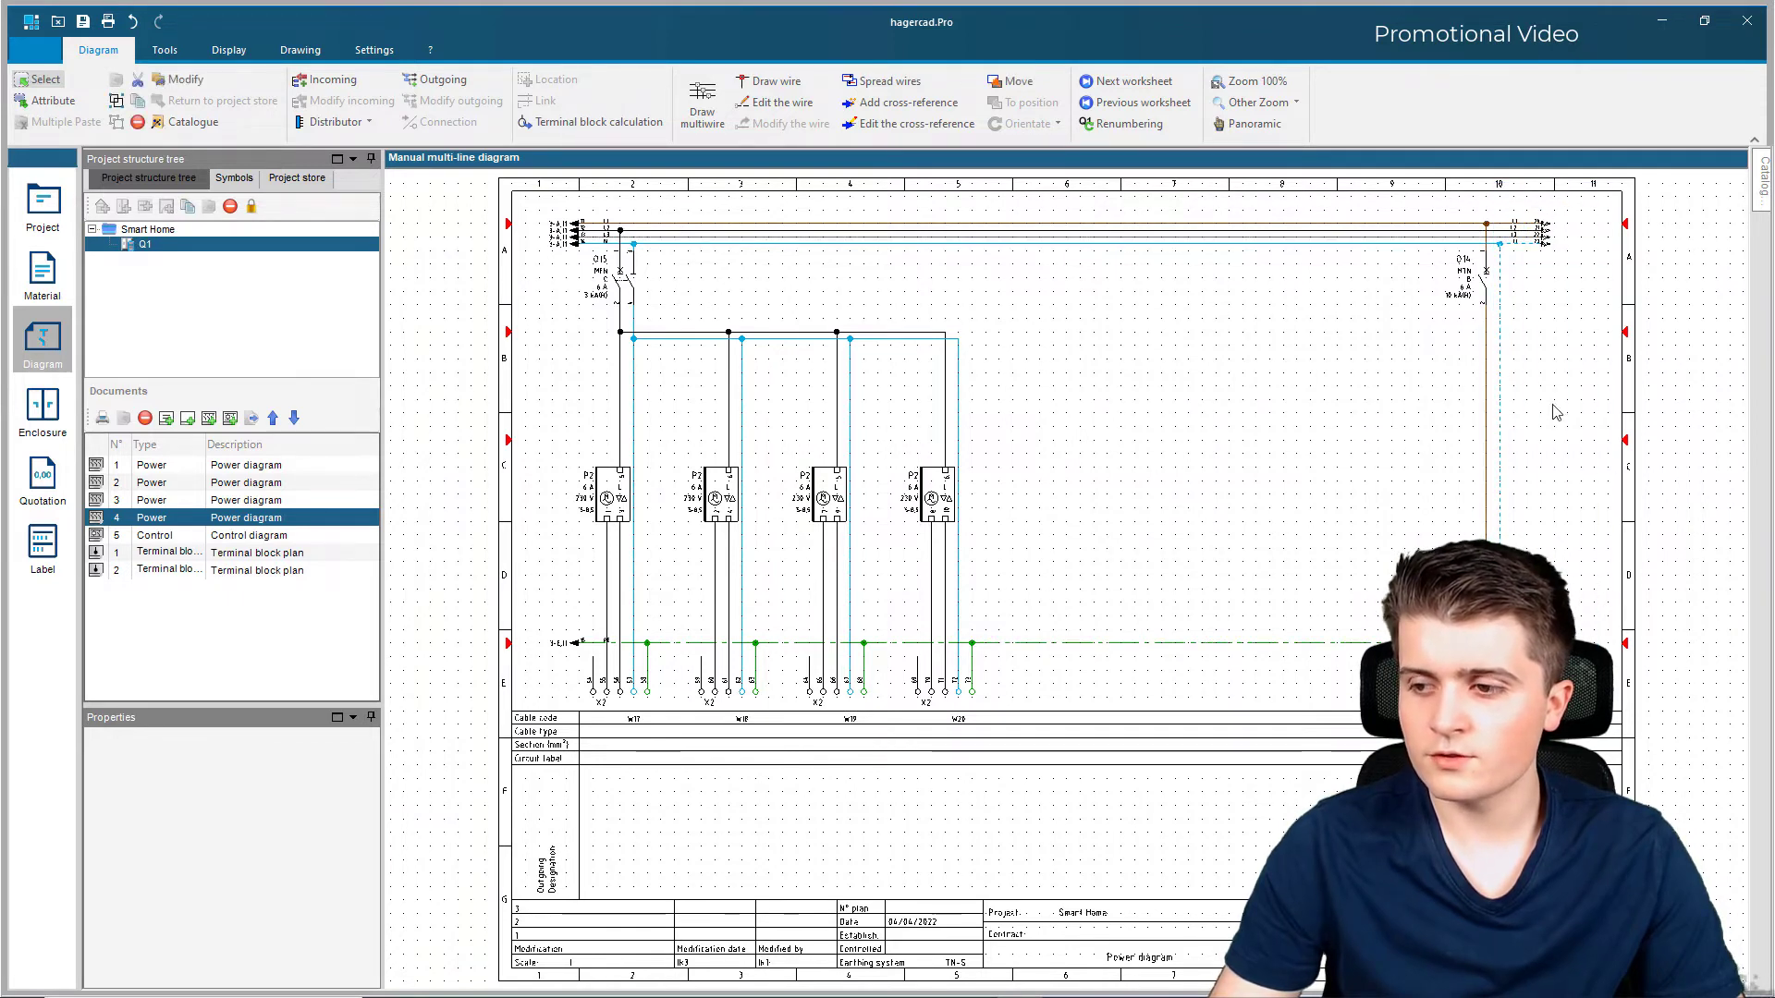
{"action": "left_click_drag", "start_coordinate": [1513, 667], "coordinate": [1601, 159]}
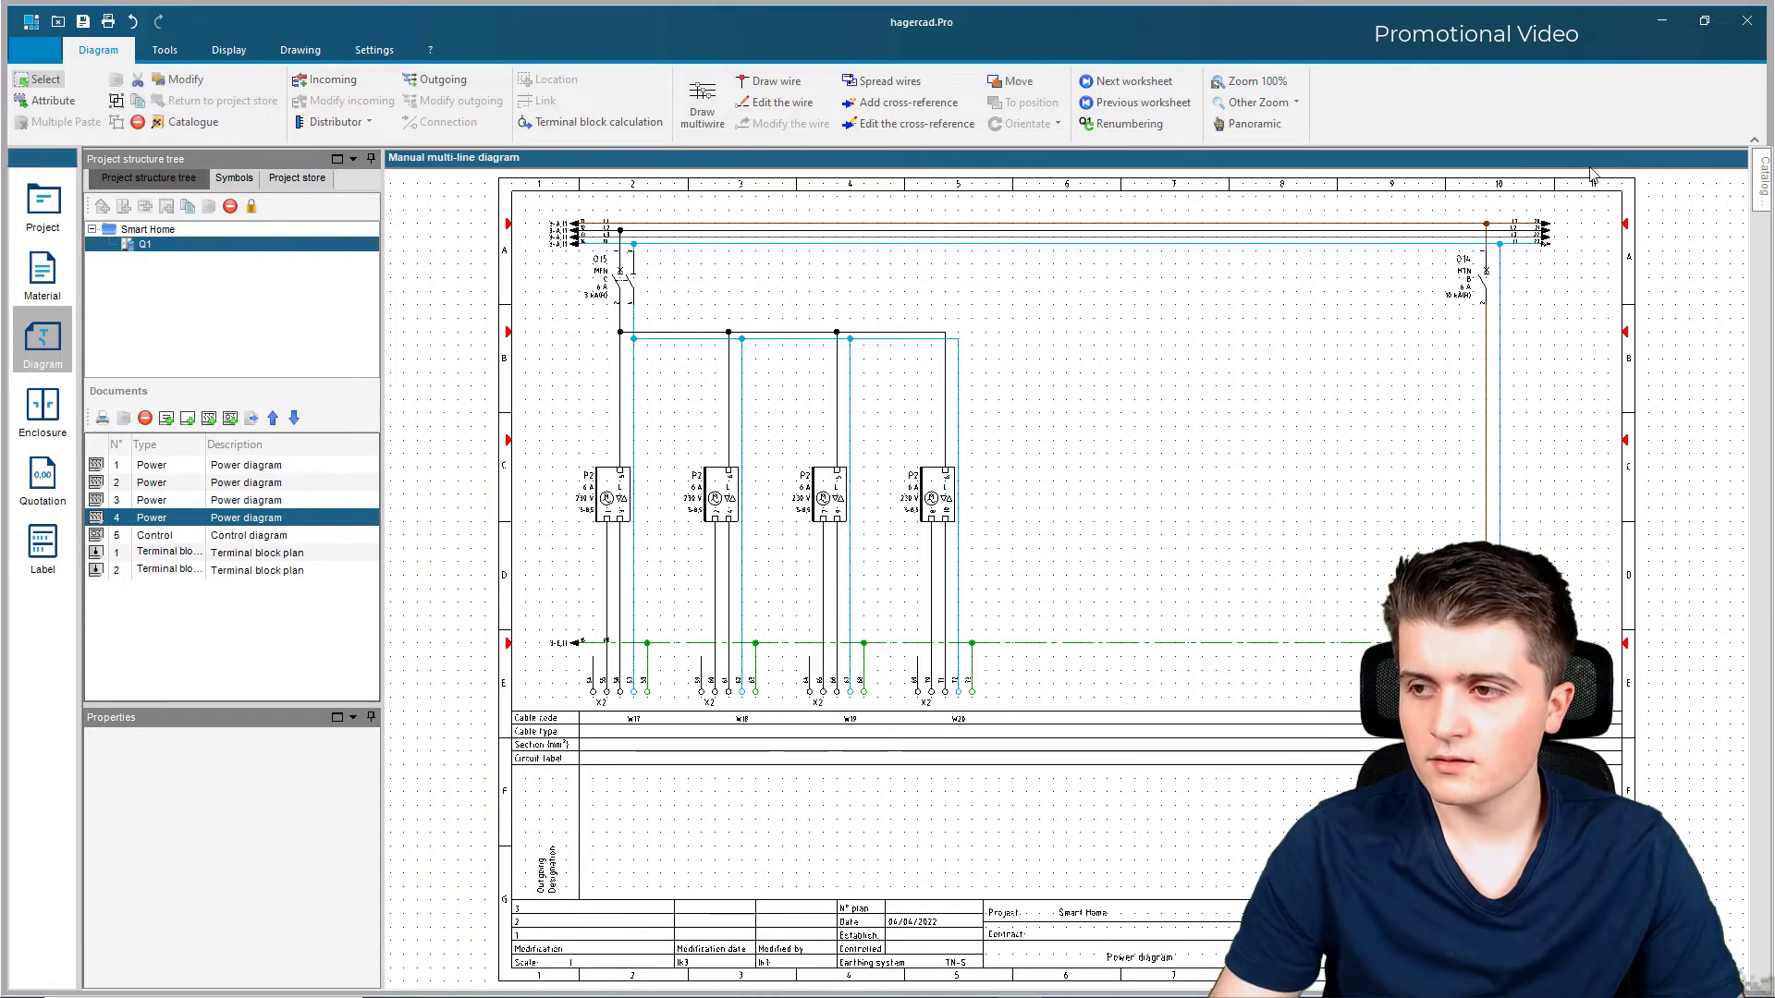
{"action": "left_click_drag", "start_coordinate": [1502, 205], "coordinate": [1618, 673]}
{"action": "key", "text": "Delete"}
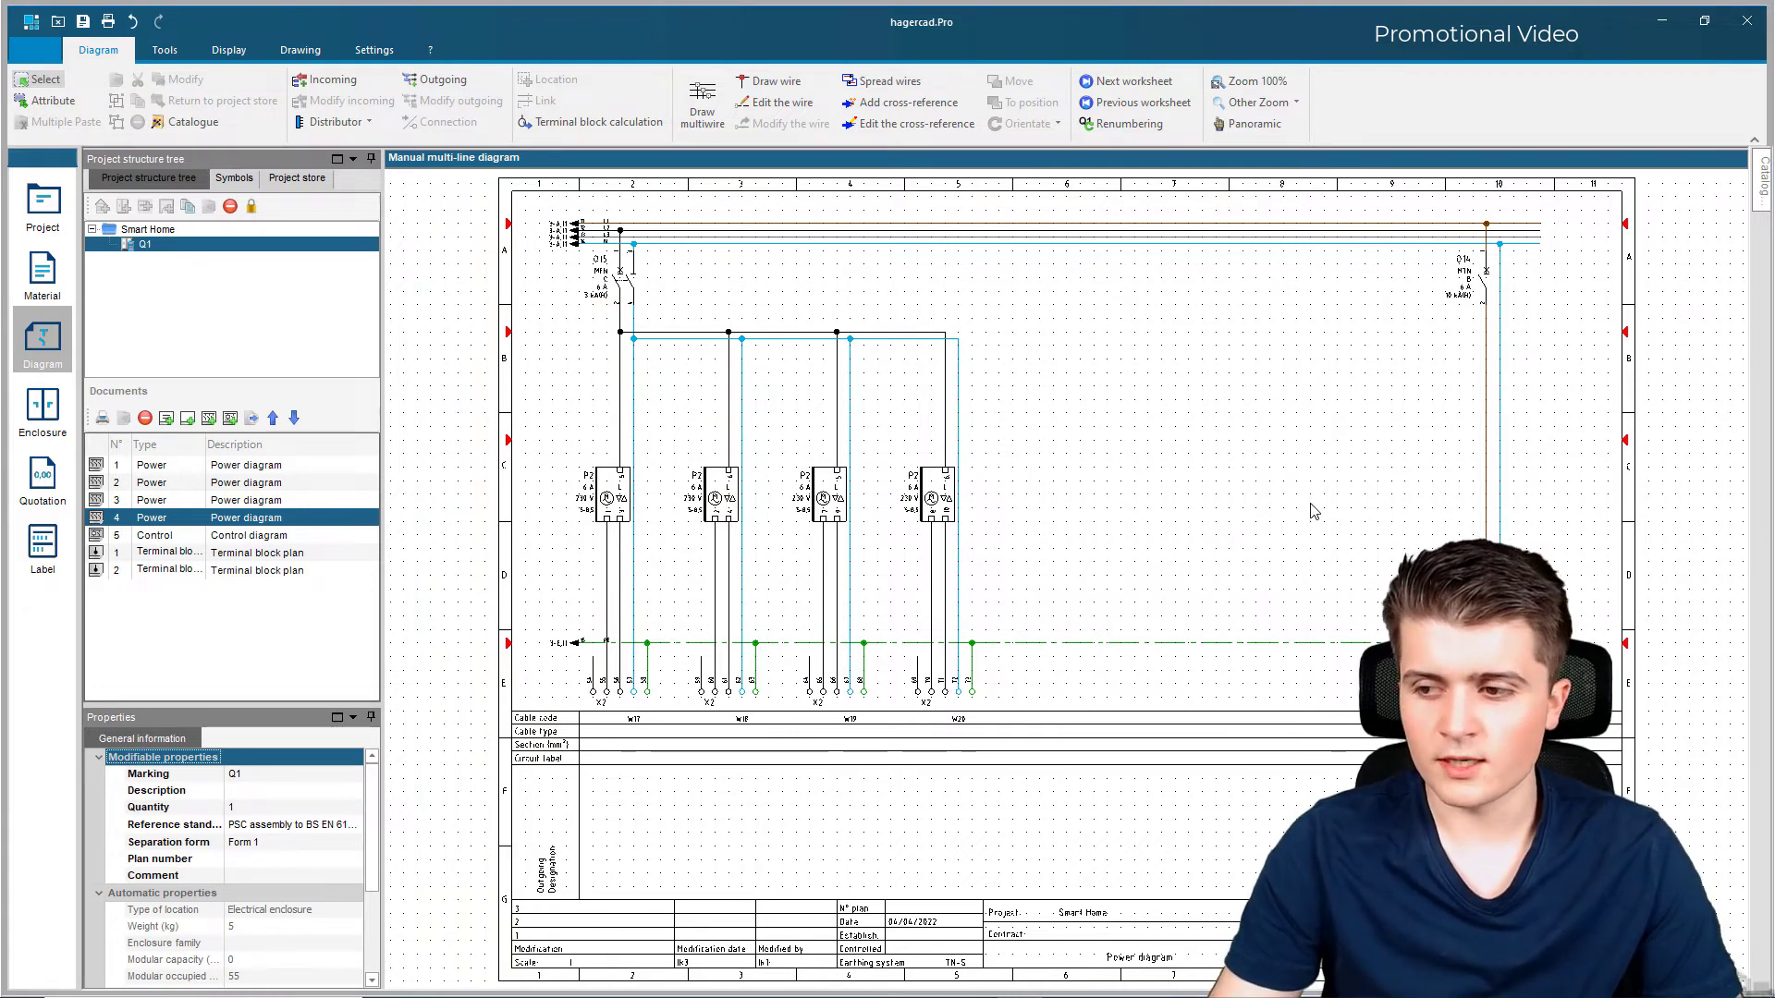
Step: On the control diagram, place a KNX twilight switch without cell (TXA025) from the home automation modules, beside P2 and level with it
{"action": "left_click", "coordinate": [271, 538]}
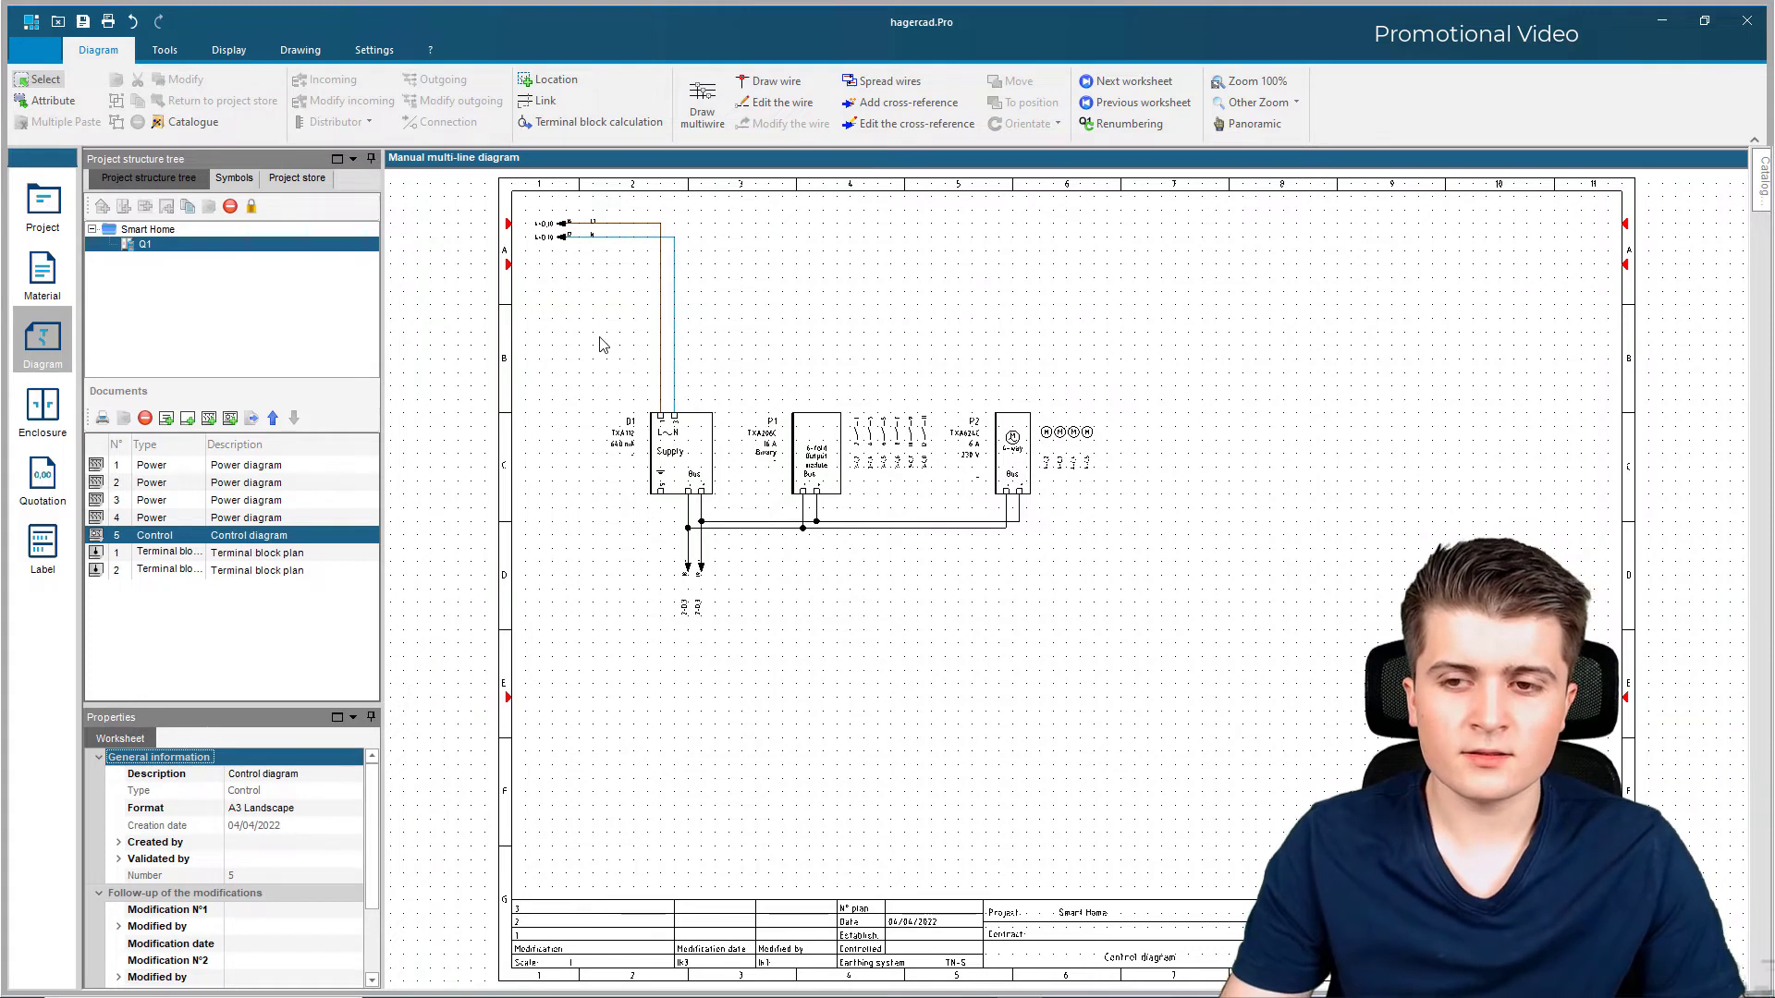
{"action": "left_click", "coordinate": [1756, 190]}
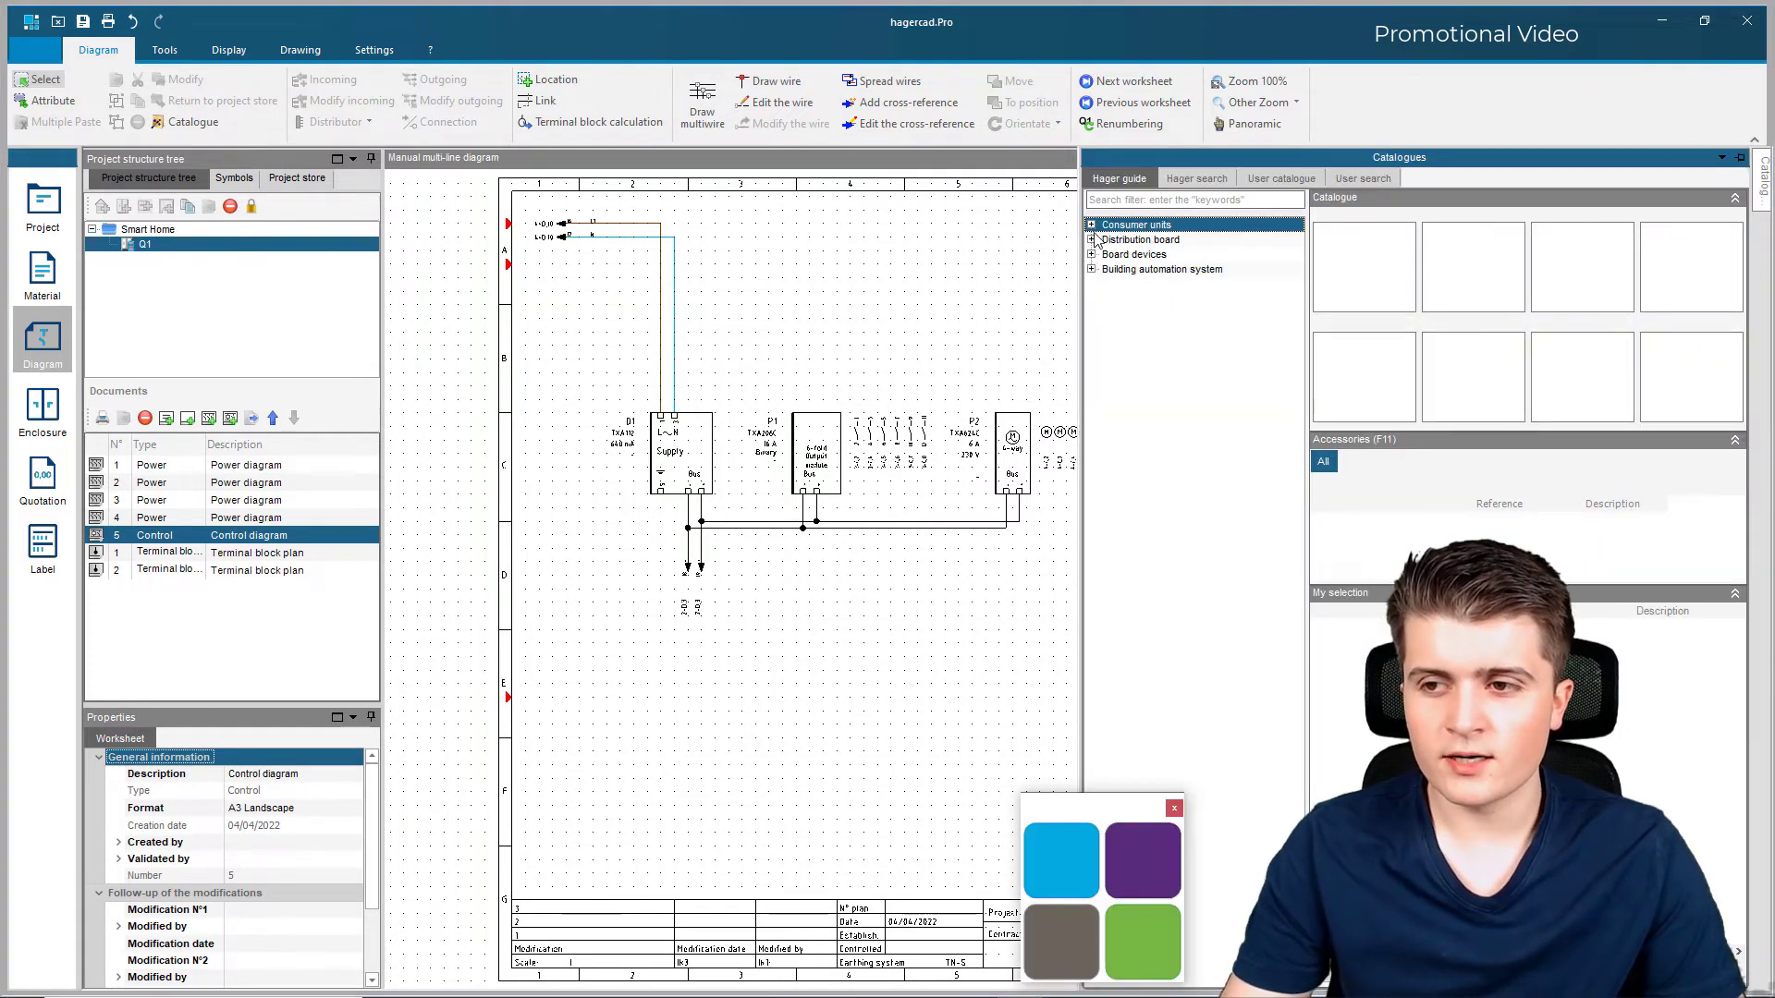
{"action": "left_click", "coordinate": [1091, 255]}
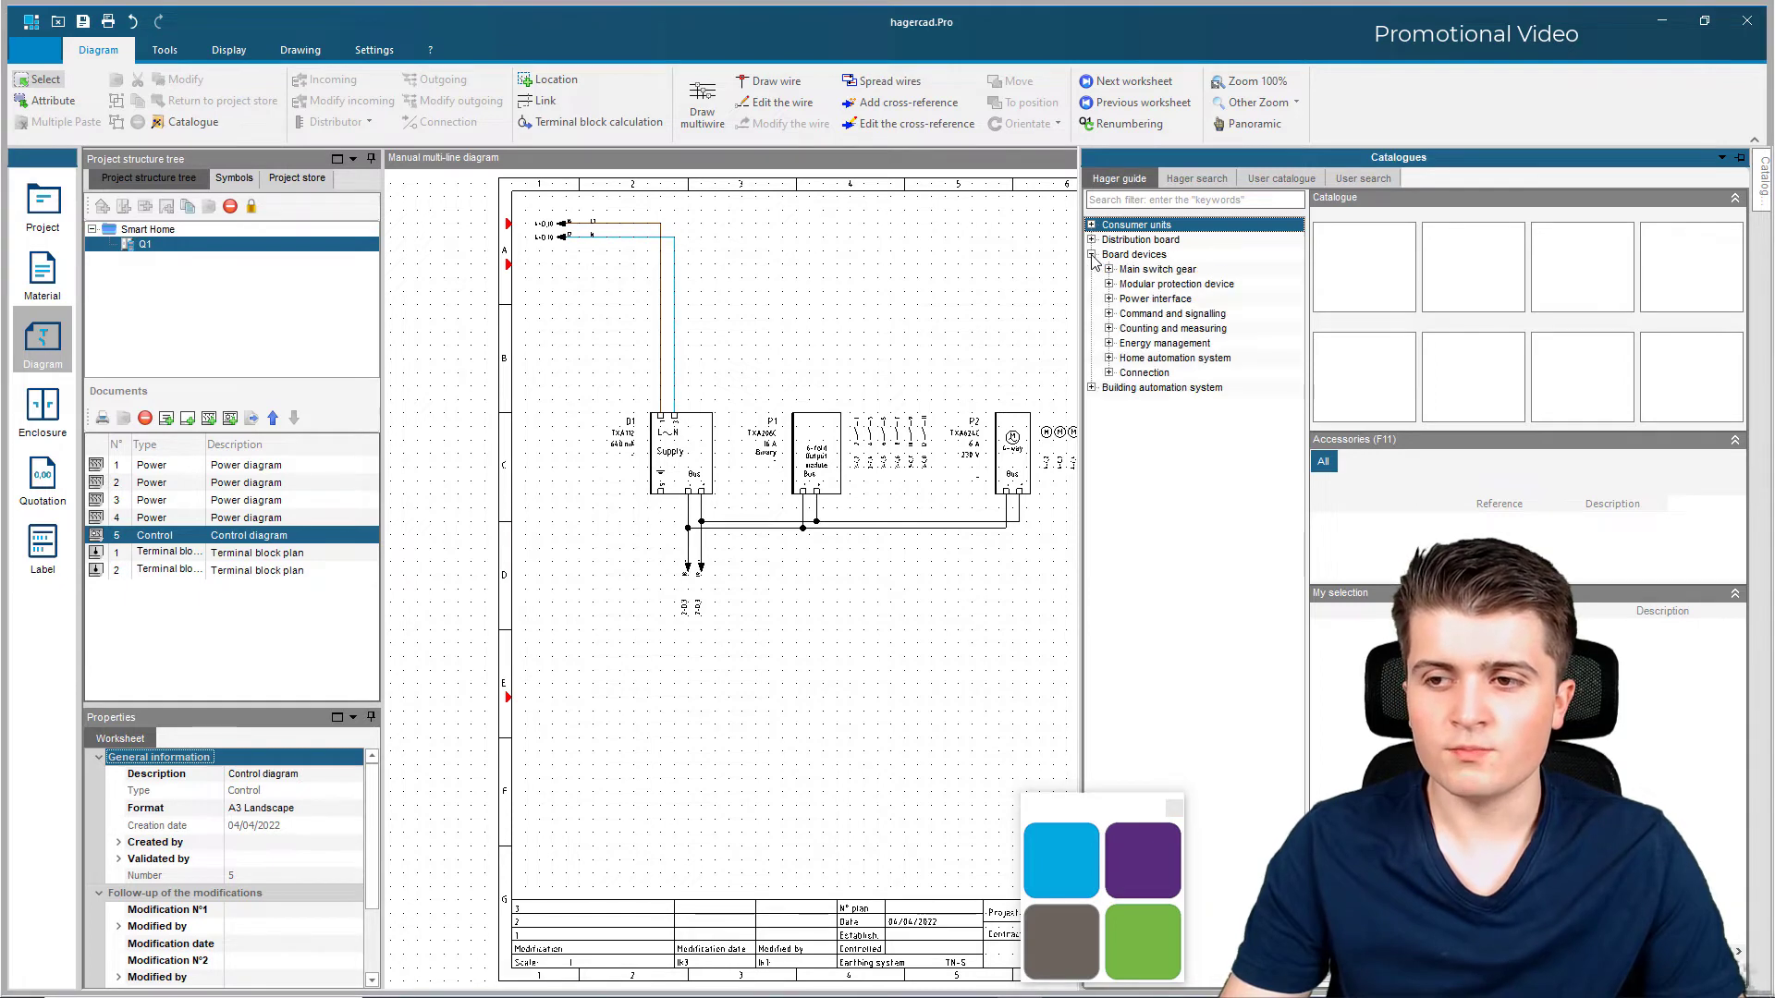
{"action": "left_click", "coordinate": [1109, 358]}
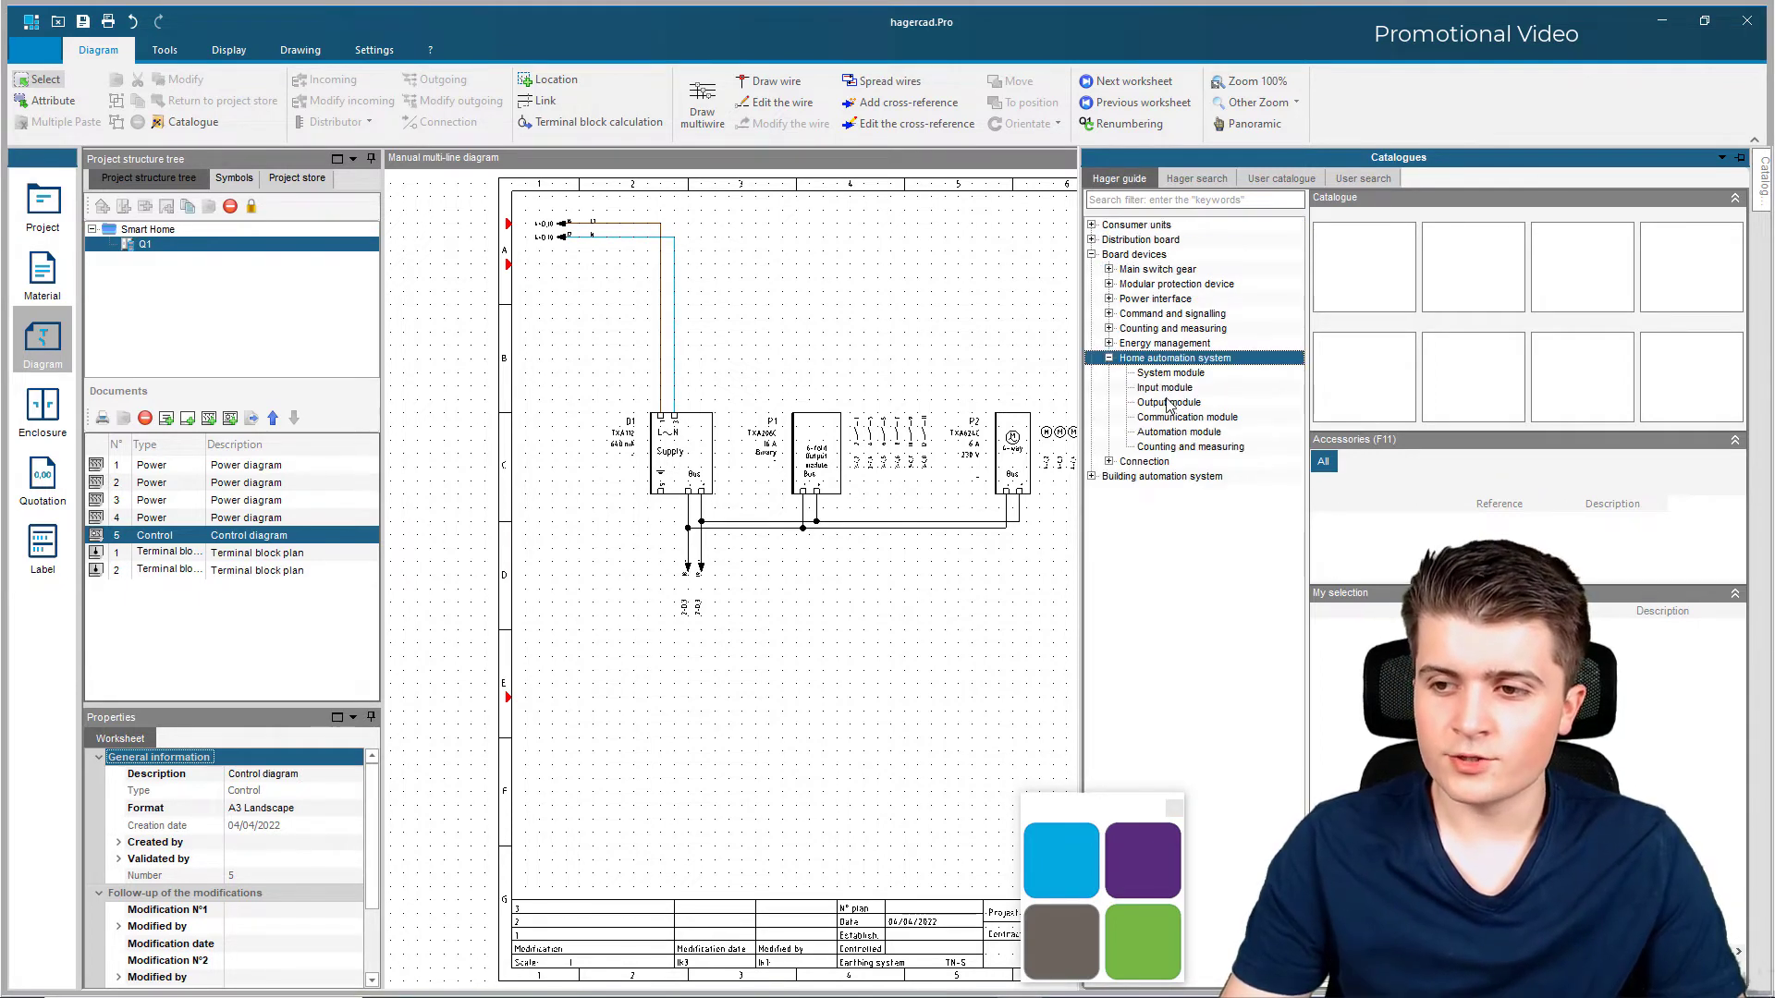
{"action": "left_click", "coordinate": [1181, 433]}
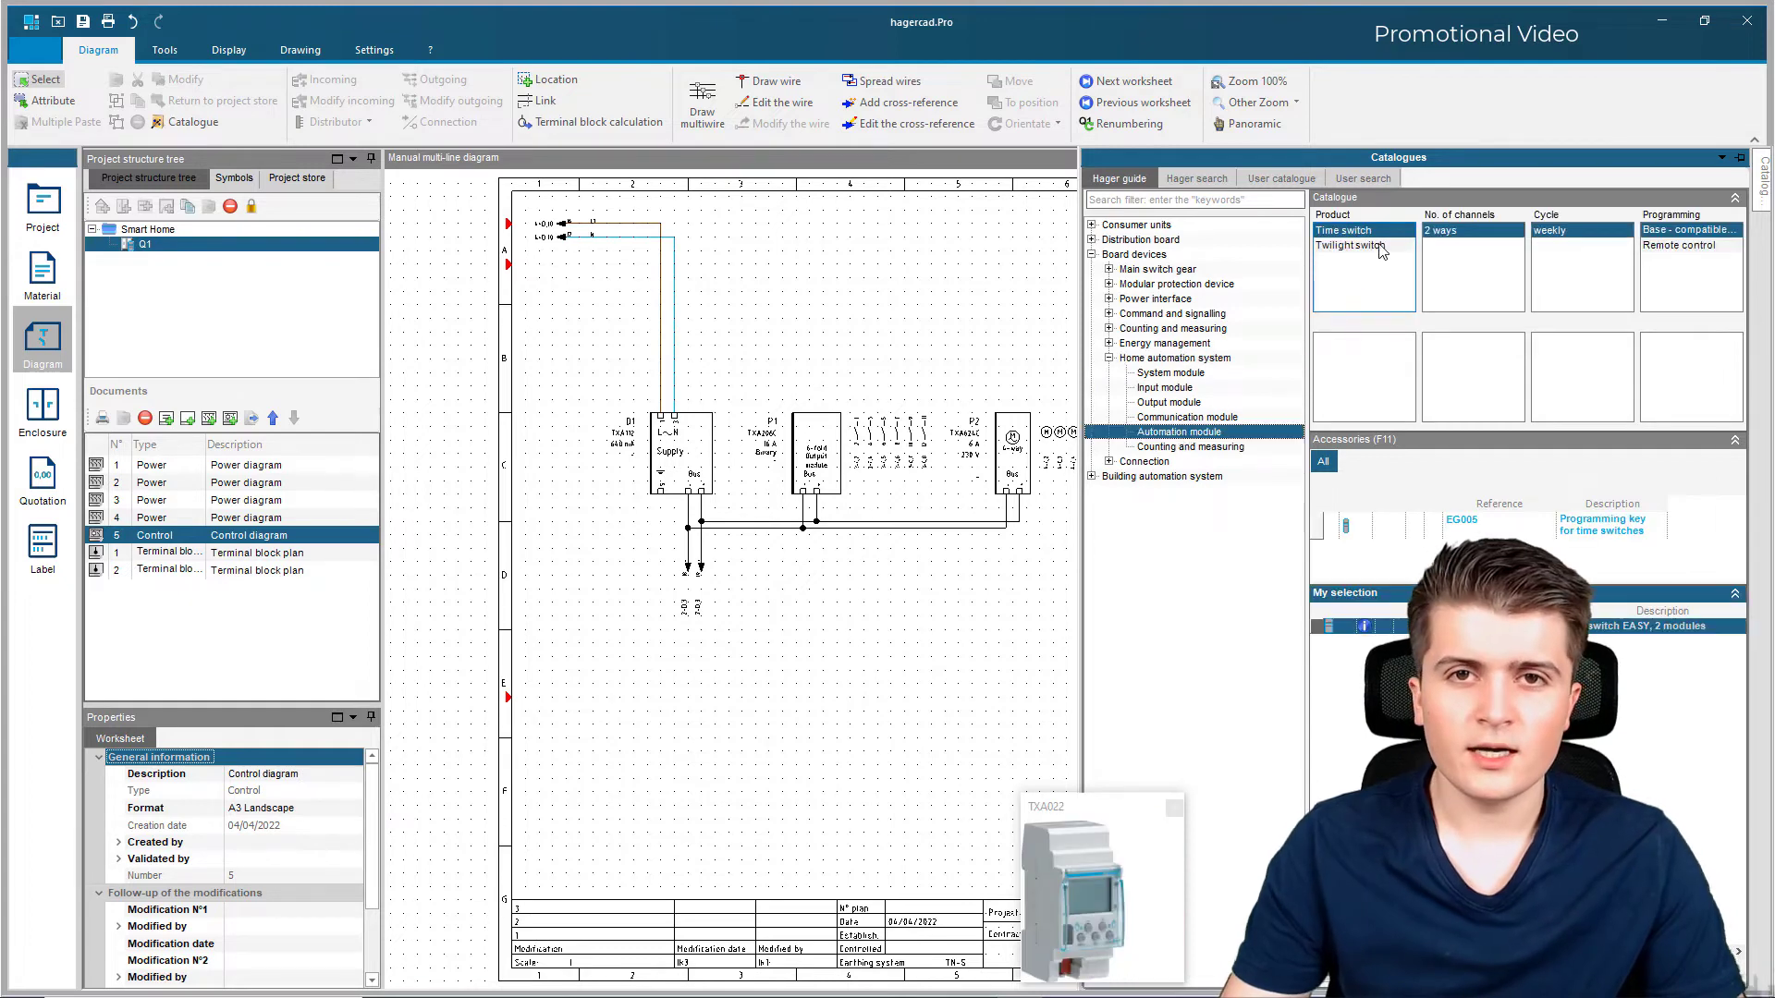
{"action": "left_click", "coordinate": [1335, 248]}
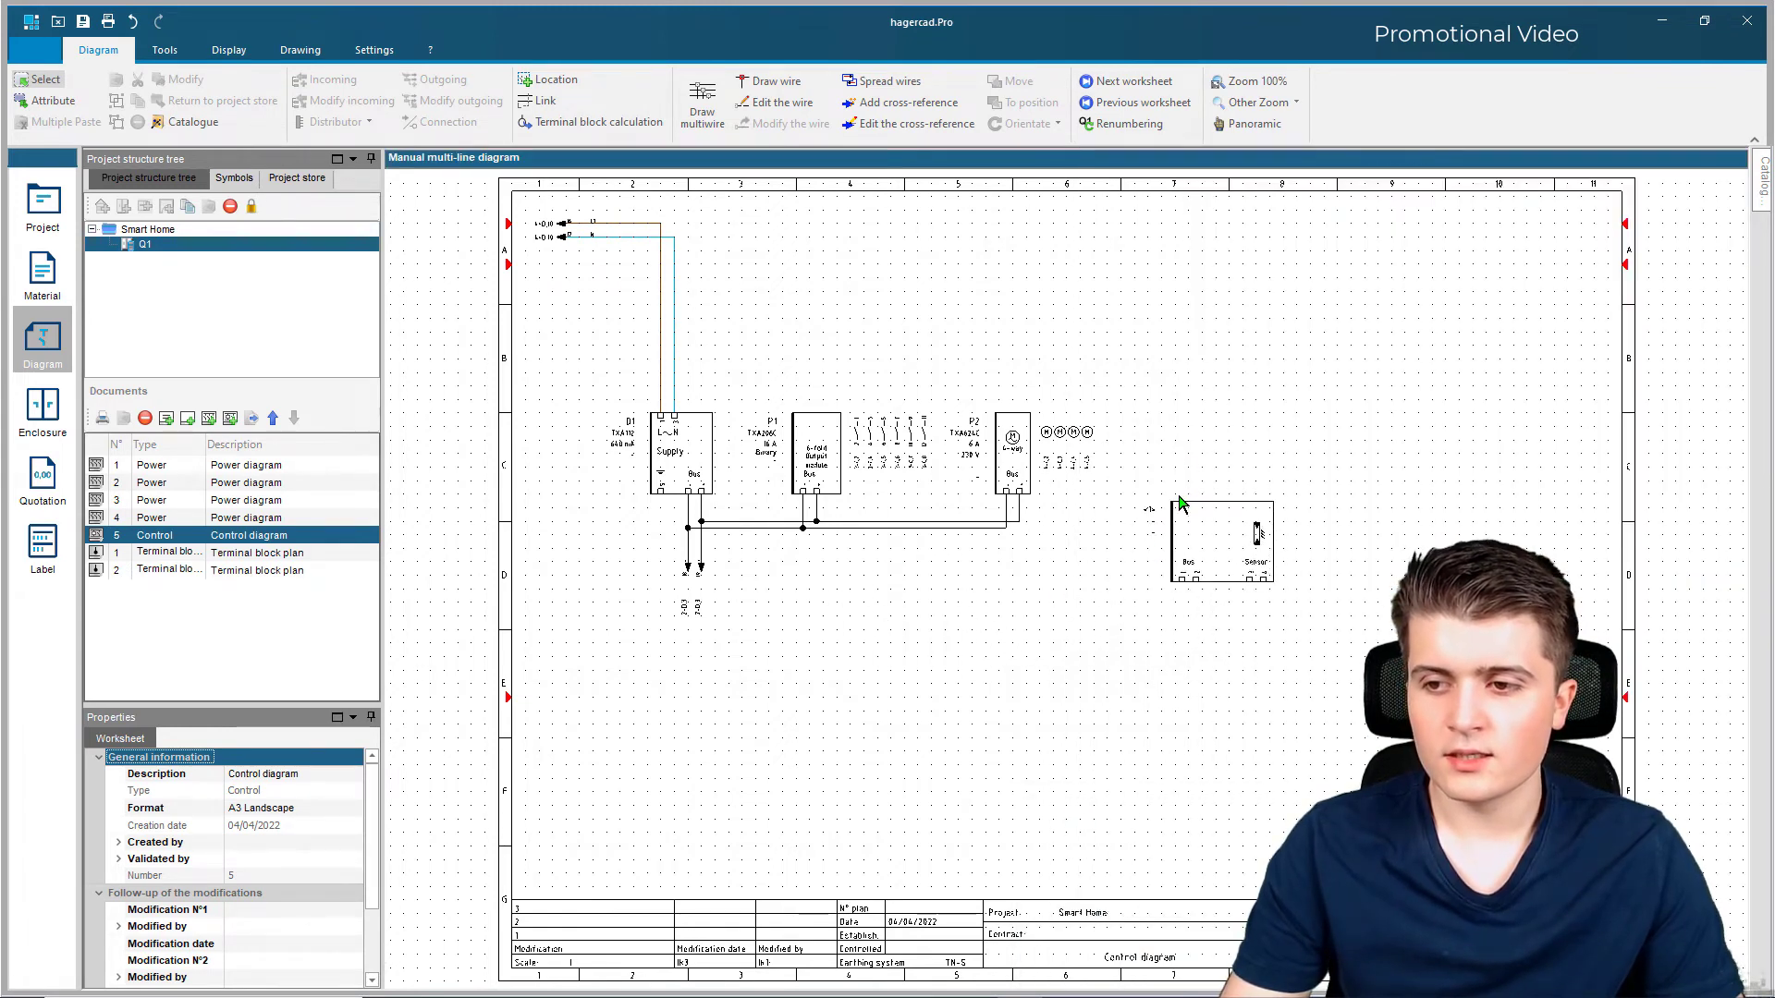
{"action": "left_click", "coordinate": [1174, 413]}
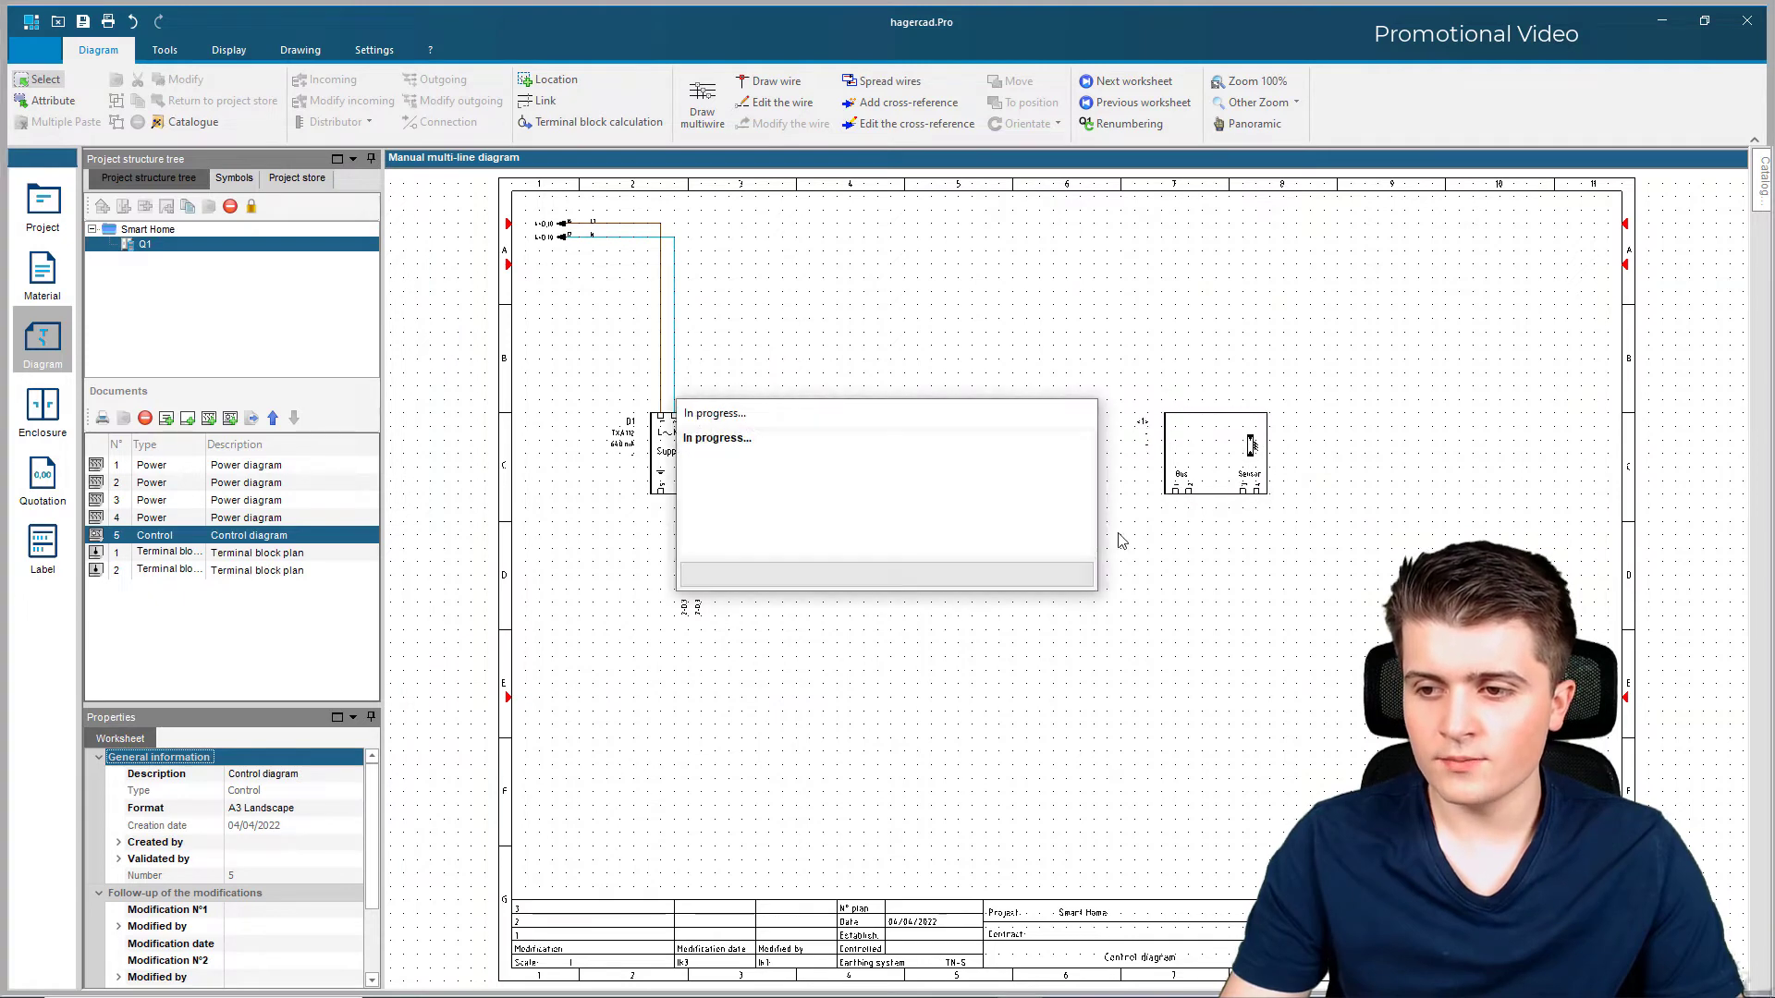
Step: Try to add the wall-mounted twilight switch cell EE003 as an accessory of the TXA025 in the catalogue selection
{"action": "scroll", "coordinate": [1170, 585], "scroll_direction": "up", "scroll_amount": 5}
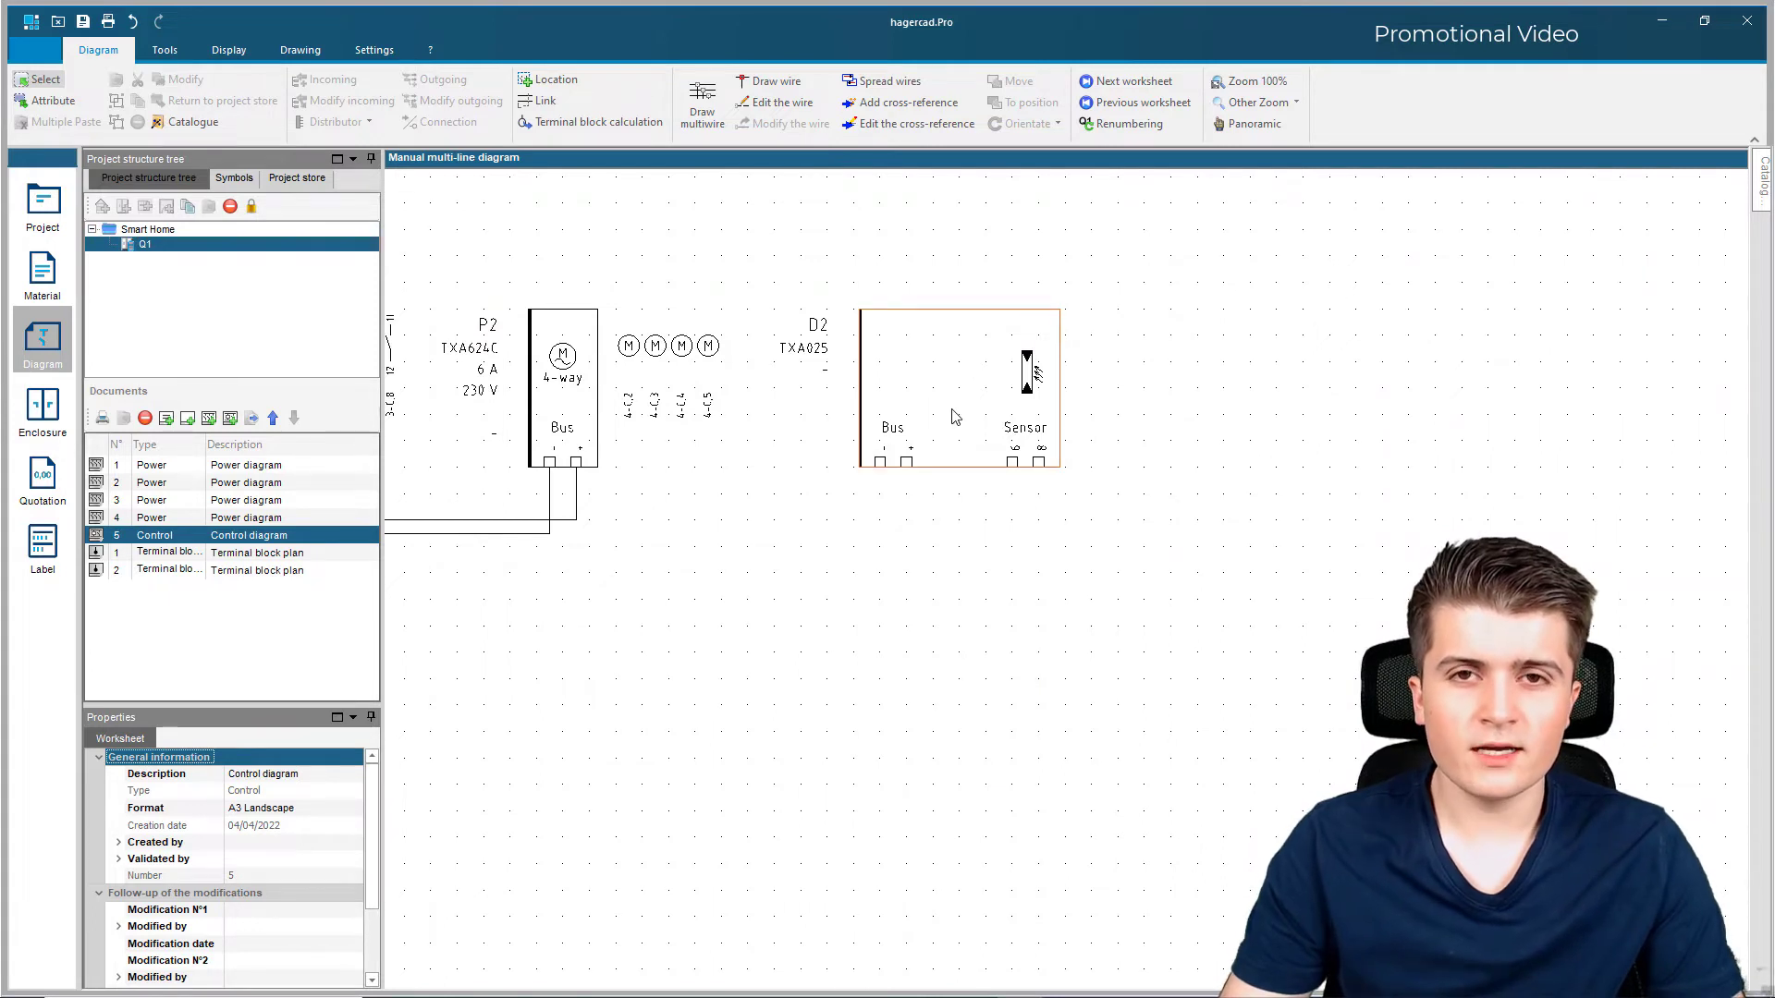
{"action": "left_click", "coordinate": [1764, 180]}
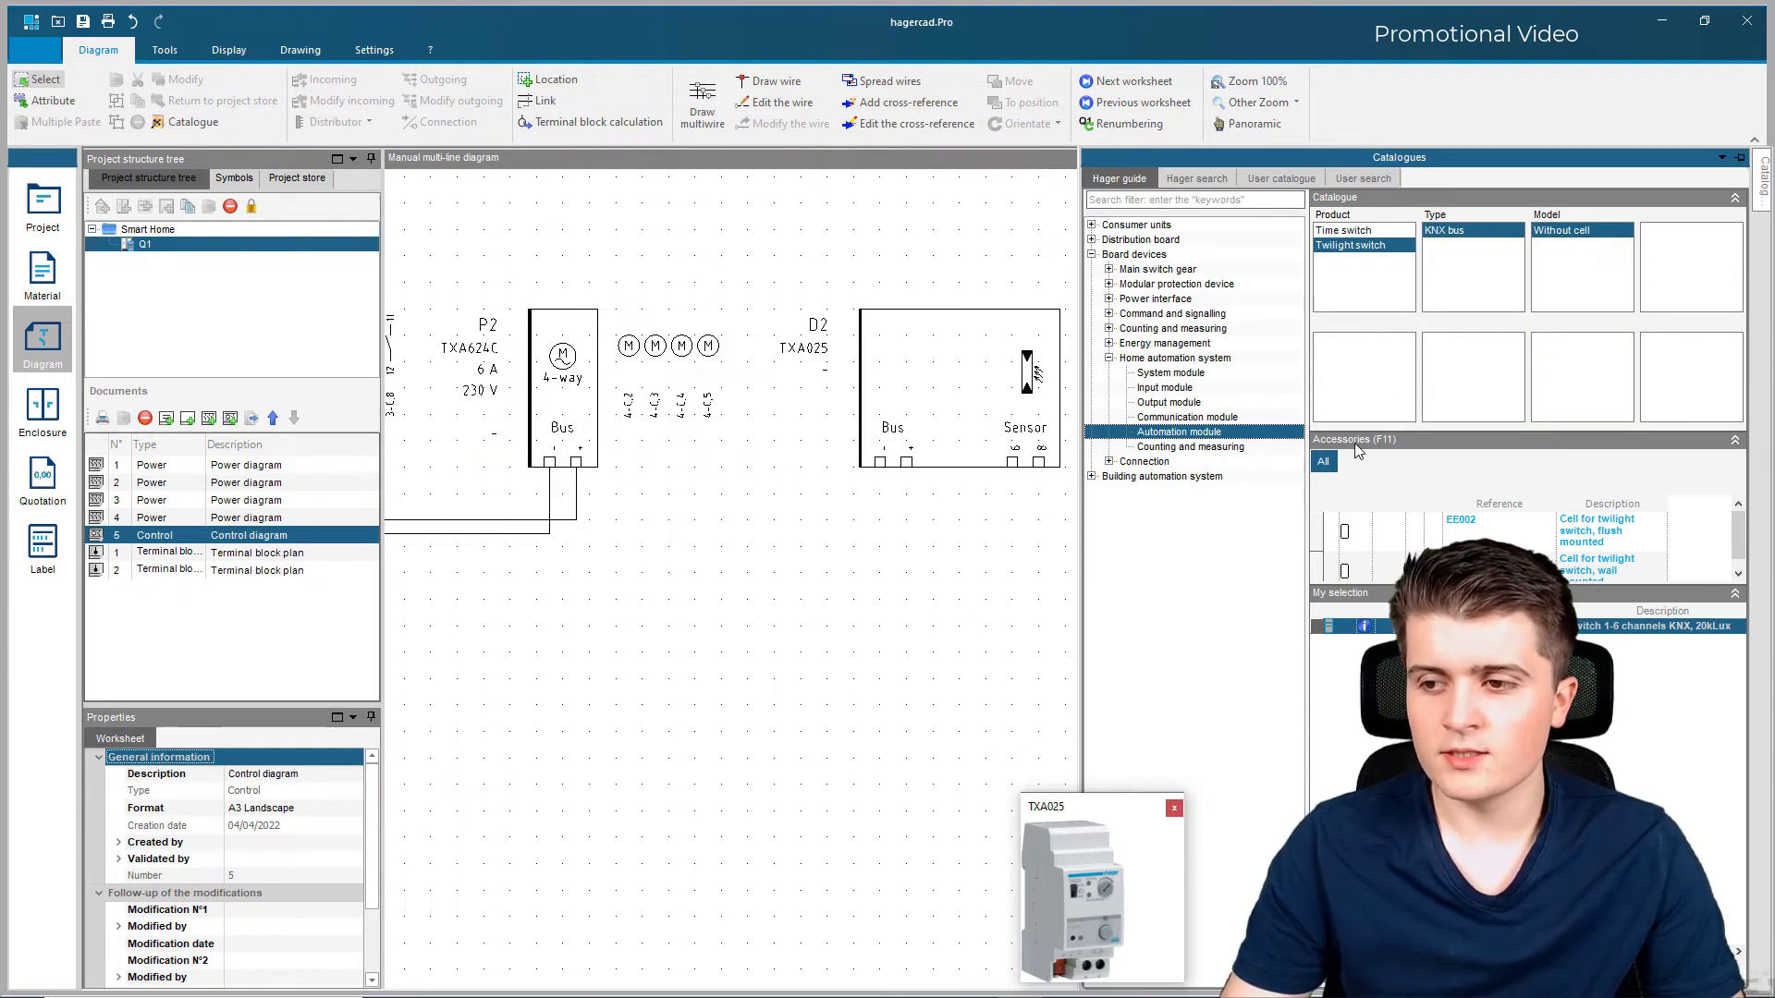
{"action": "left_click", "coordinate": [1497, 528]}
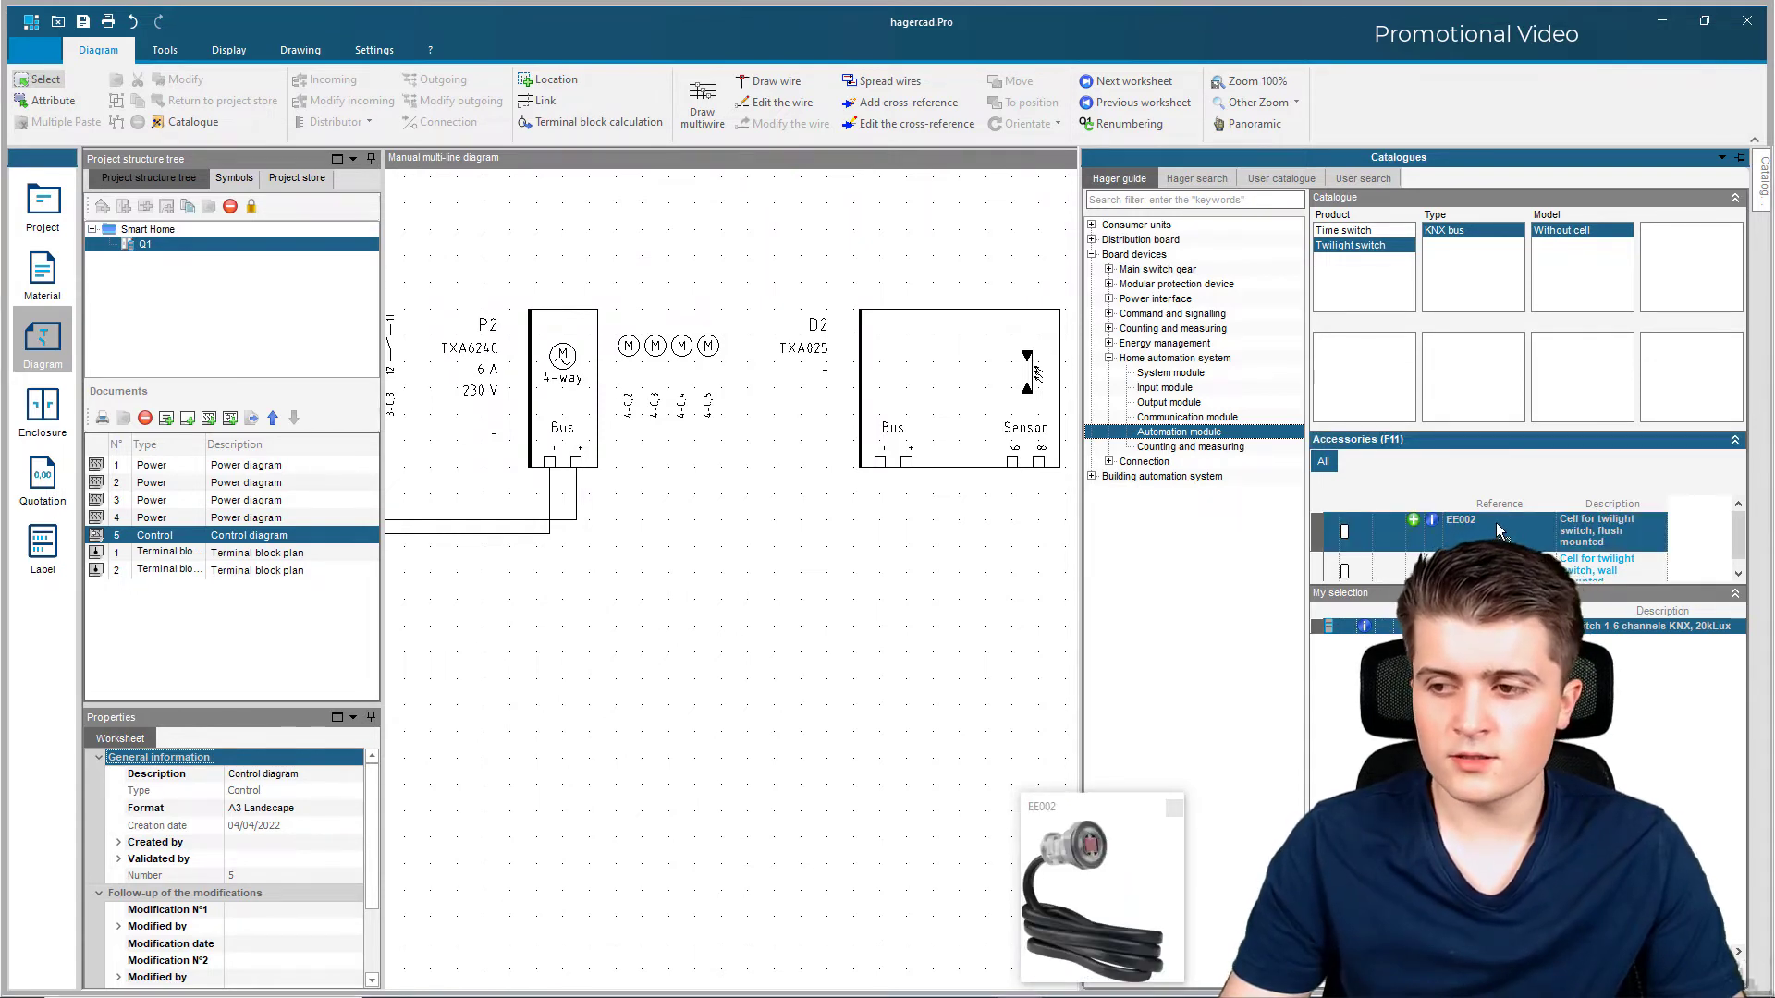
{"action": "key", "text": "Down"}
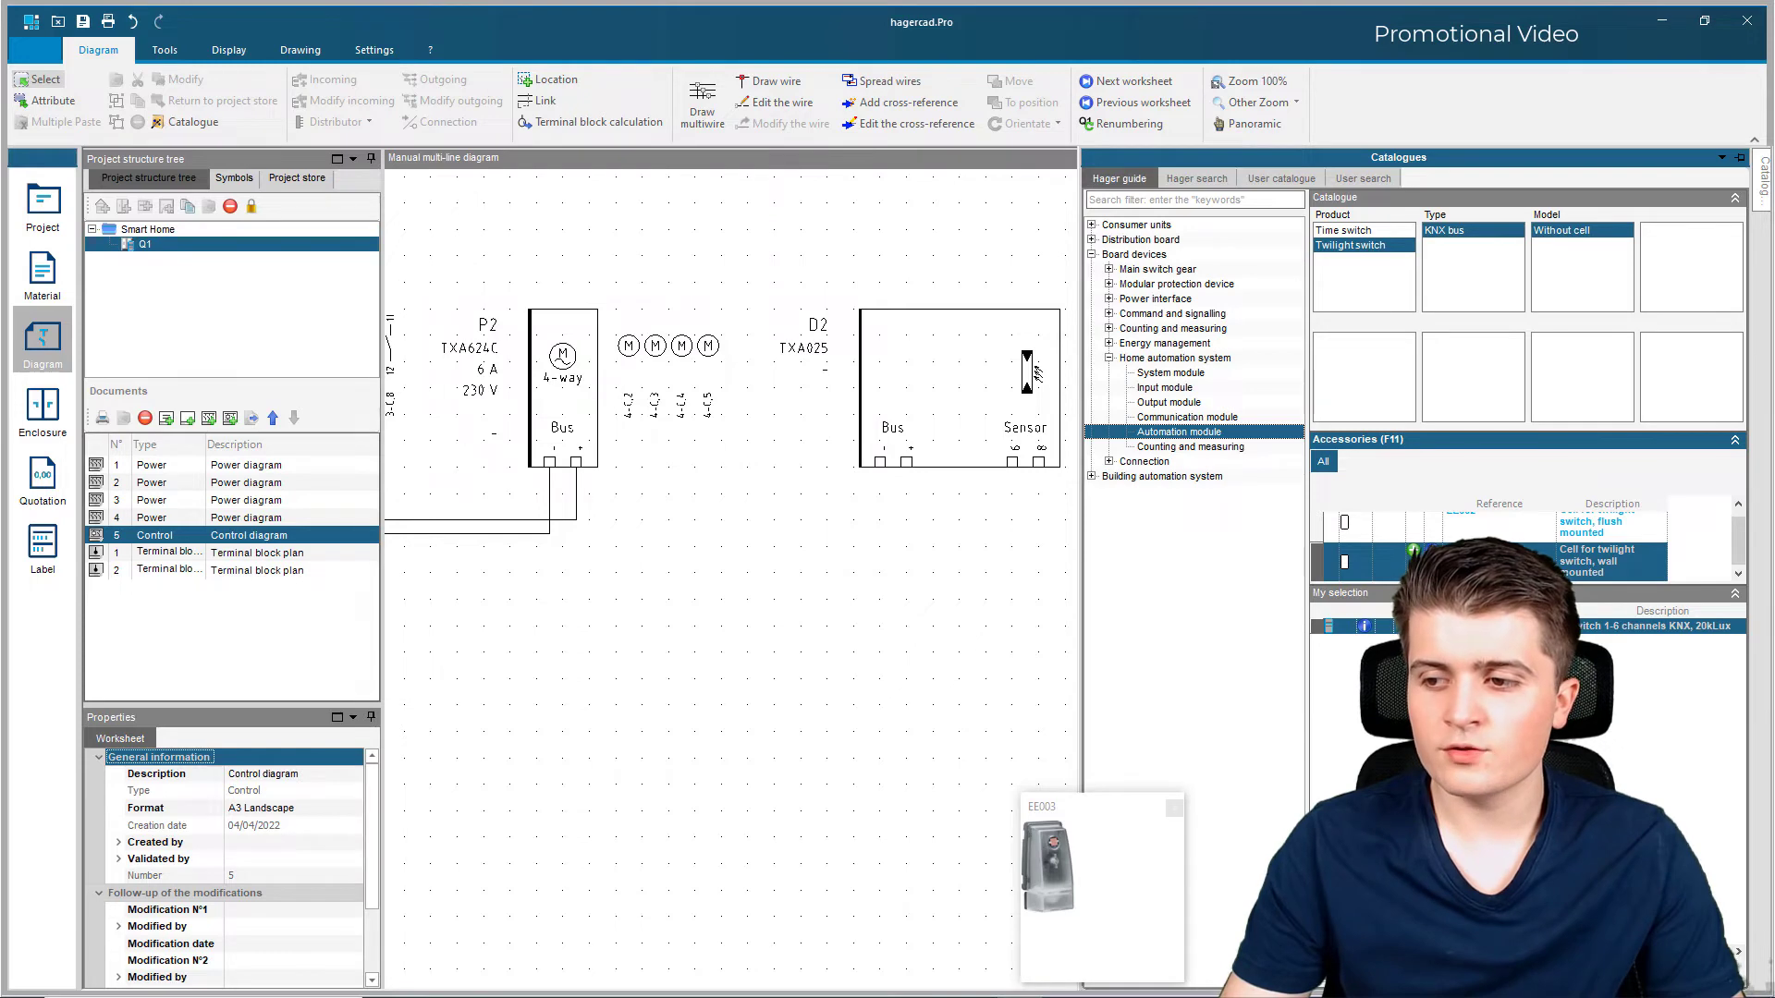
{"action": "left_click", "coordinate": [1413, 552]}
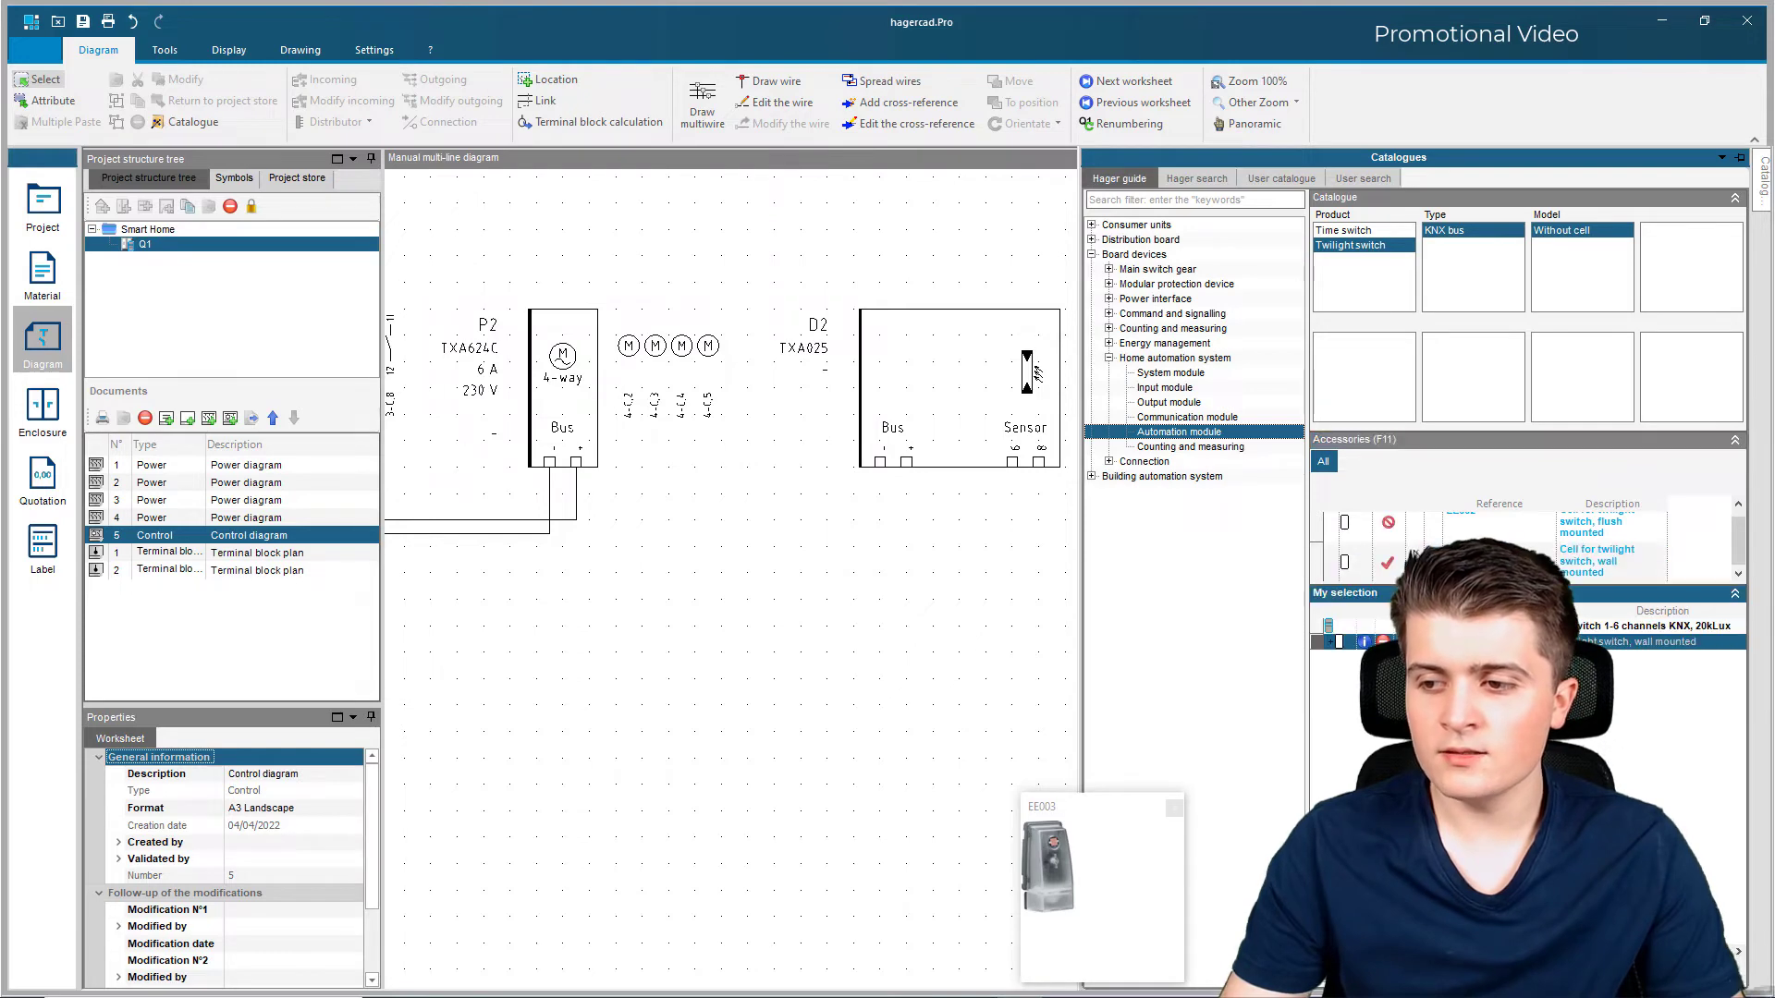
{"action": "left_click", "coordinate": [1369, 628]}
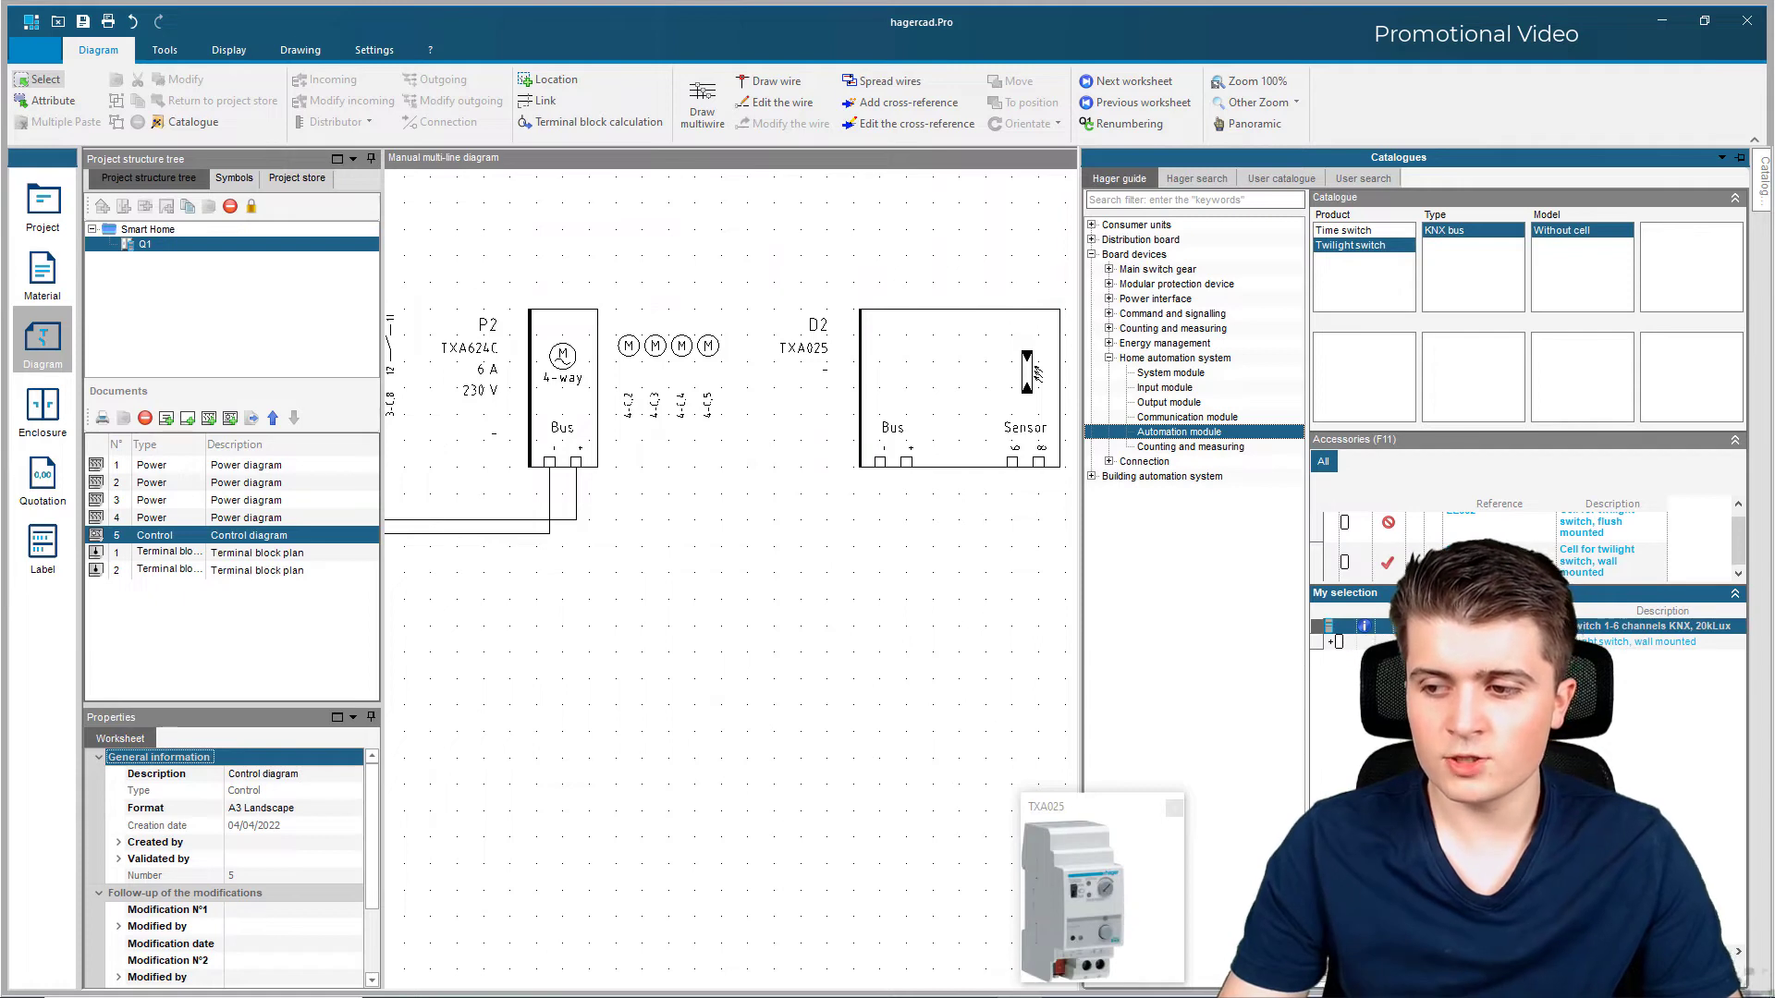
{"action": "left_click", "coordinate": [1369, 641]}
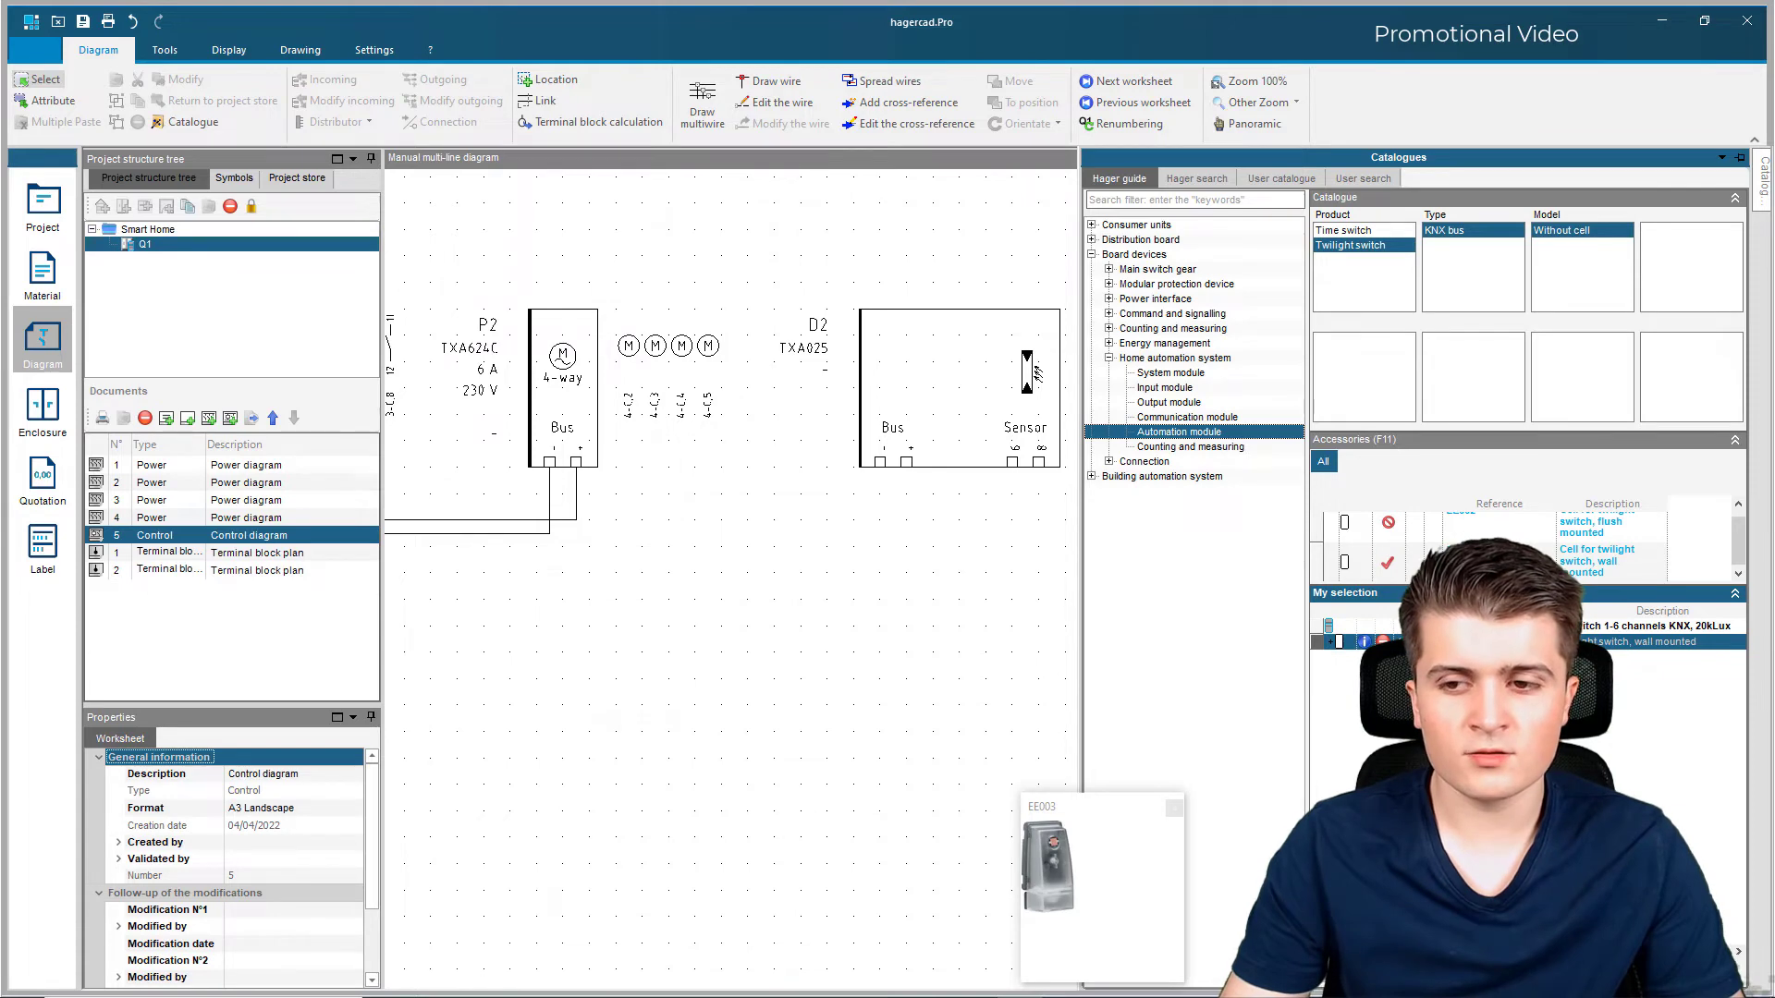
{"action": "left_click", "coordinate": [889, 680]}
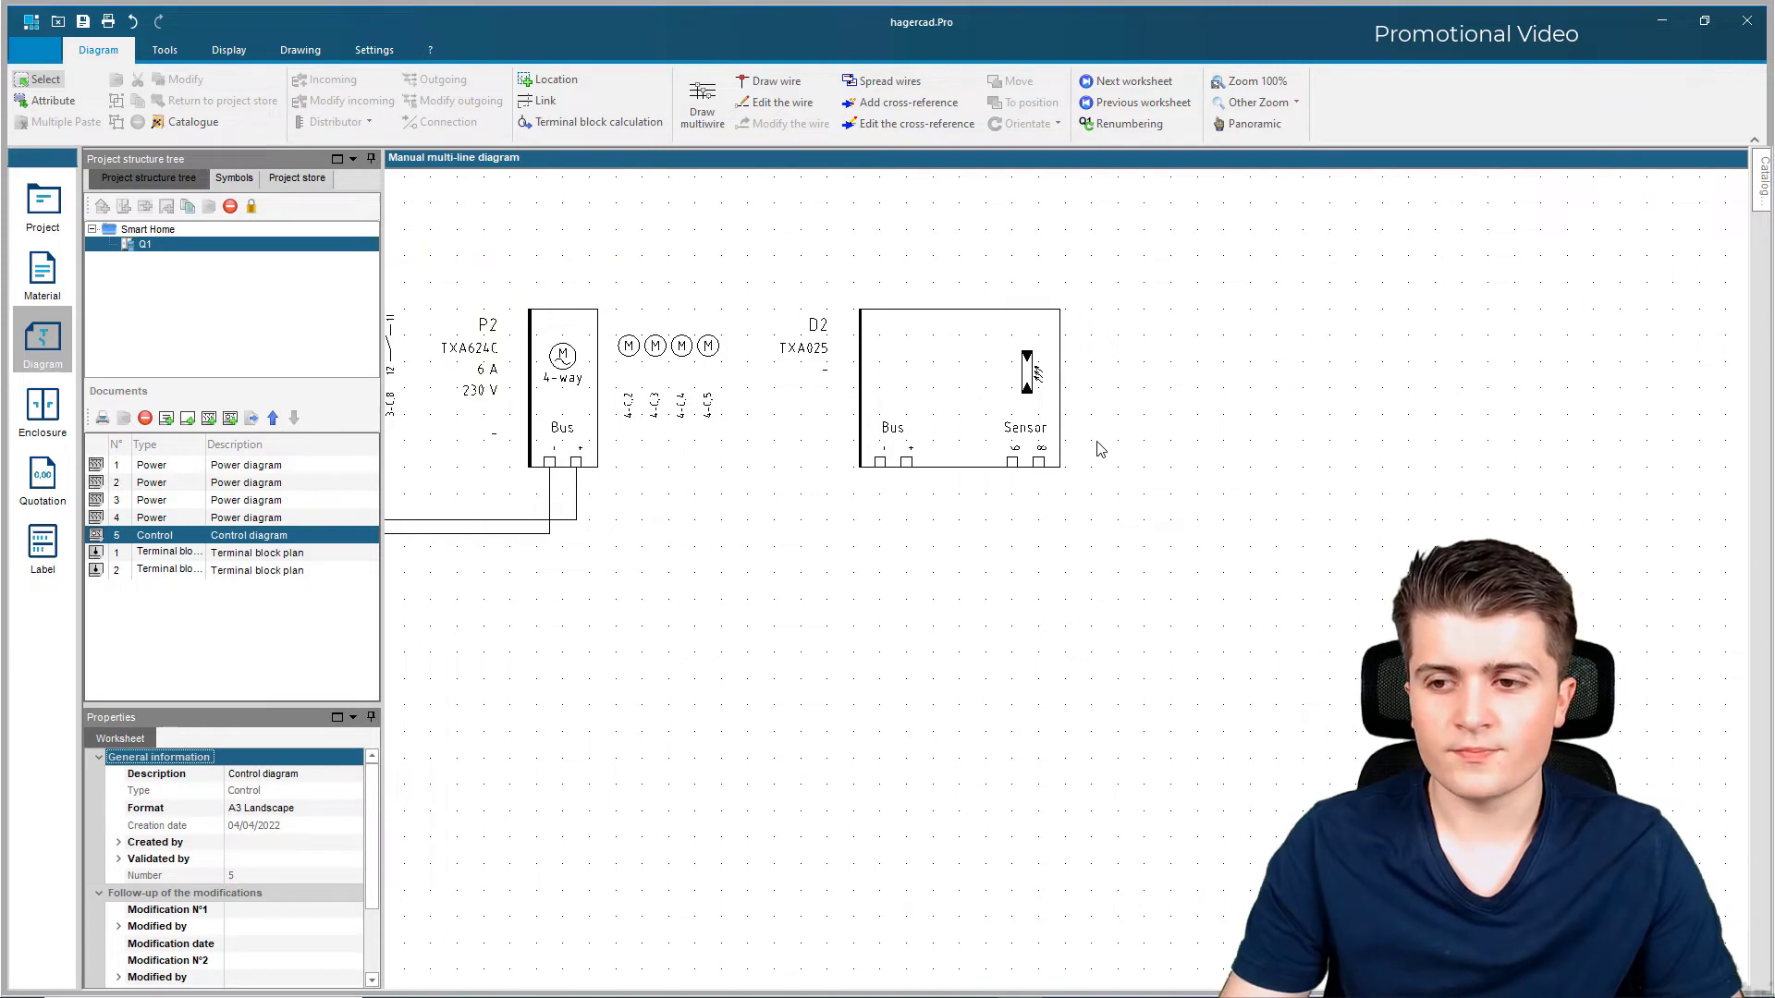
Step: Modify twilight switch D2 to include the wall-mounted cell EE003 and place the cell below its Sensor terminals
{"action": "right_click", "coordinate": [967, 396]}
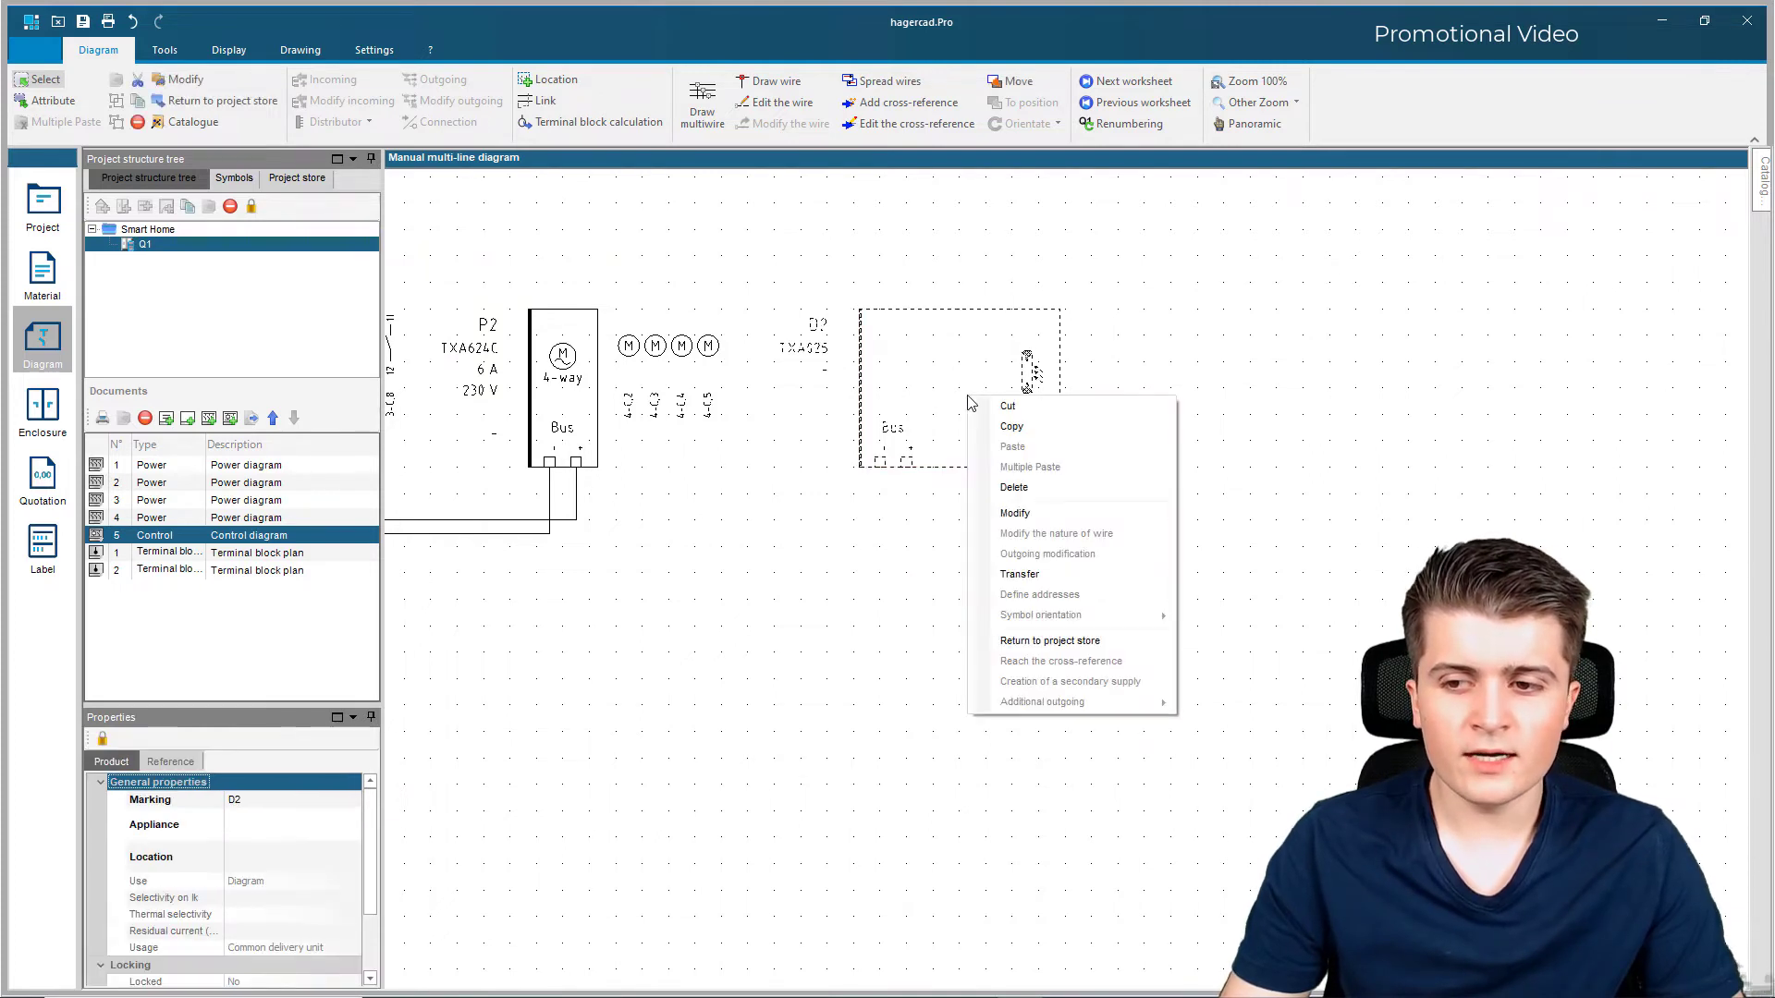
{"action": "left_click", "coordinate": [1016, 513]}
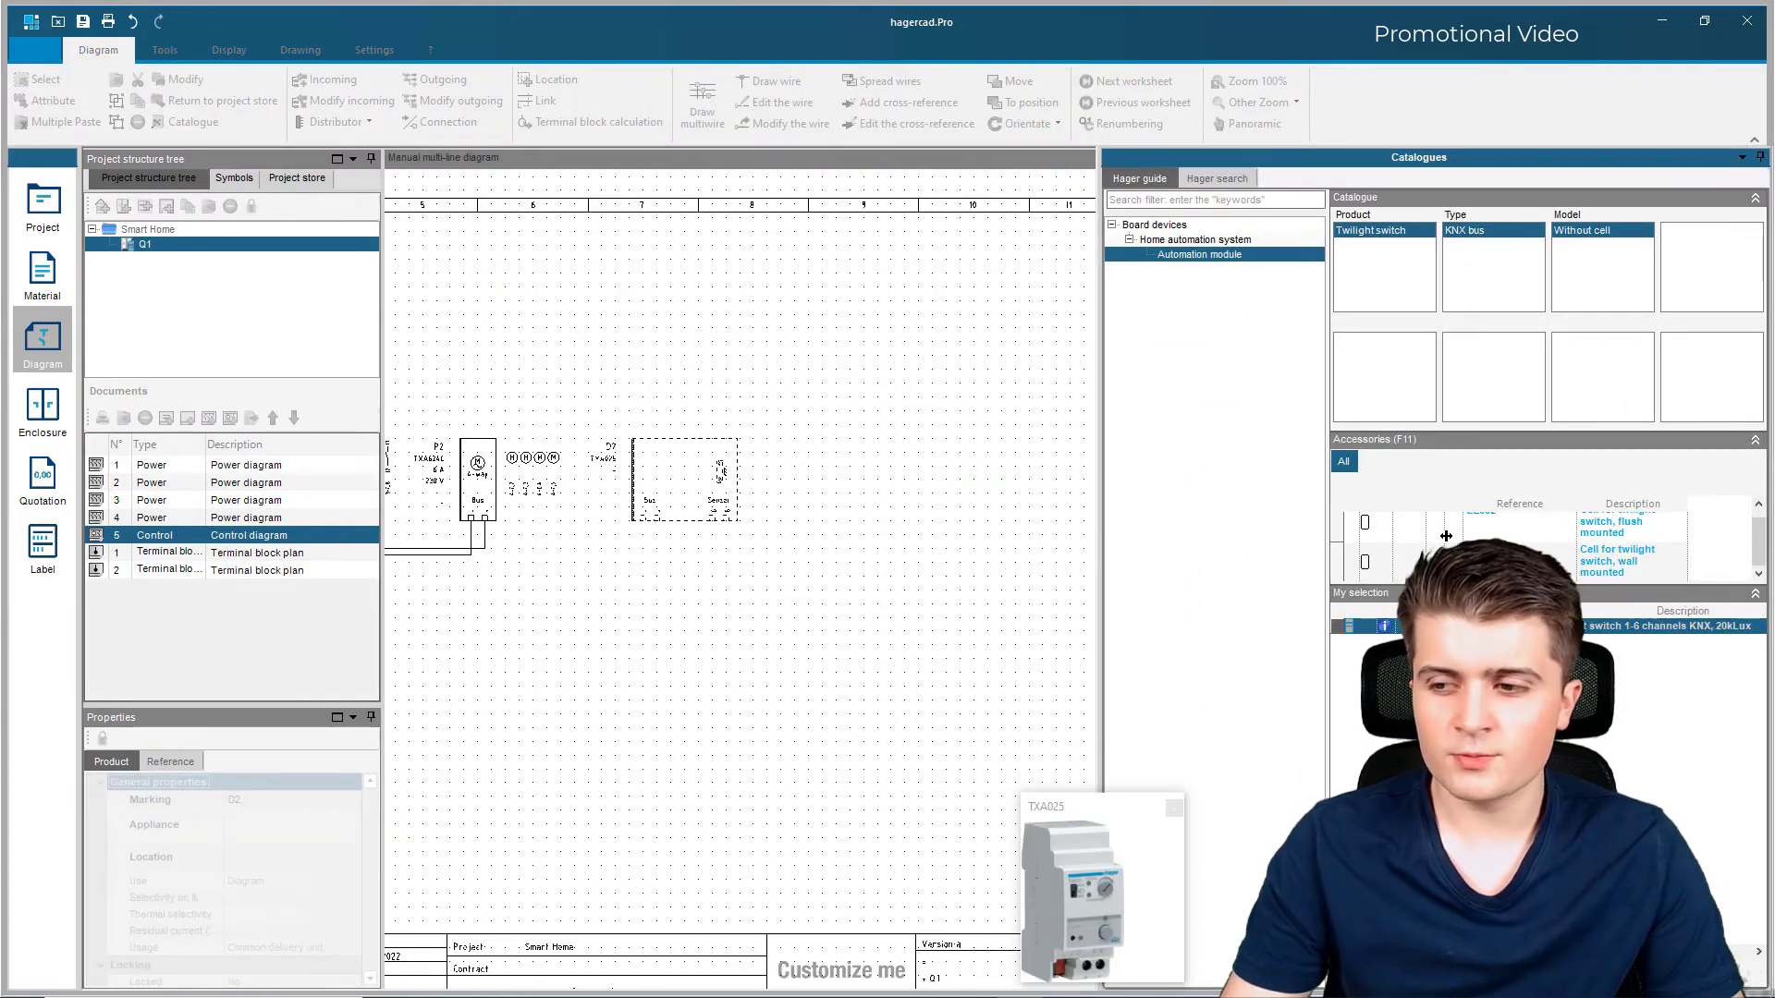
{"action": "scroll", "coordinate": [1439, 543], "scroll_direction": "up", "scroll_amount": 1}
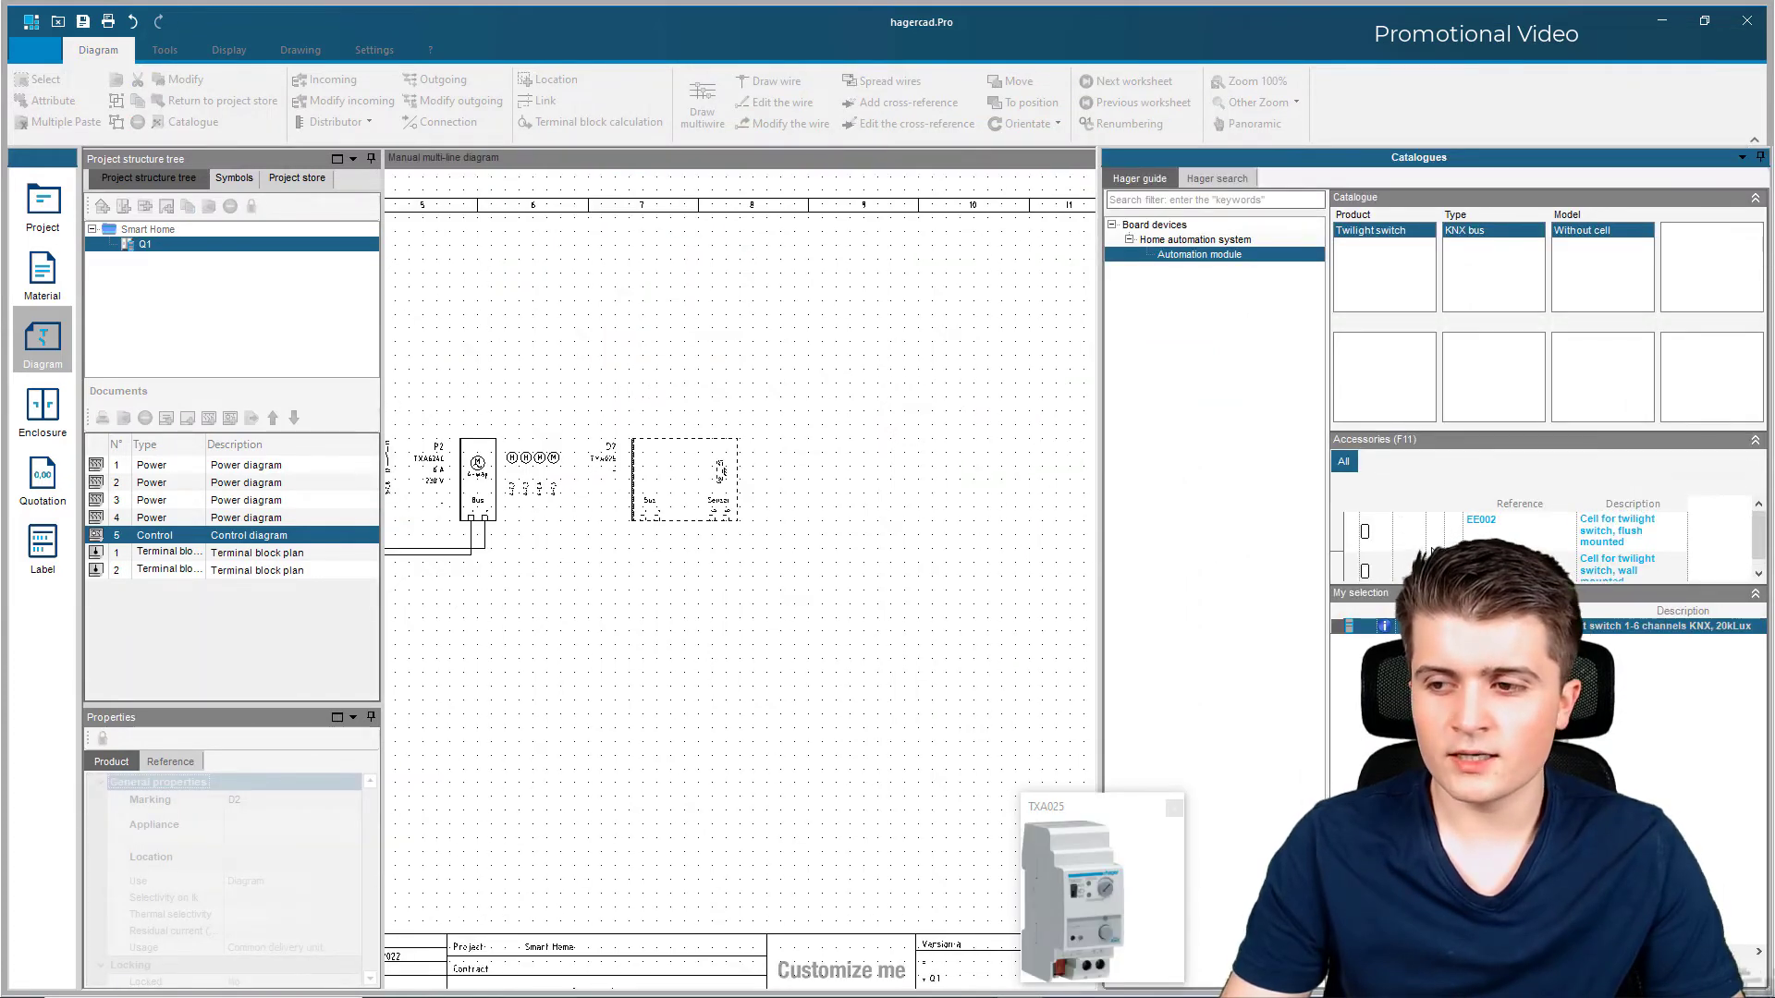
{"action": "left_click", "coordinate": [1433, 562]}
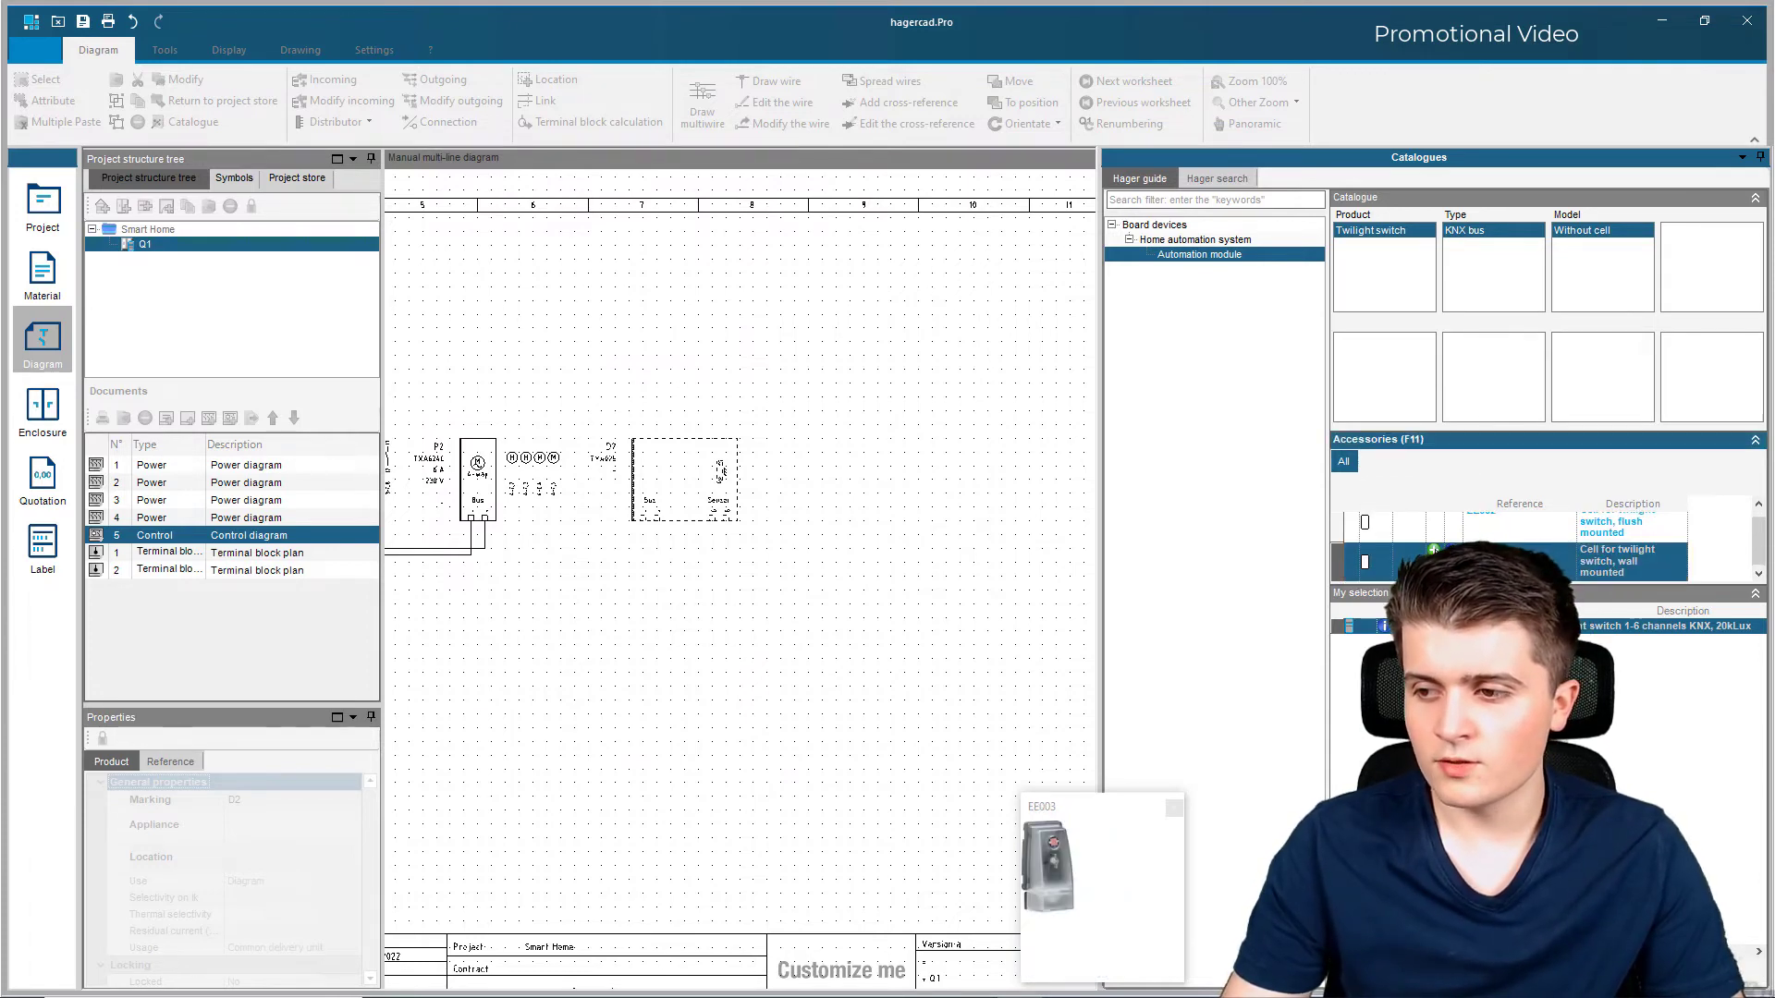
{"action": "left_click", "coordinate": [1433, 550]}
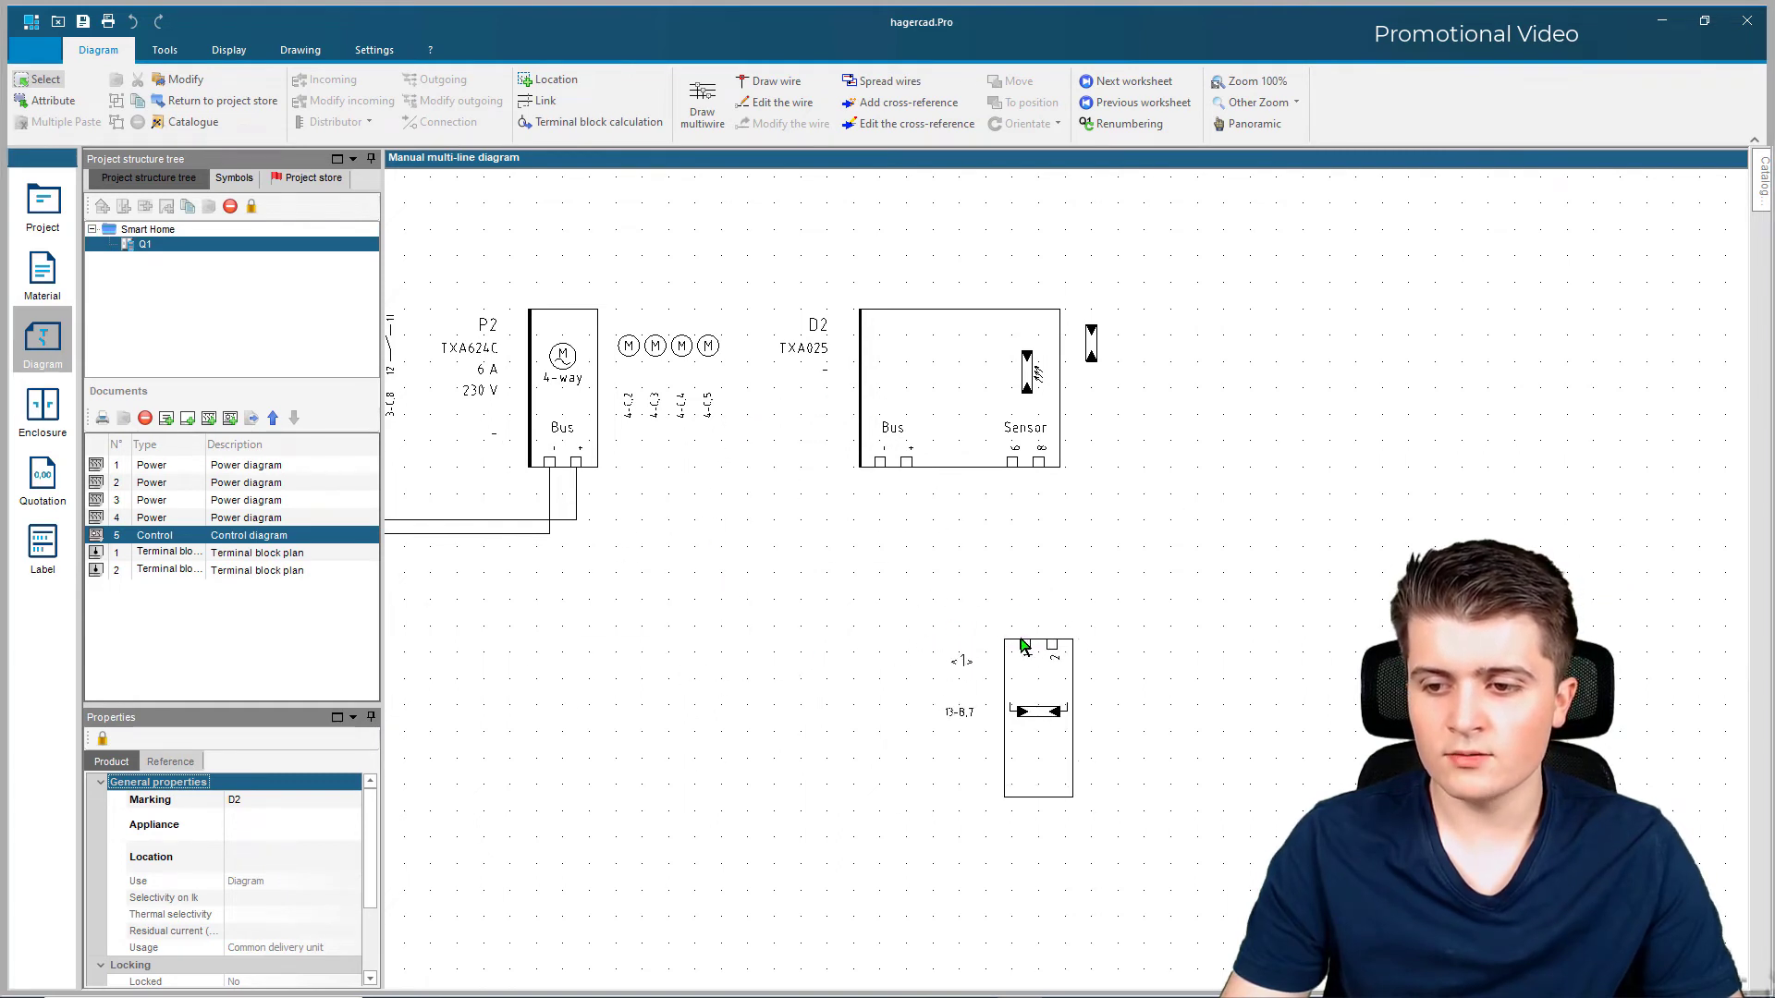
{"action": "left_click", "coordinate": [1024, 644]}
{"action": "left_click", "coordinate": [767, 81]}
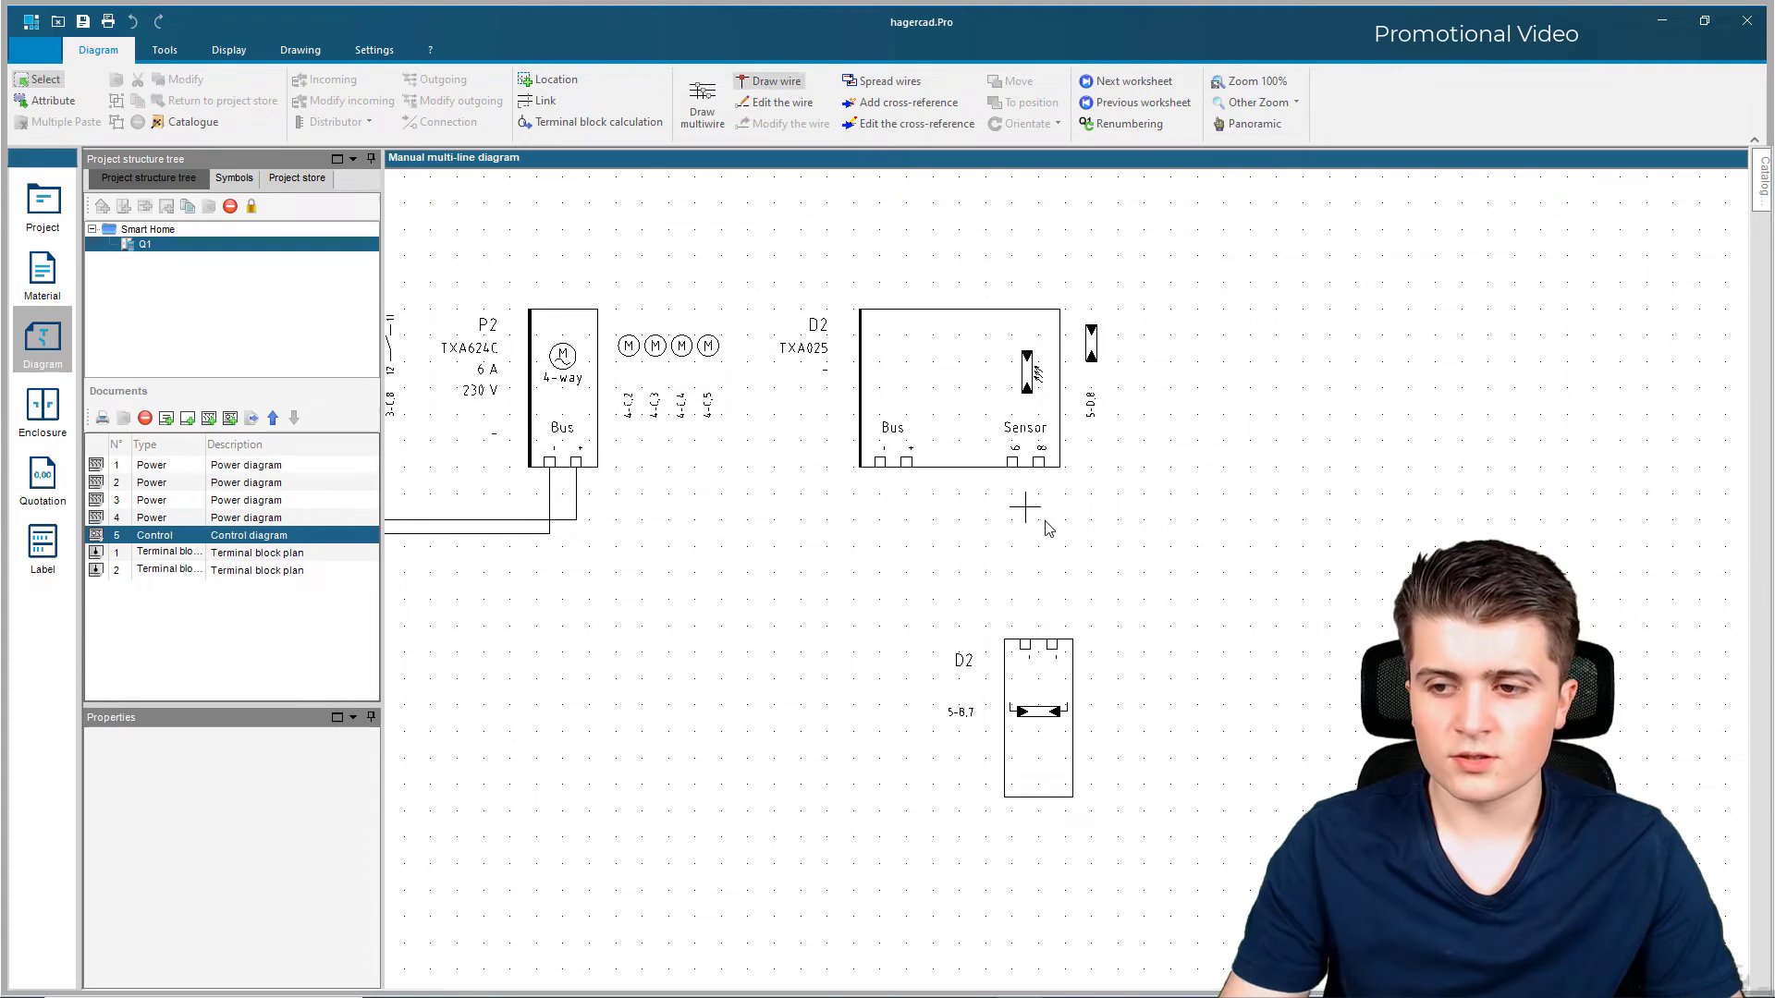
{"action": "left_click", "coordinate": [1012, 462]}
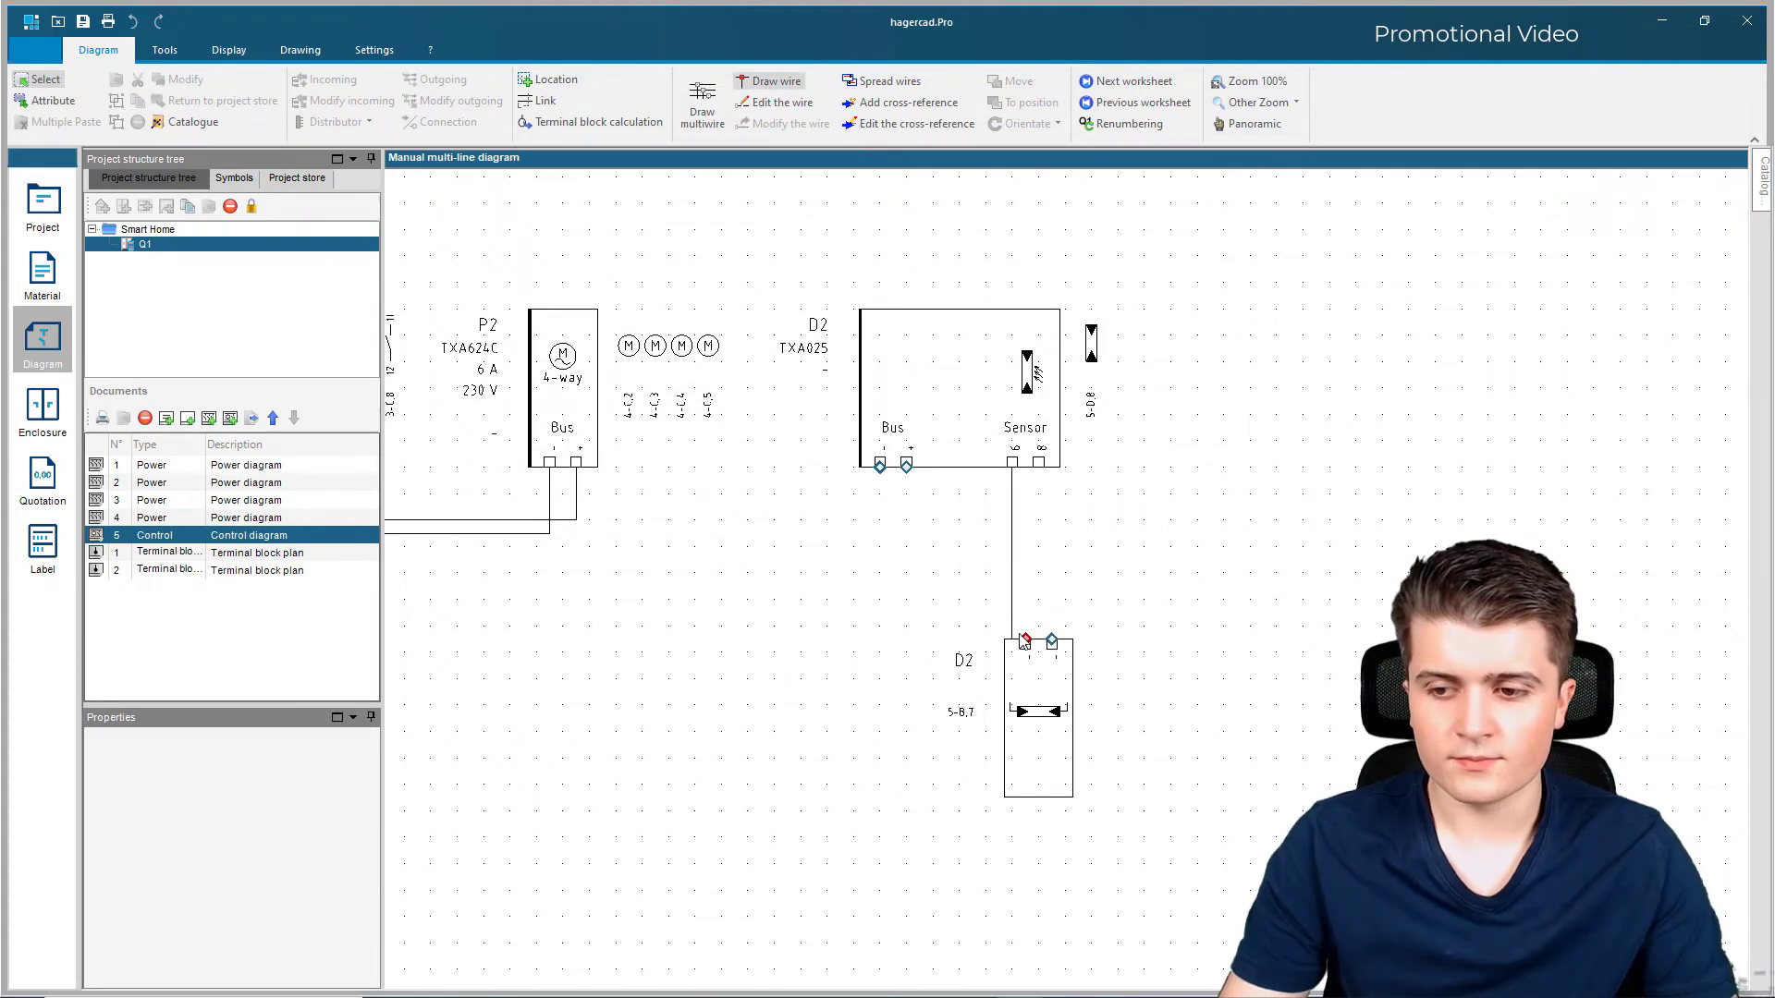
{"action": "key", "text": "Escape"}
{"action": "key", "text": "Escape"}
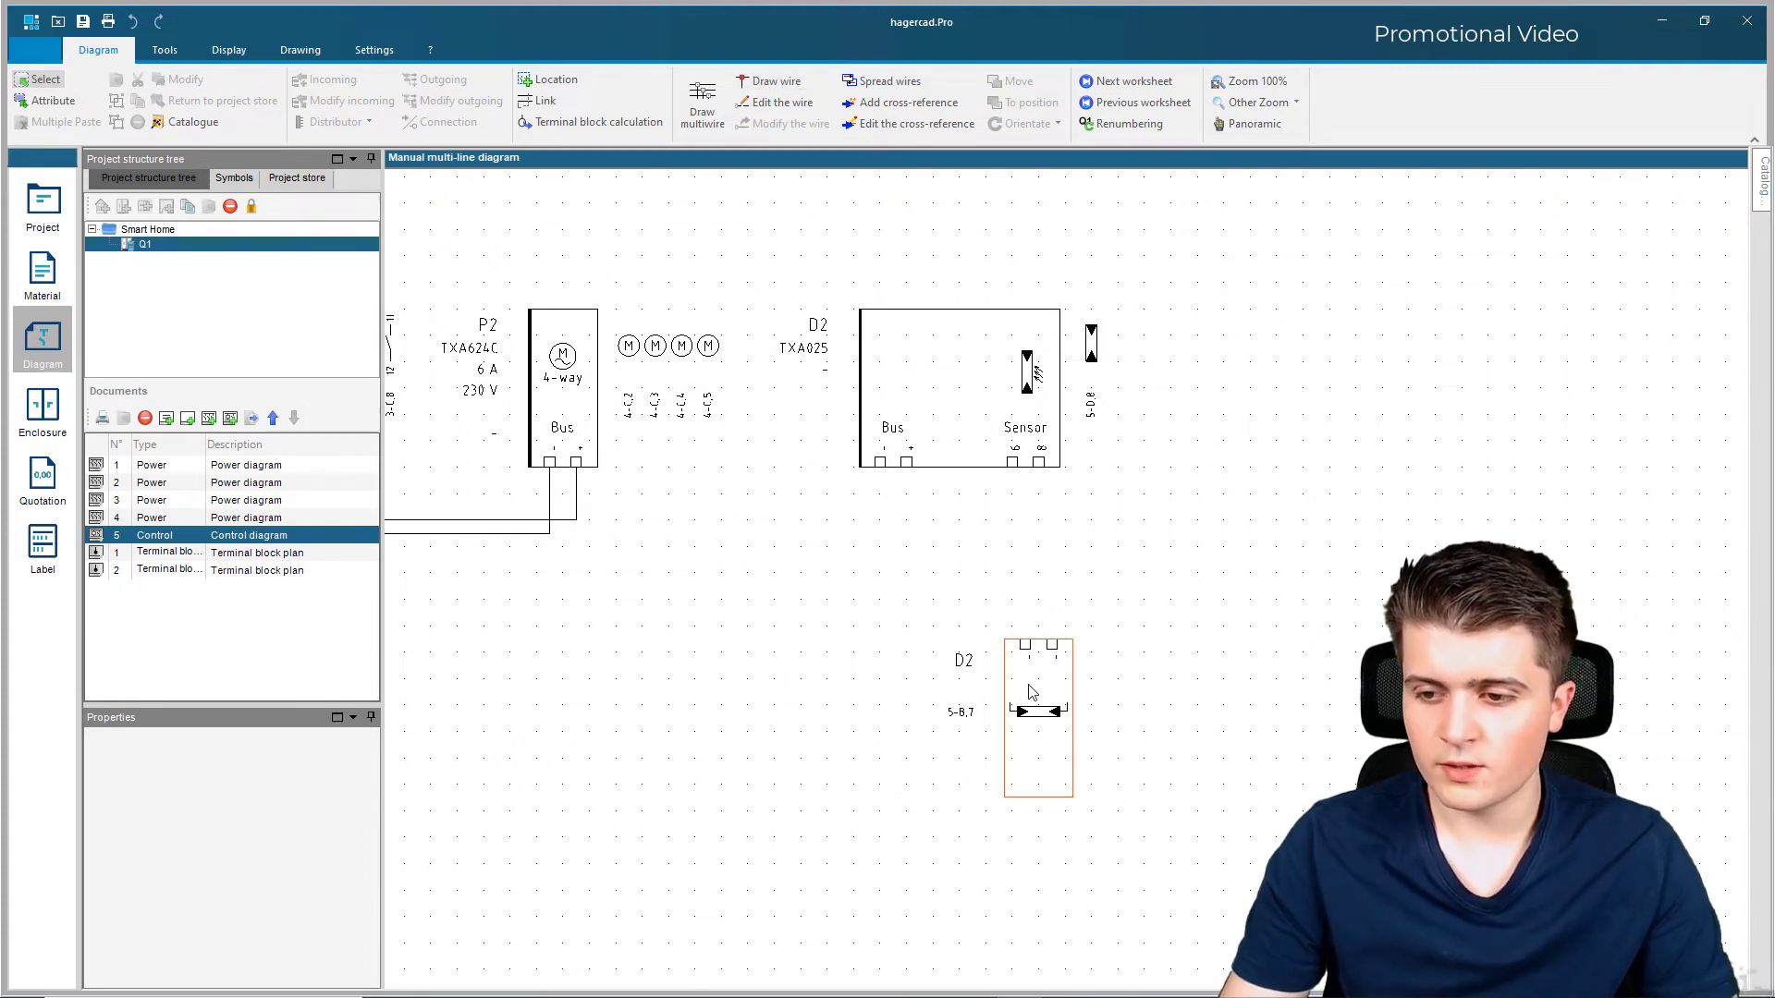
Step: Align the twilight switch cell directly under D2's Sensor terminals and connect terminals 6 and 8 to it with a multiwire
{"action": "left_click_drag", "start_coordinate": [1055, 678], "coordinate": [1041, 674]}
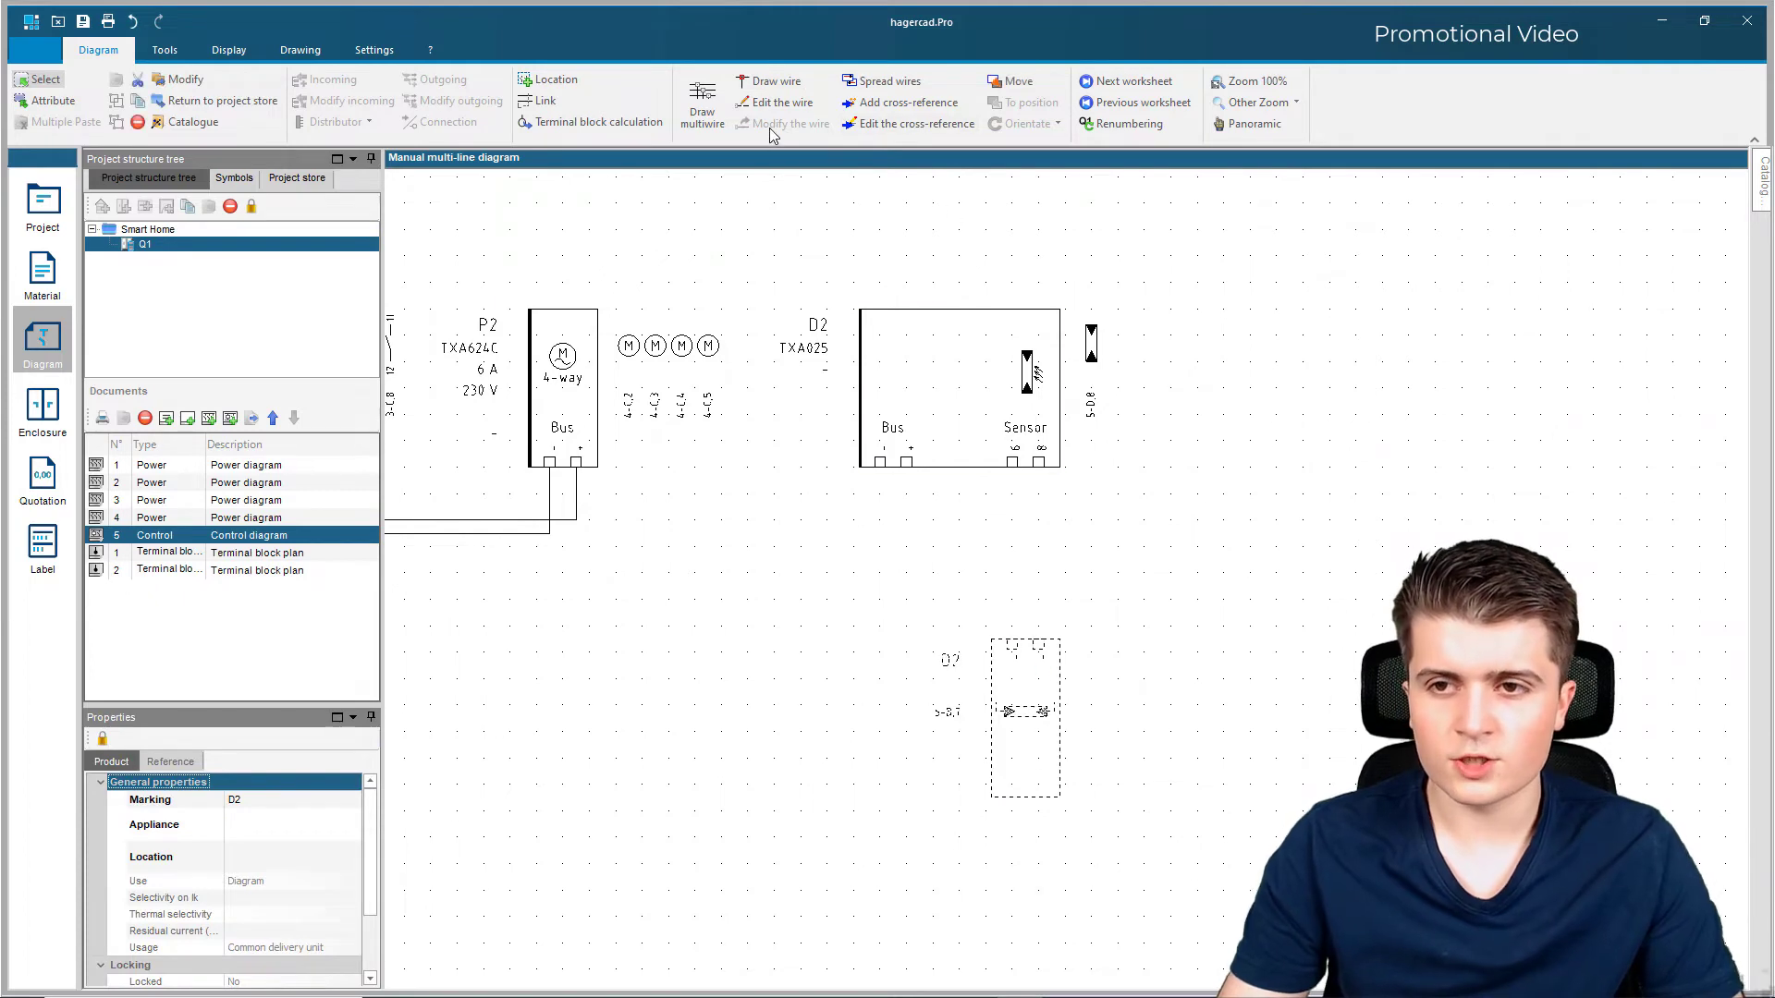
{"action": "left_click", "coordinate": [703, 104]}
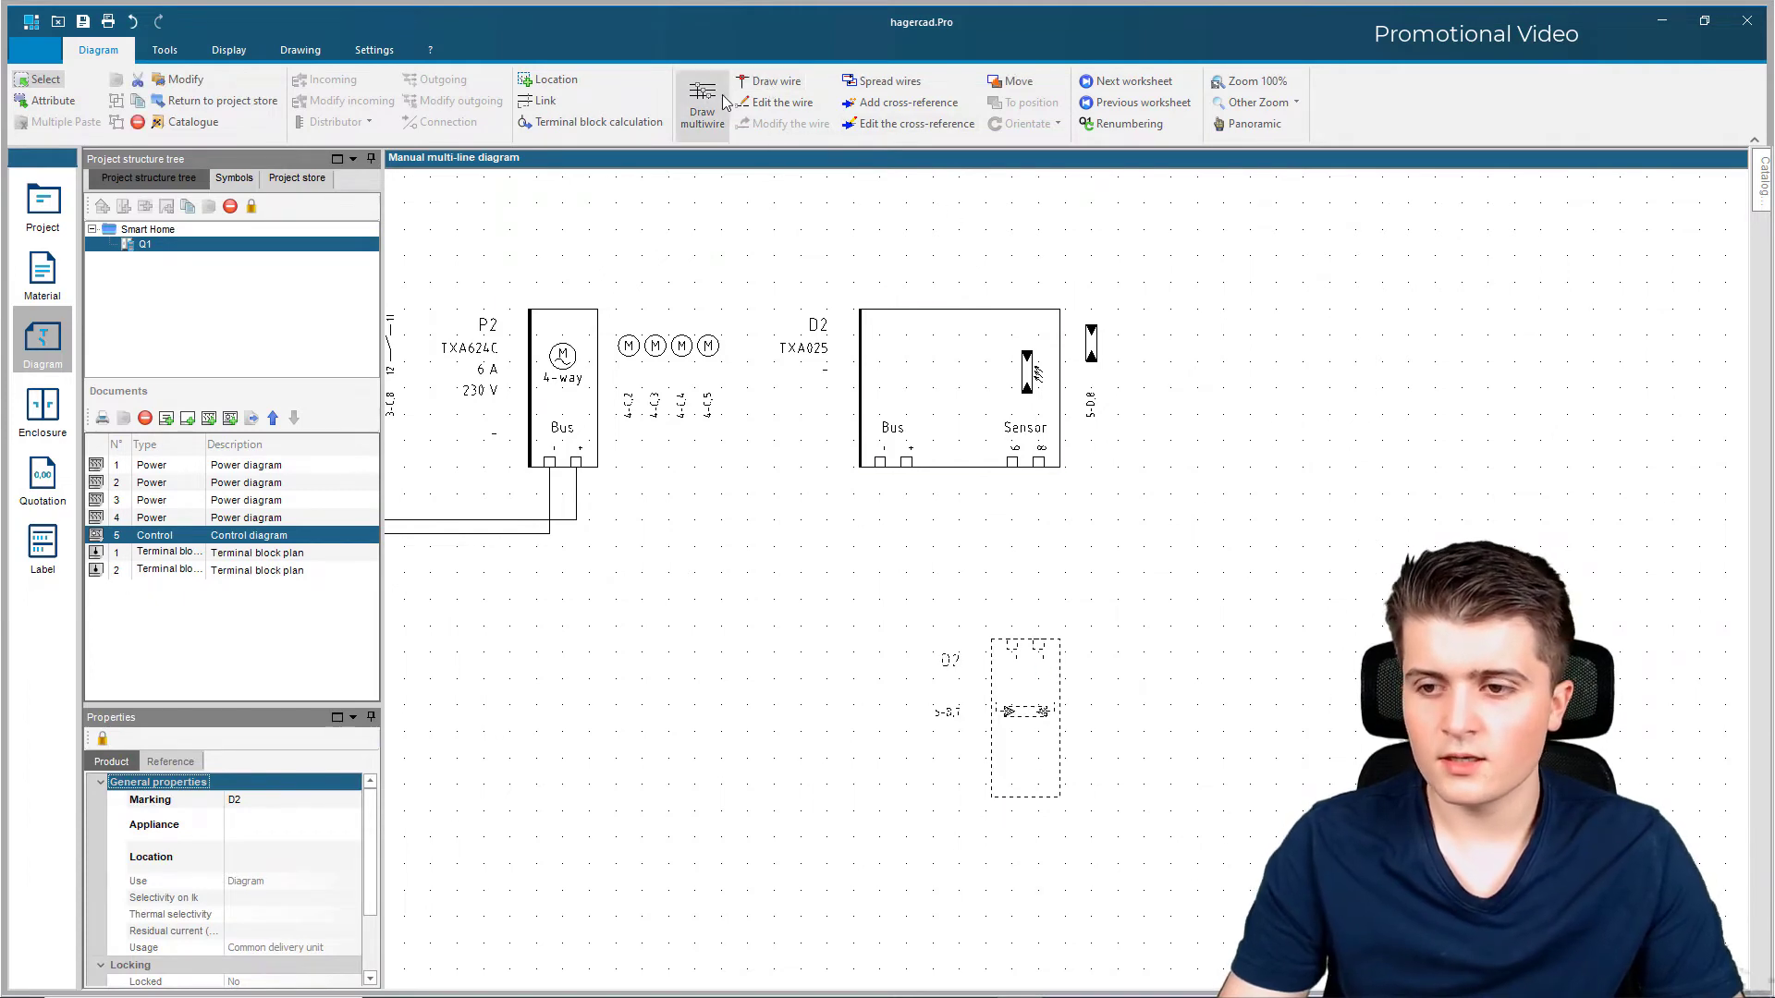
{"action": "left_click", "coordinate": [1013, 462]}
{"action": "left_click", "coordinate": [1013, 642]}
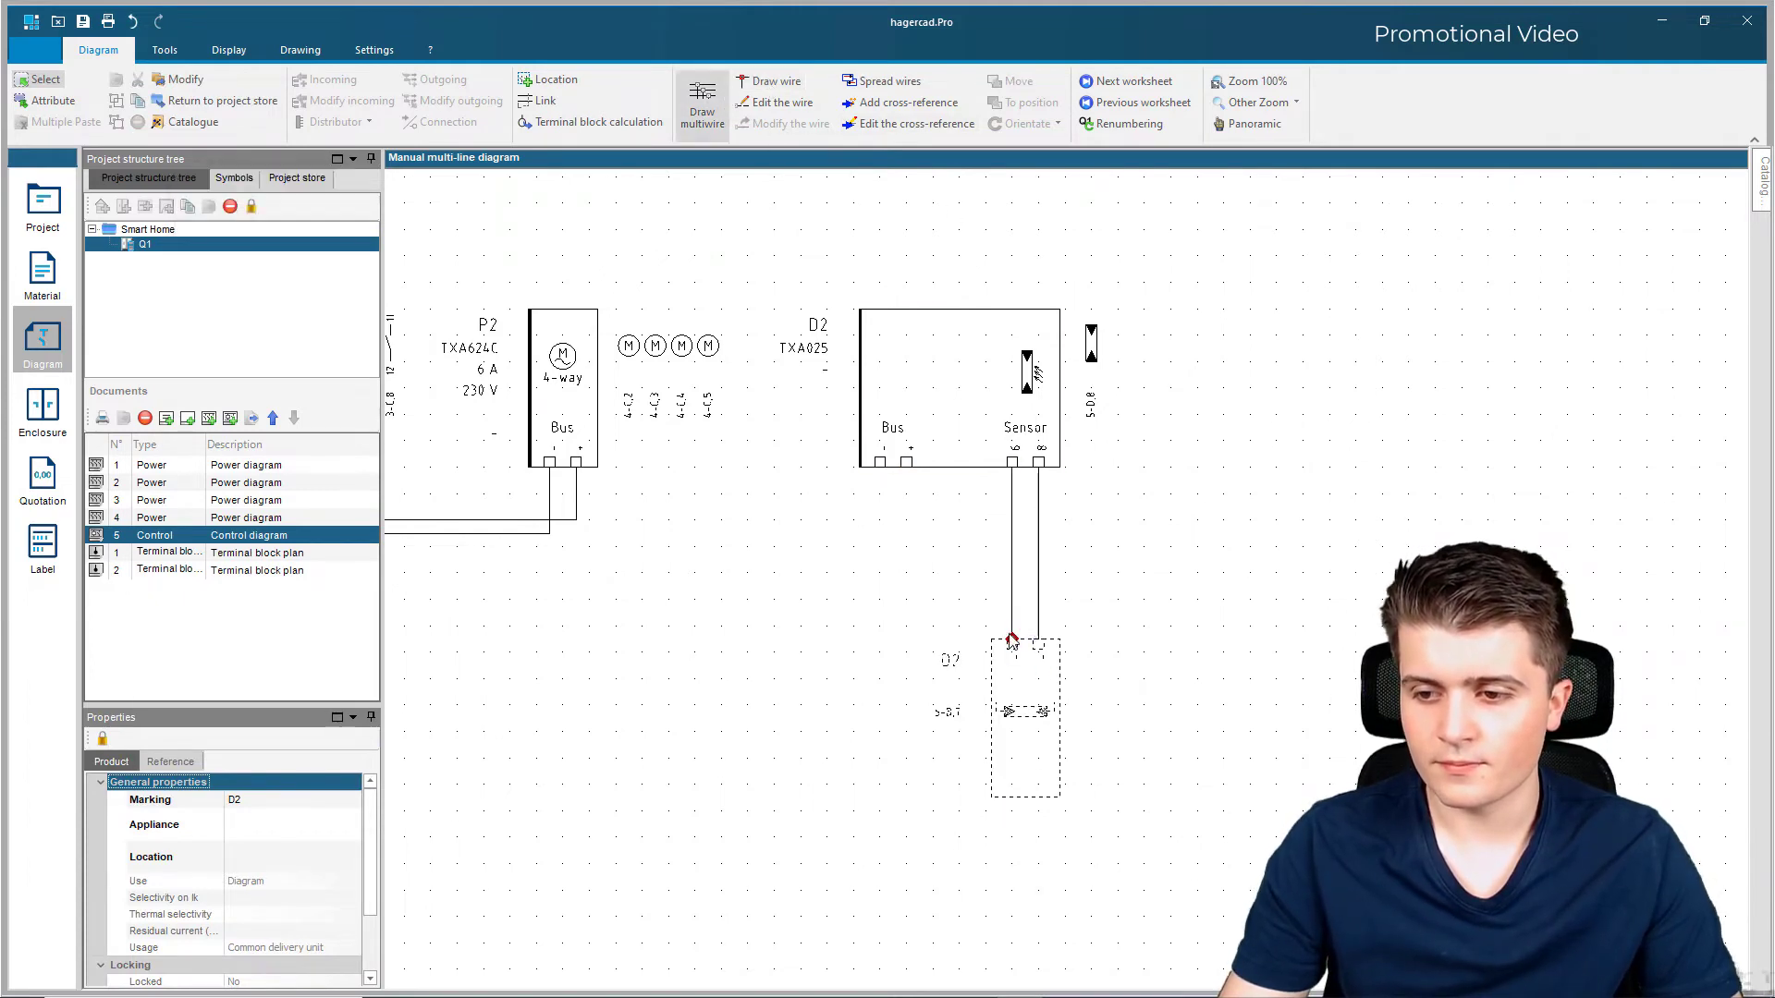
Step: Draw wires joining D2's Bus + and - terminals to the matching bus wires at P2
{"action": "left_click", "coordinate": [767, 82]}
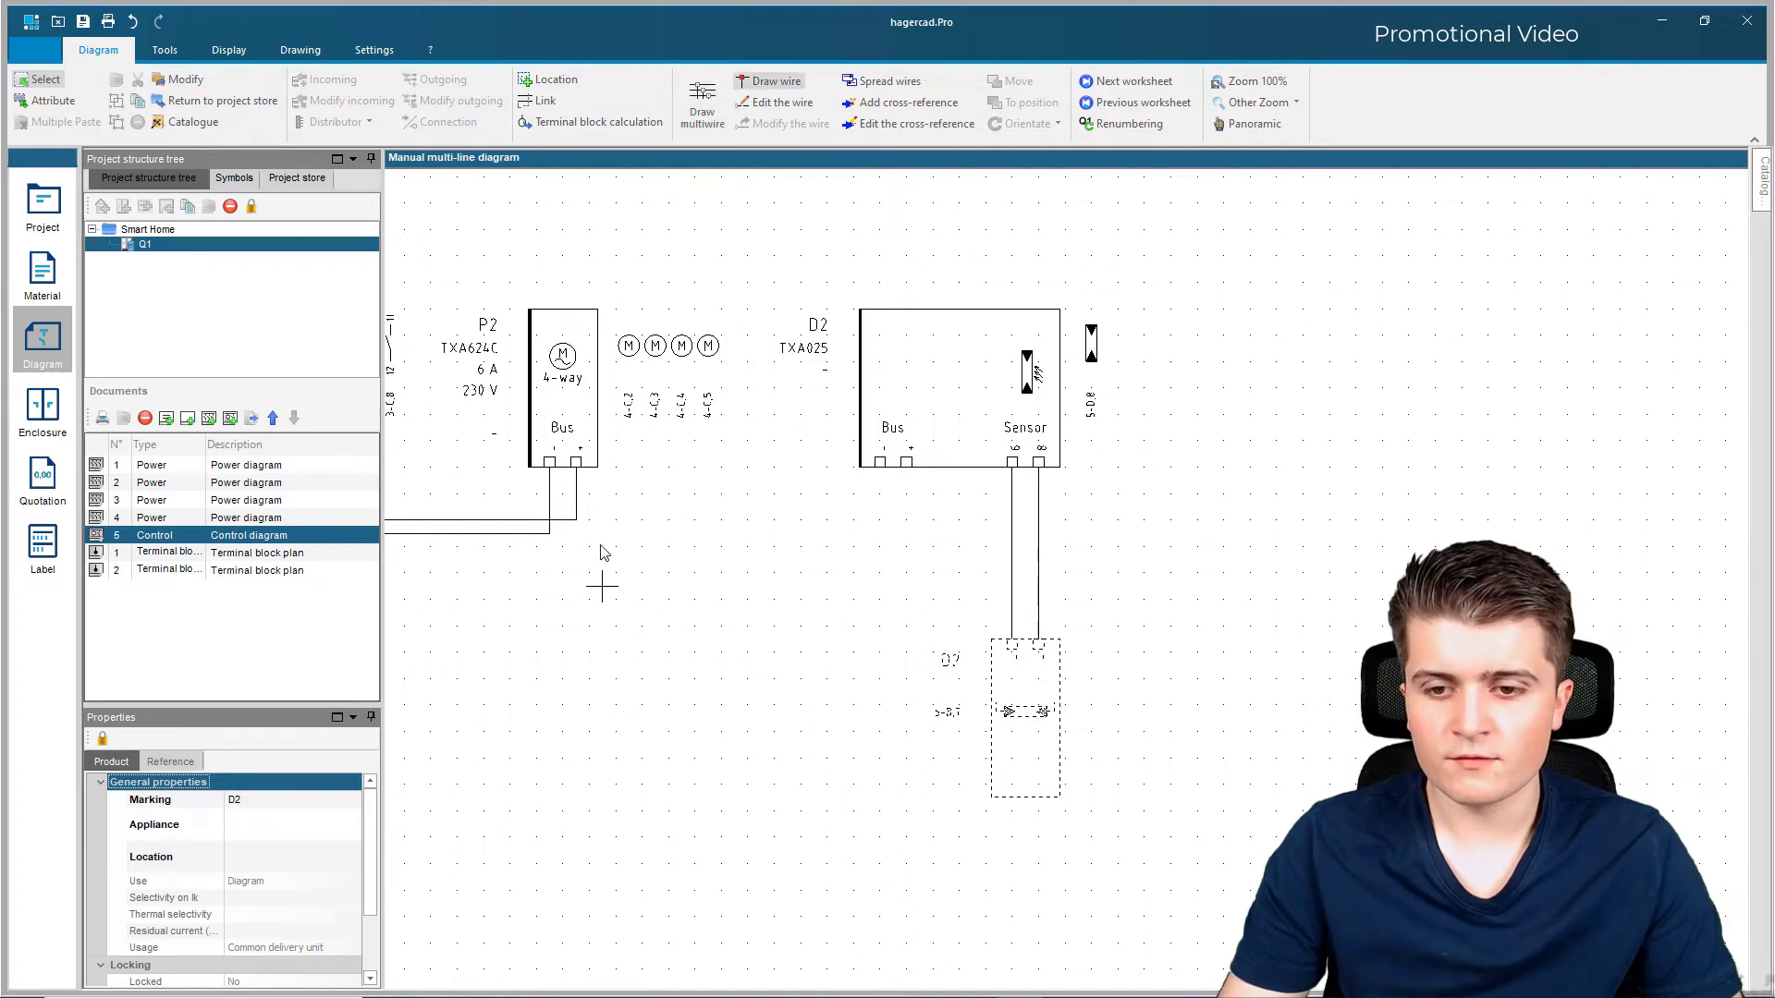
{"action": "left_click", "coordinate": [578, 520]}
{"action": "left_click", "coordinate": [907, 463]}
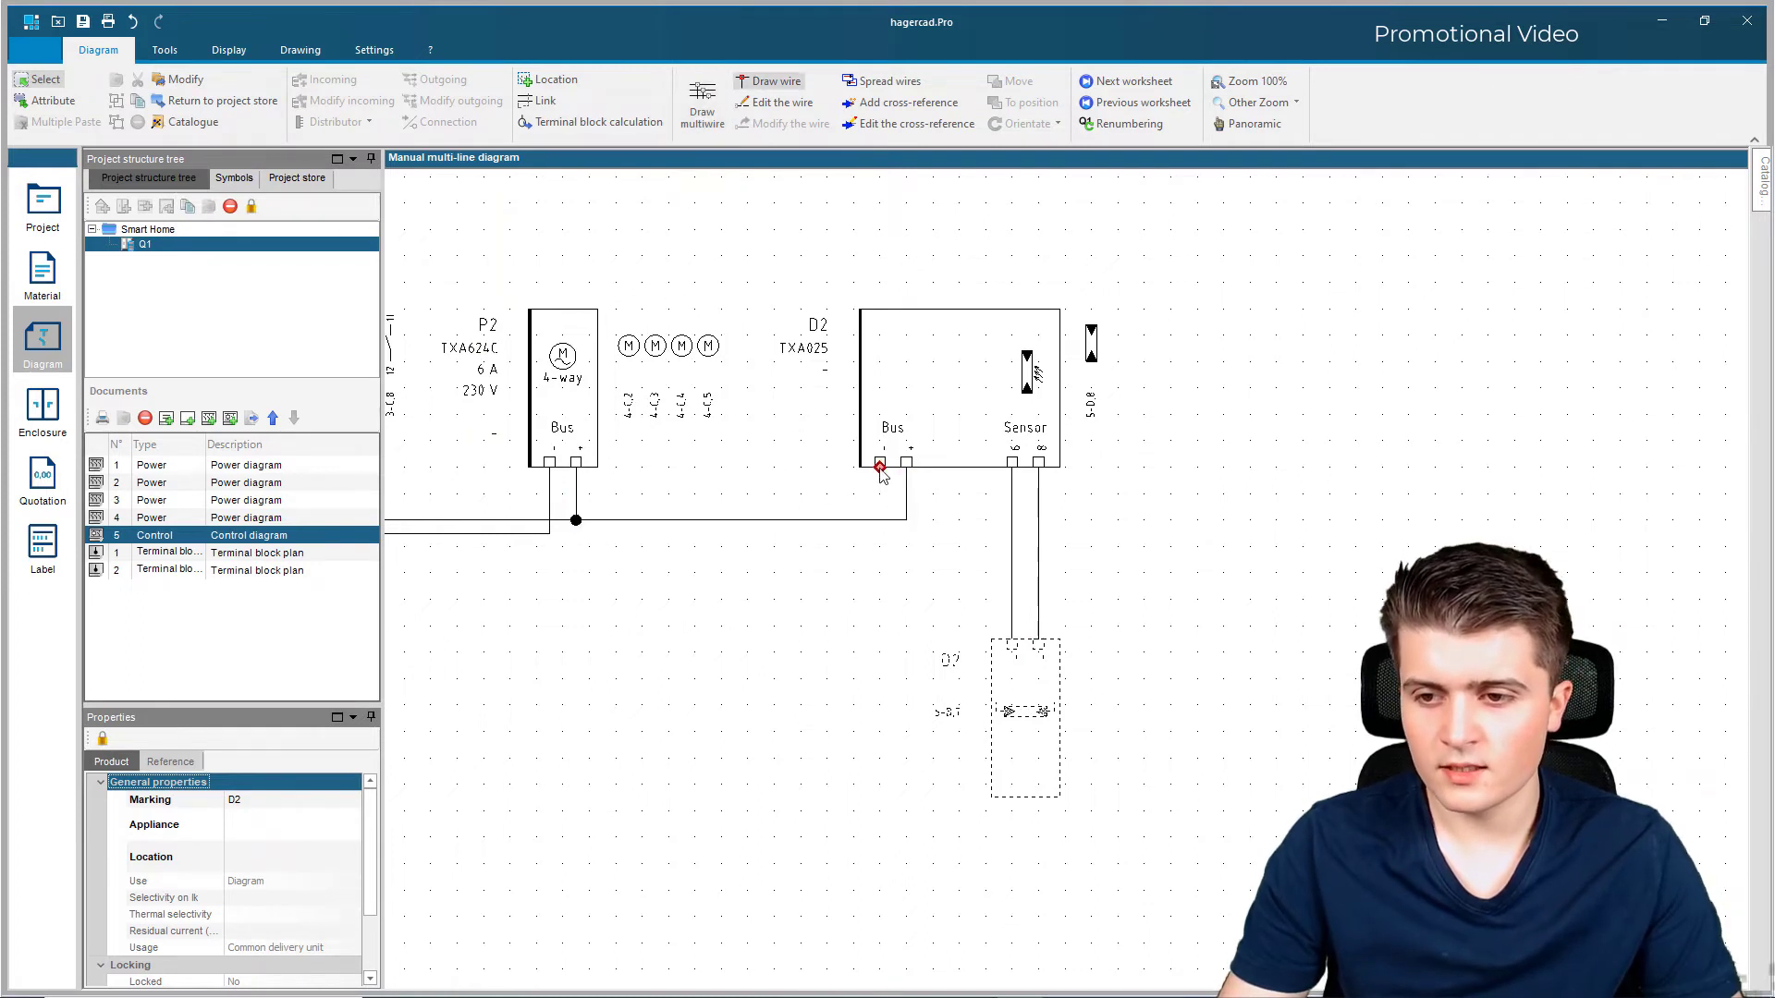
{"action": "left_click", "coordinate": [880, 463]}
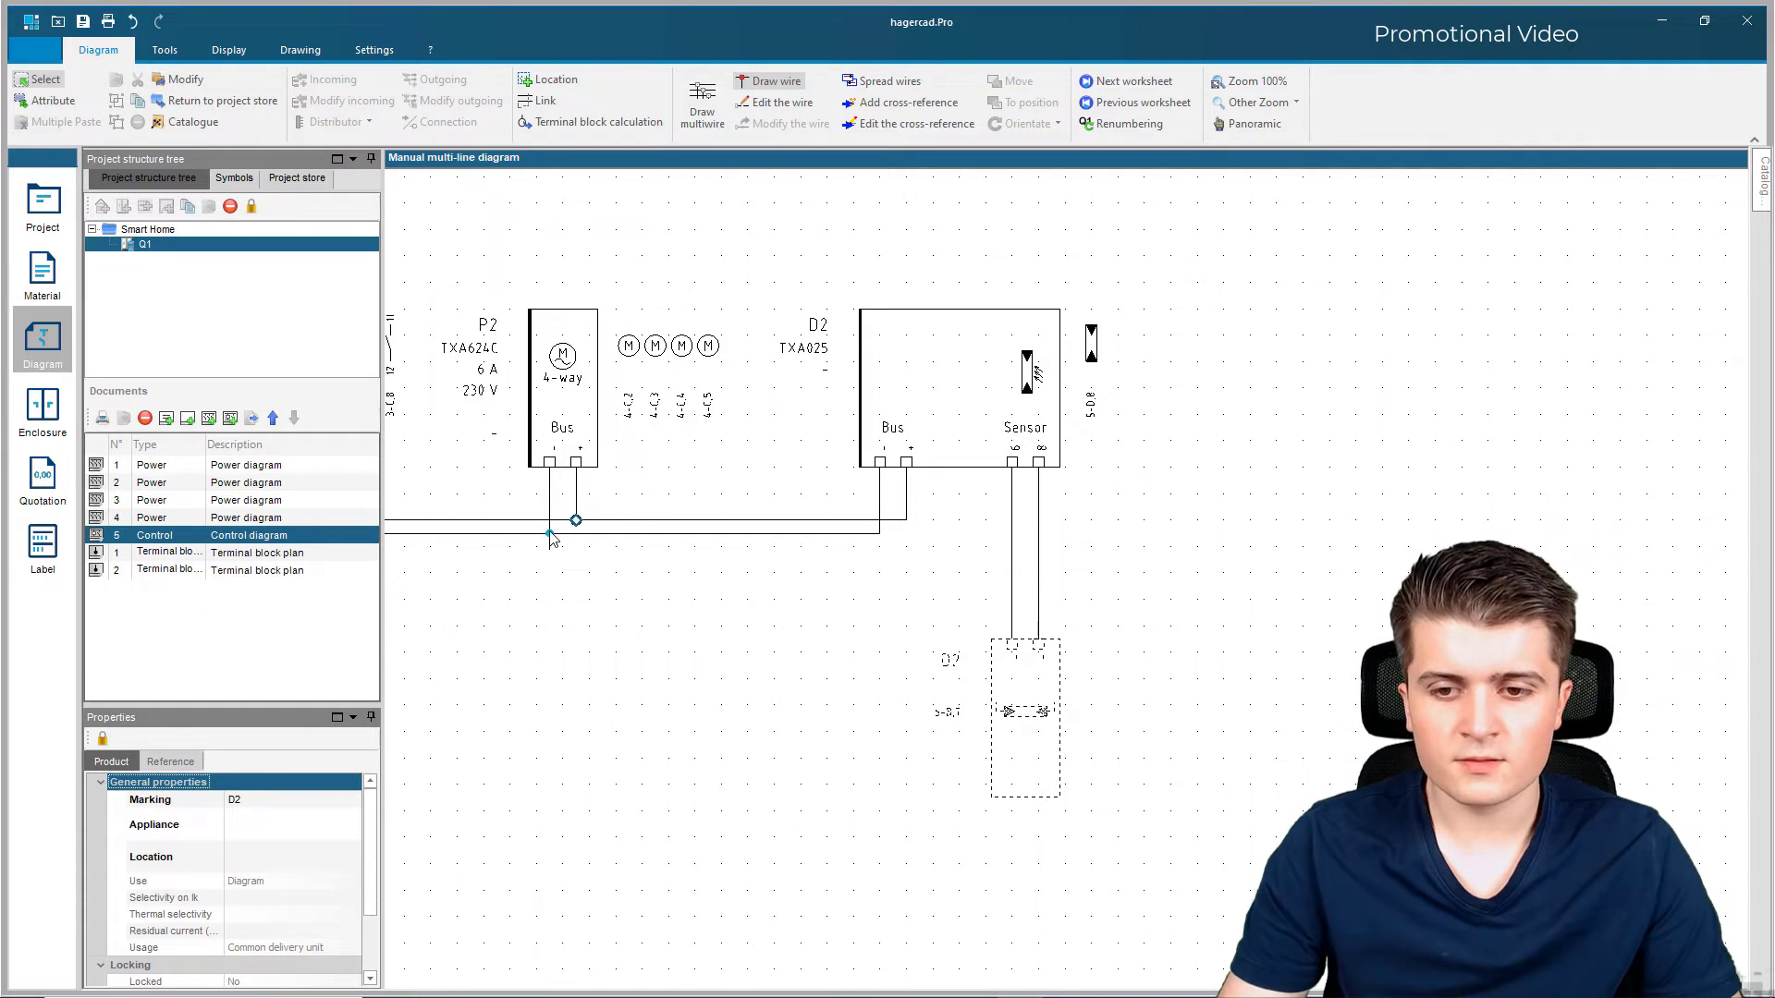
{"action": "left_click", "coordinate": [550, 533]}
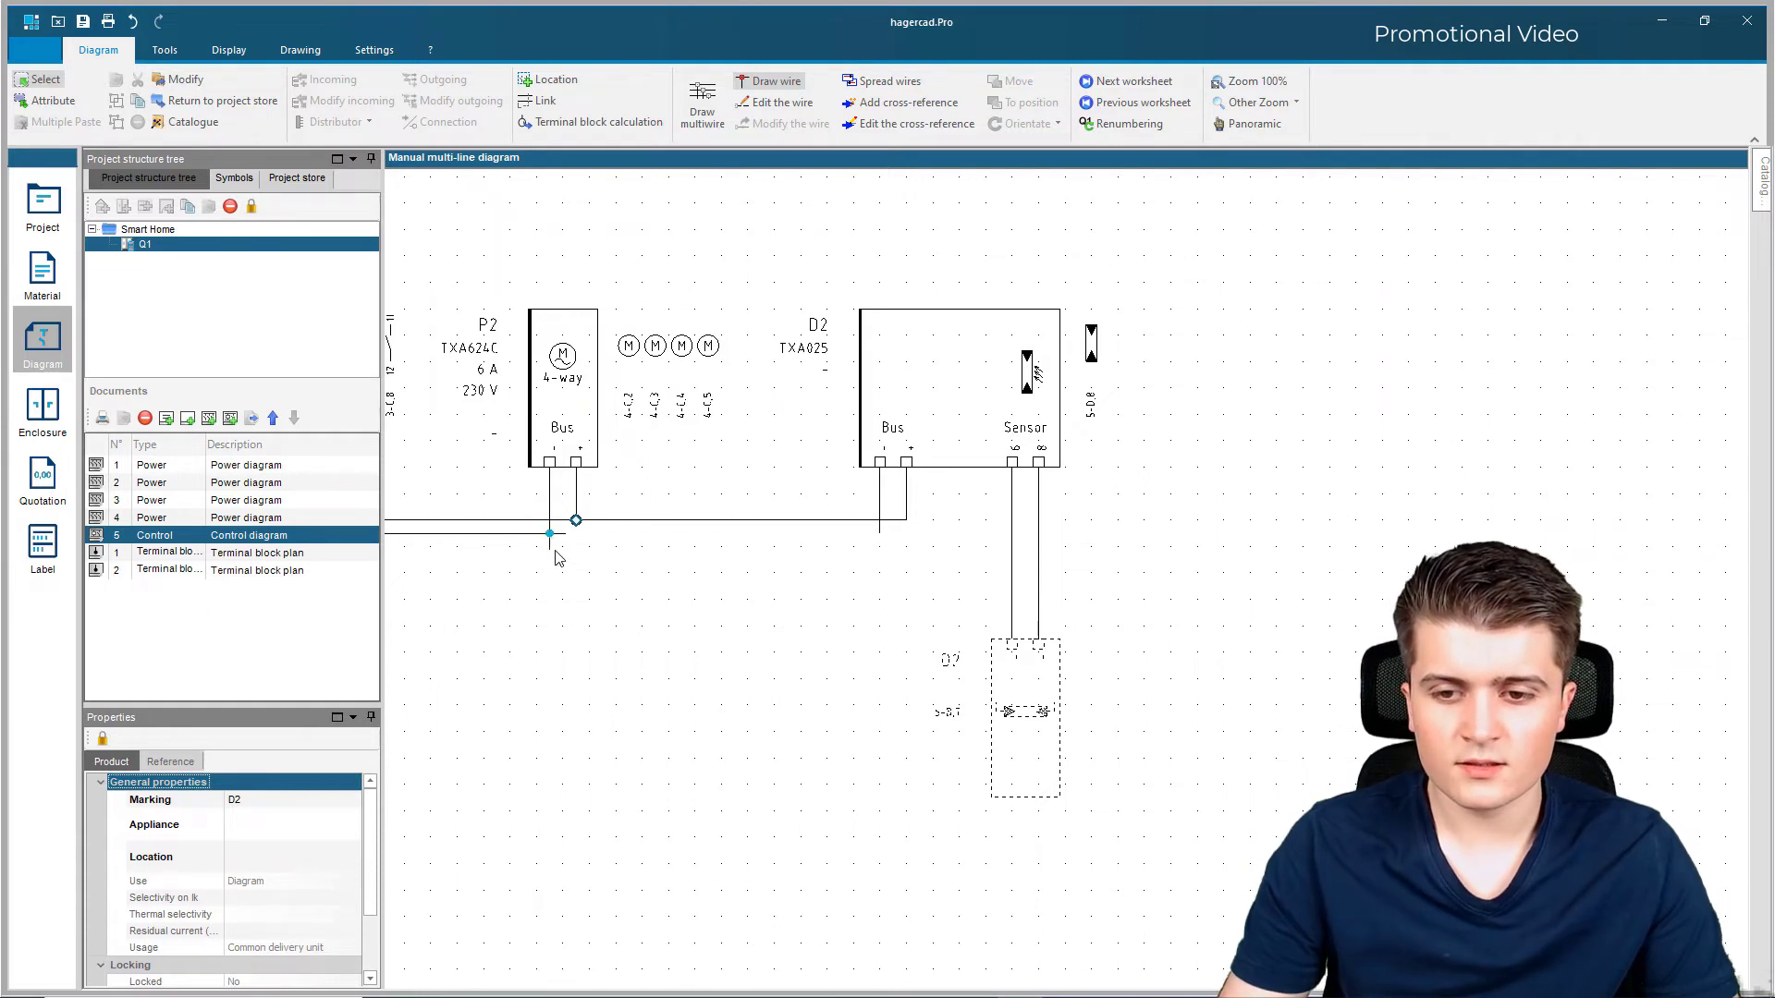
{"action": "key", "text": "Escape"}
Step: Set the nature of the wire between P2 and D2's Bus + terminal to KNX +
{"action": "left_click", "coordinate": [587, 520]}
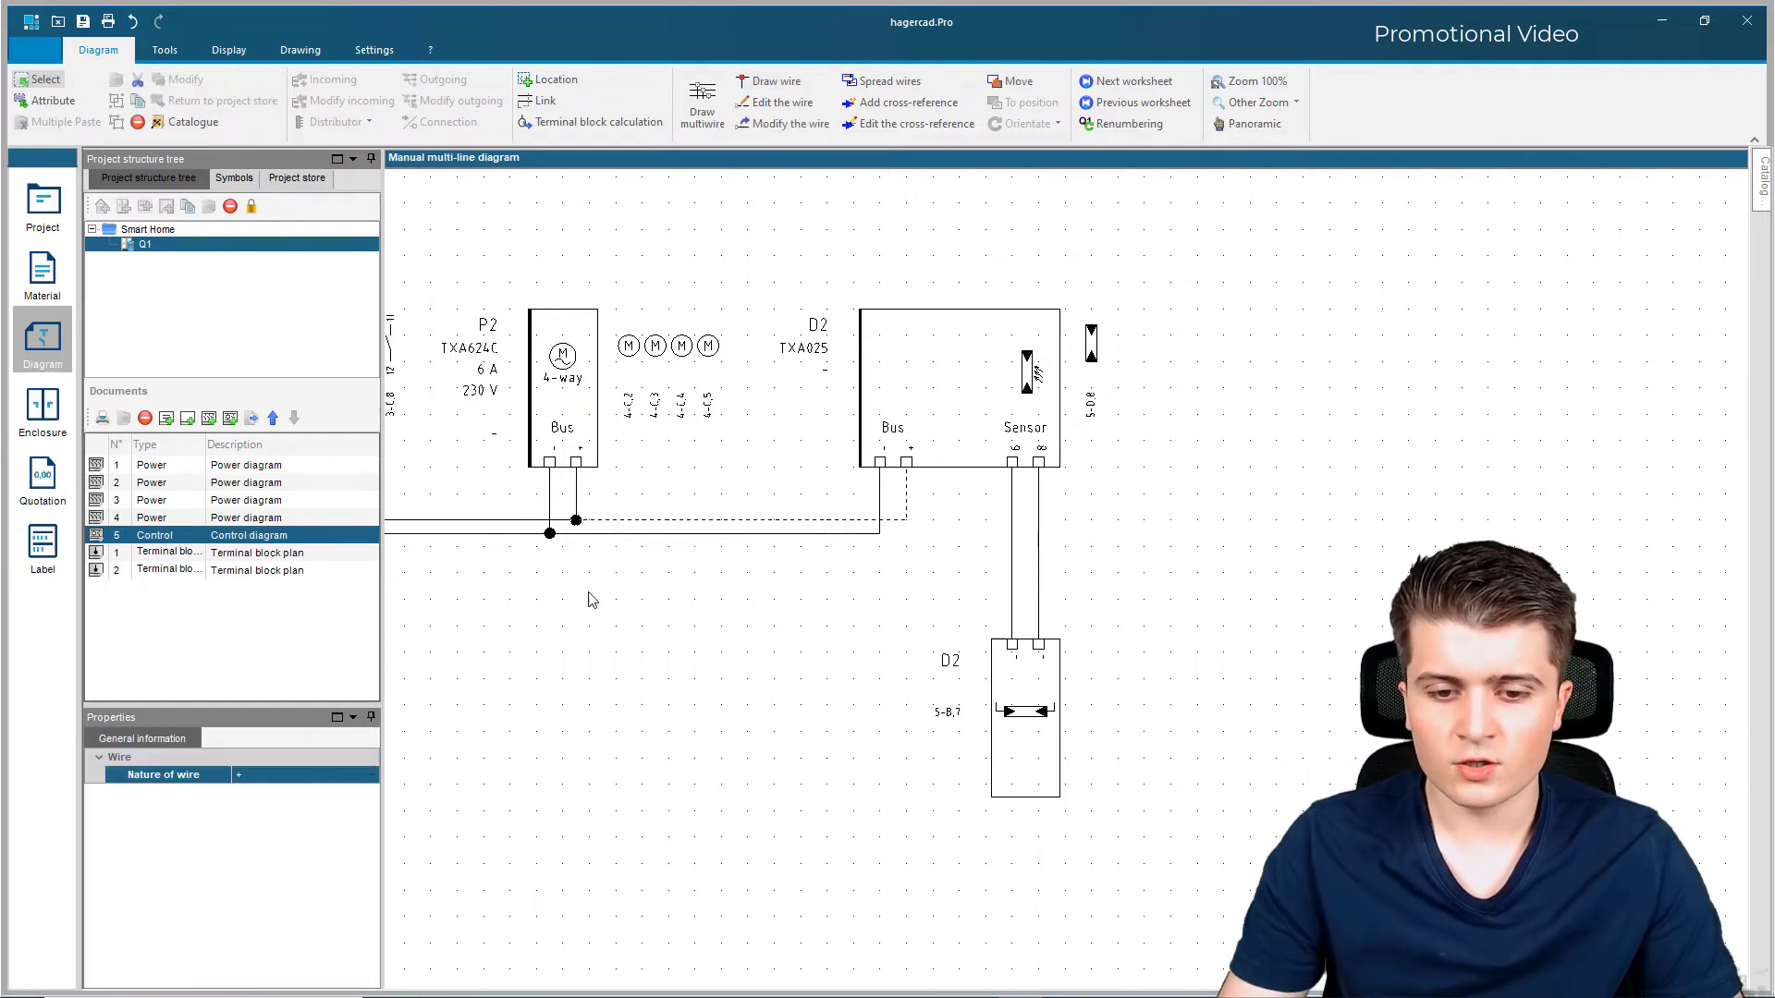
{"action": "left_click", "coordinate": [370, 774]}
{"action": "left_click", "coordinate": [808, 548]}
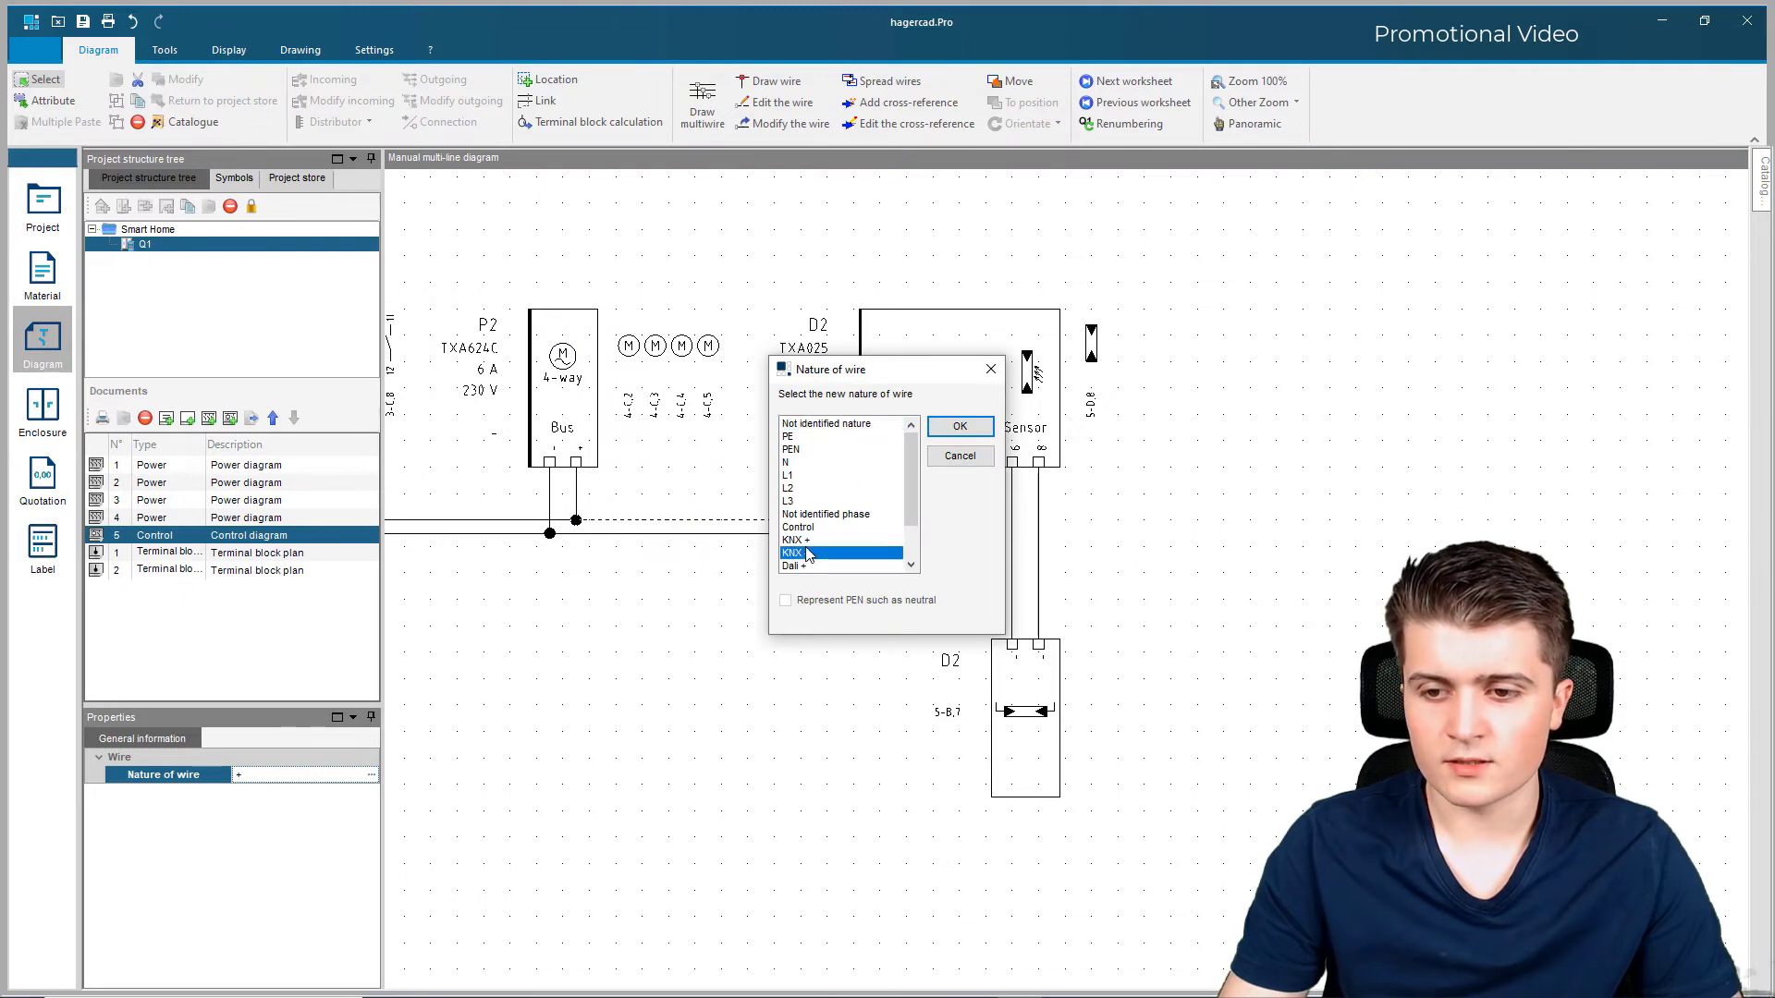
{"action": "left_click", "coordinate": [806, 543]}
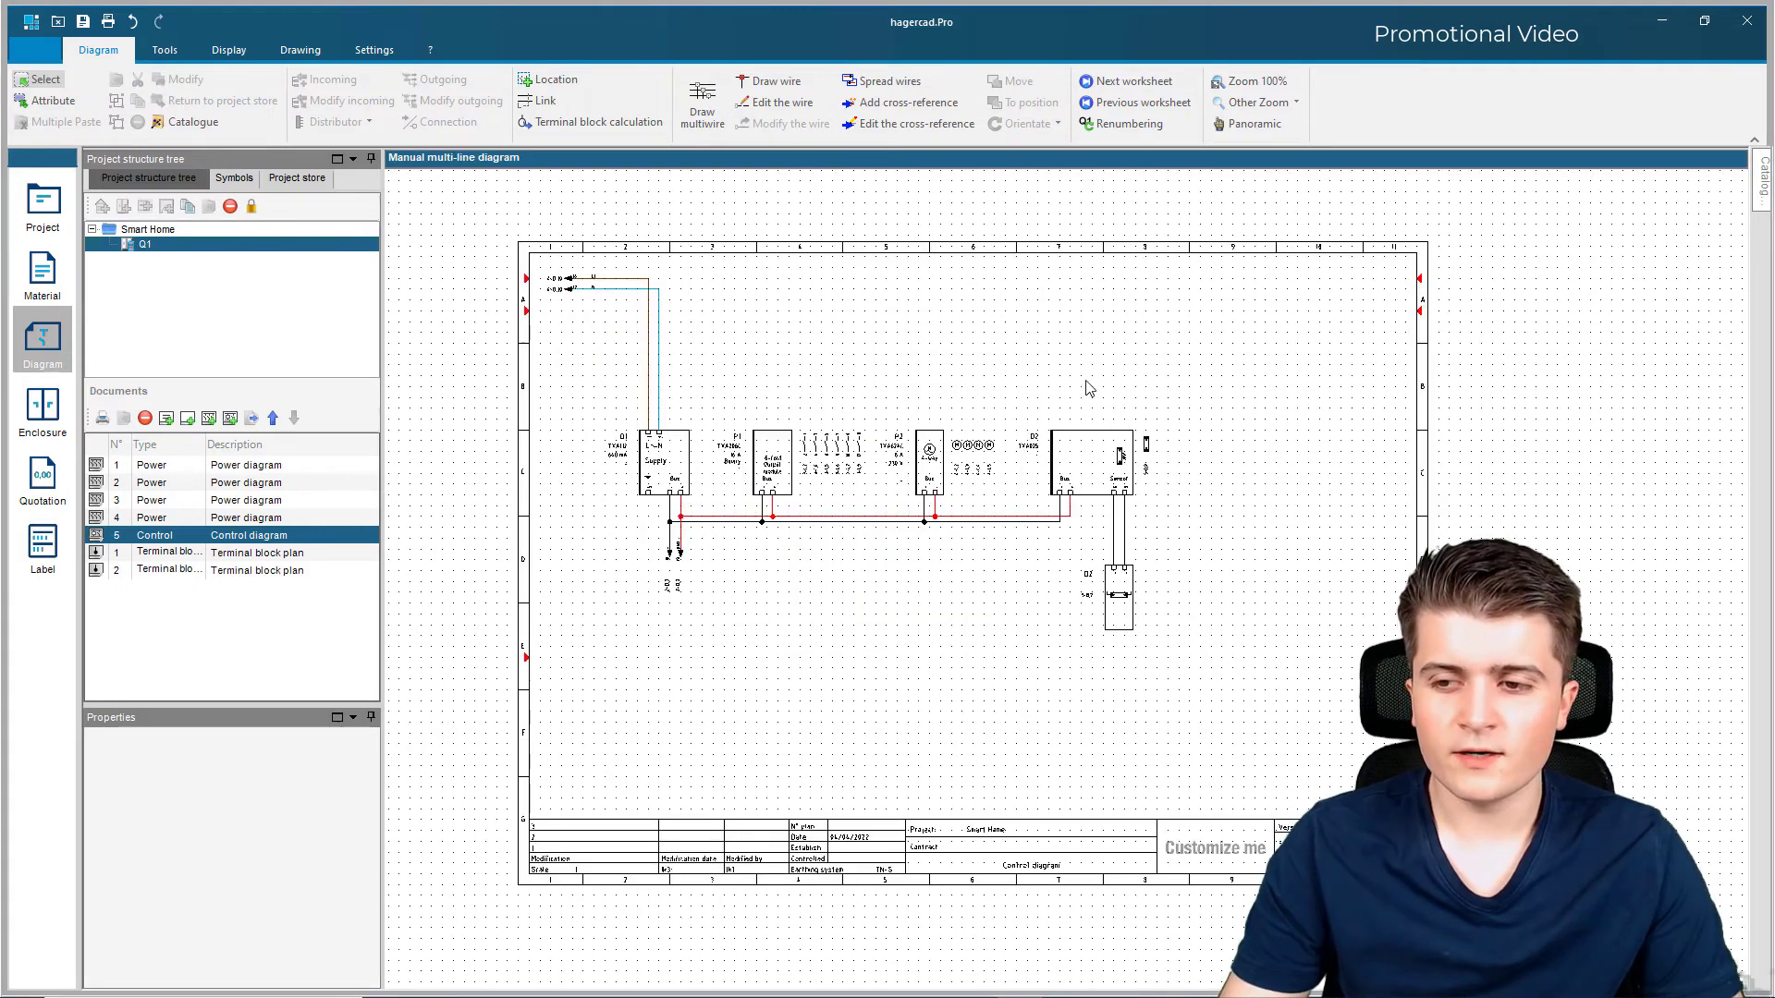
Step: Insert a through terminal from the Hager terminal symbols on each of the two wires between D2's Sensor terminals and the cell
{"action": "scroll", "coordinate": [1275, 555], "scroll_direction": "up", "scroll_amount": 2}
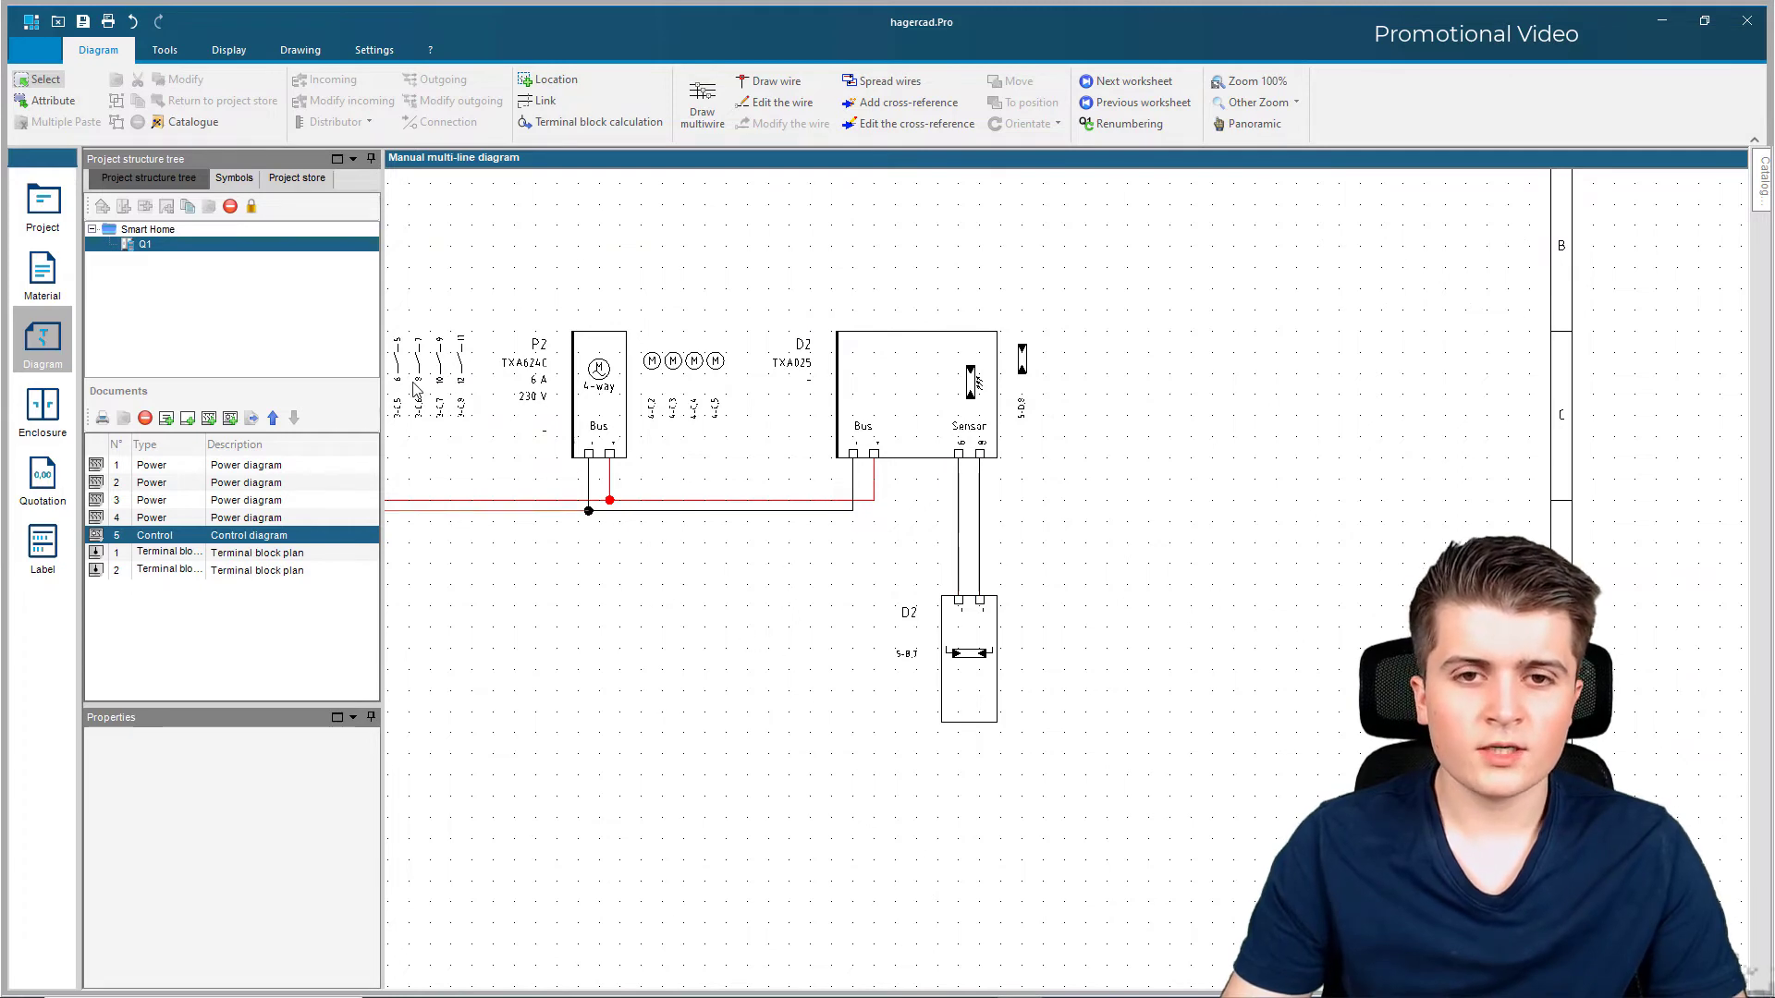
{"action": "left_click", "coordinate": [235, 180]}
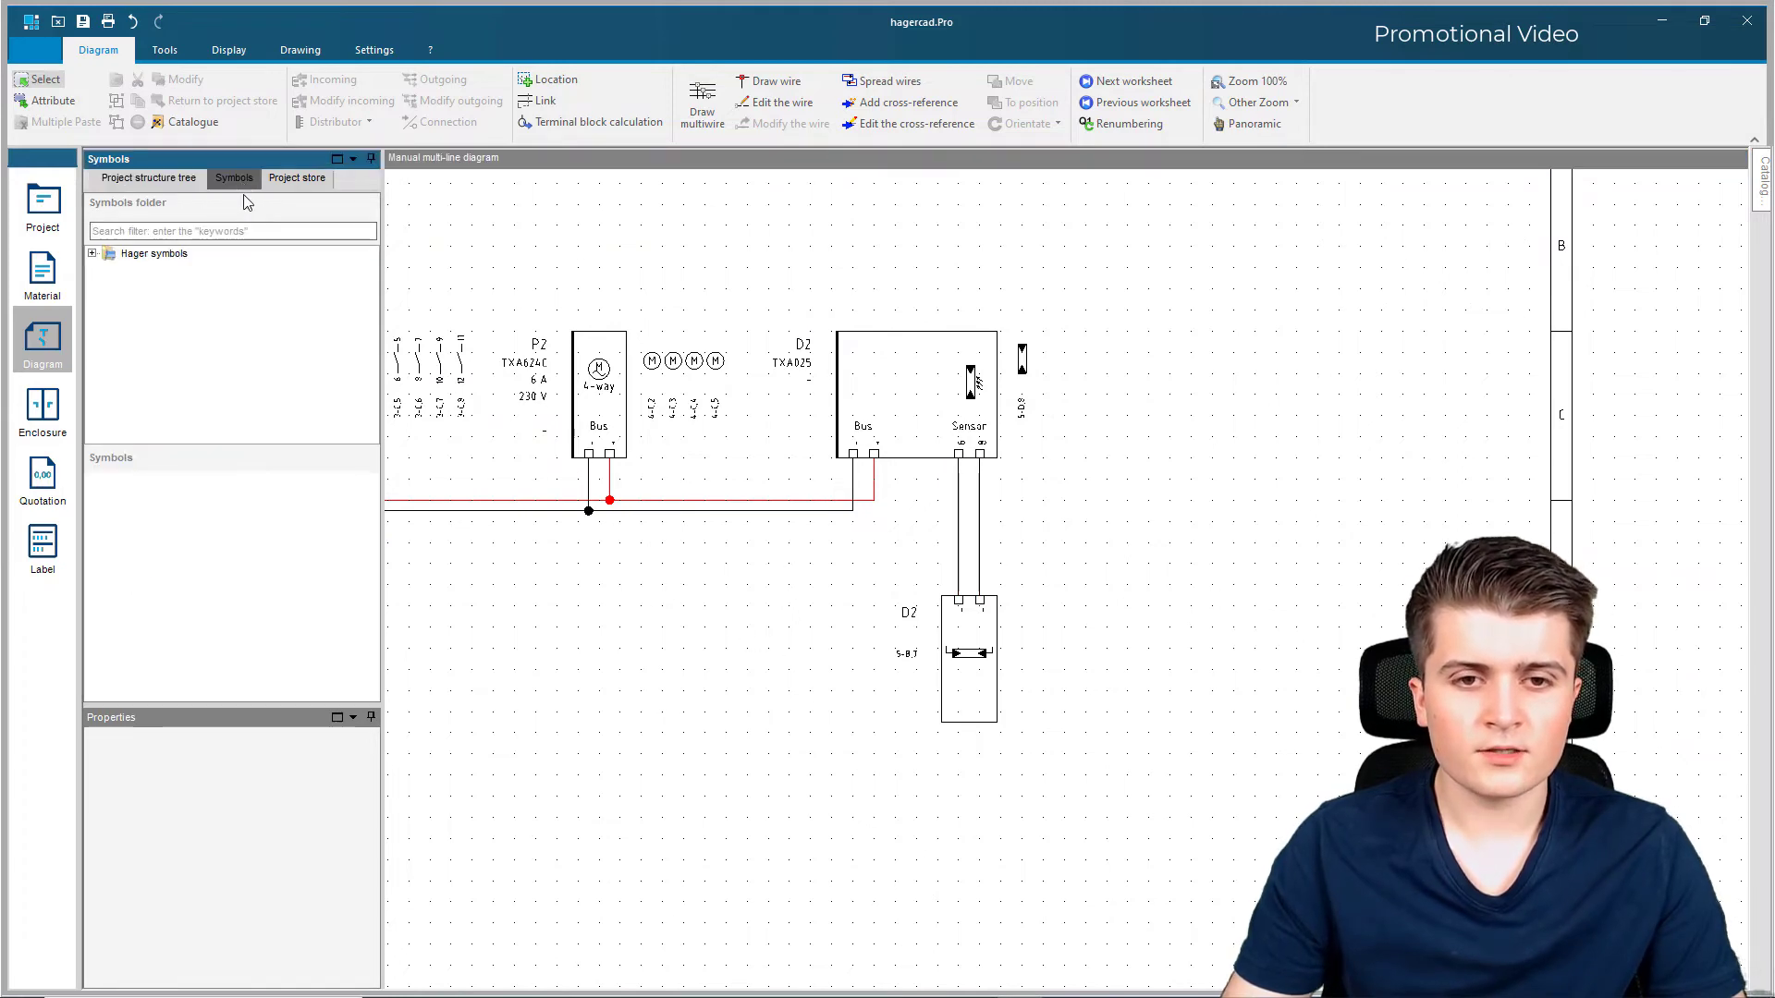
{"action": "left_click", "coordinate": [92, 254]}
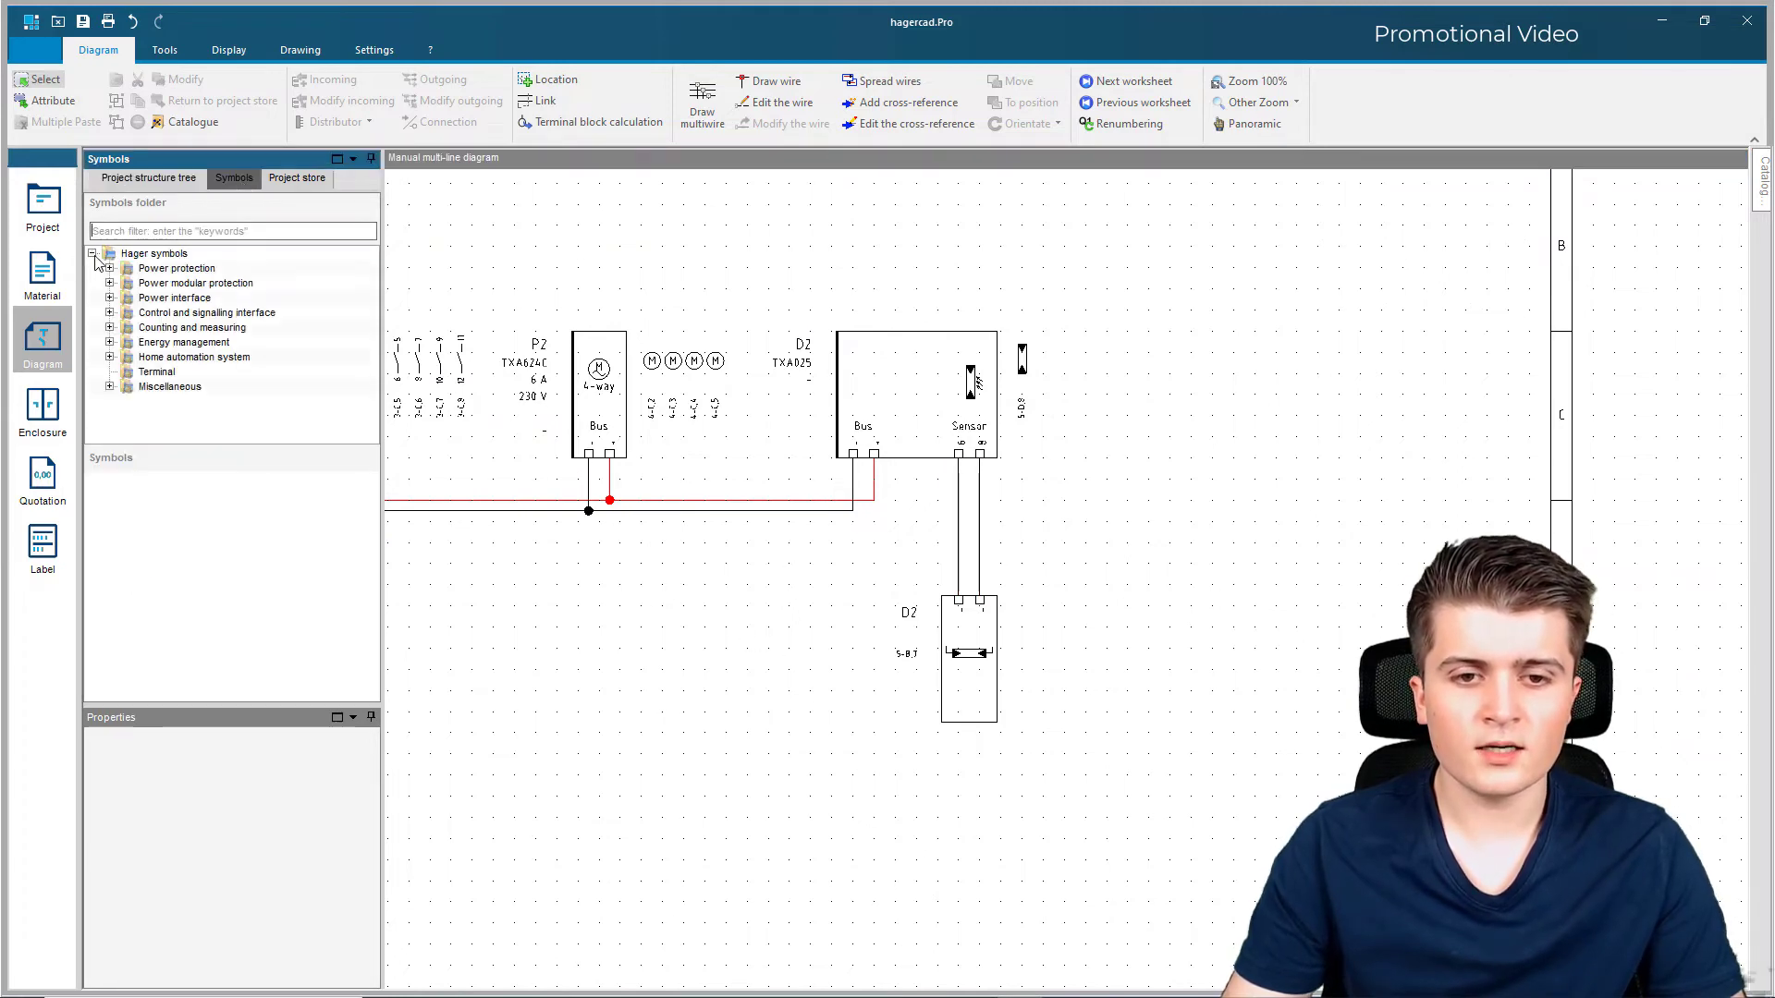
{"action": "left_click", "coordinate": [162, 373]}
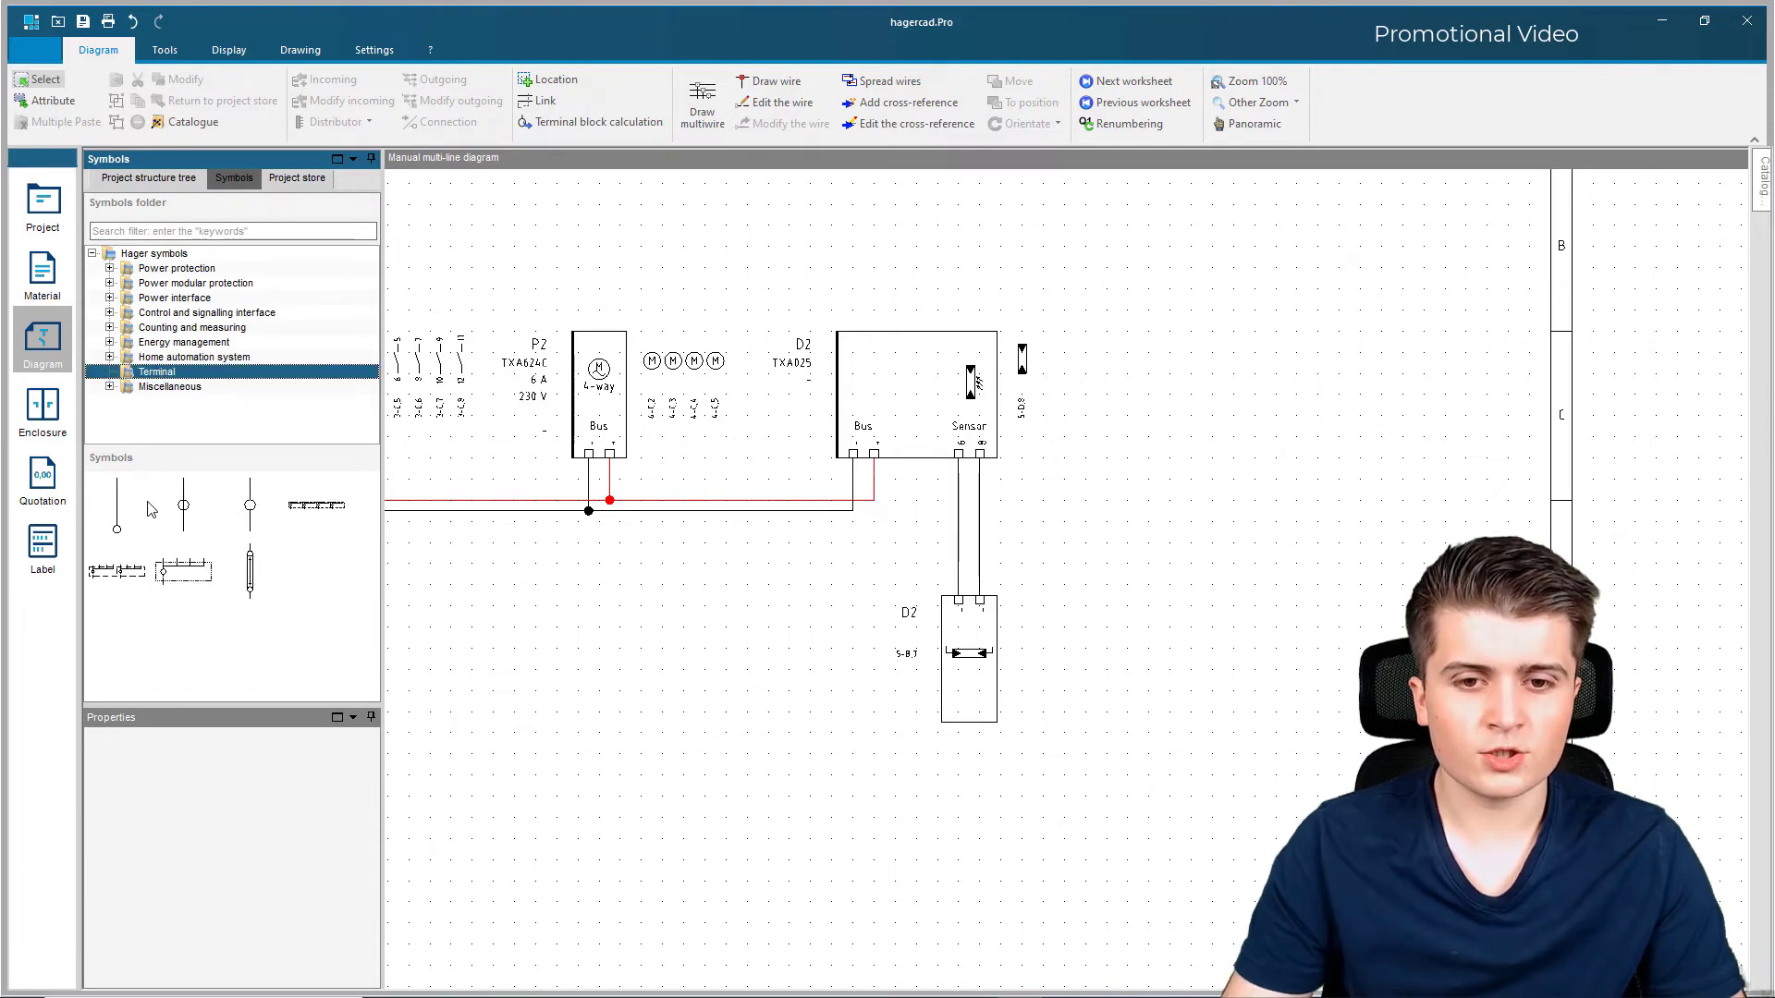
{"action": "left_click", "coordinate": [250, 506]}
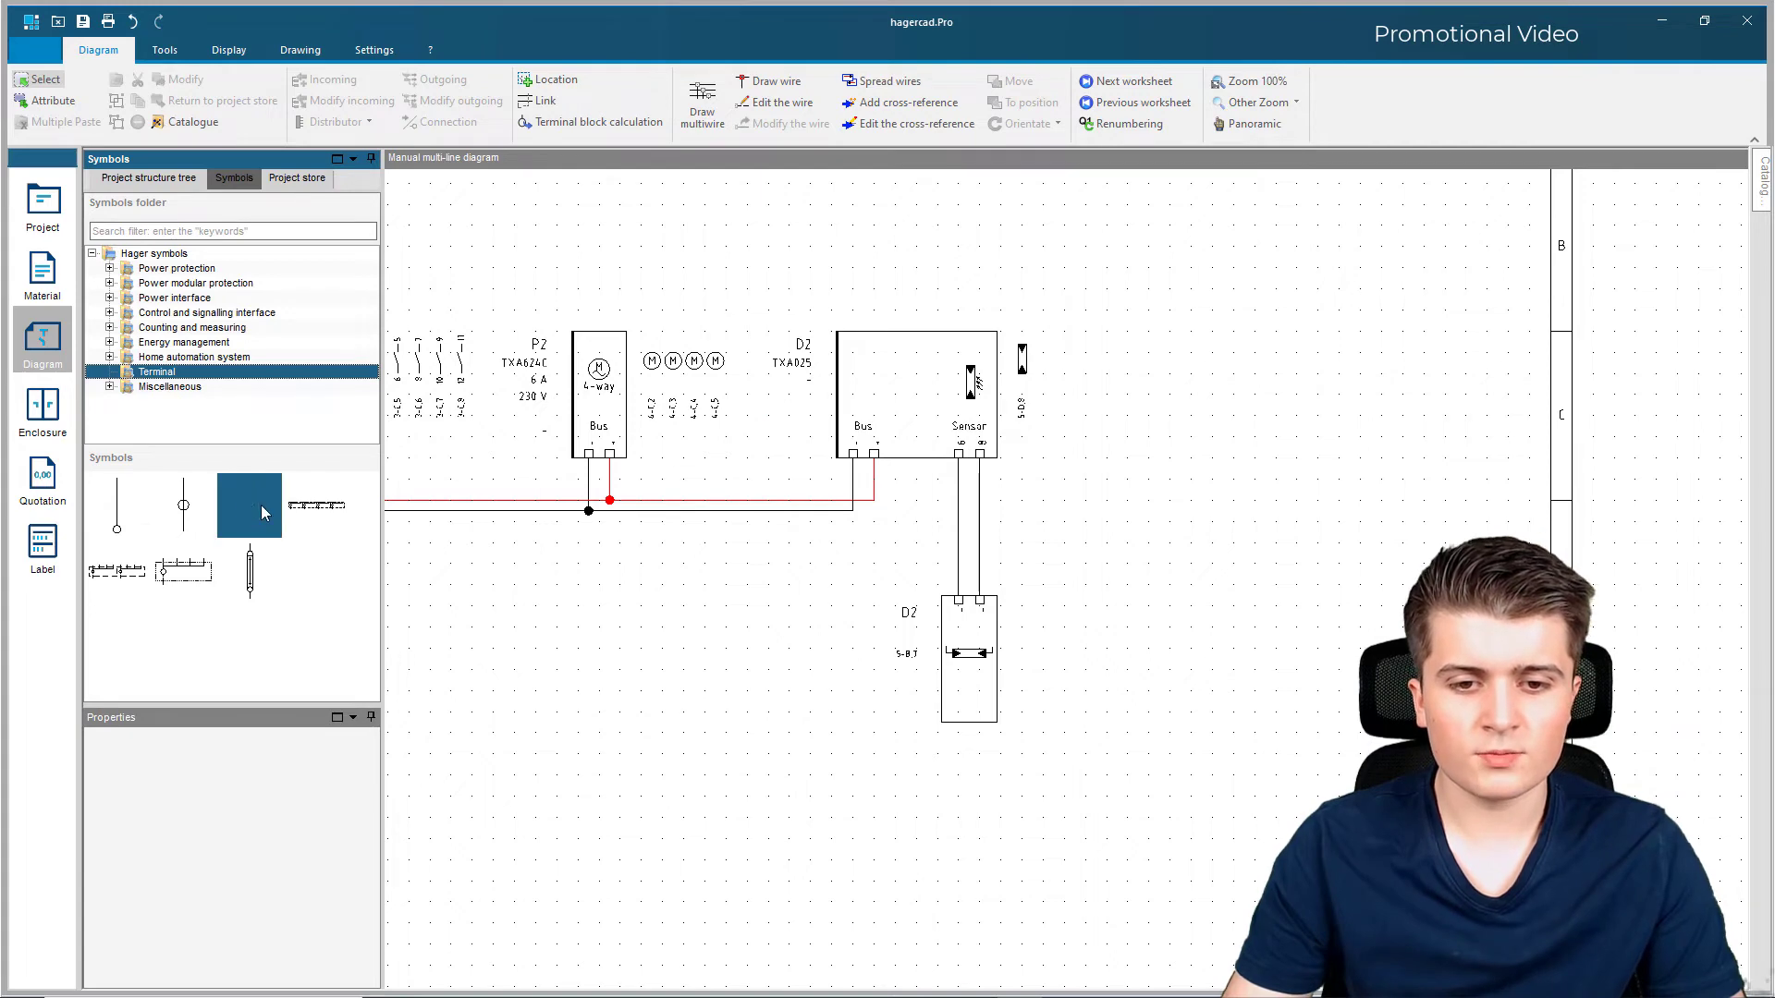
{"action": "left_click", "coordinate": [959, 520]}
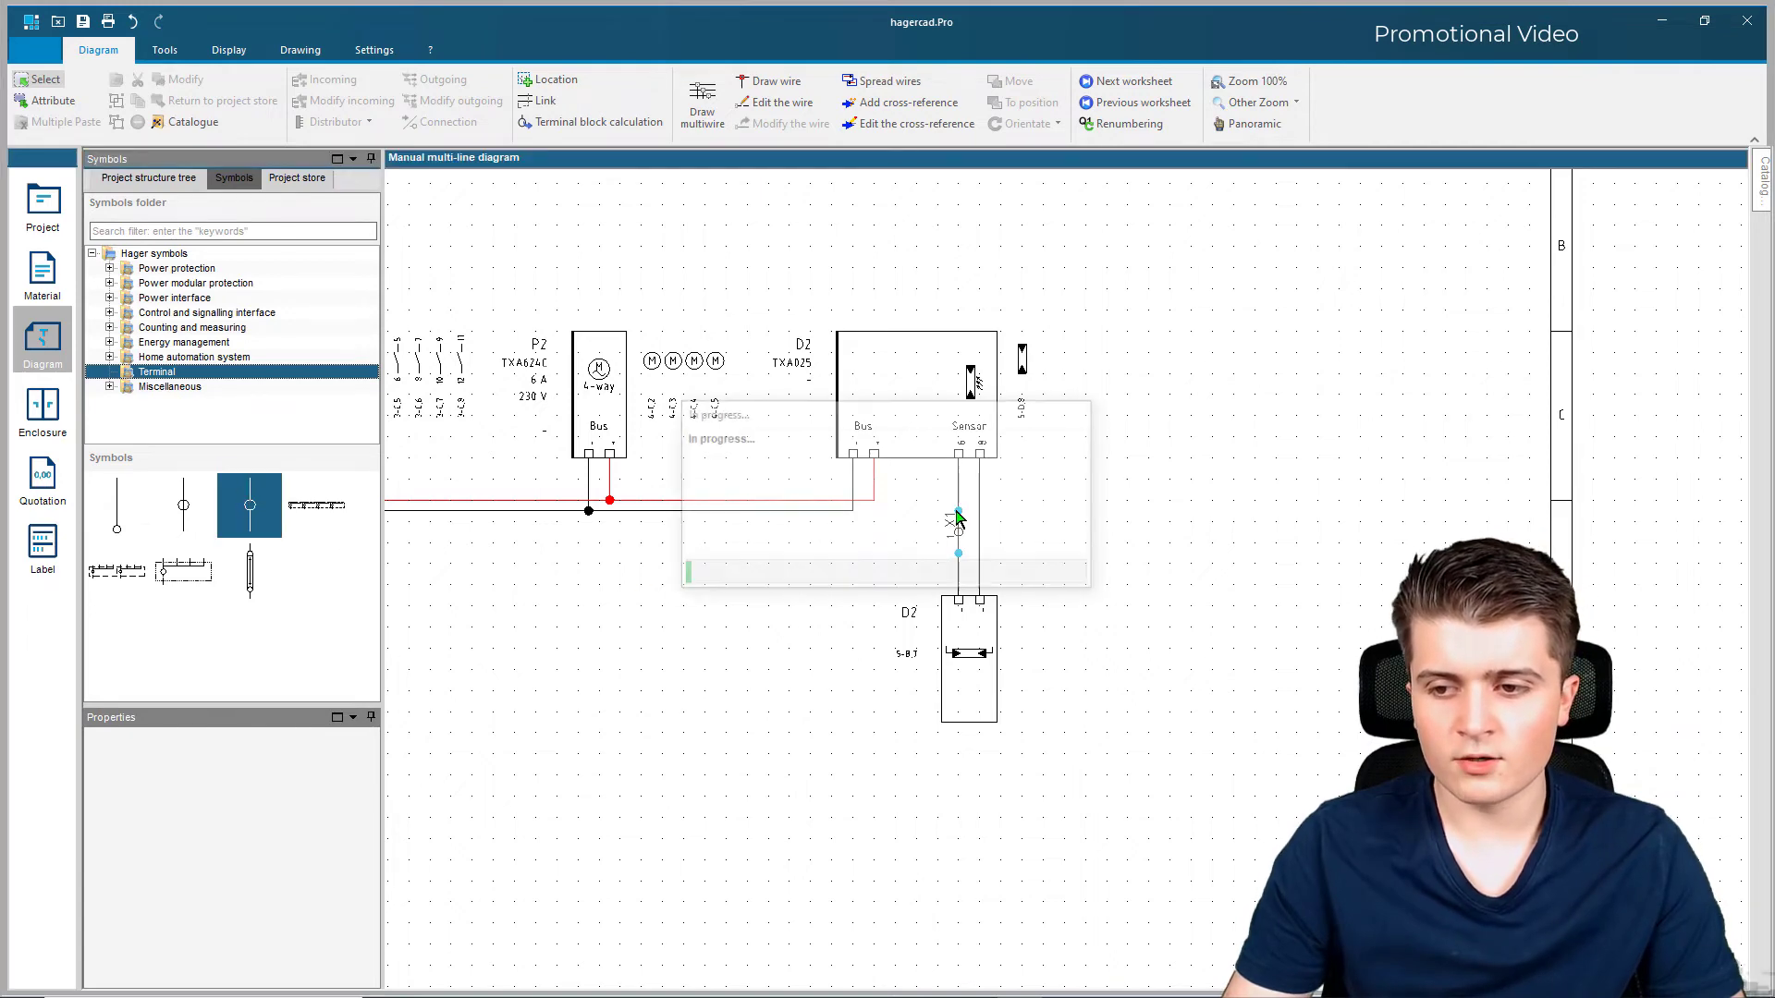
{"action": "left_click", "coordinate": [250, 506]}
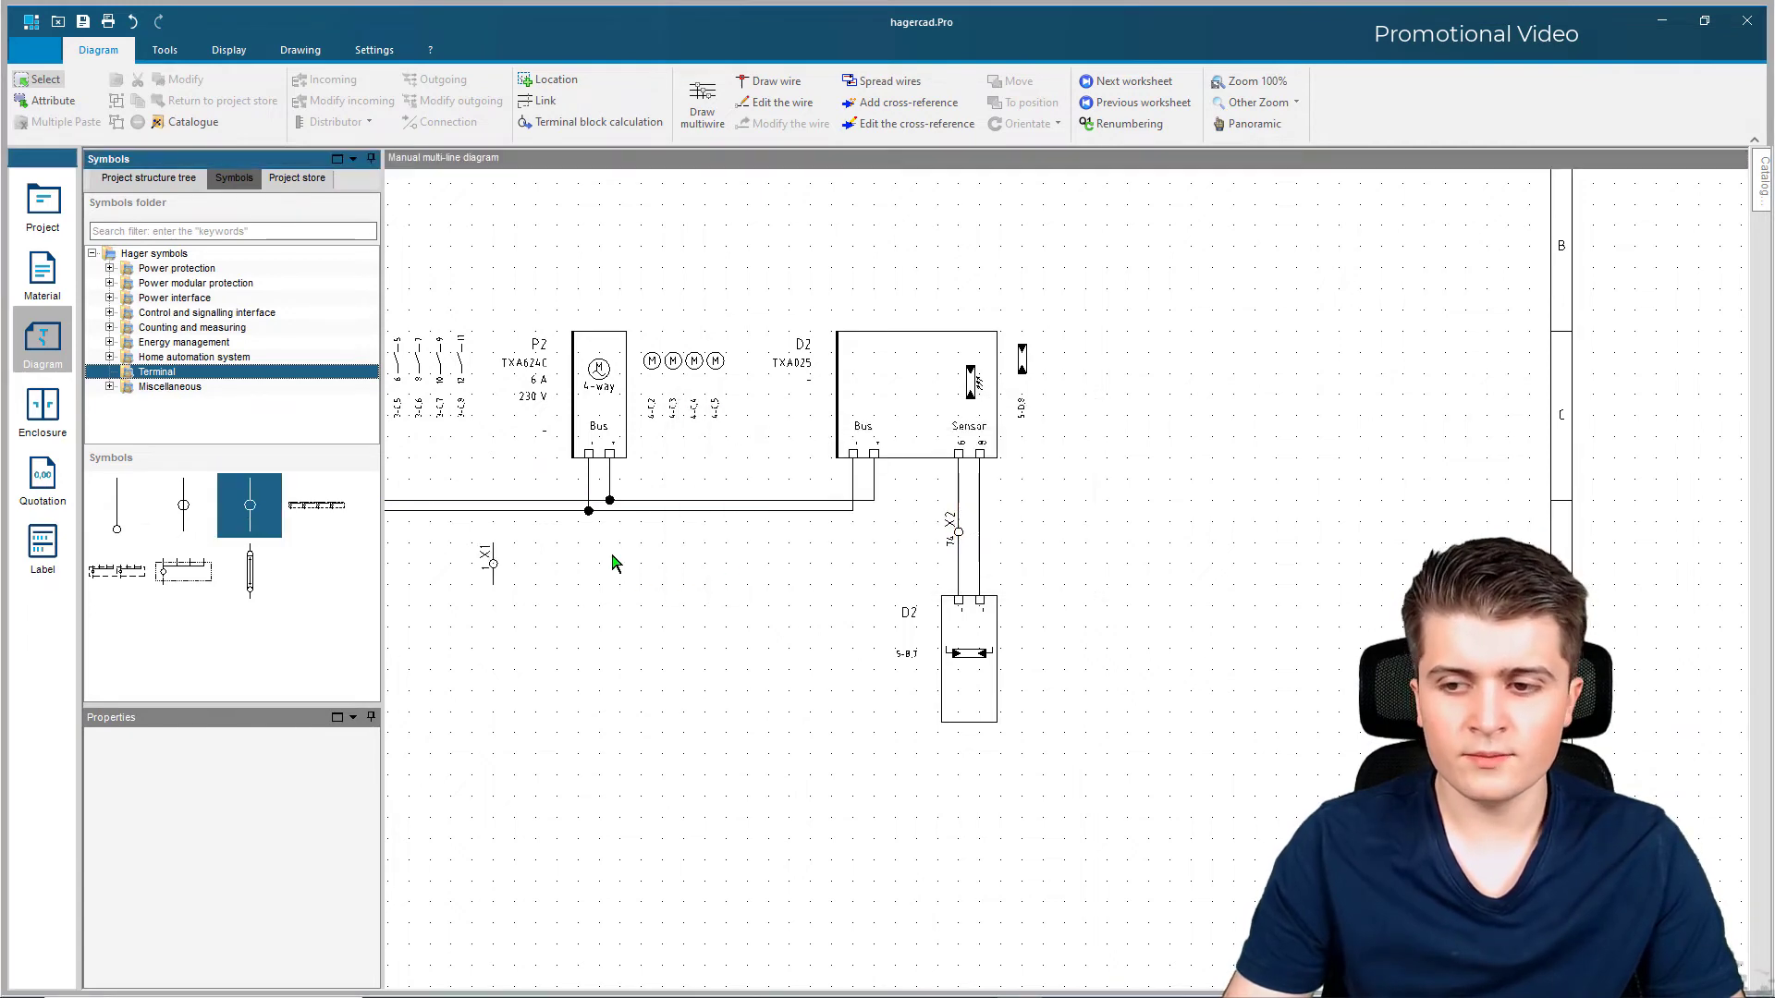
{"action": "left_click", "coordinate": [978, 523]}
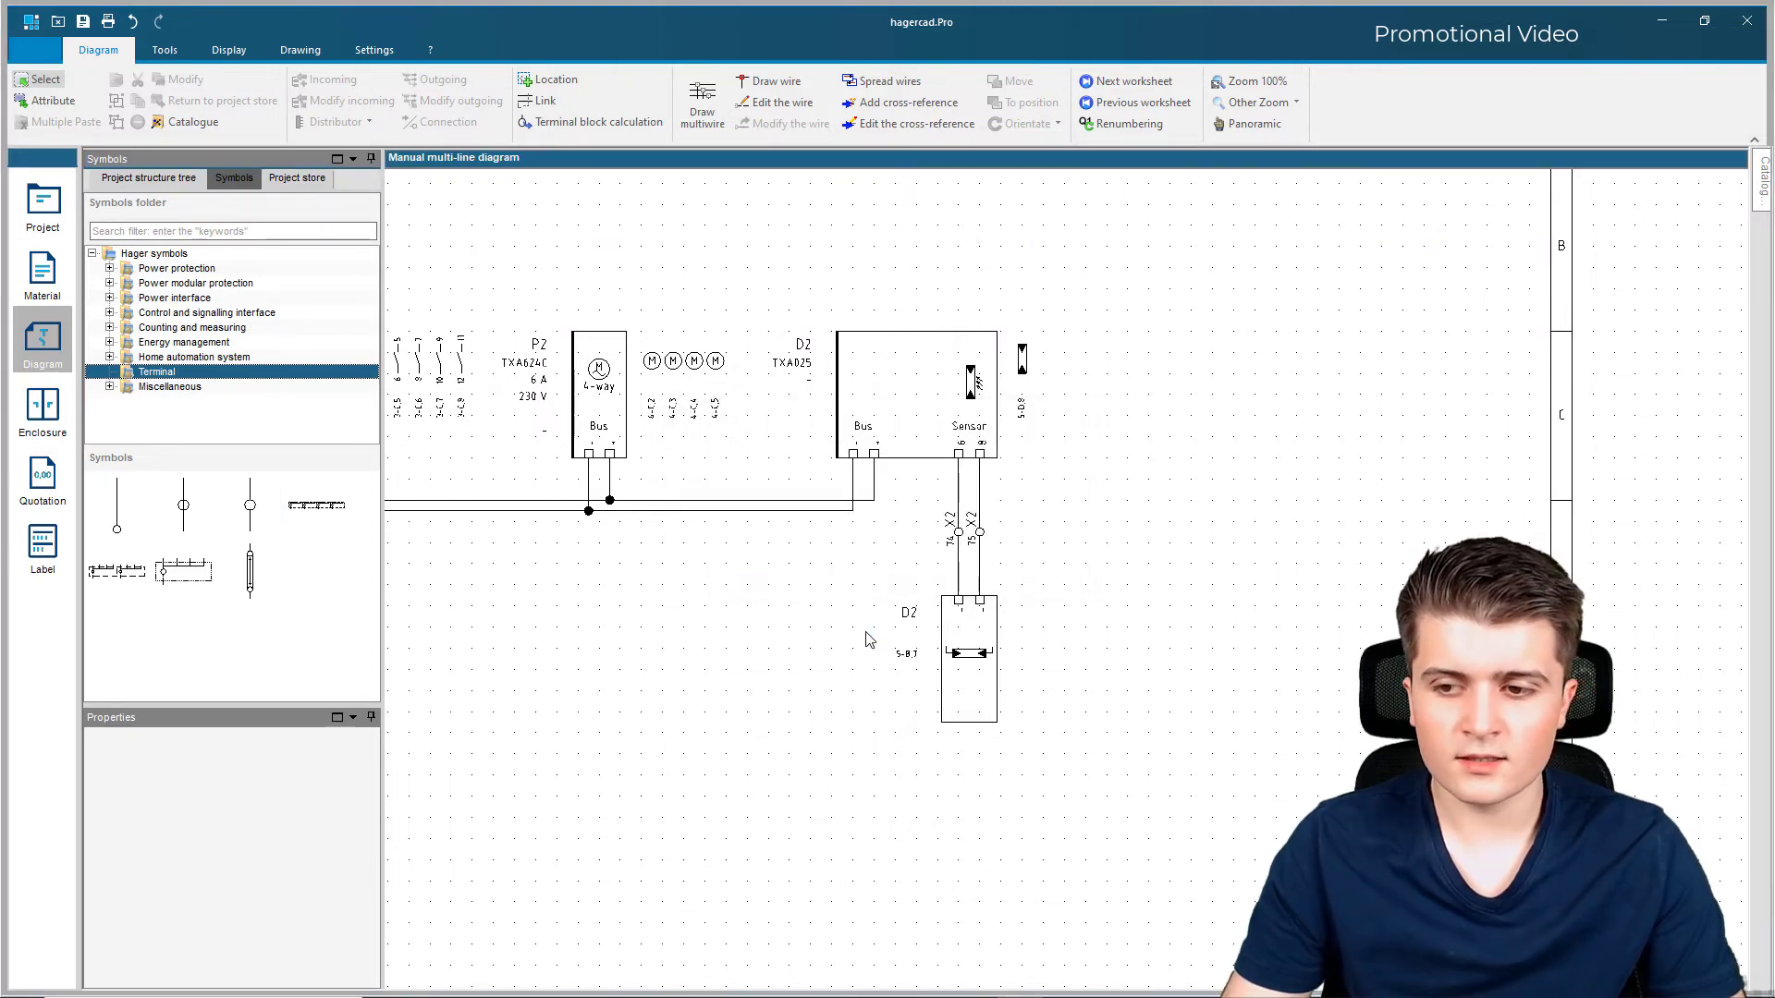
Step: Create a drawing text reading "Mounted Outside" on two lines
{"action": "scroll", "coordinate": [867, 634], "scroll_direction": "up", "scroll_amount": 2}
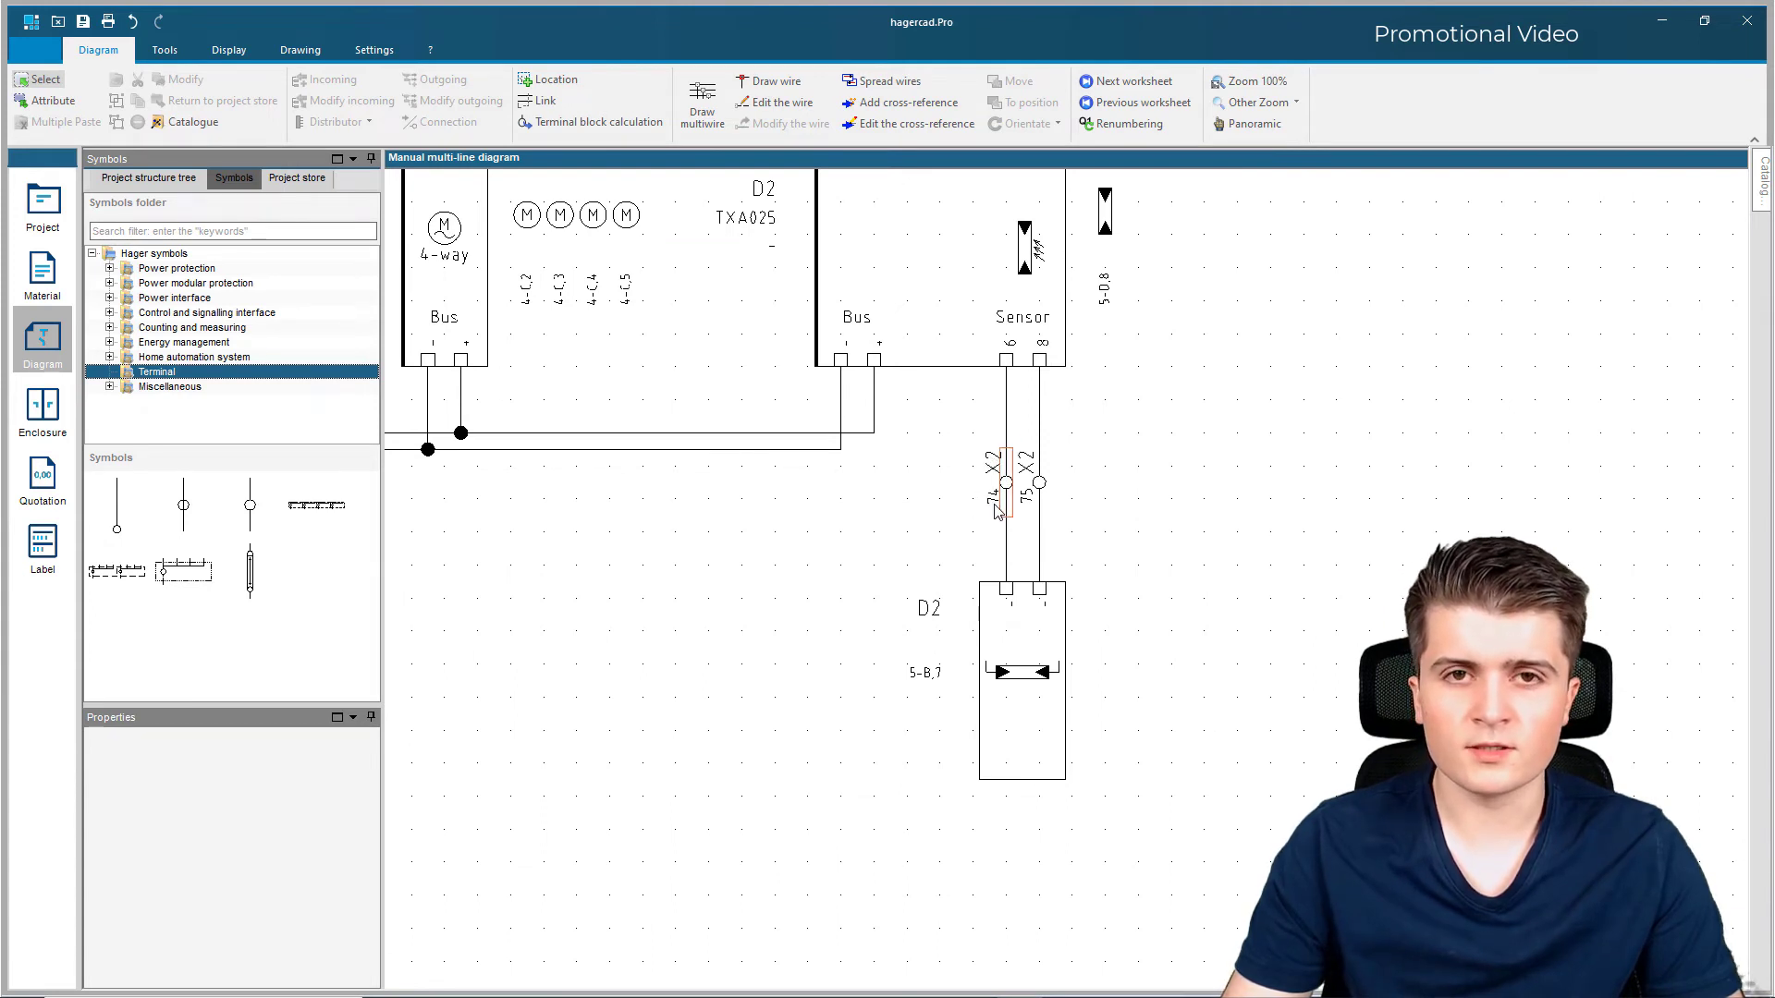
{"action": "scroll", "coordinate": [653, 574], "scroll_direction": "down", "scroll_amount": 2}
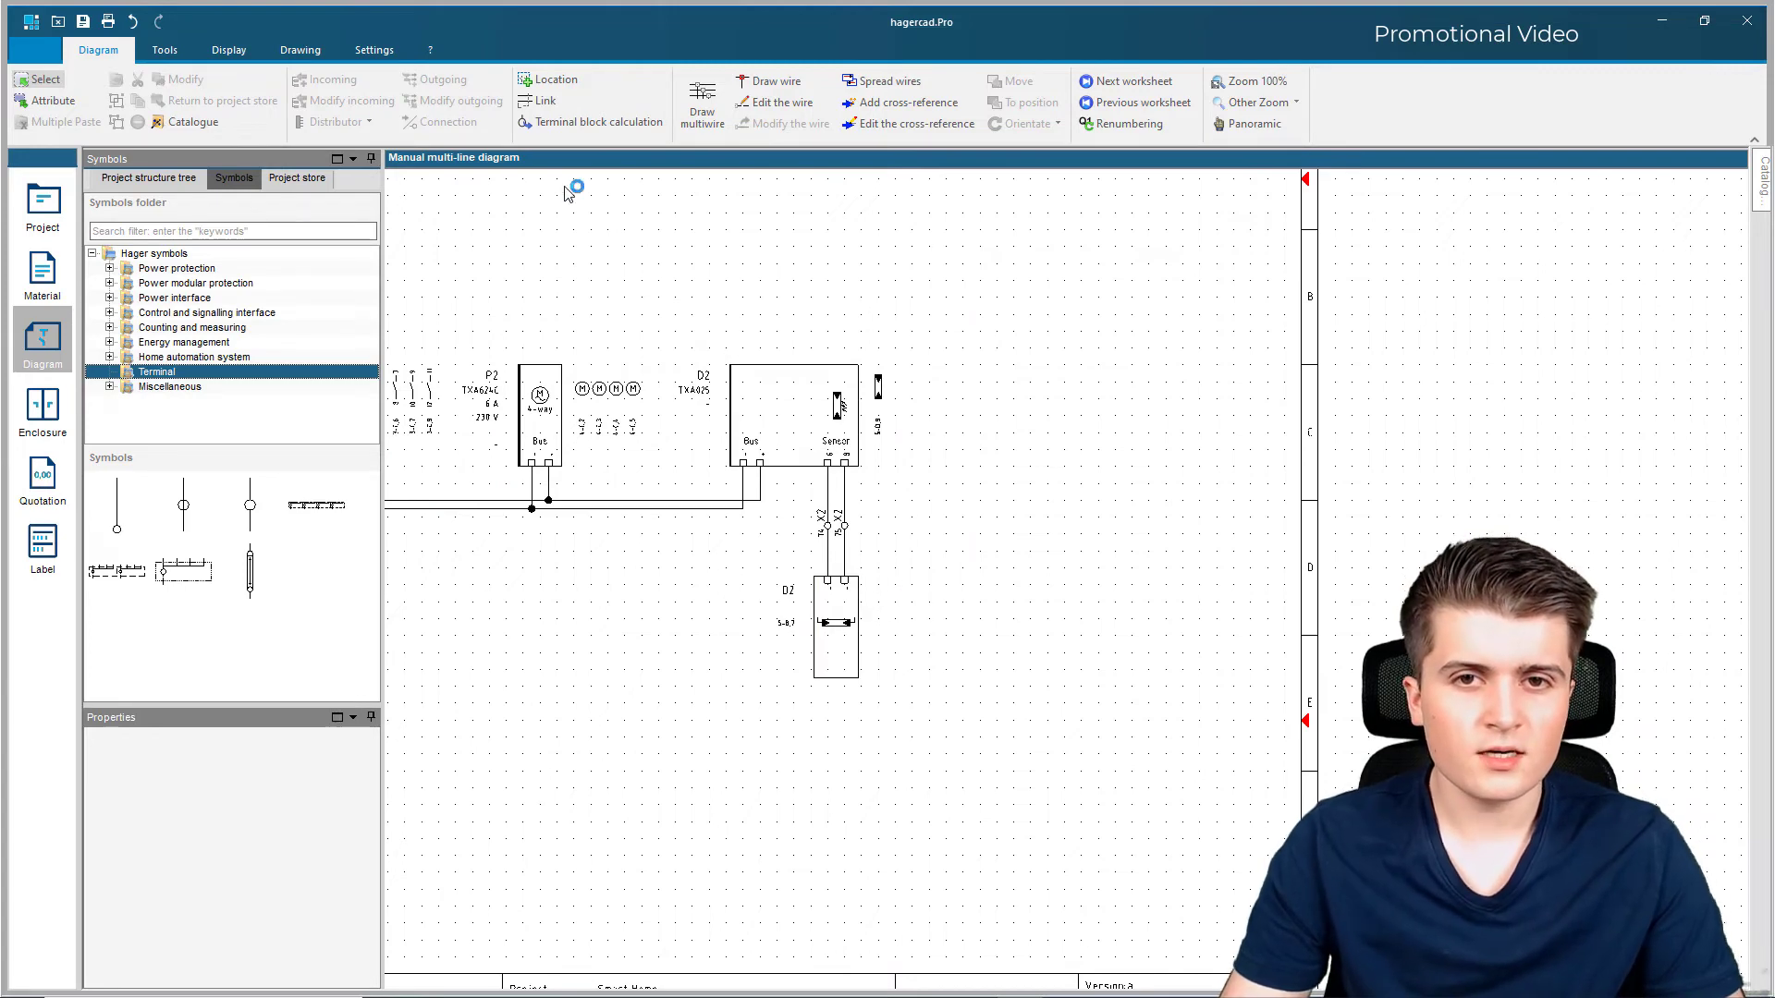
{"action": "left_click", "coordinate": [301, 51]}
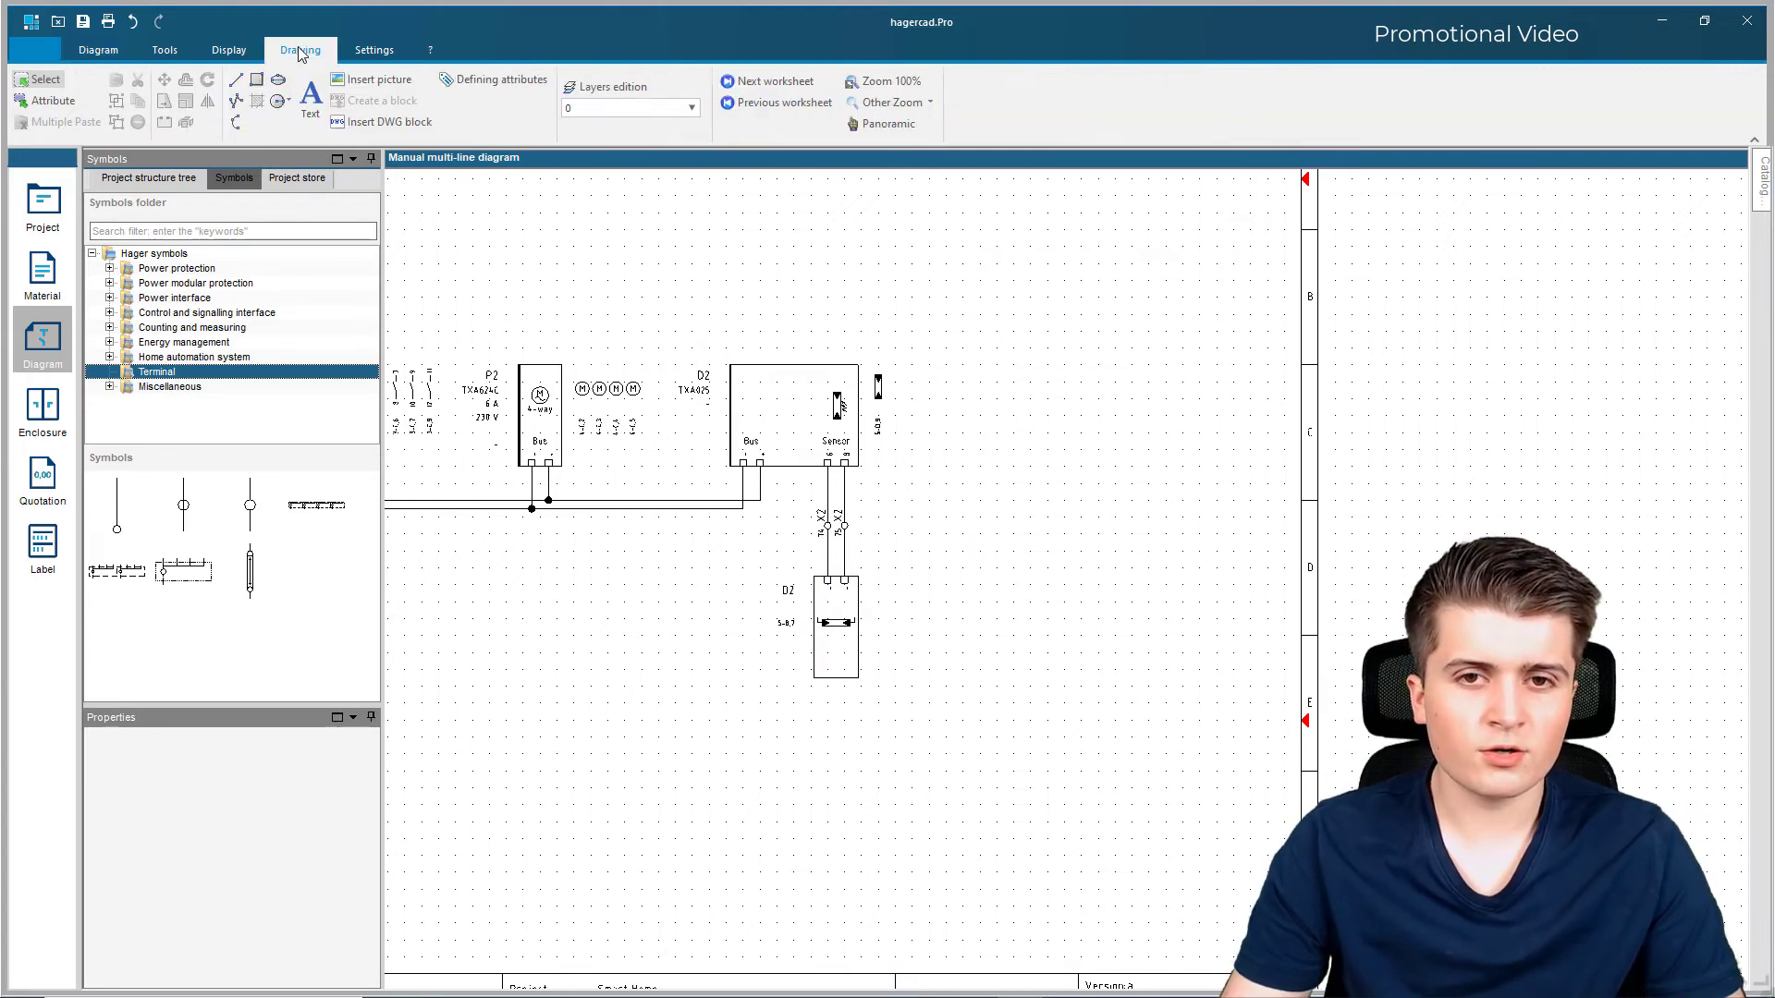
{"action": "left_click", "coordinate": [309, 100]}
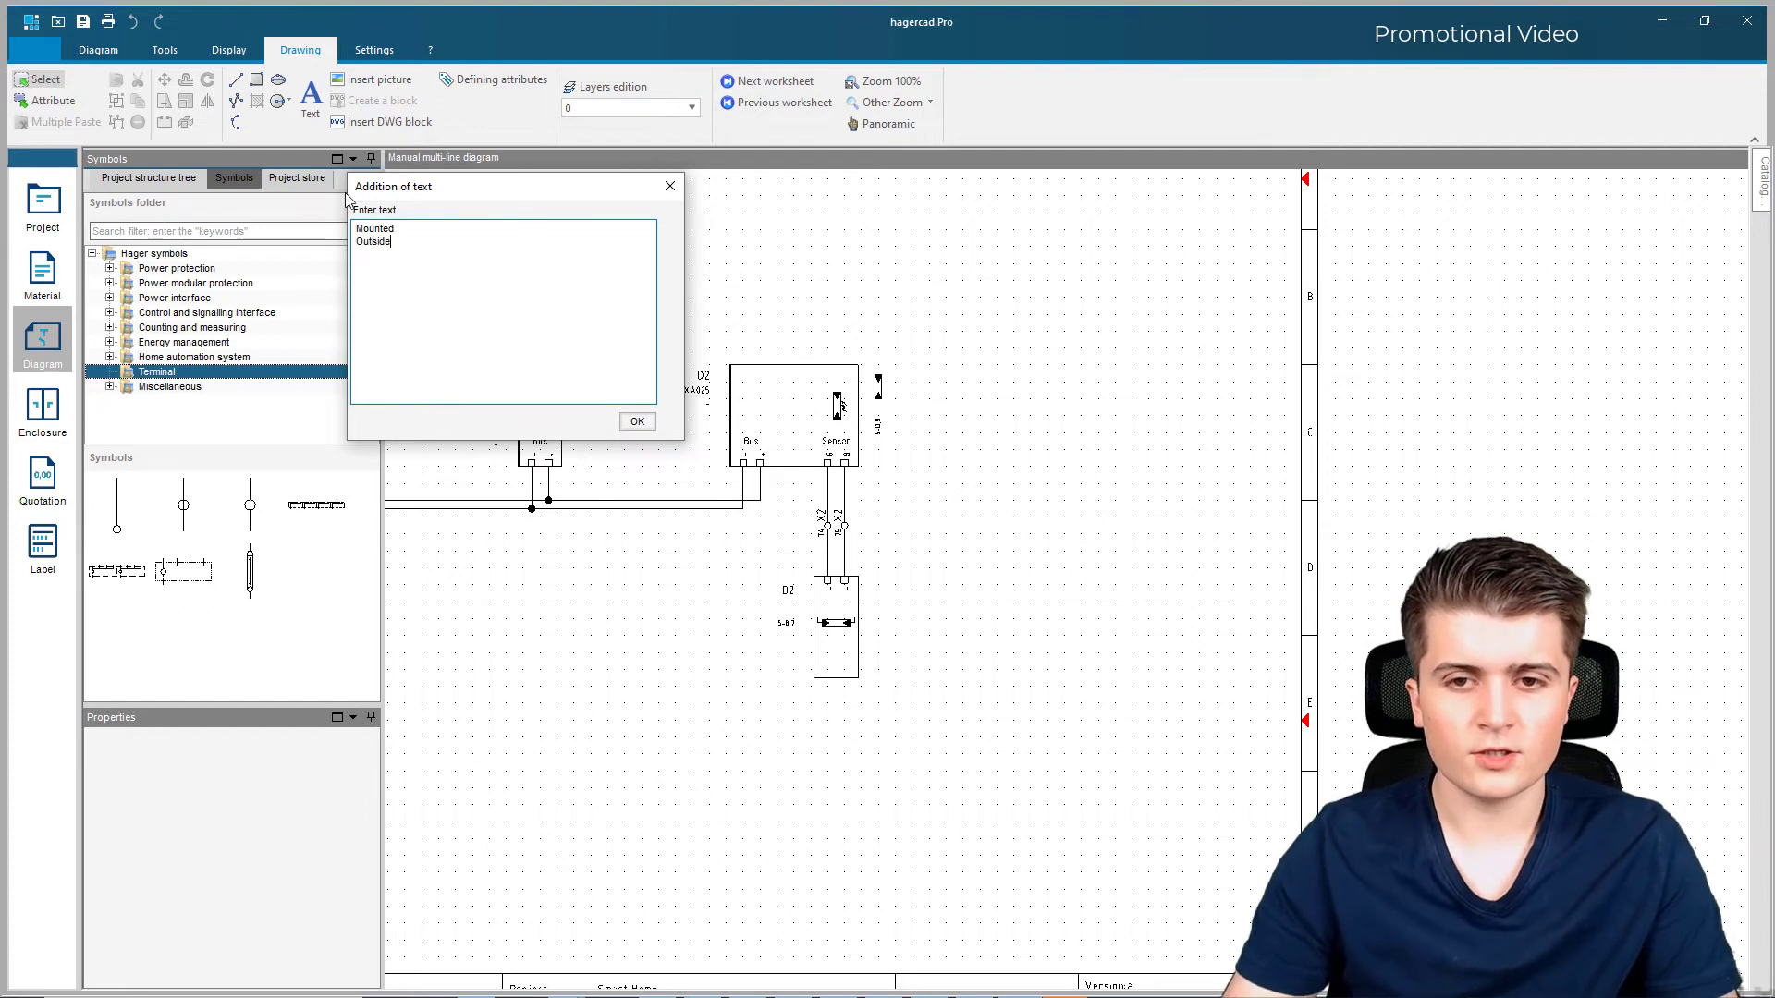
{"action": "left_click", "coordinate": [637, 421]}
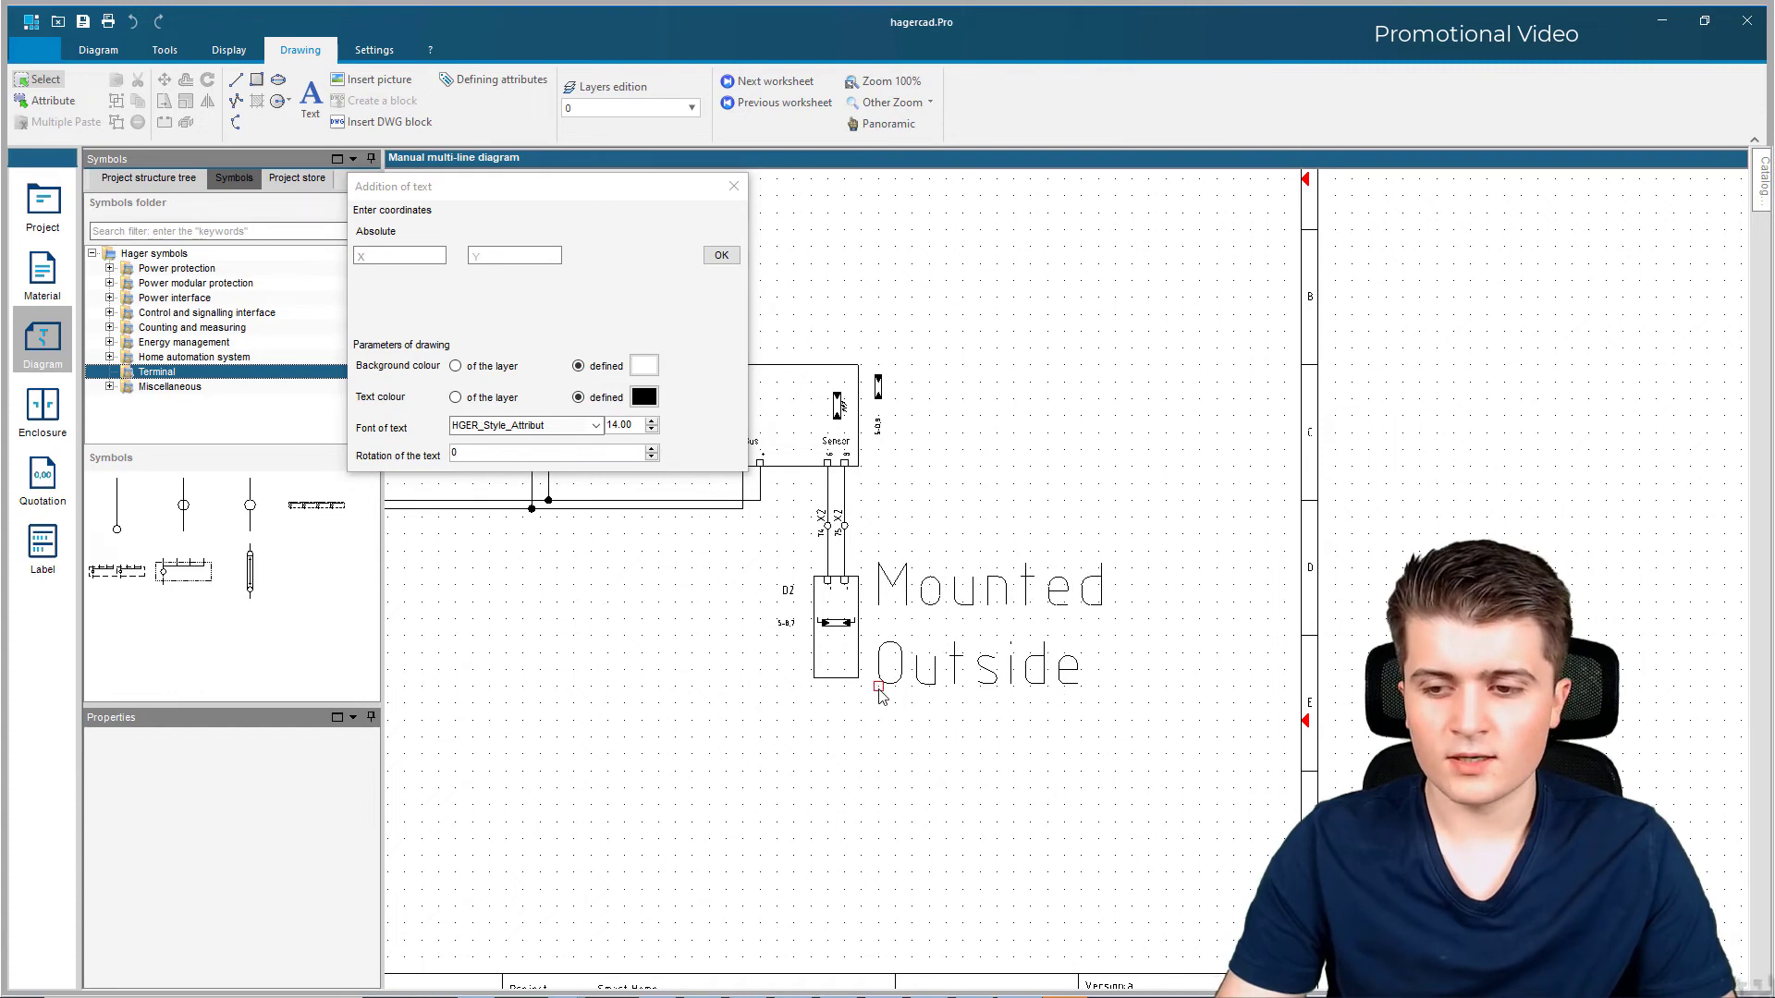
Step: Set the text size to 5.00 and the text colour to red, keeping the HGER_Style_Attribut font
{"action": "left_click", "coordinate": [652, 430]}
{"action": "left_click", "coordinate": [651, 429]}
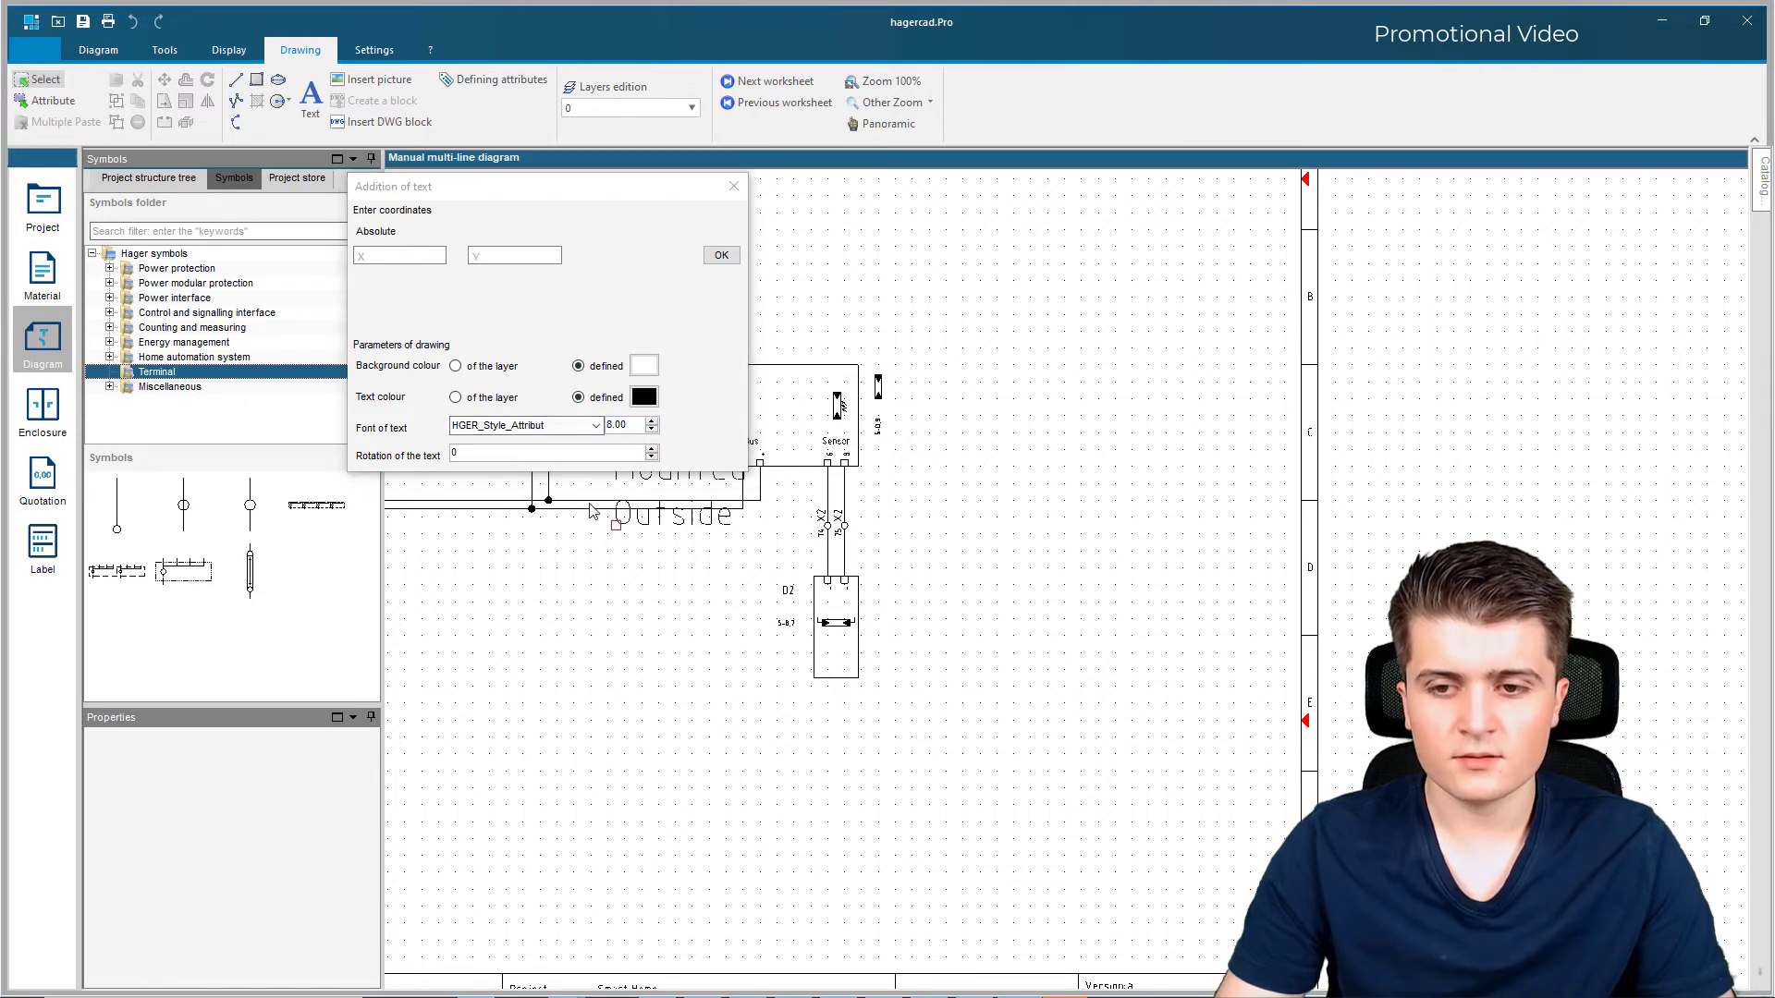
{"action": "left_click", "coordinate": [651, 431]}
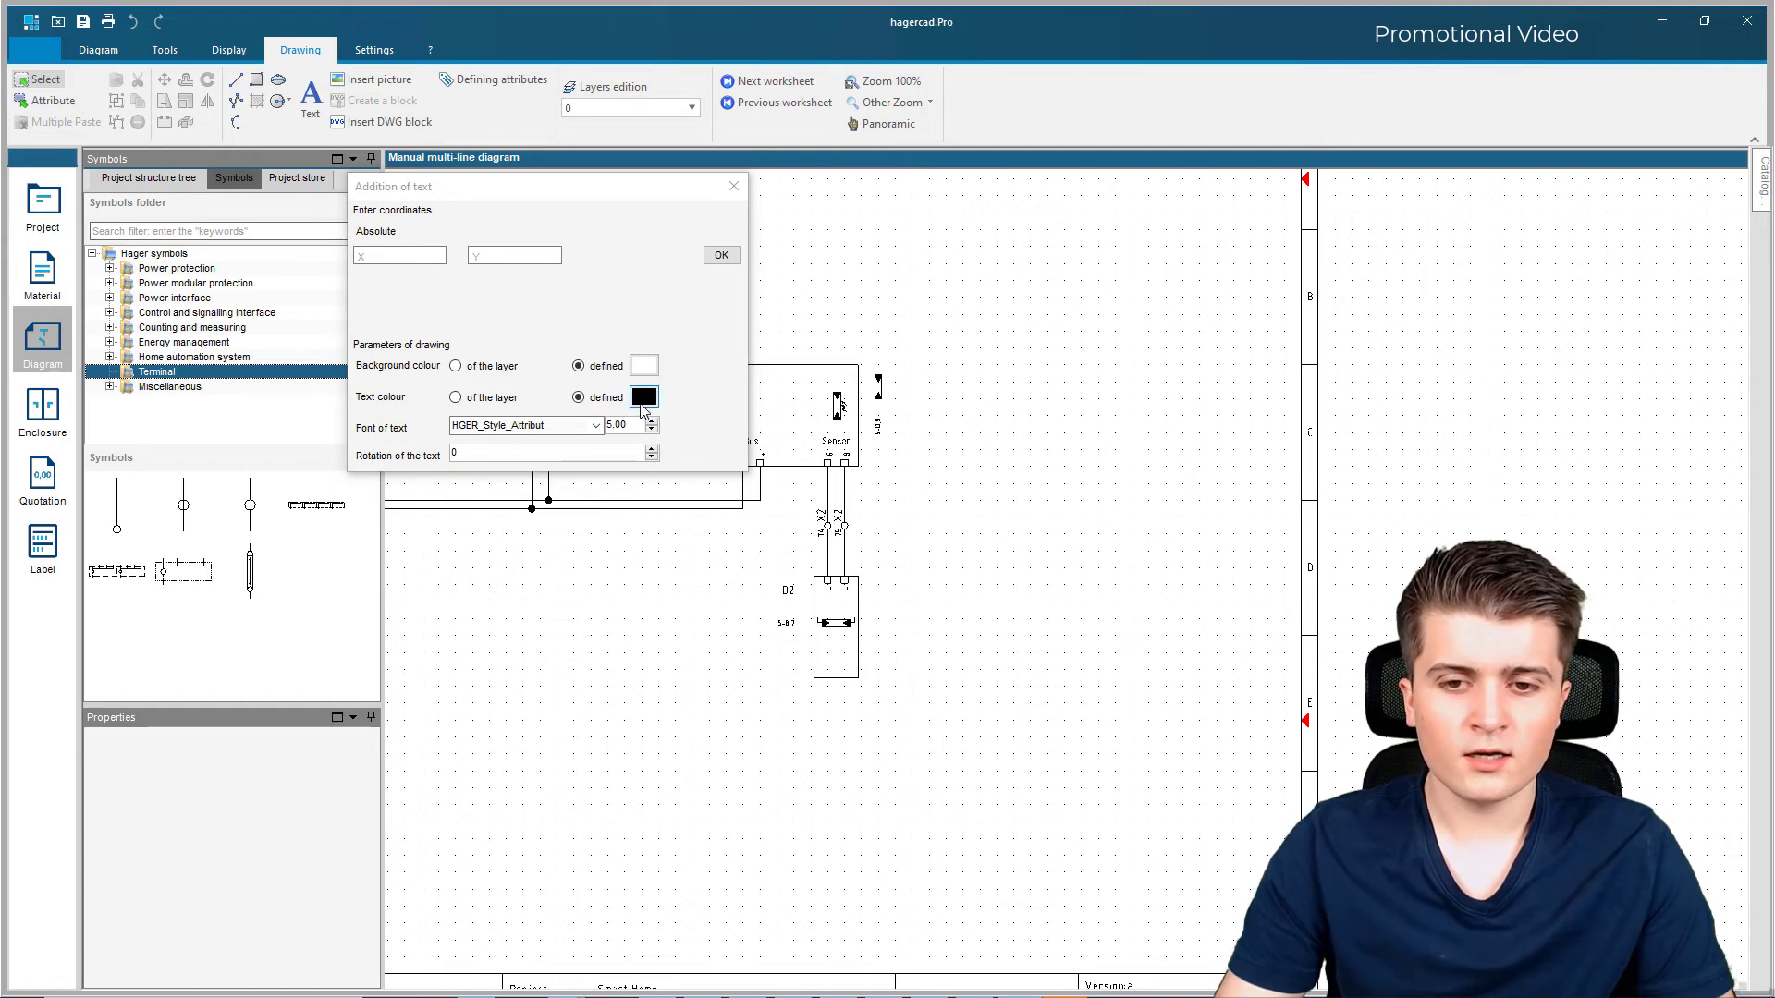
{"action": "left_click", "coordinate": [644, 397]}
{"action": "left_click", "coordinate": [801, 308]}
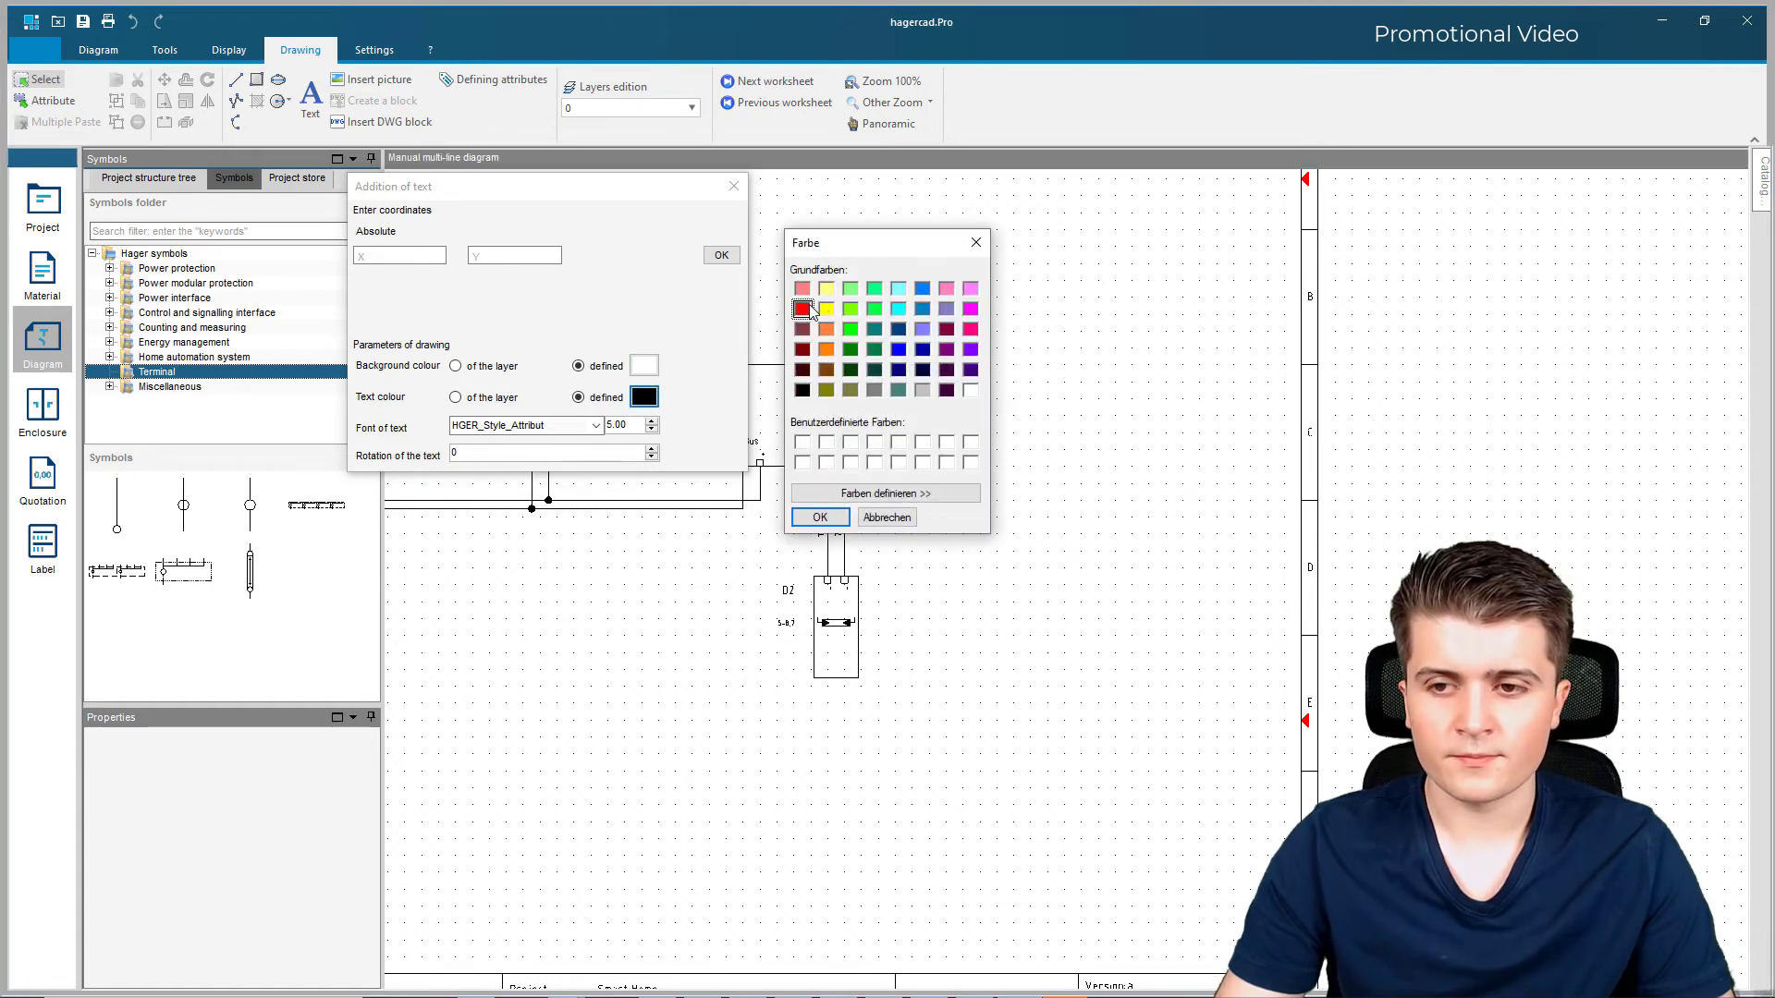
{"action": "left_click", "coordinate": [820, 517]}
{"action": "left_click", "coordinate": [596, 425]}
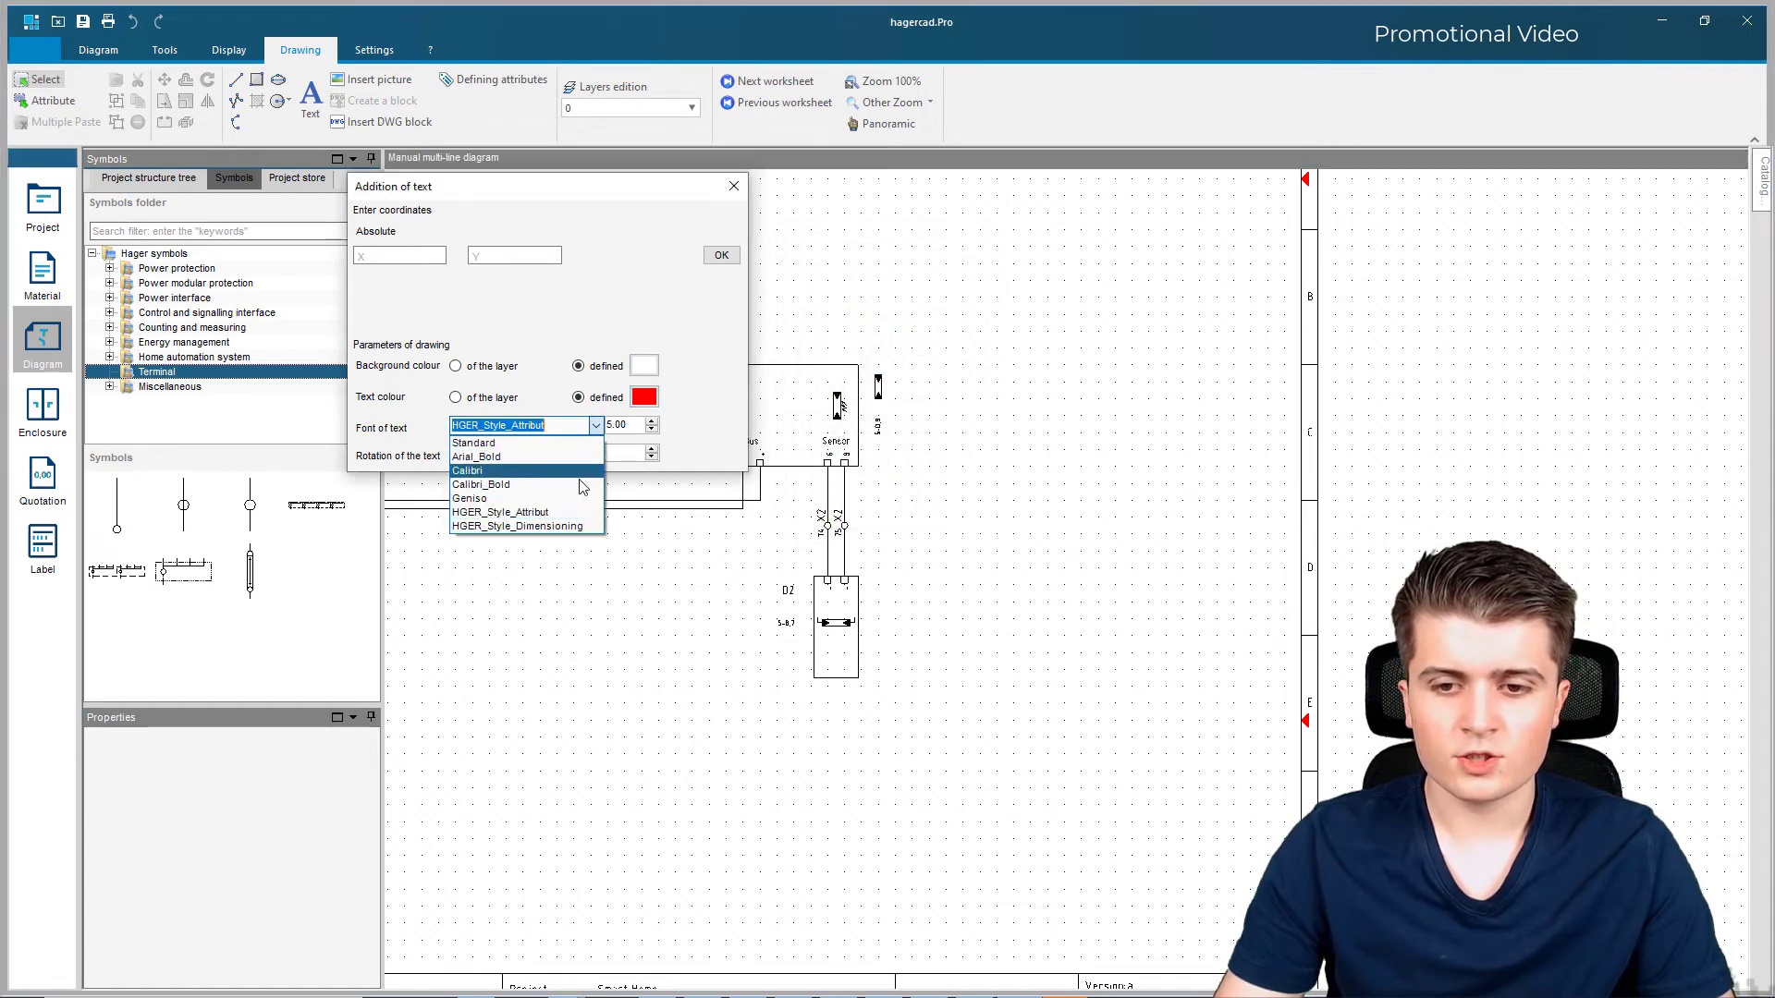
{"action": "left_click", "coordinate": [596, 425]}
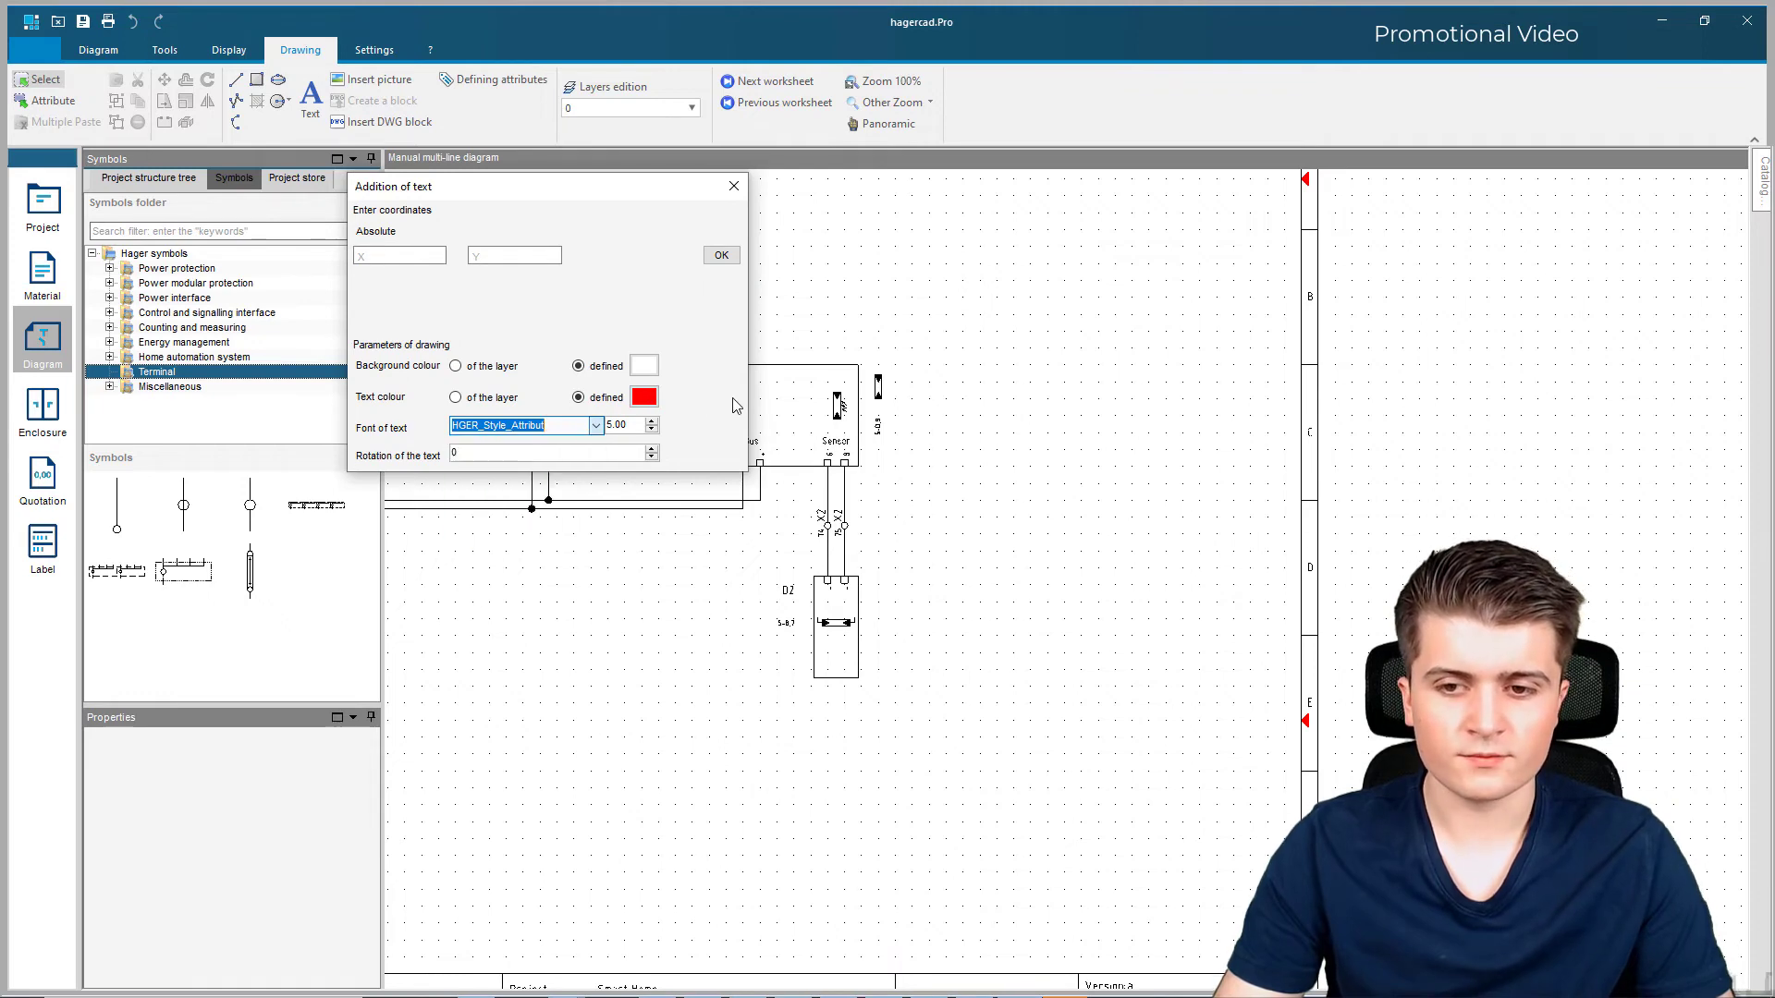
Step: Place the "Mounted Outside" text just right of the twilight switch cell and end the text command
{"action": "left_click", "coordinate": [945, 614]}
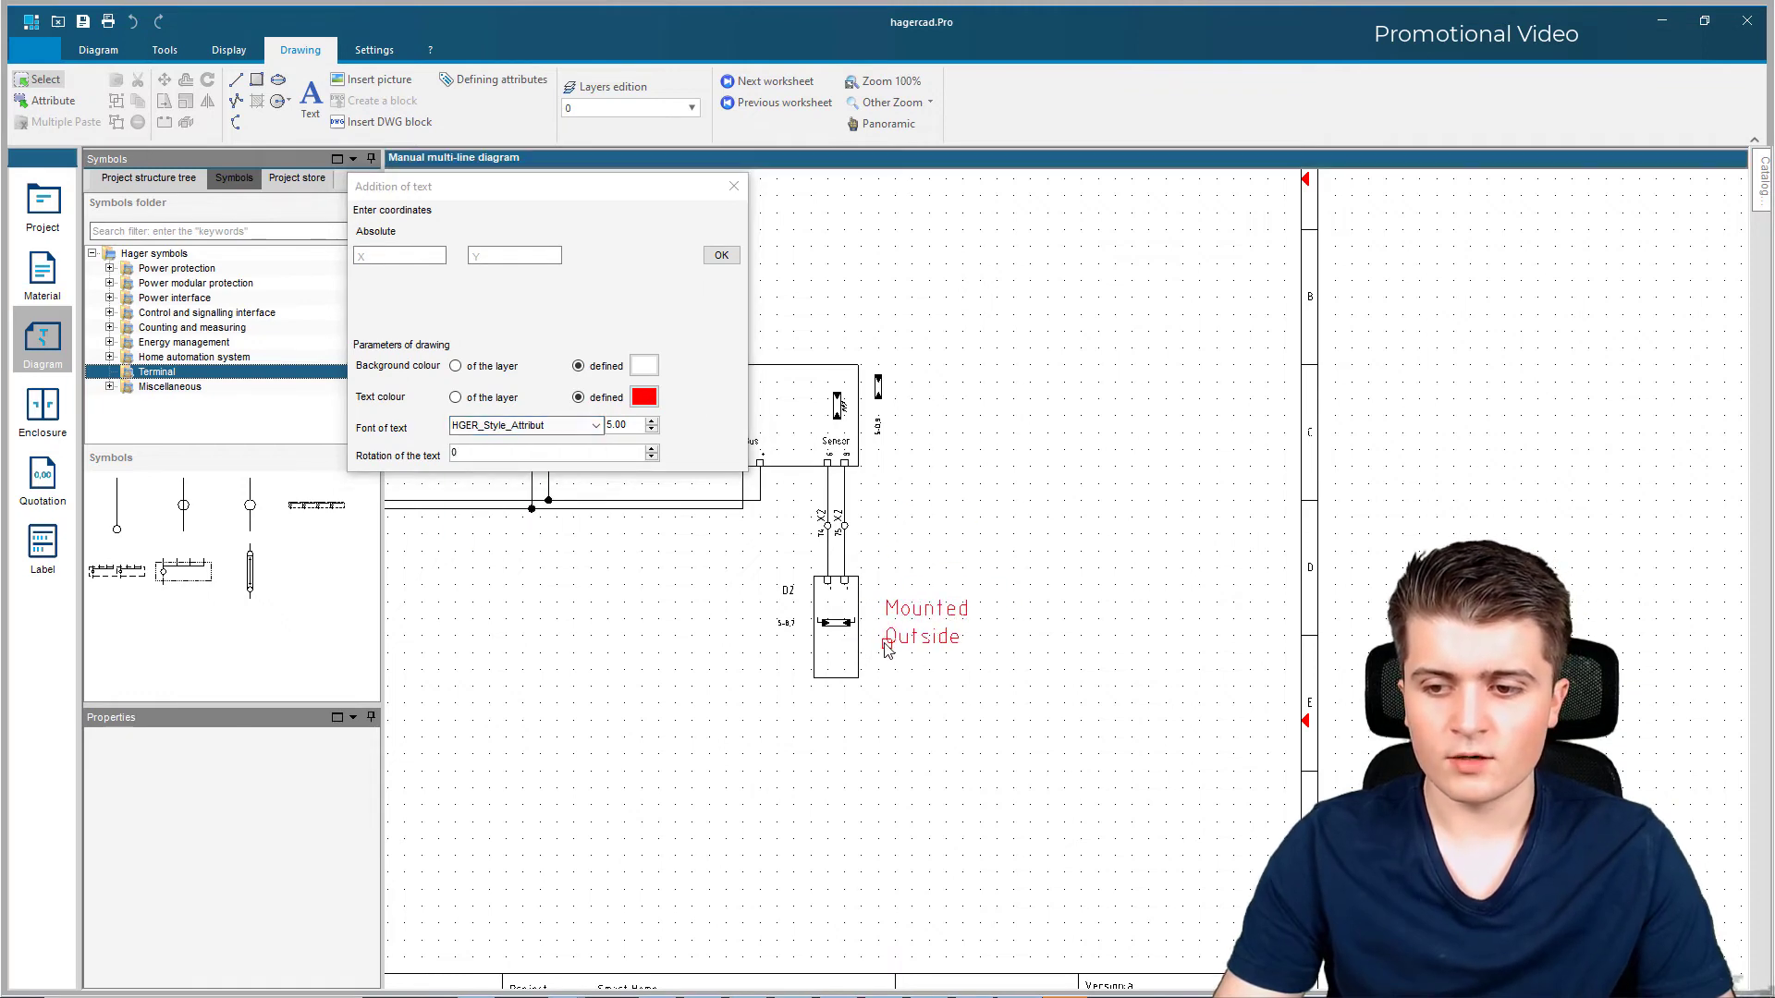
{"action": "left_click", "coordinate": [876, 647]}
{"action": "left_click", "coordinate": [642, 364]}
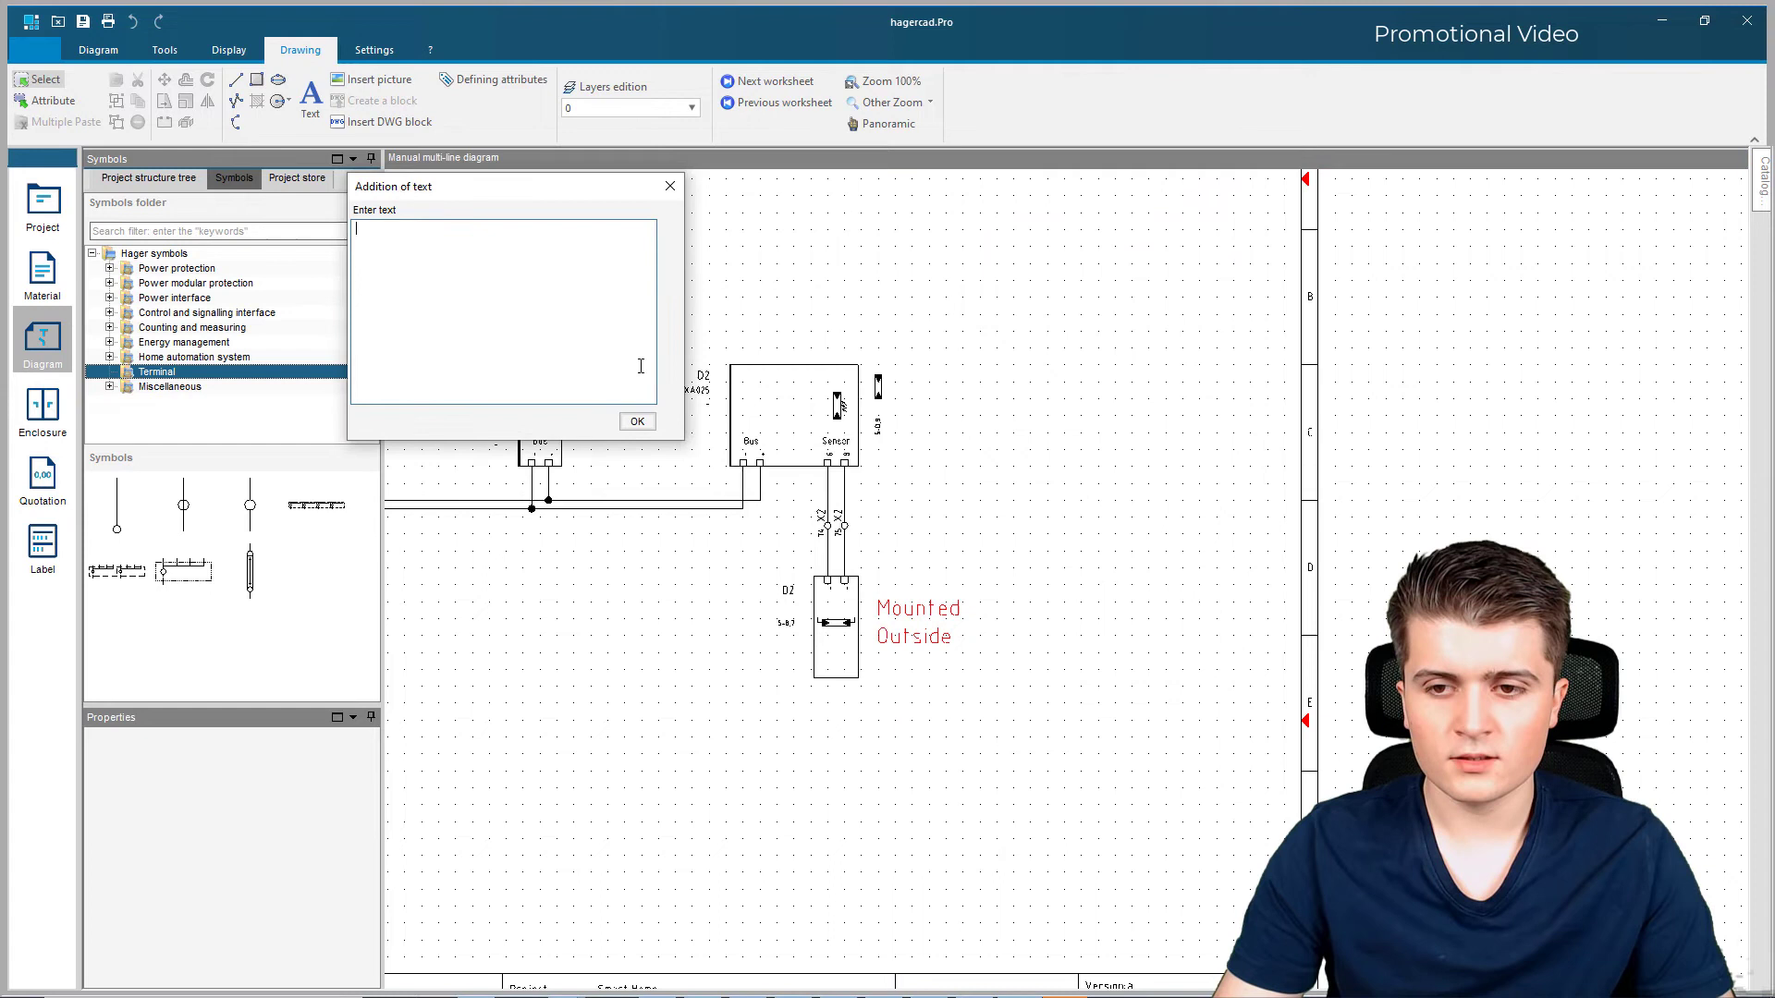
{"action": "left_click", "coordinate": [680, 184]}
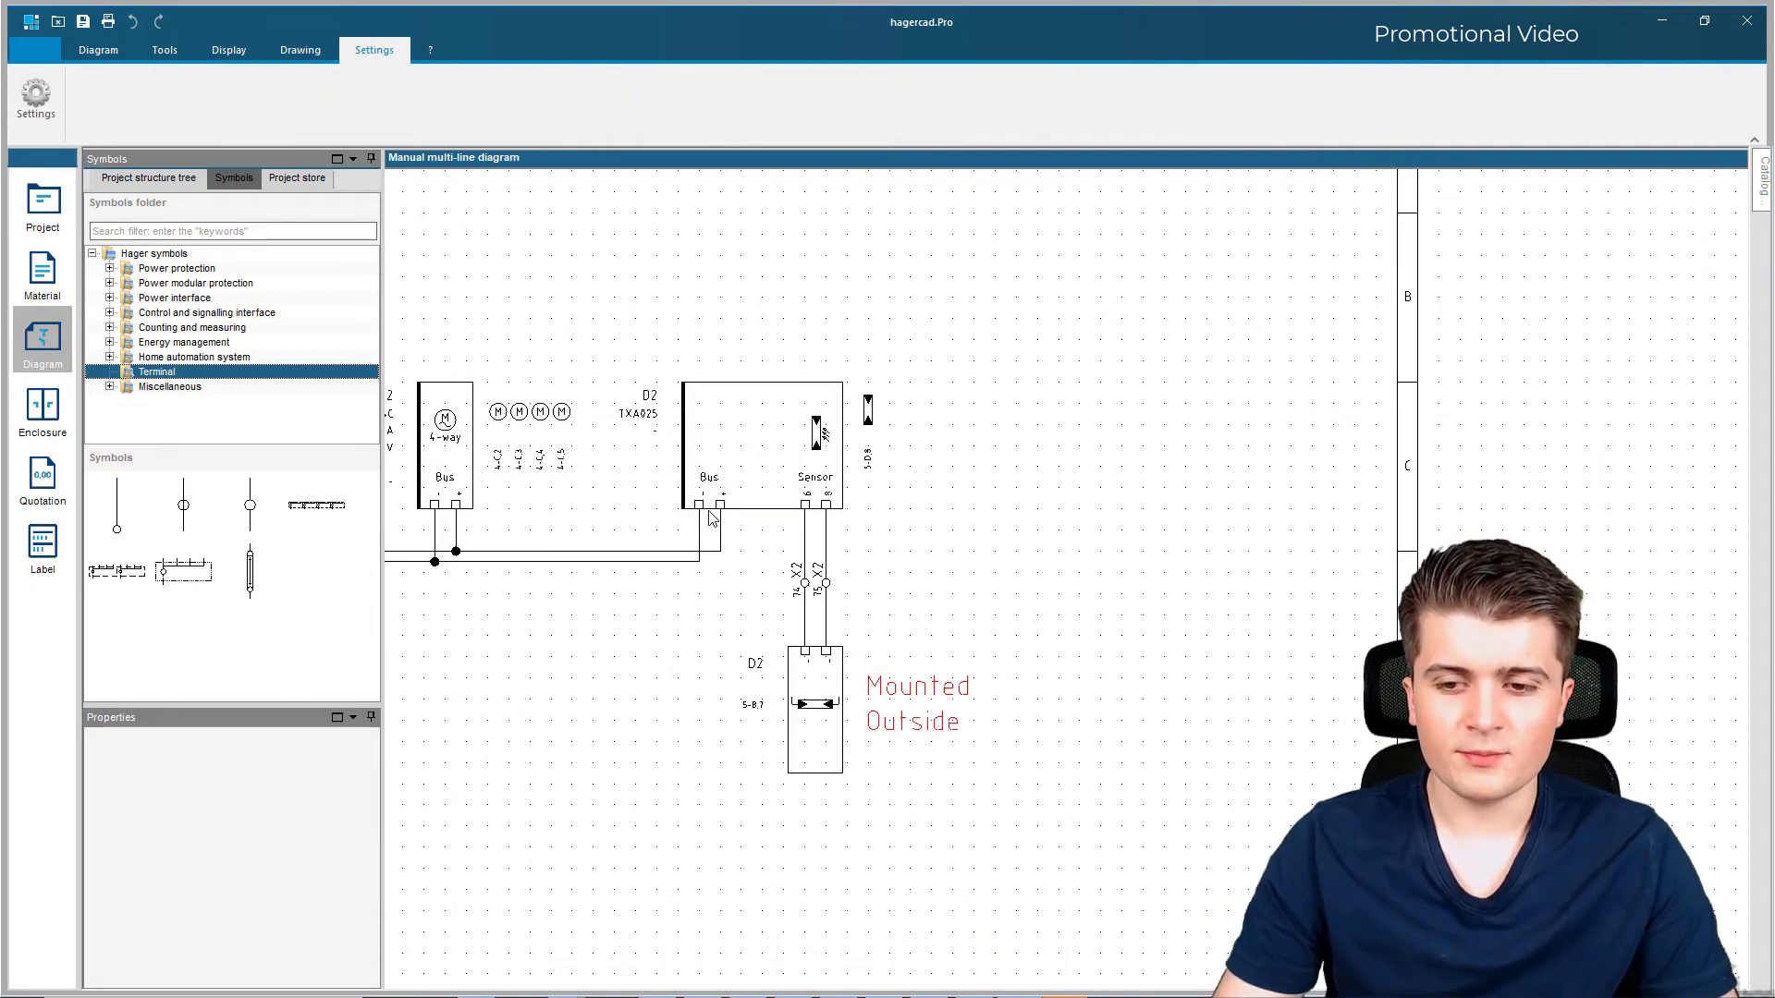
Step: Change the nature of the bus wire connected to the twilight switch's + terminal to KNX +
{"action": "left_click", "coordinate": [693, 550]}
{"action": "left_click", "coordinate": [370, 775]}
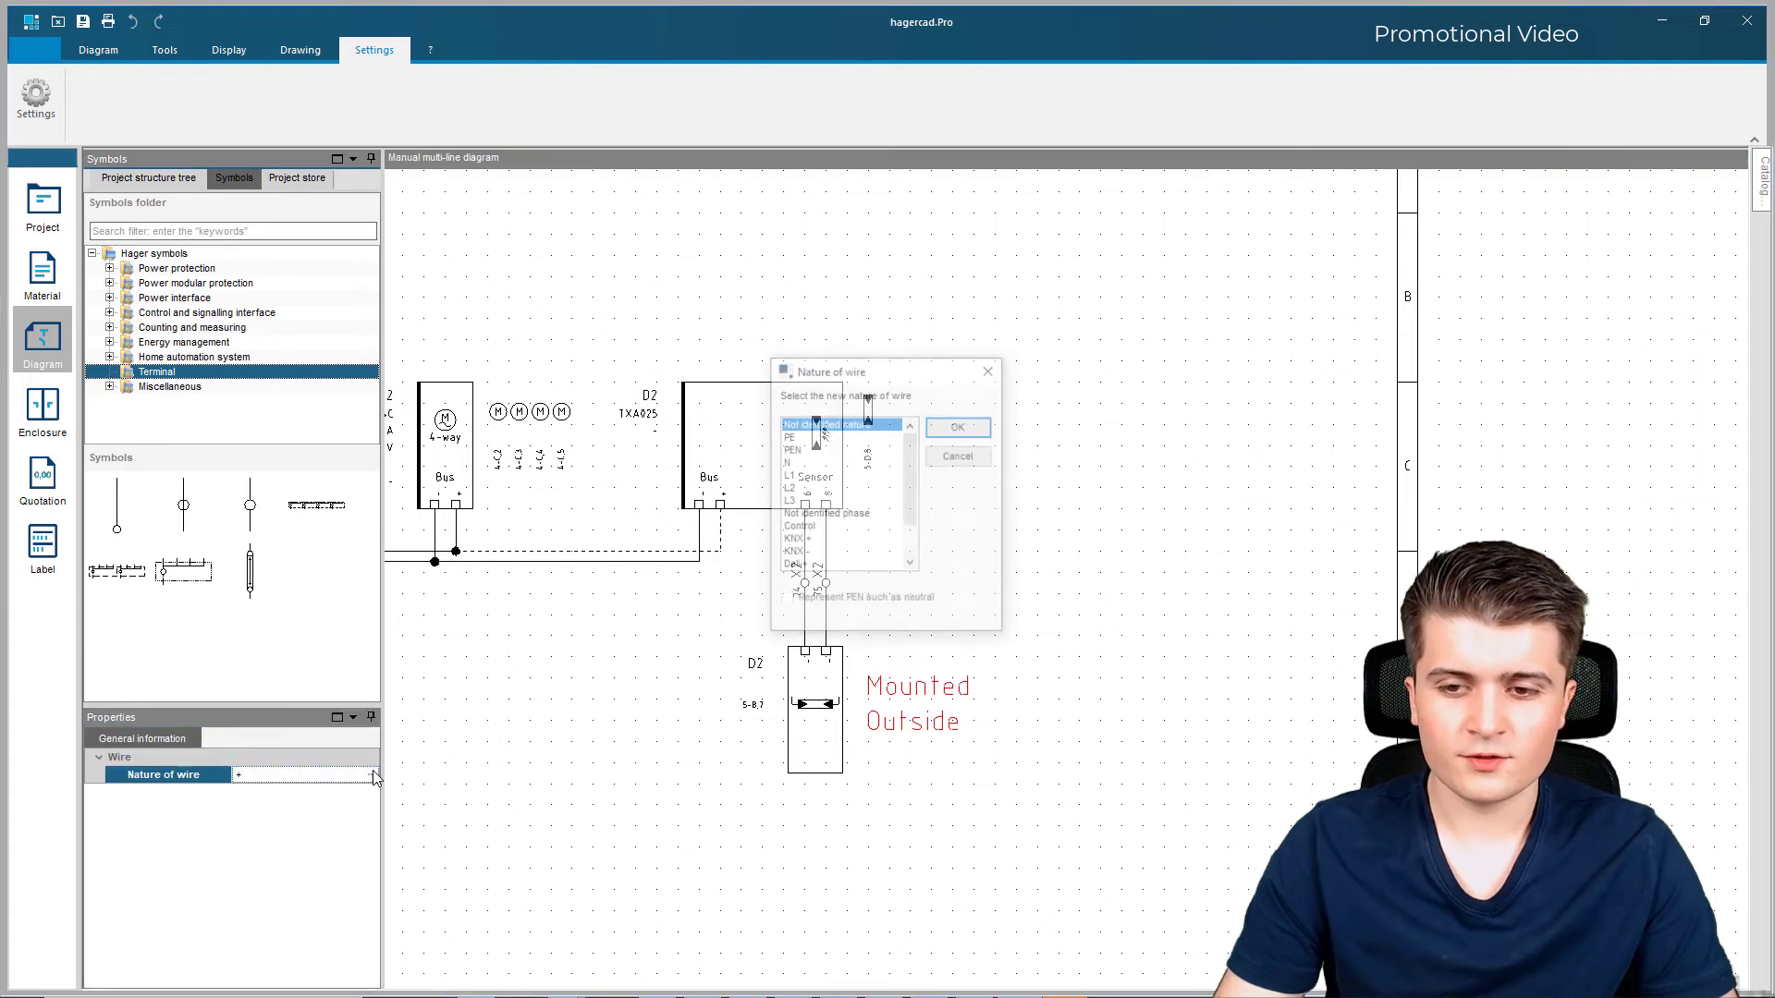
{"action": "left_click", "coordinate": [795, 540]}
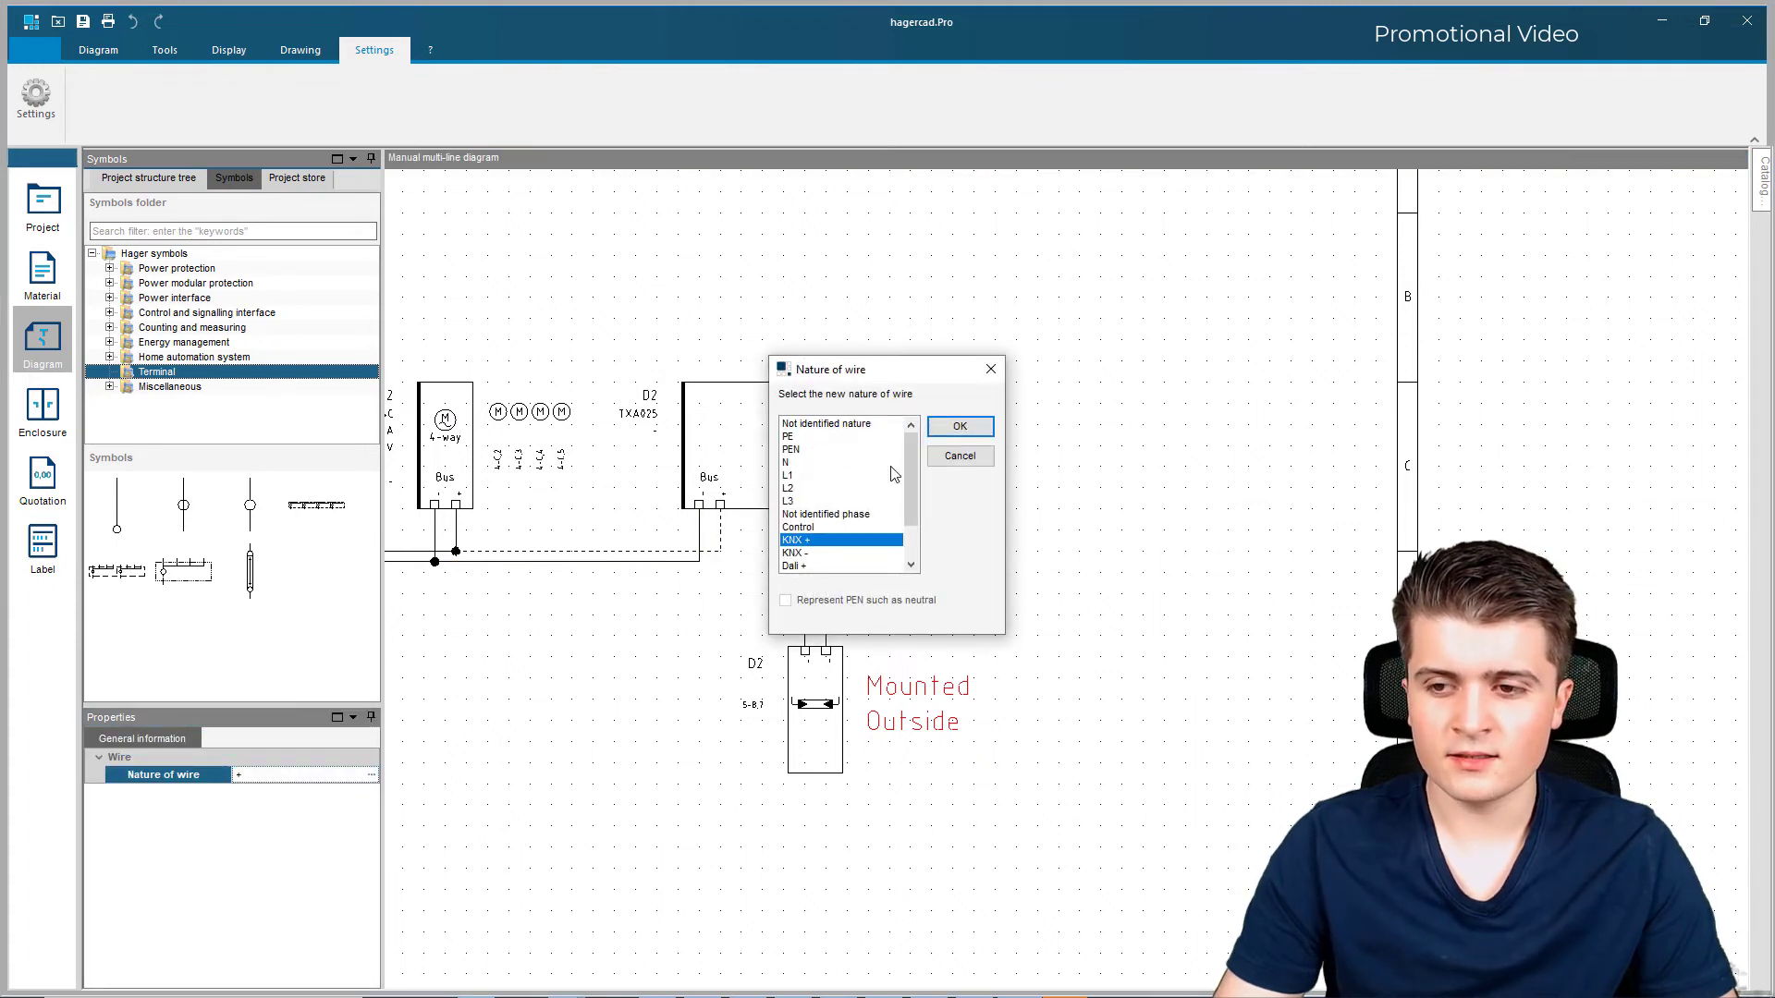
{"action": "left_click", "coordinate": [956, 426]}
{"action": "left_click", "coordinate": [726, 625]}
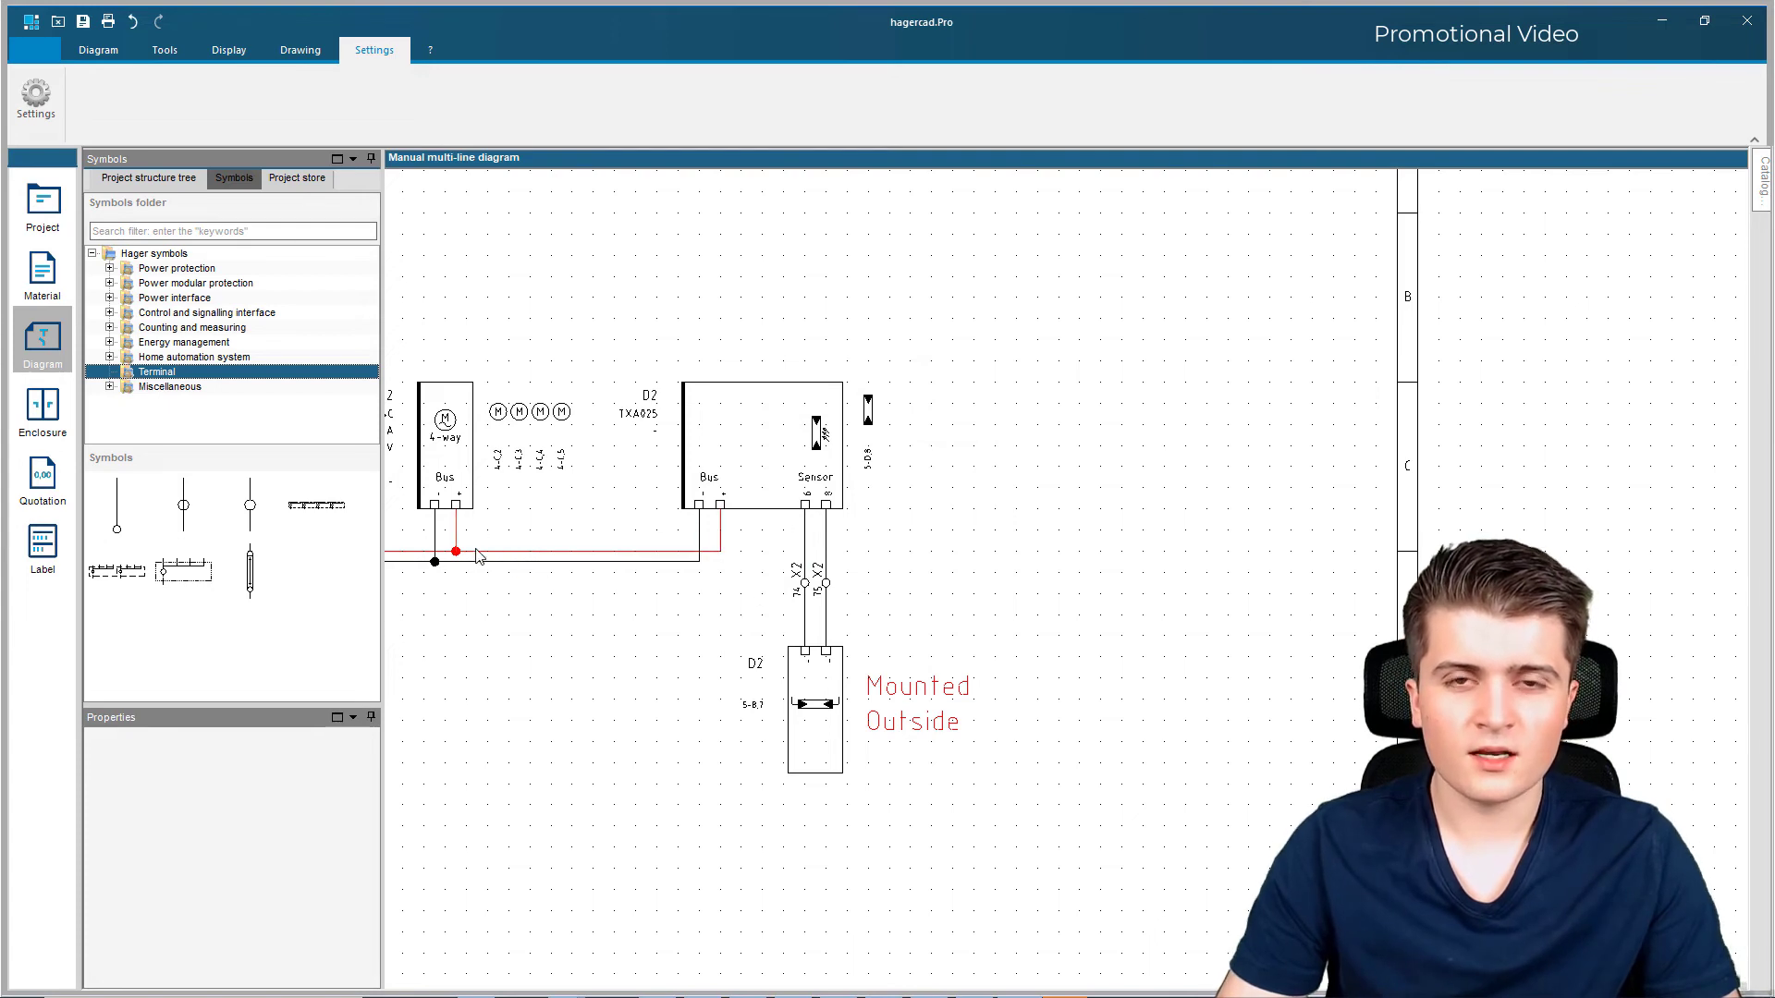
{"action": "scroll", "coordinate": [543, 684], "scroll_direction": "down", "scroll_amount": 1}
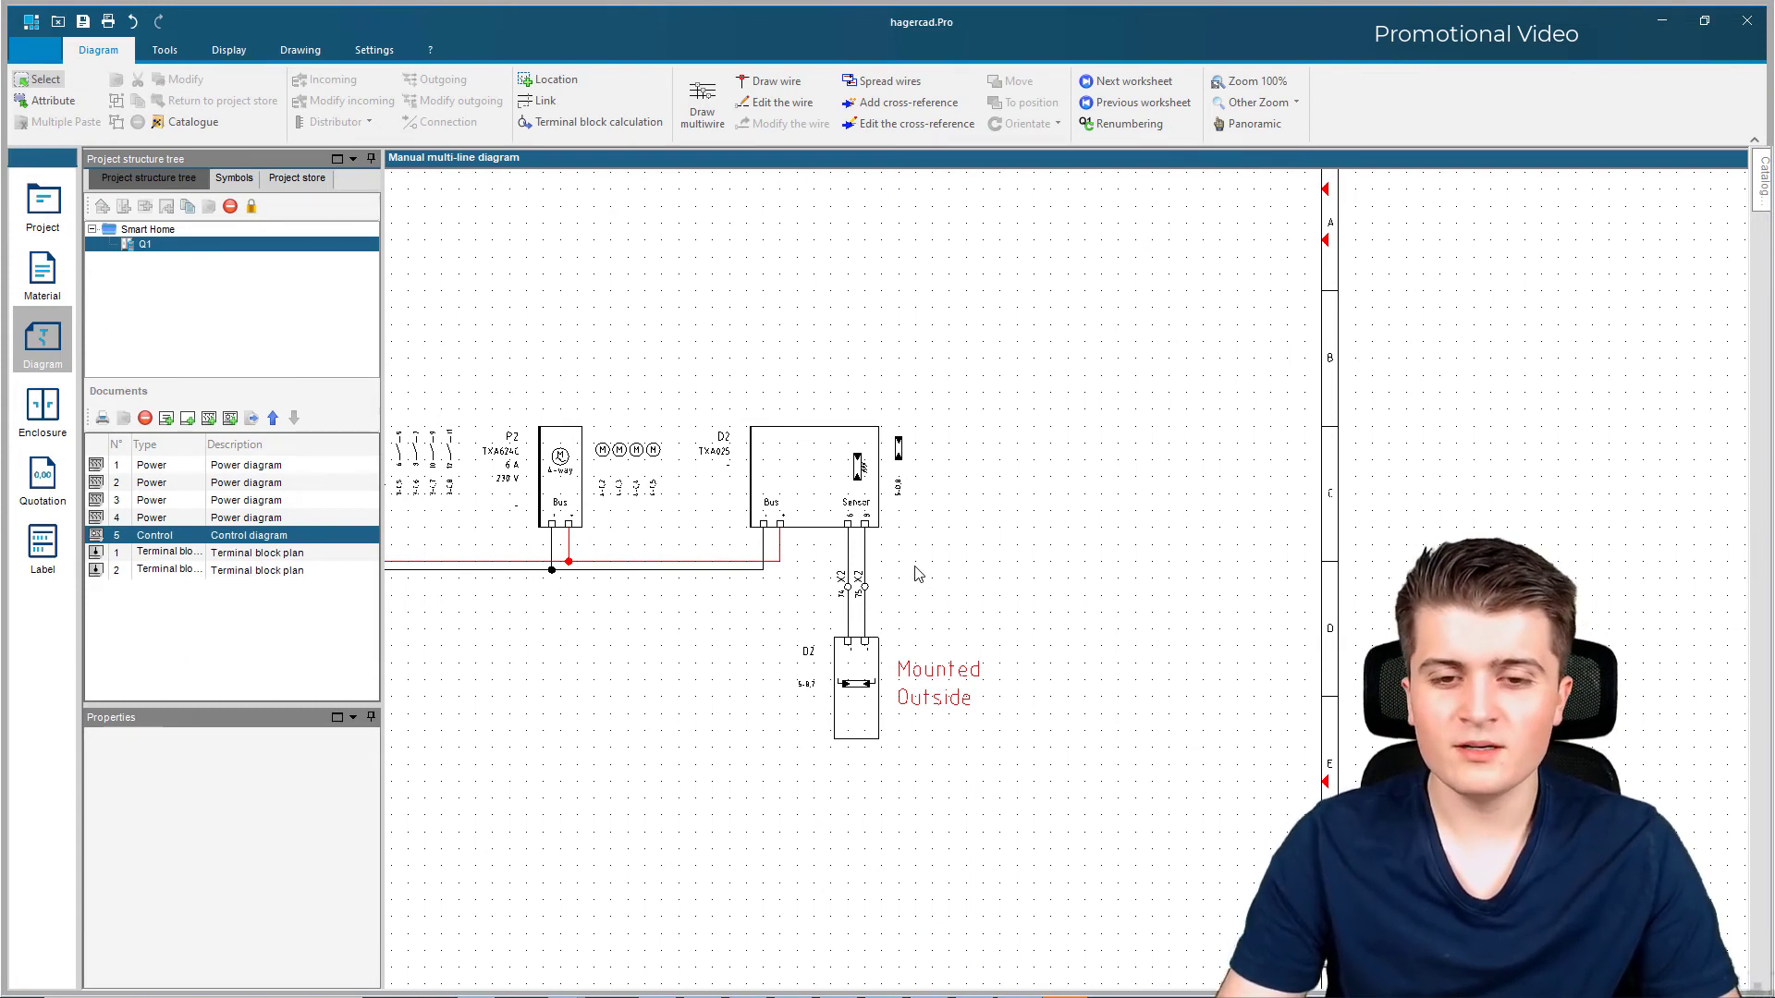
Step: Add a cover page sheet to Q1's documents and open it
{"action": "left_click", "coordinate": [166, 418]}
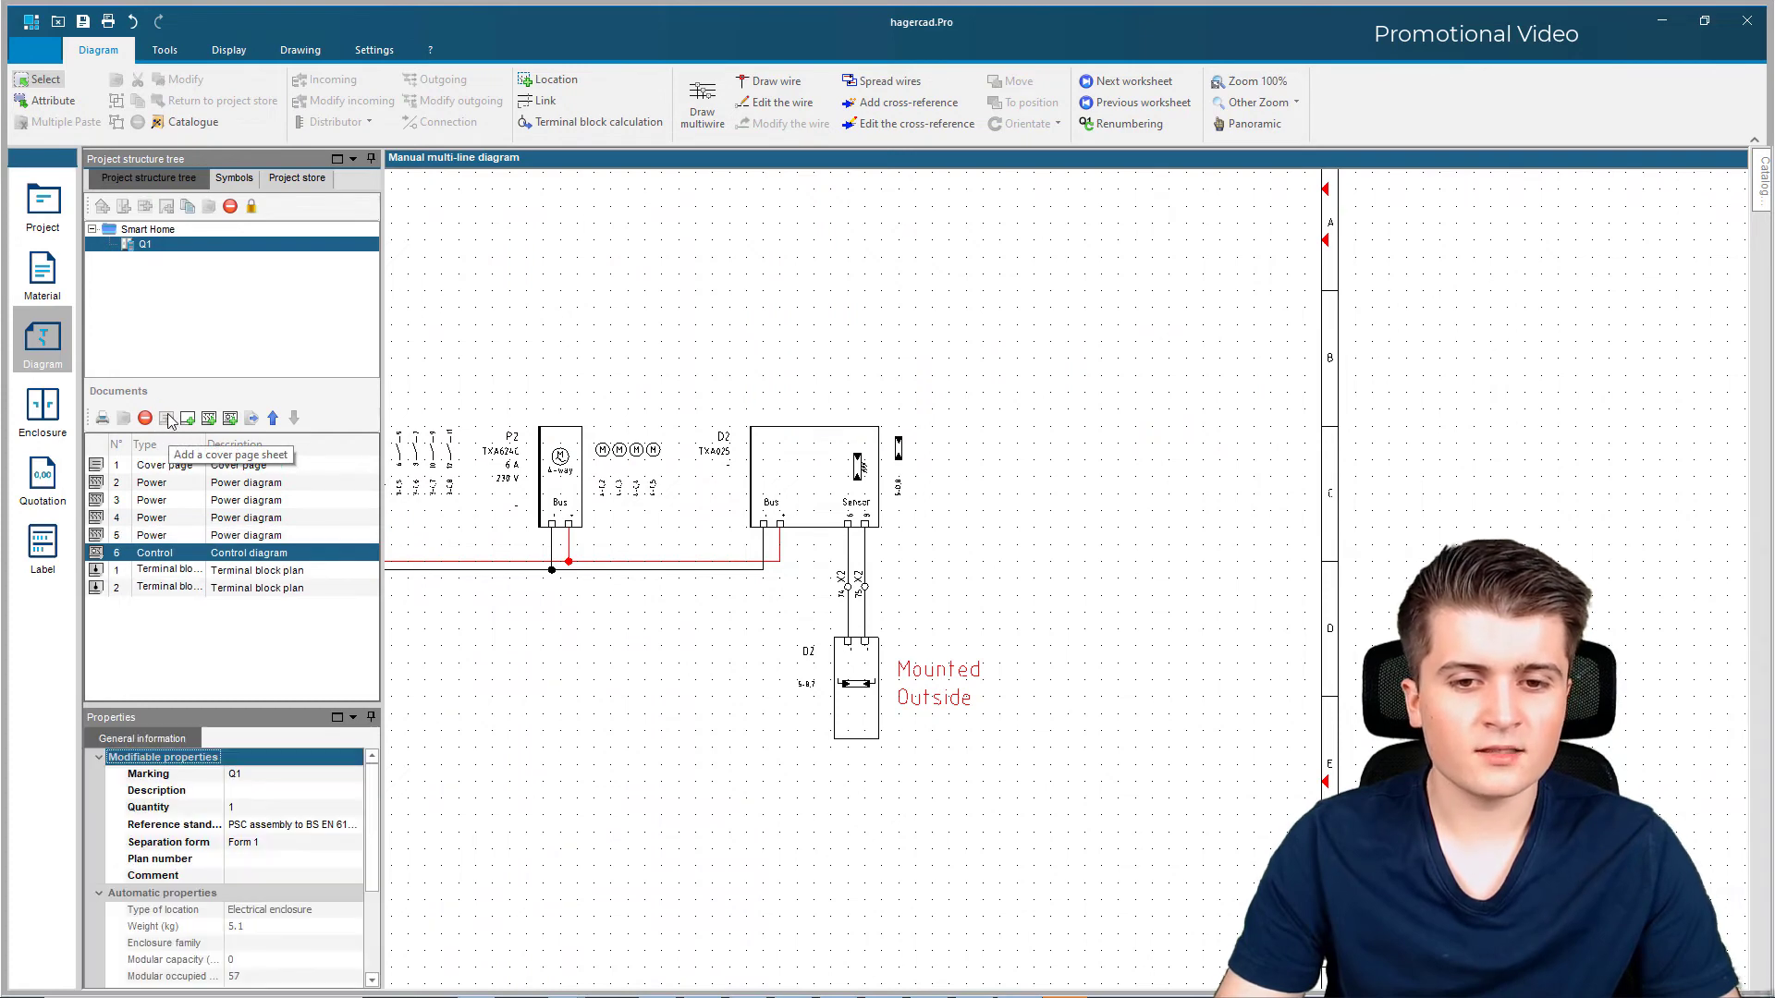
{"action": "double_click", "coordinate": [149, 465]}
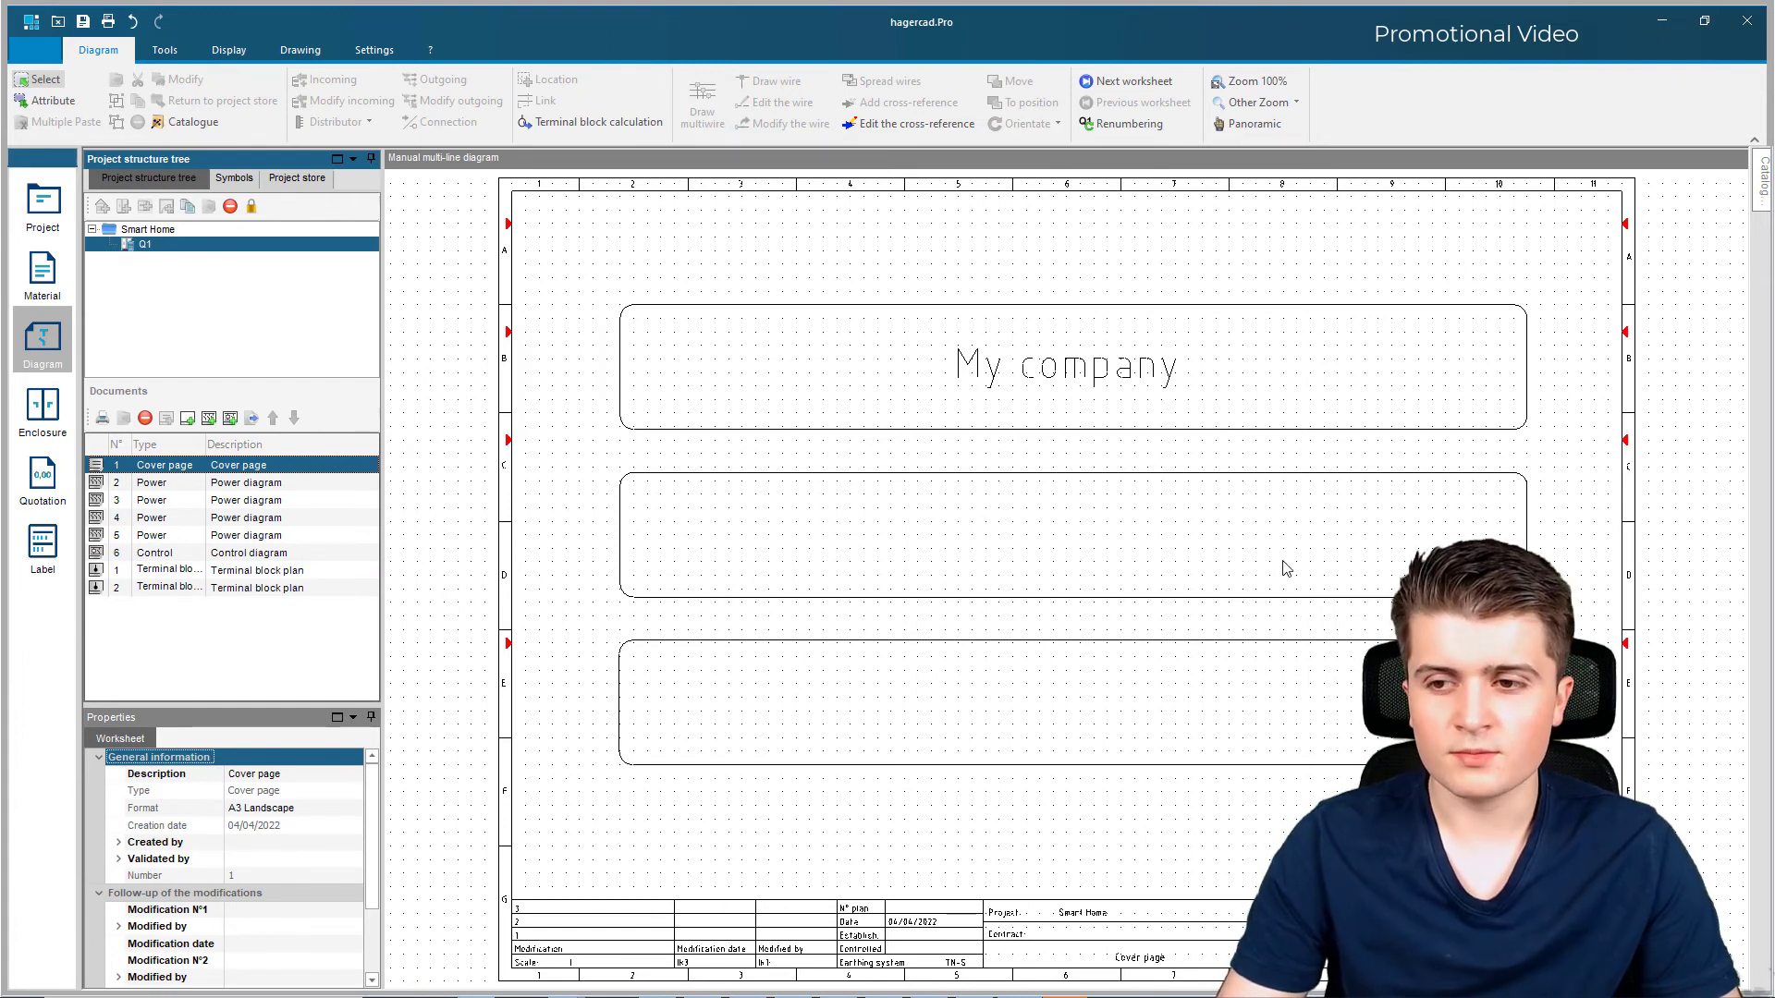
{"action": "left_click", "coordinate": [1114, 370]}
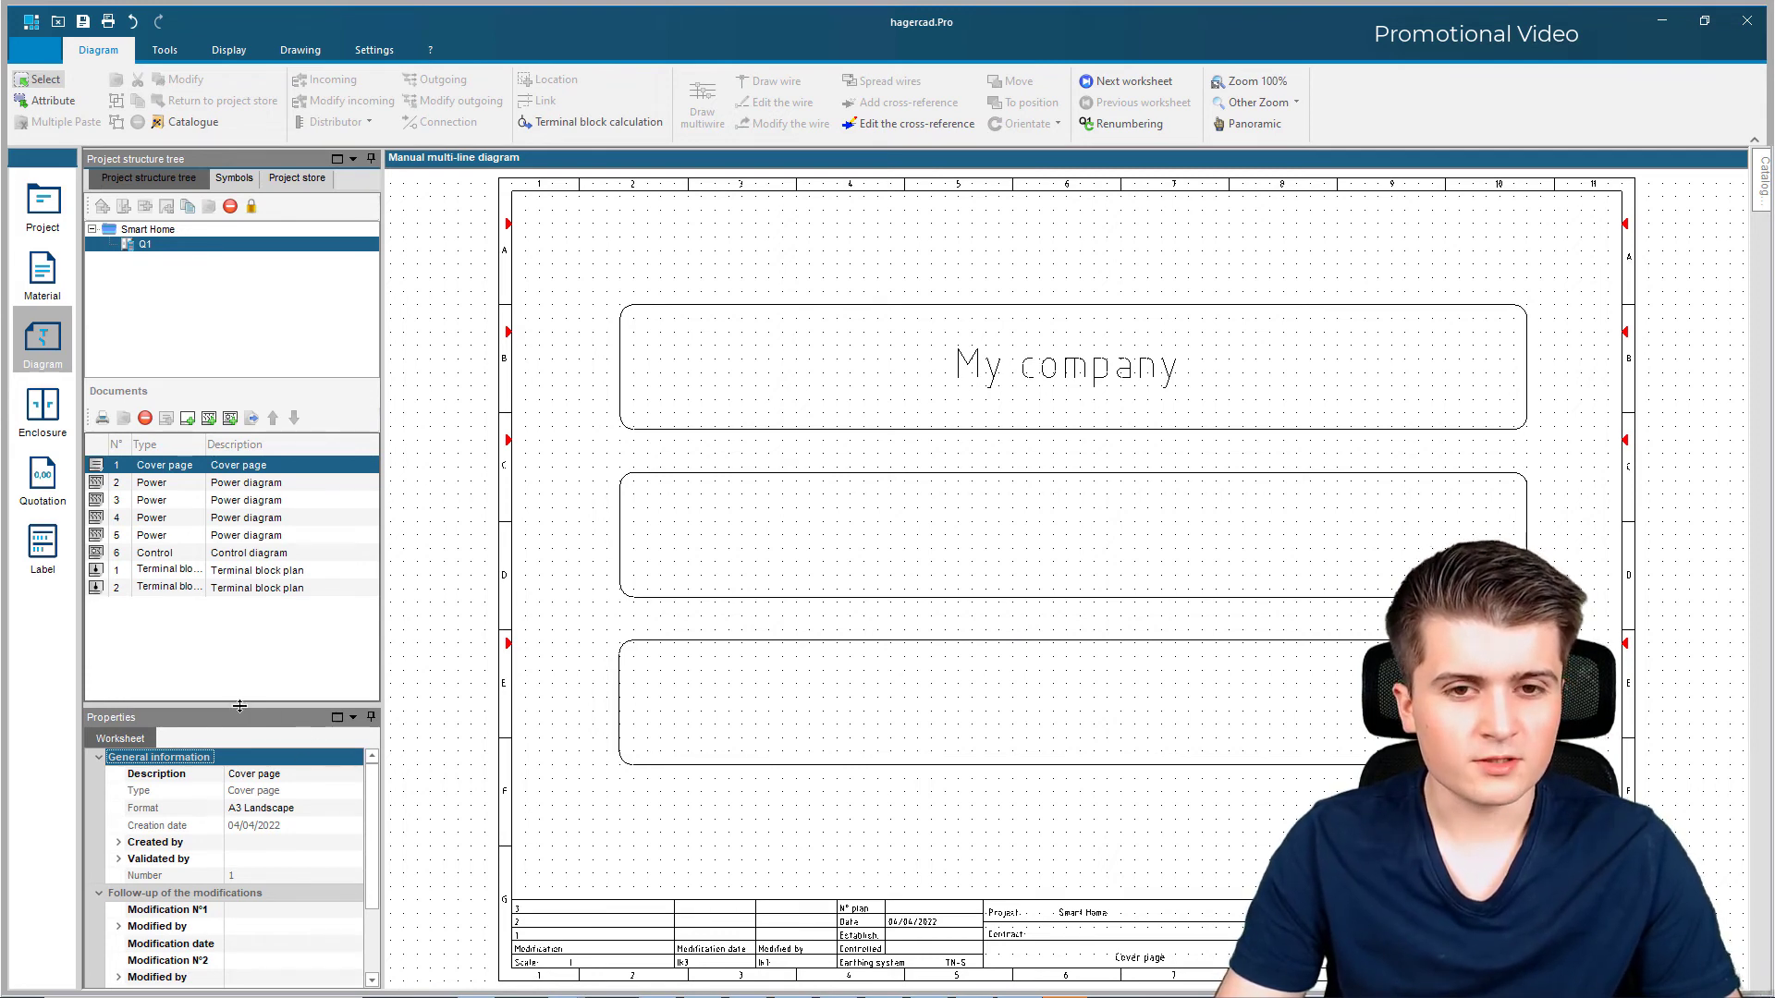
Step: Set the description of enclosure Q1 to "Q1"
{"action": "left_click", "coordinate": [151, 248]}
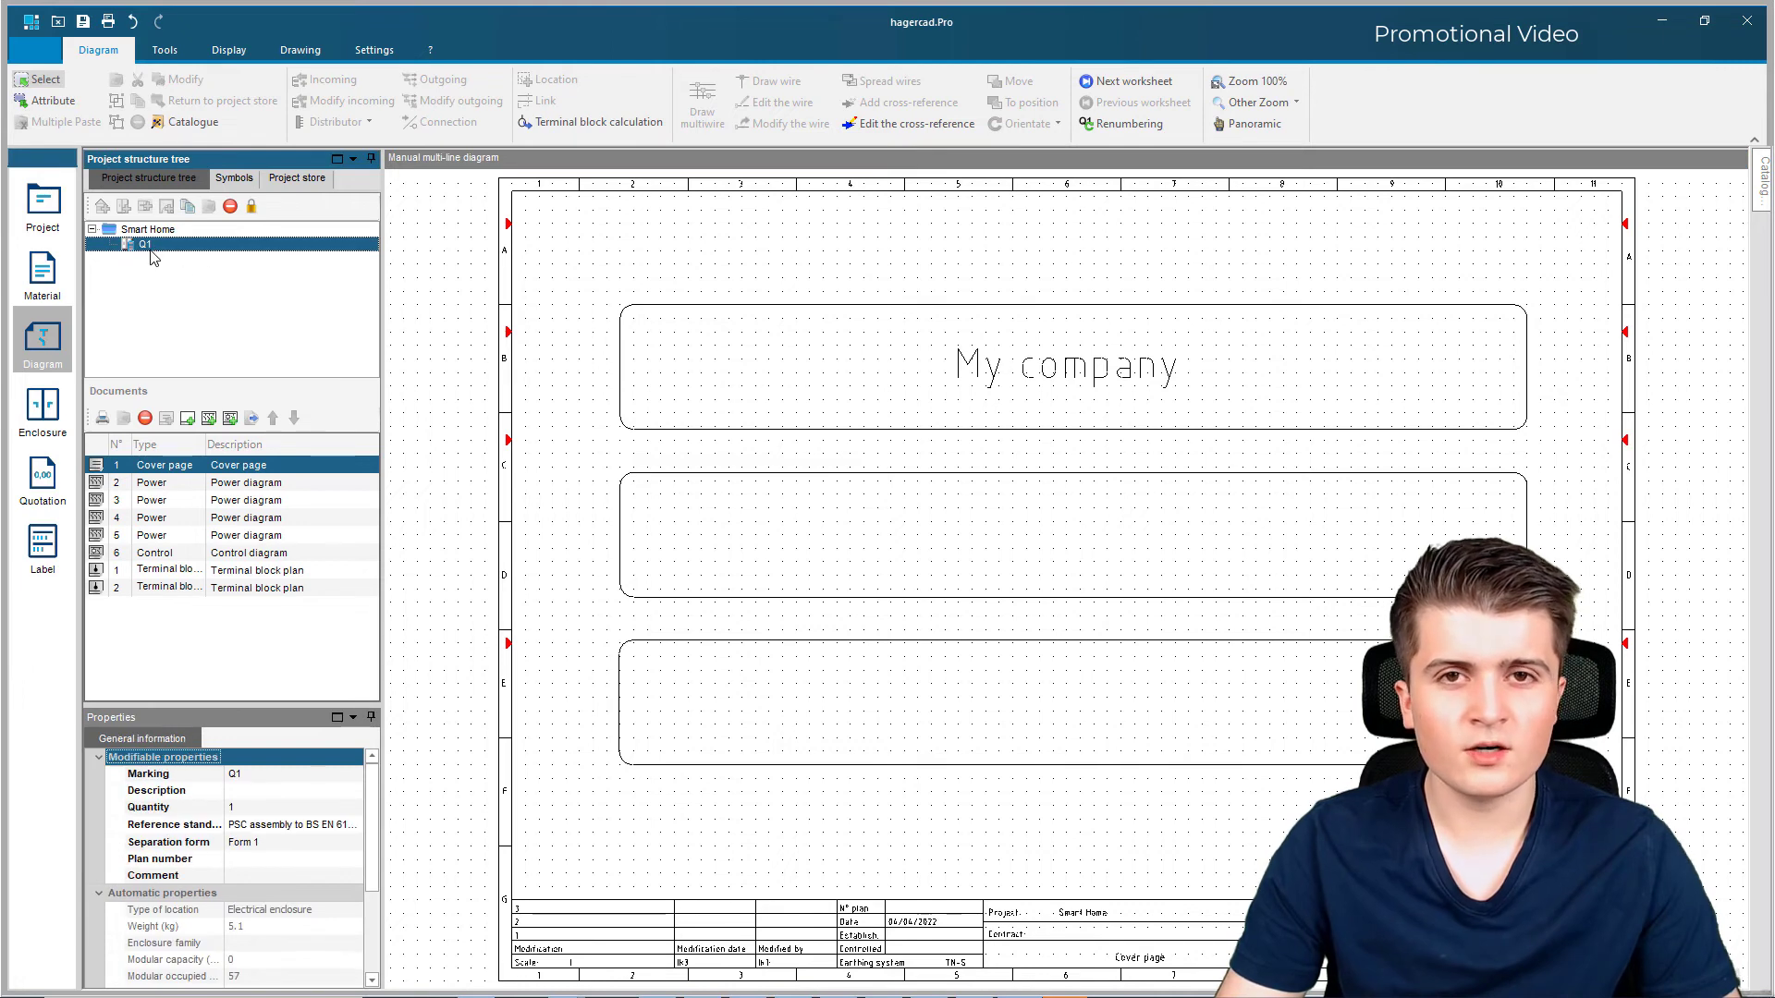
{"action": "left_click", "coordinate": [237, 794]}
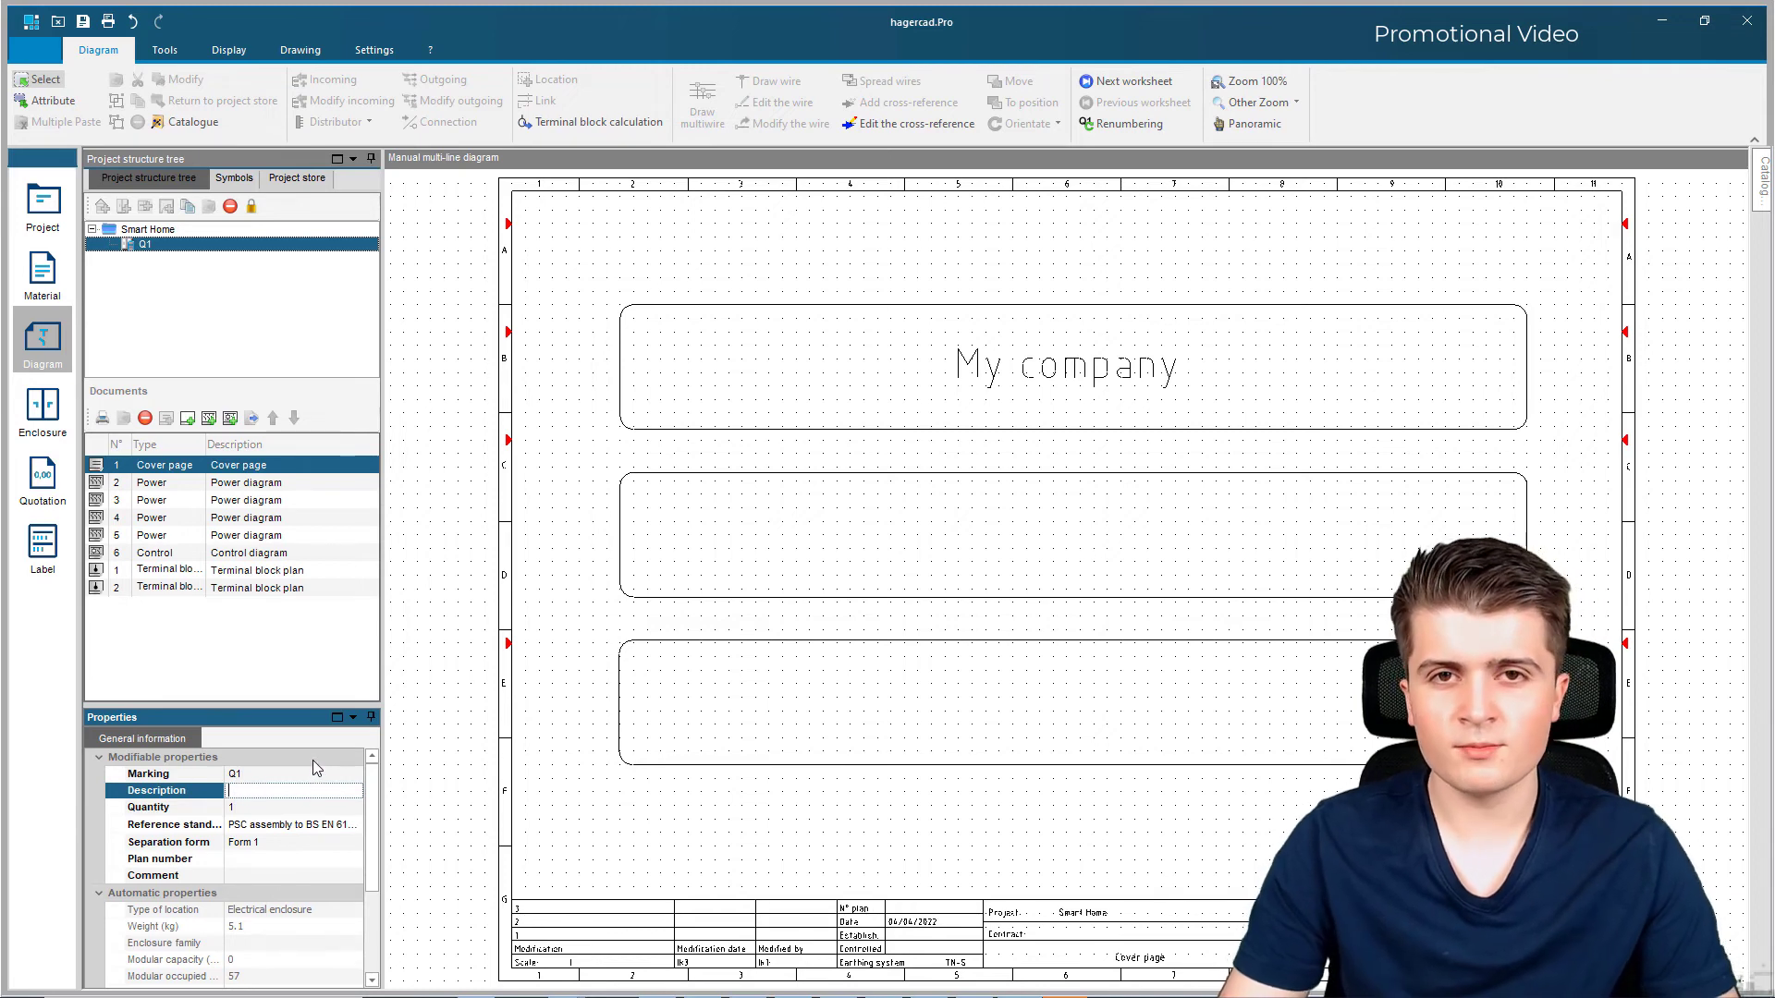
{"action": "type", "text": "Q1"}
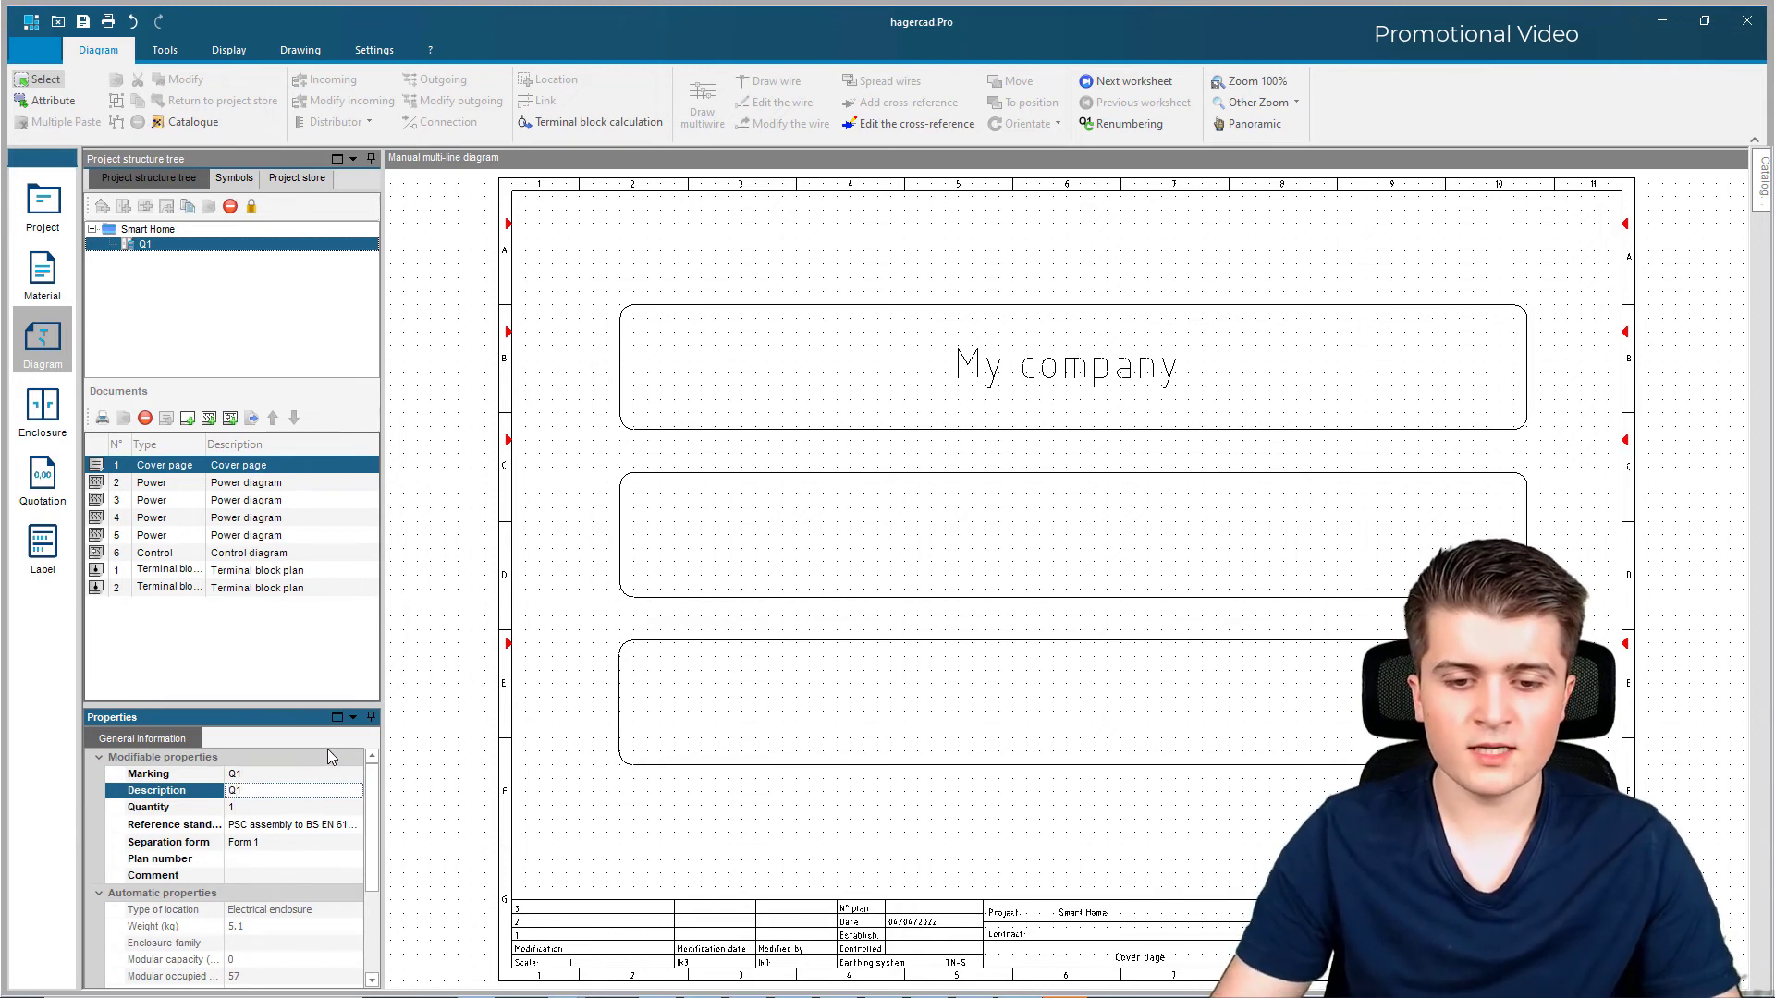
{"action": "key", "text": "Tab"}
{"action": "left_click", "coordinate": [404, 704]}
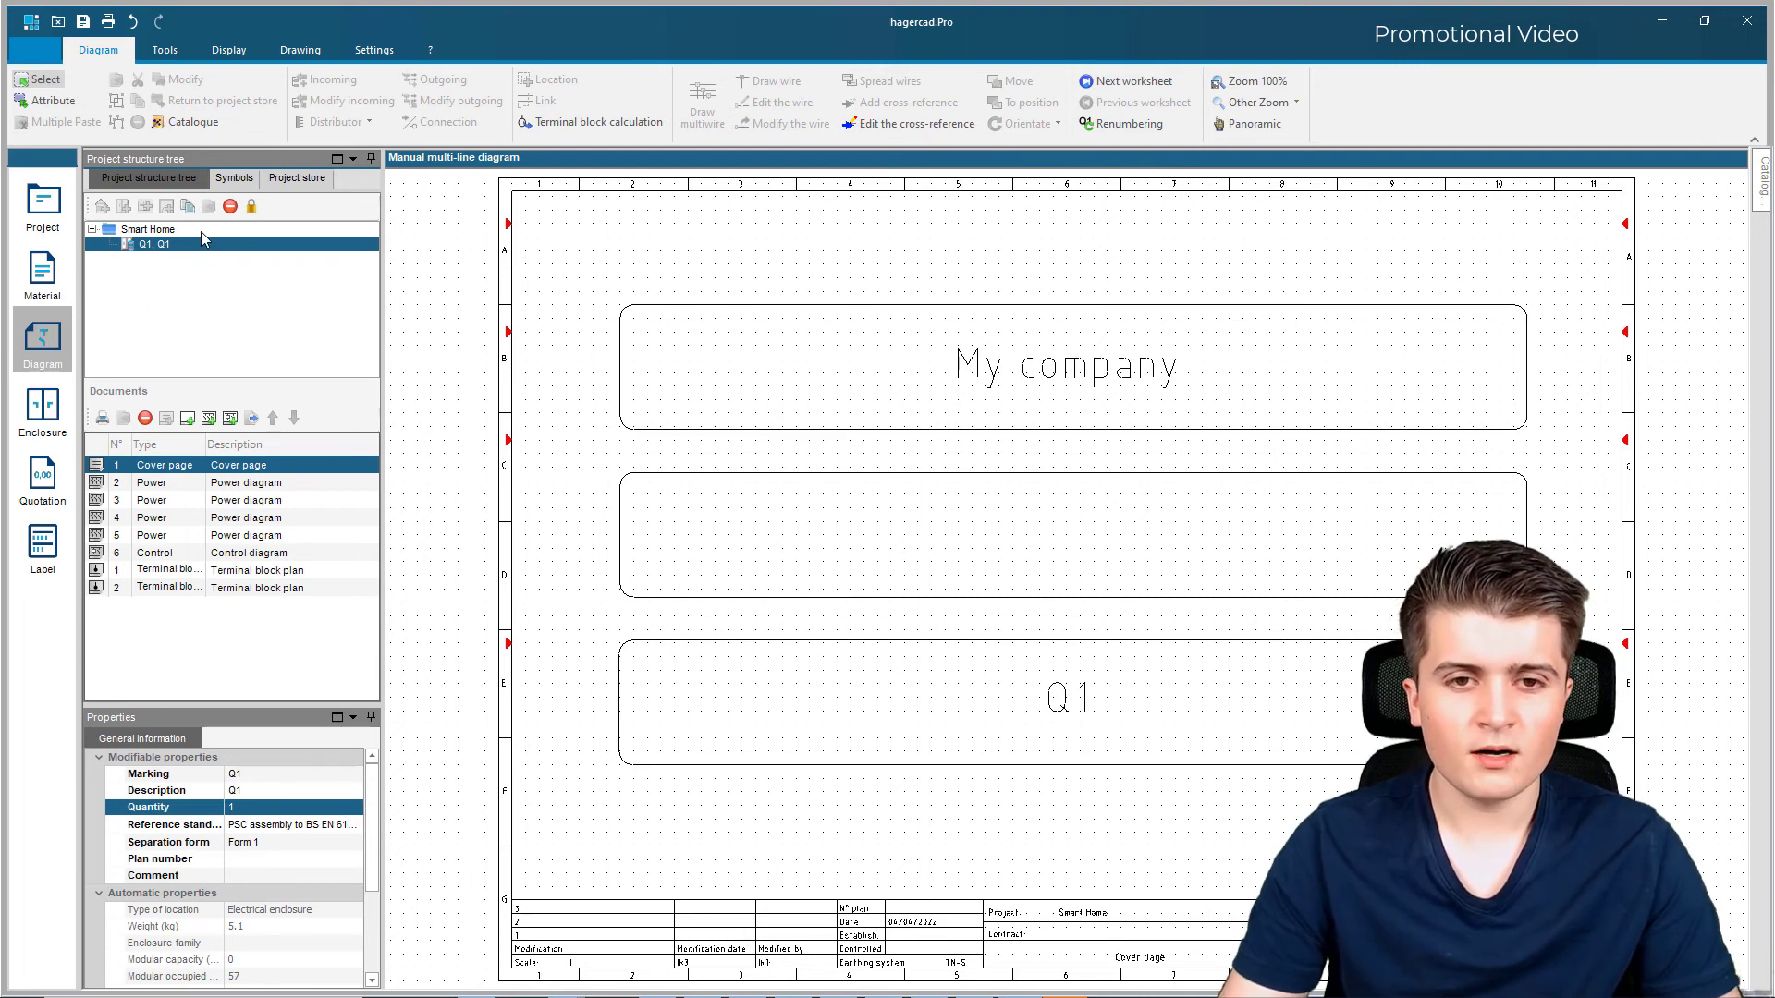
Step: Set the Smart Home project's name of site to "Smart Home", ignoring the terminal block calculation, and return to Q1's cover page
{"action": "left_click", "coordinate": [153, 230]}
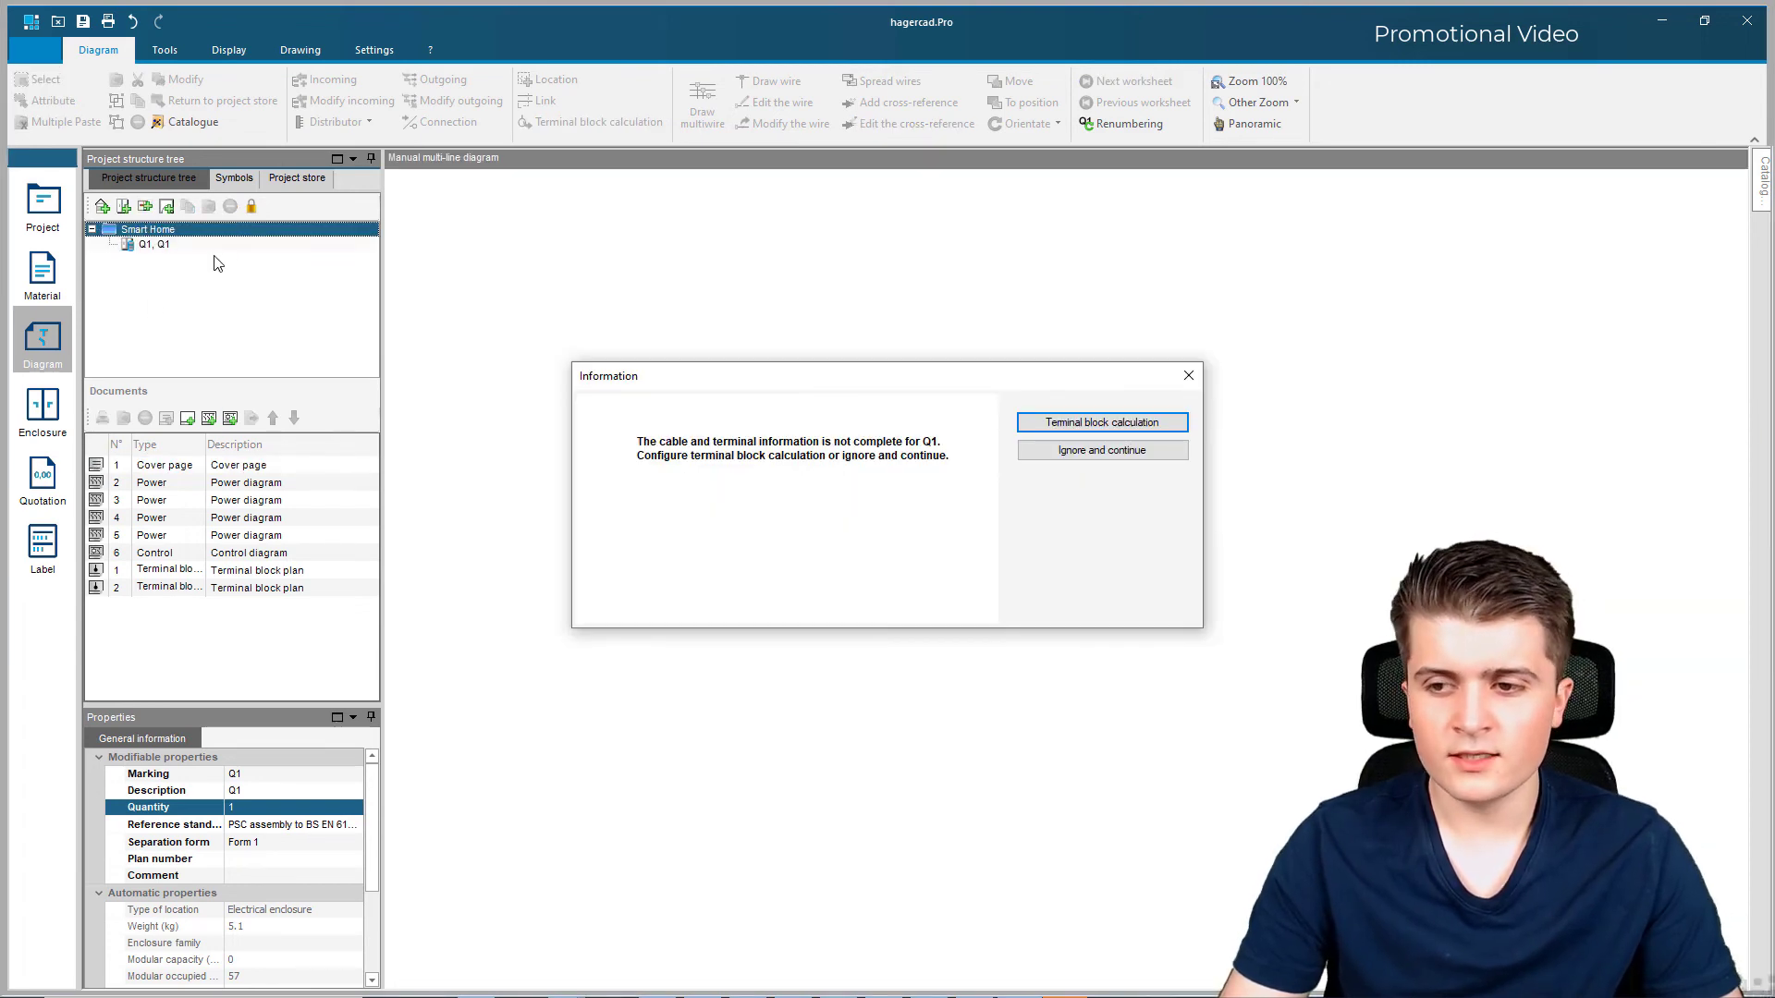
{"action": "left_click", "coordinate": [1103, 449]}
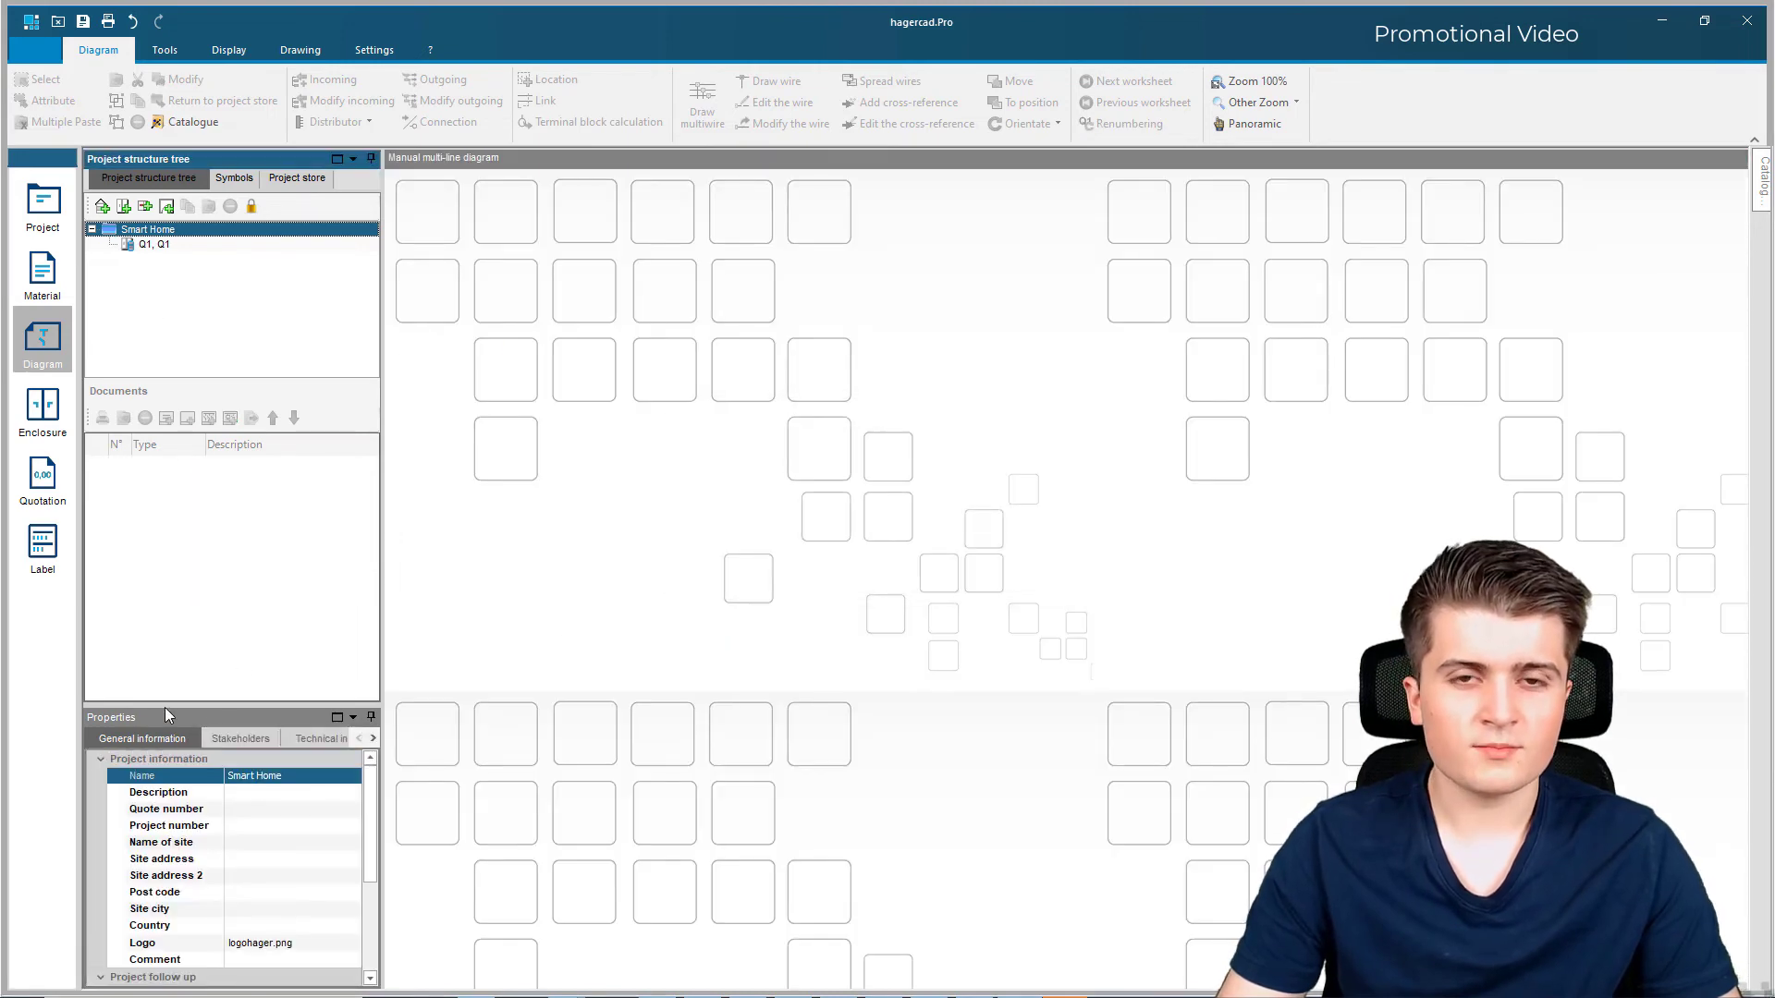
{"action": "left_click", "coordinate": [229, 842]}
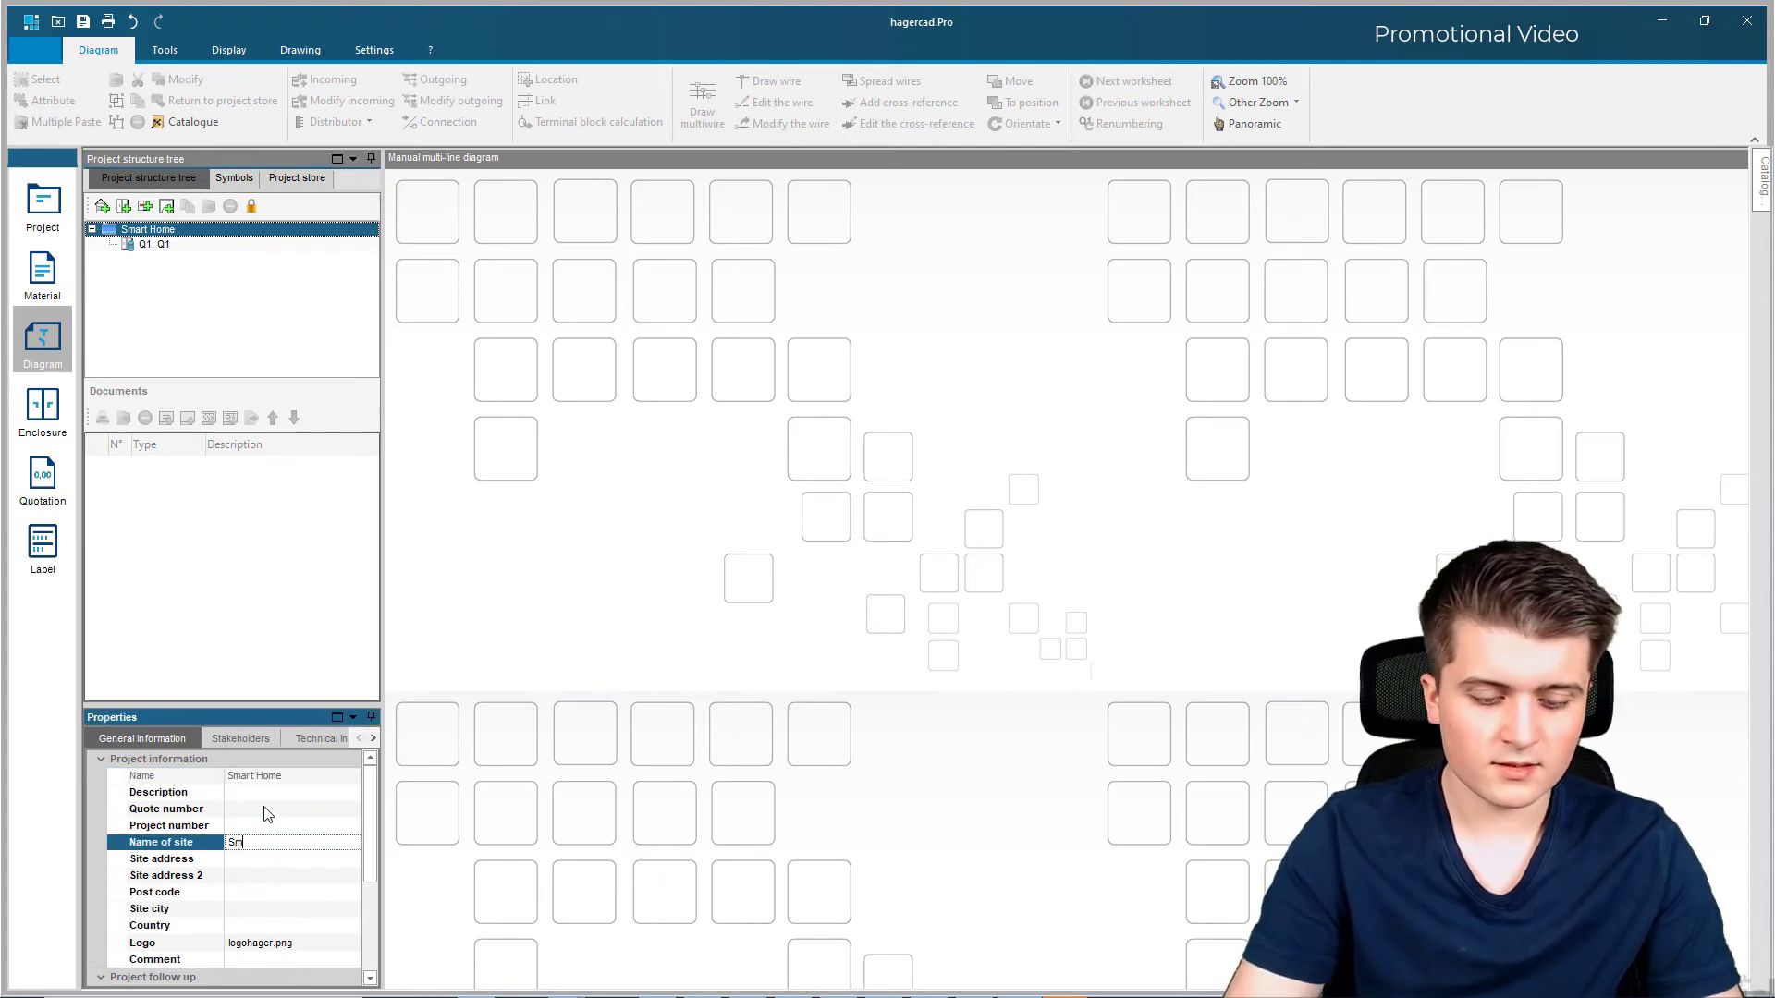
{"action": "type", "text": "Smart Hom"}
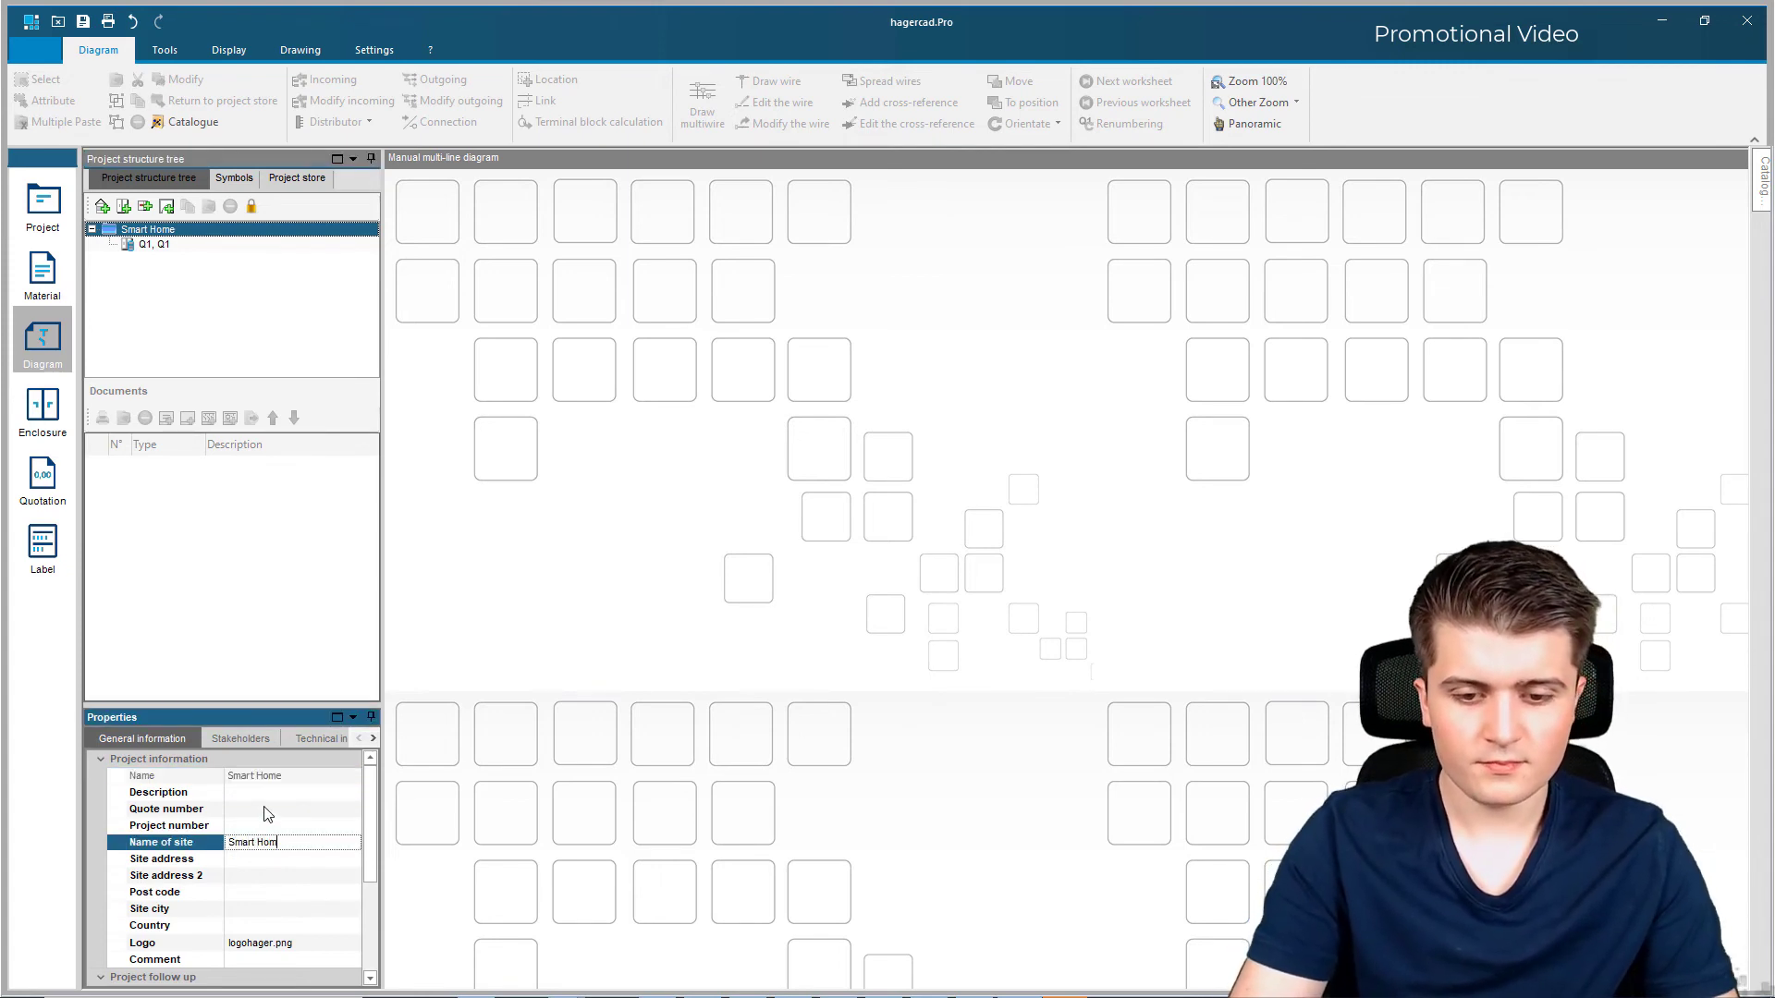
{"action": "type", "text": "e"}
{"action": "left_click", "coordinate": [241, 738]}
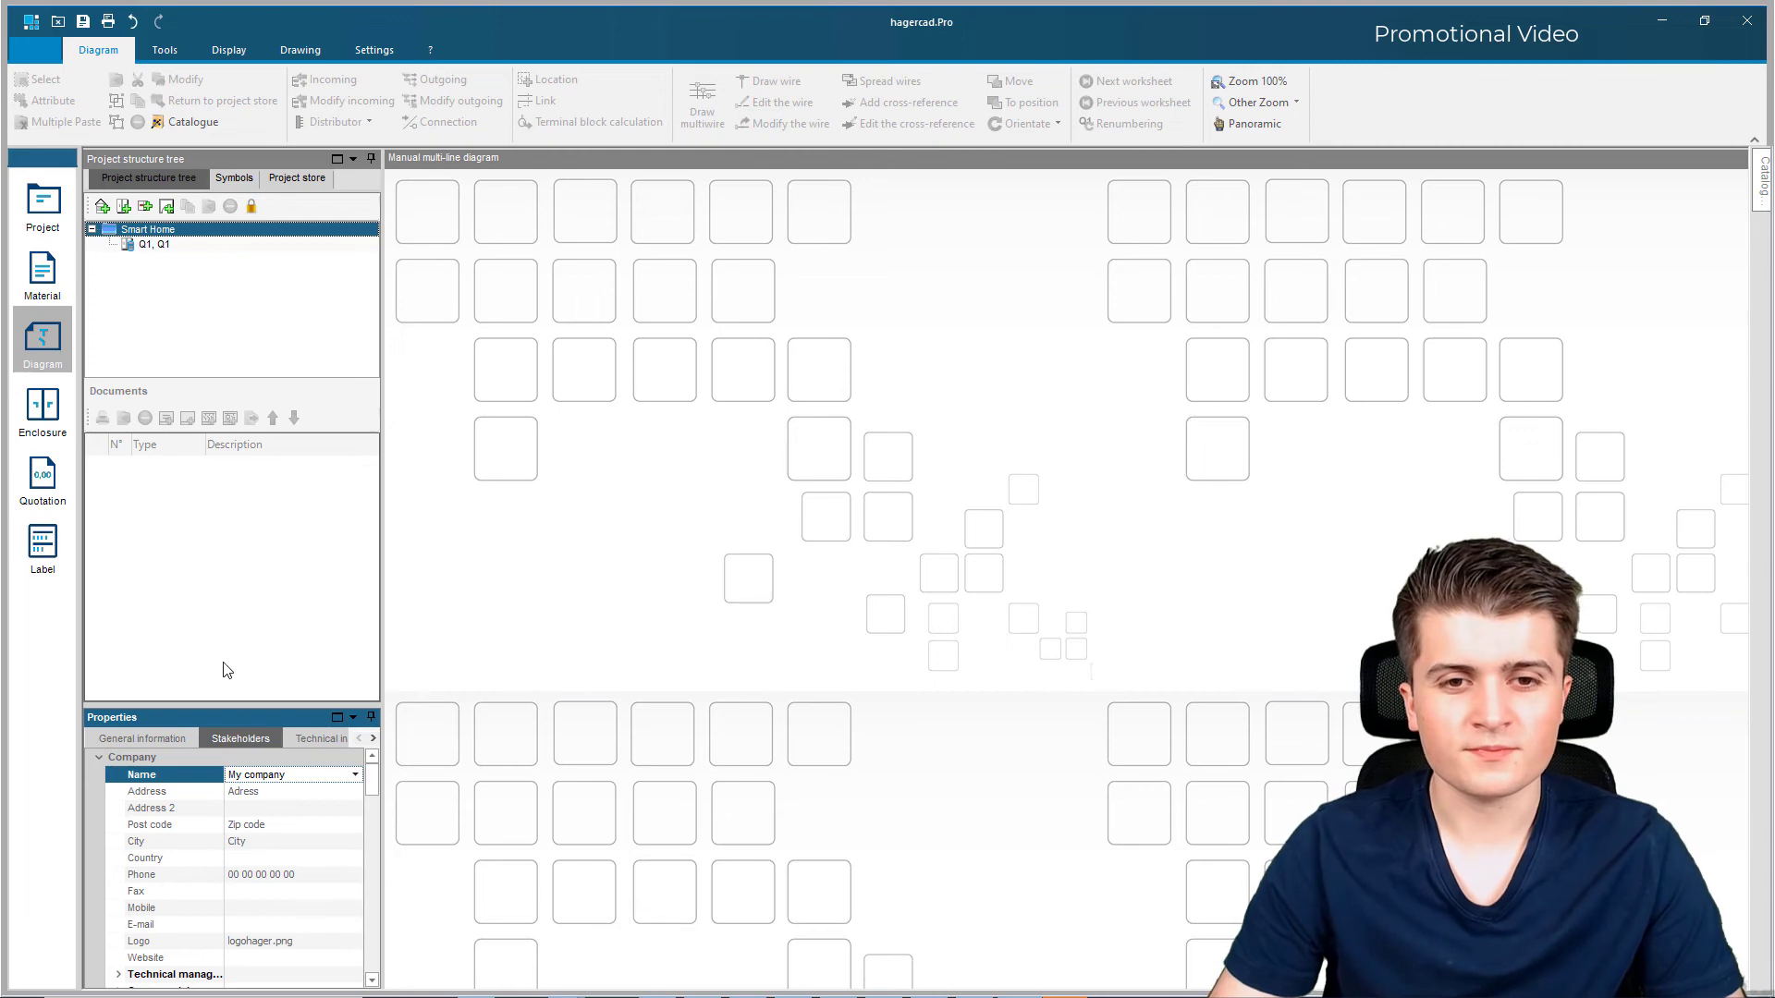
{"action": "left_click", "coordinate": [178, 245]}
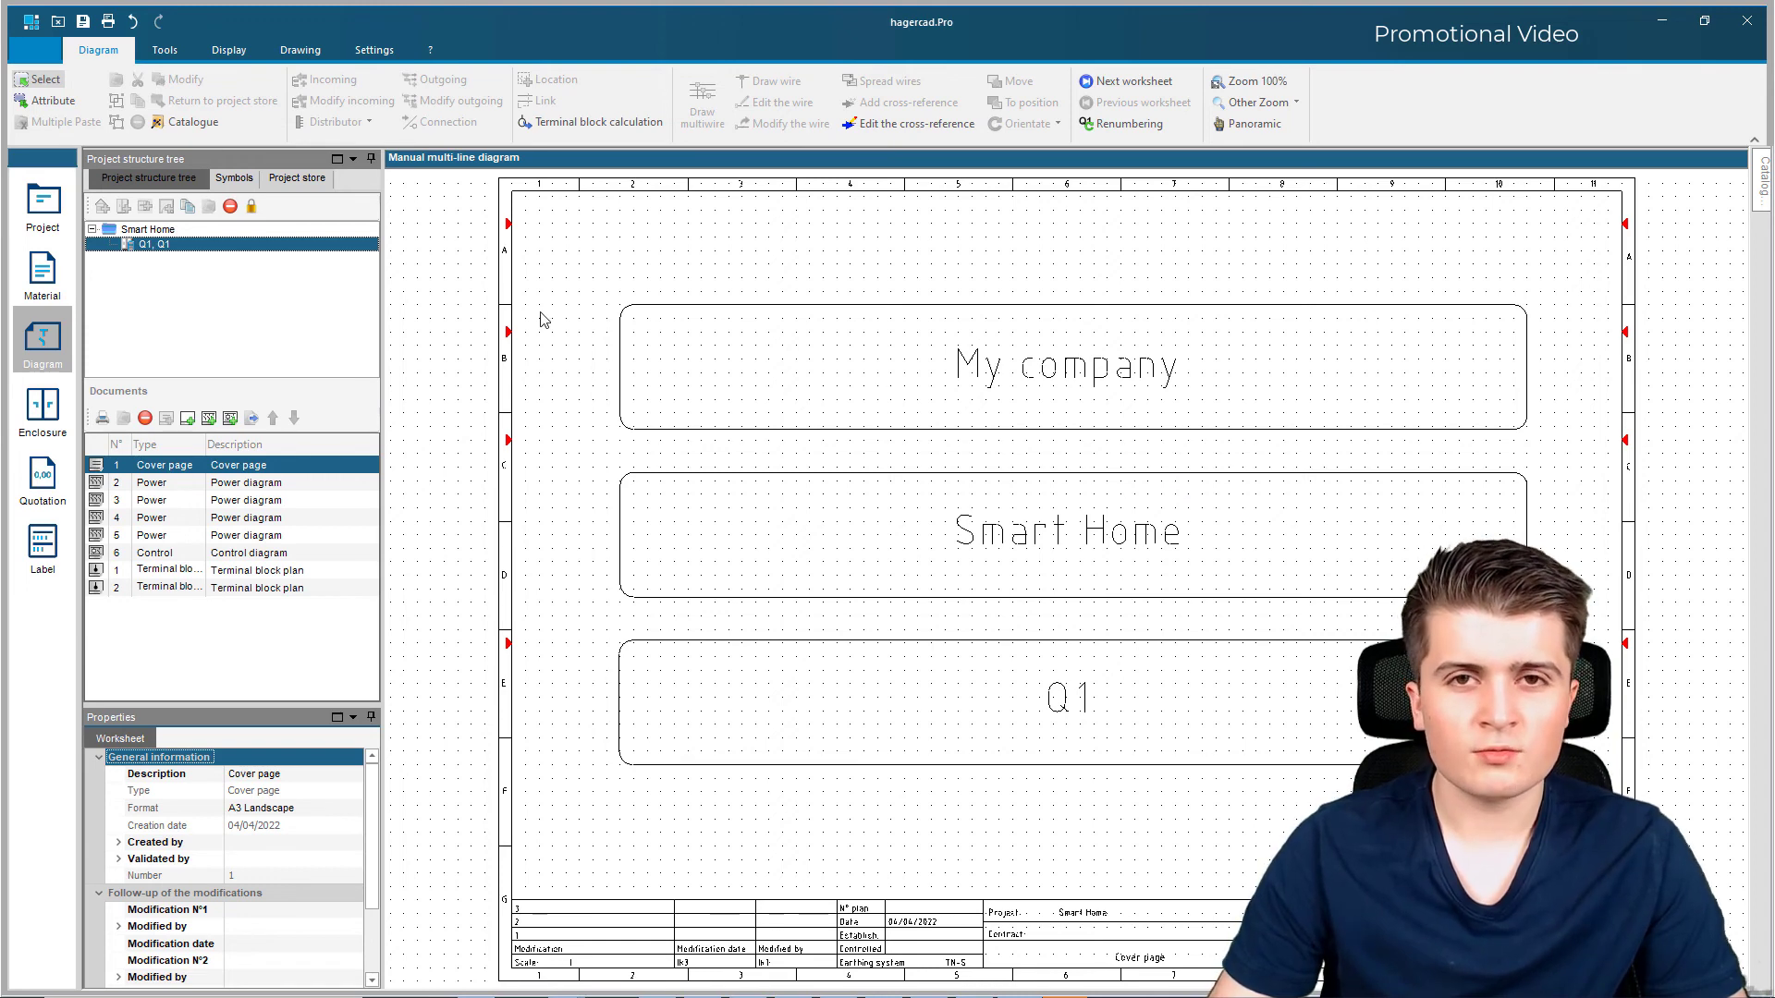
Step: Print the electric diagram of Q1 to a PDF through grouped printing
{"action": "left_click", "coordinate": [105, 25]}
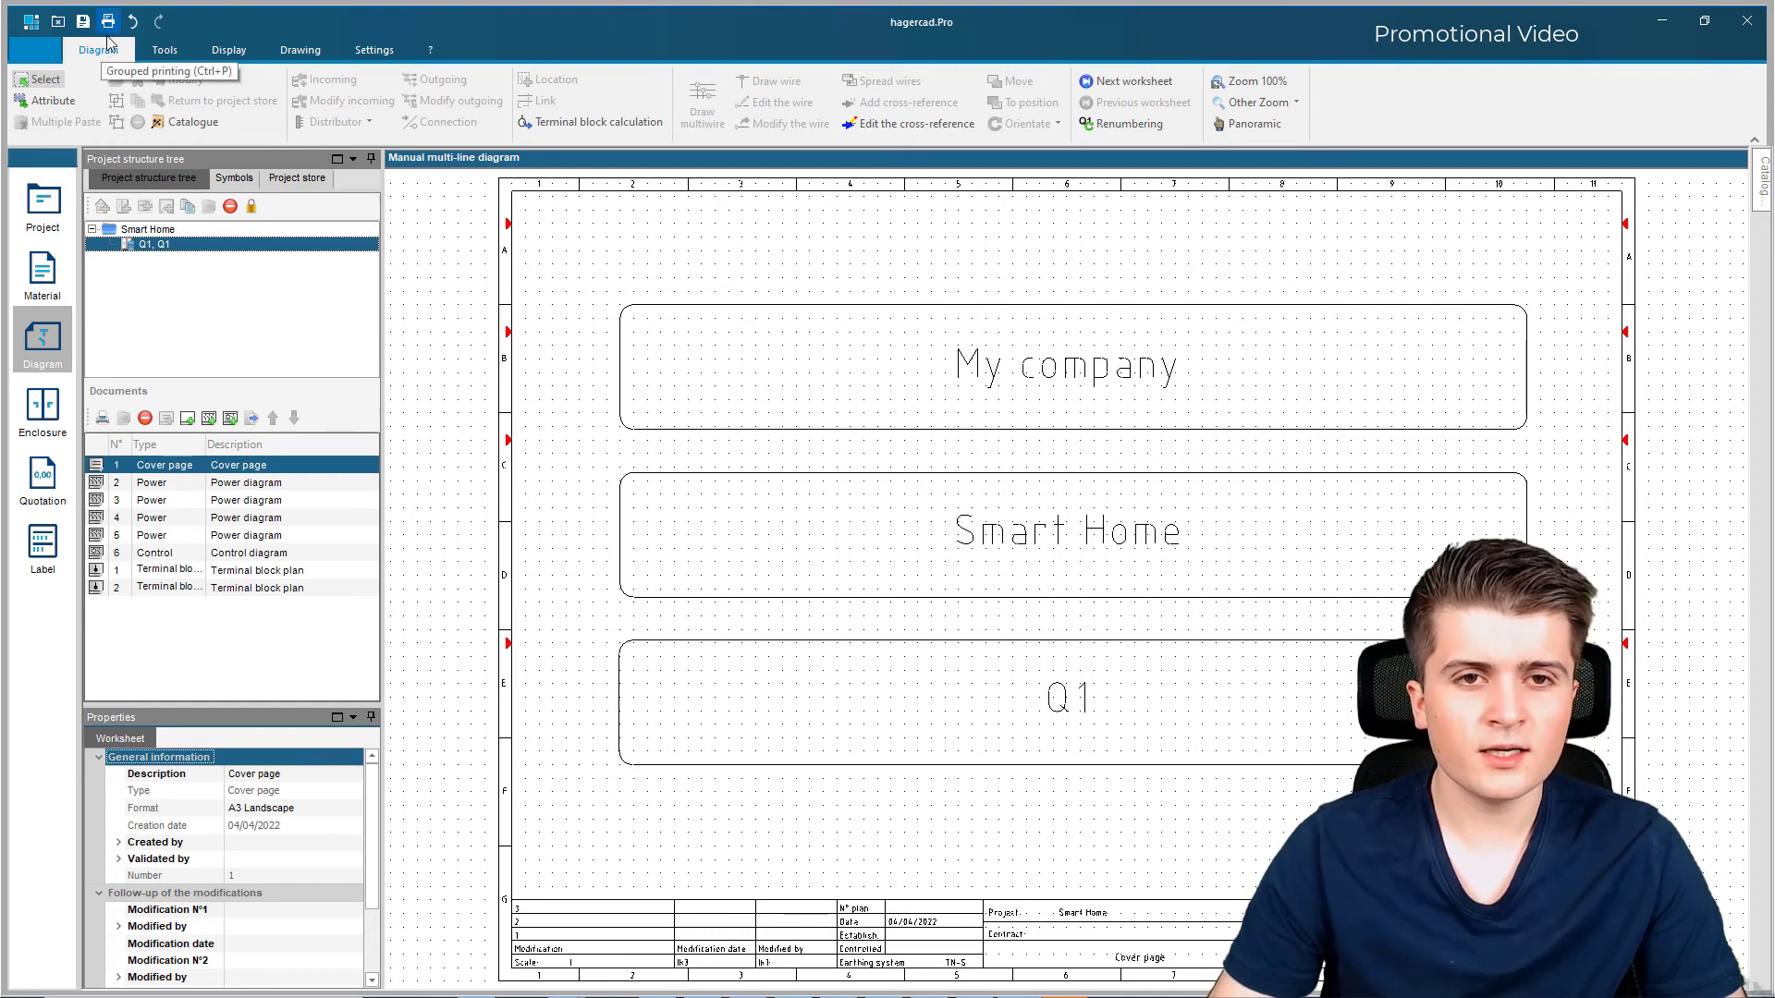
{"action": "left_click_drag", "start_coordinate": [723, 261], "coordinate": [291, 121]}
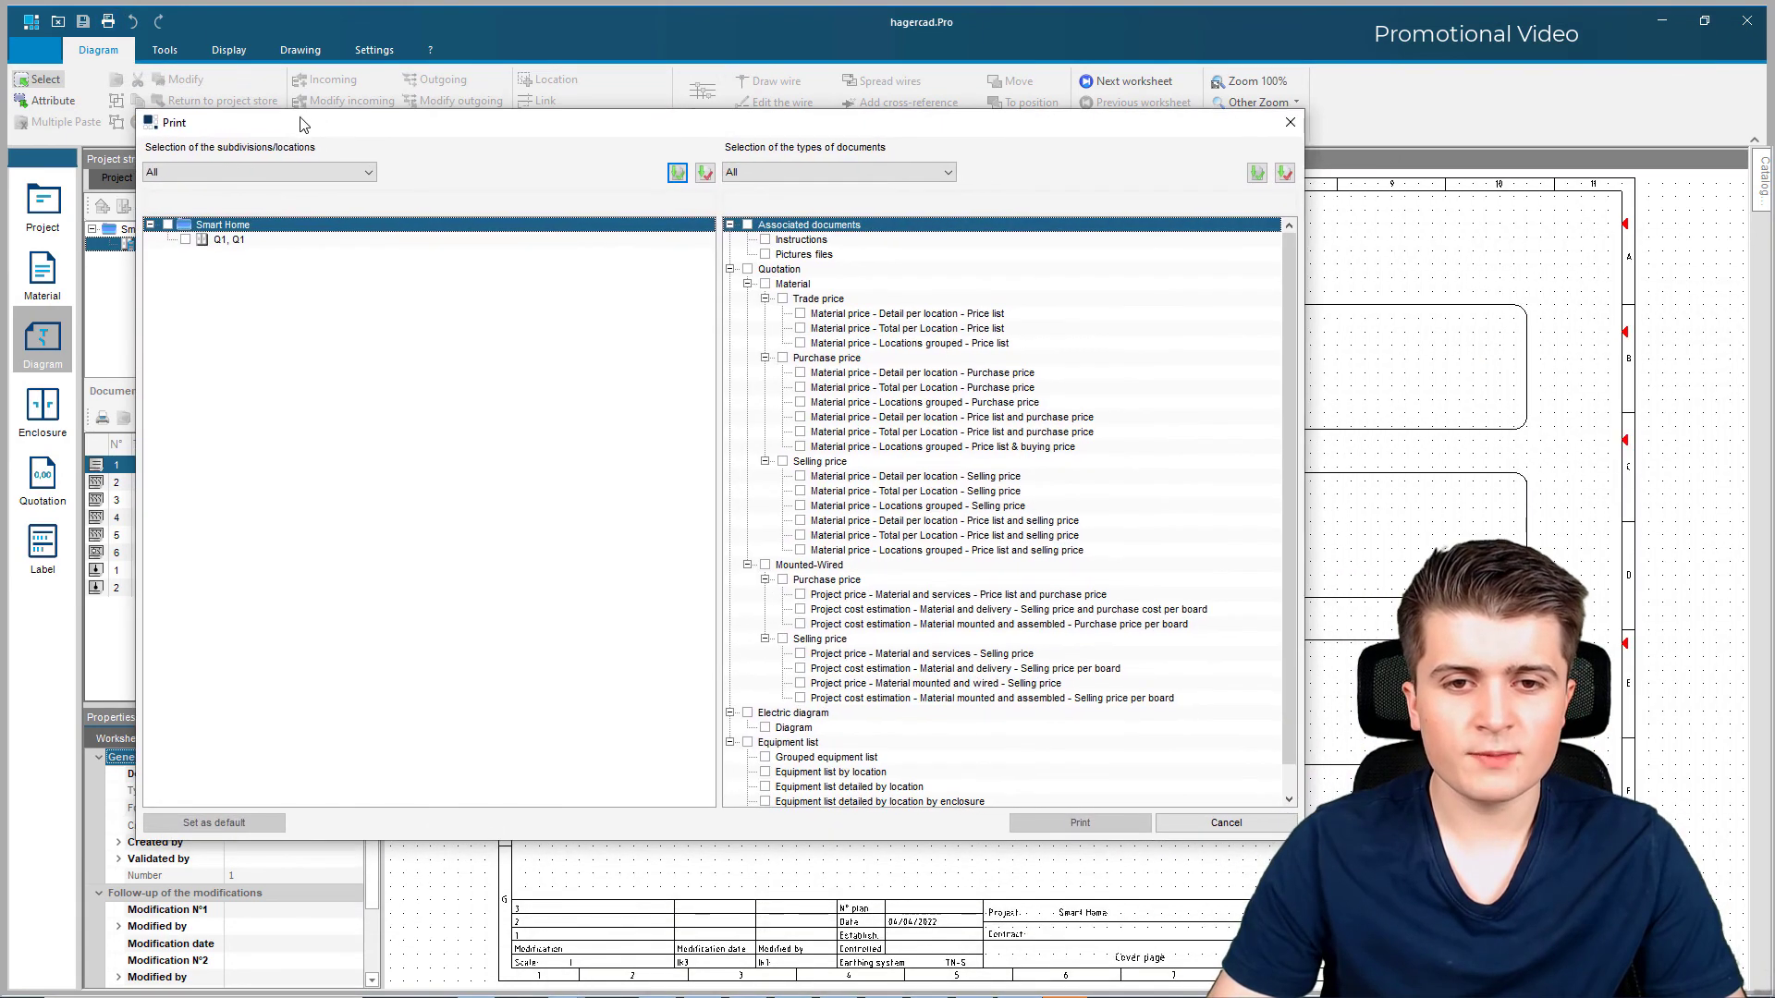
{"action": "left_click", "coordinate": [186, 241]}
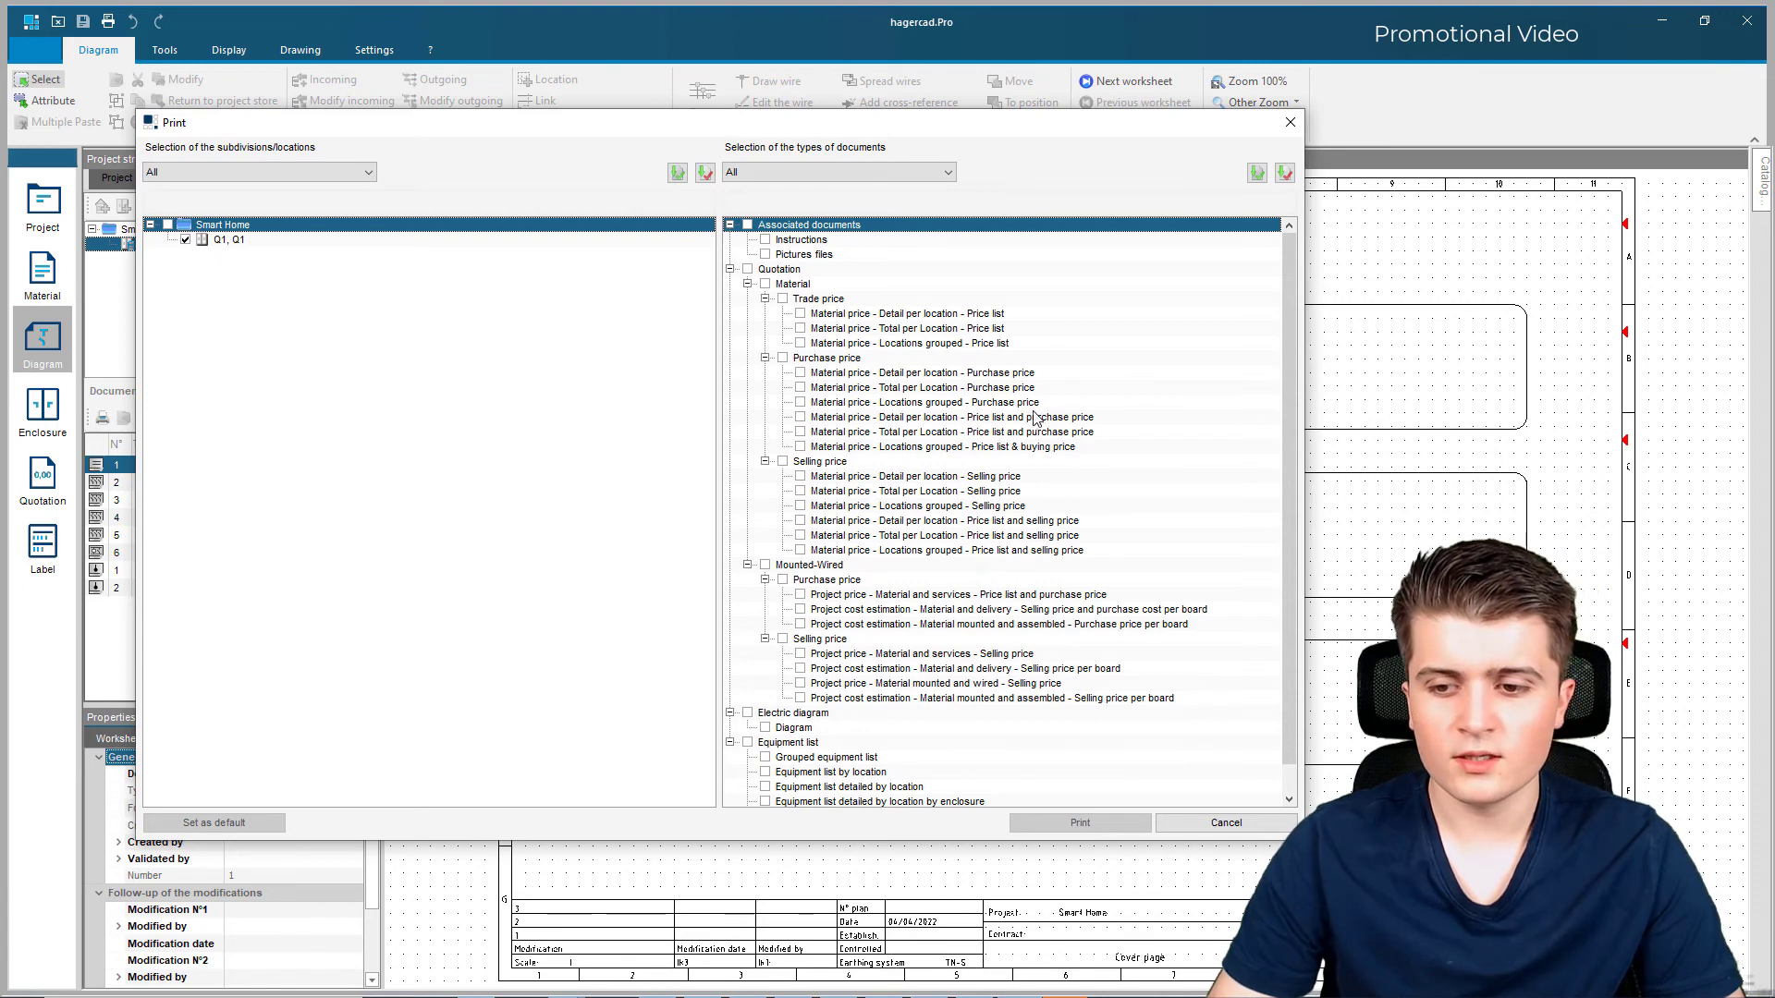
{"action": "scroll", "coordinate": [1035, 418], "scroll_direction": "down", "scroll_amount": 1}
{"action": "scroll", "coordinate": [924, 356], "scroll_direction": "up", "scroll_amount": 1}
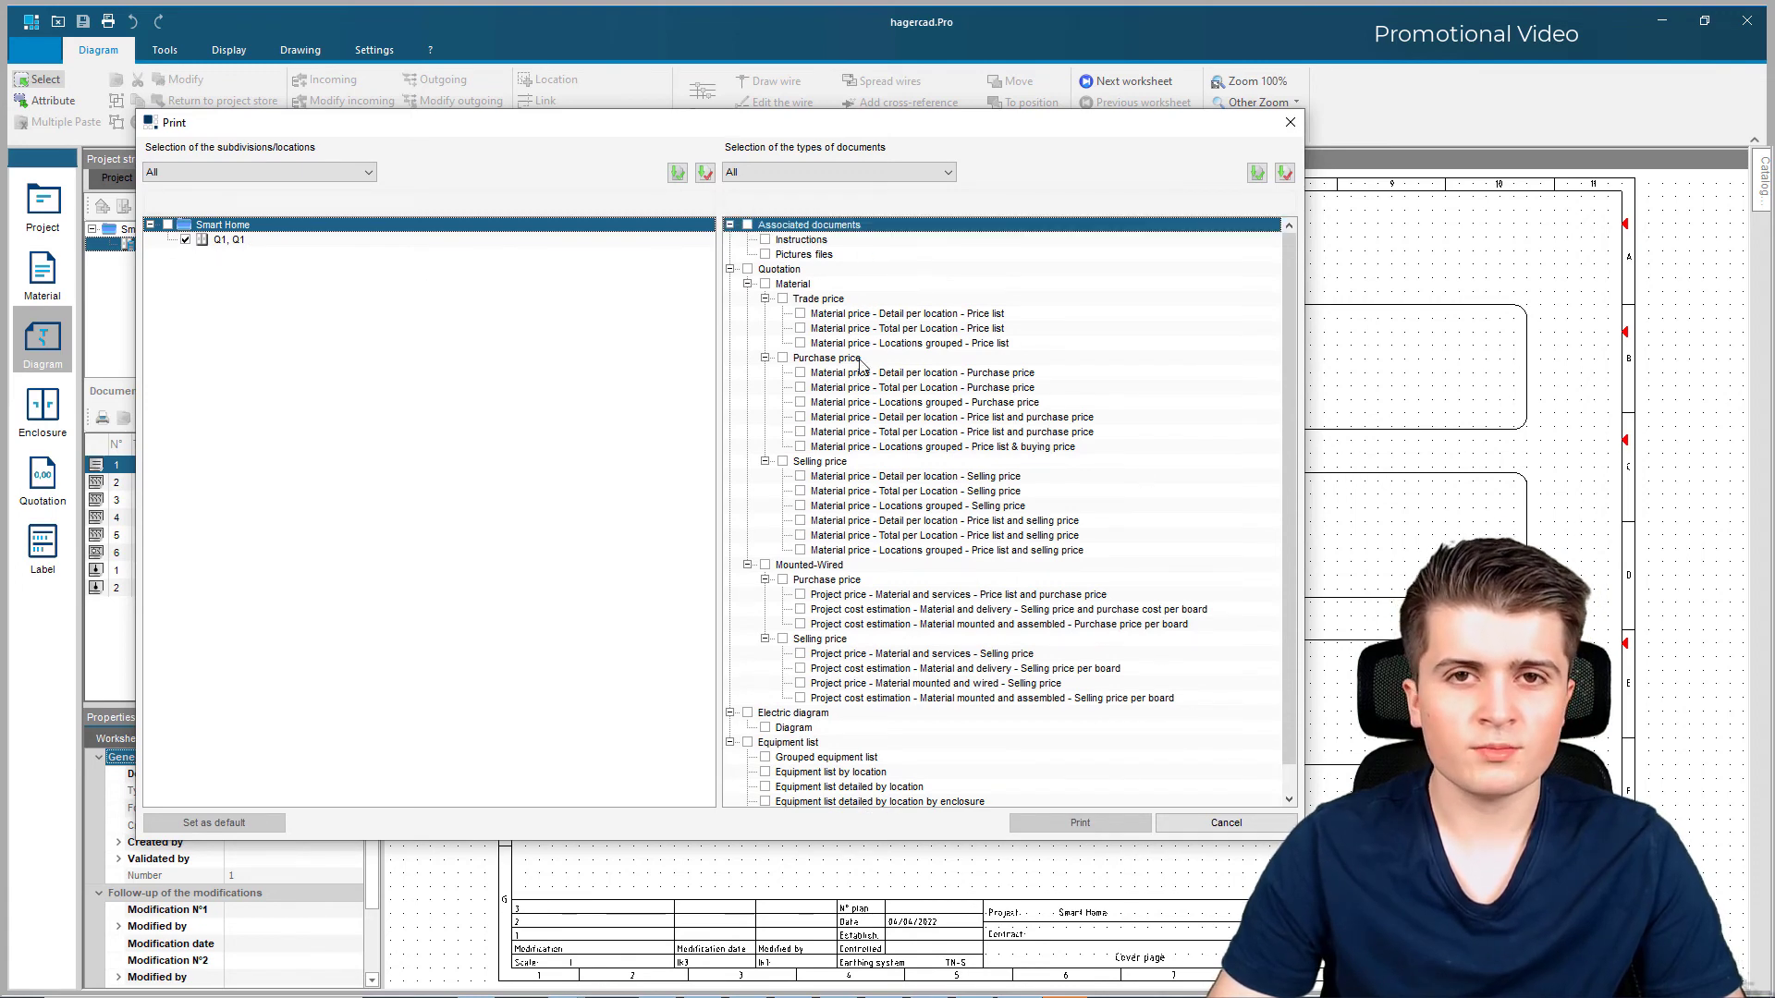
{"action": "scroll", "coordinate": [852, 647], "scroll_direction": "down", "scroll_amount": 1}
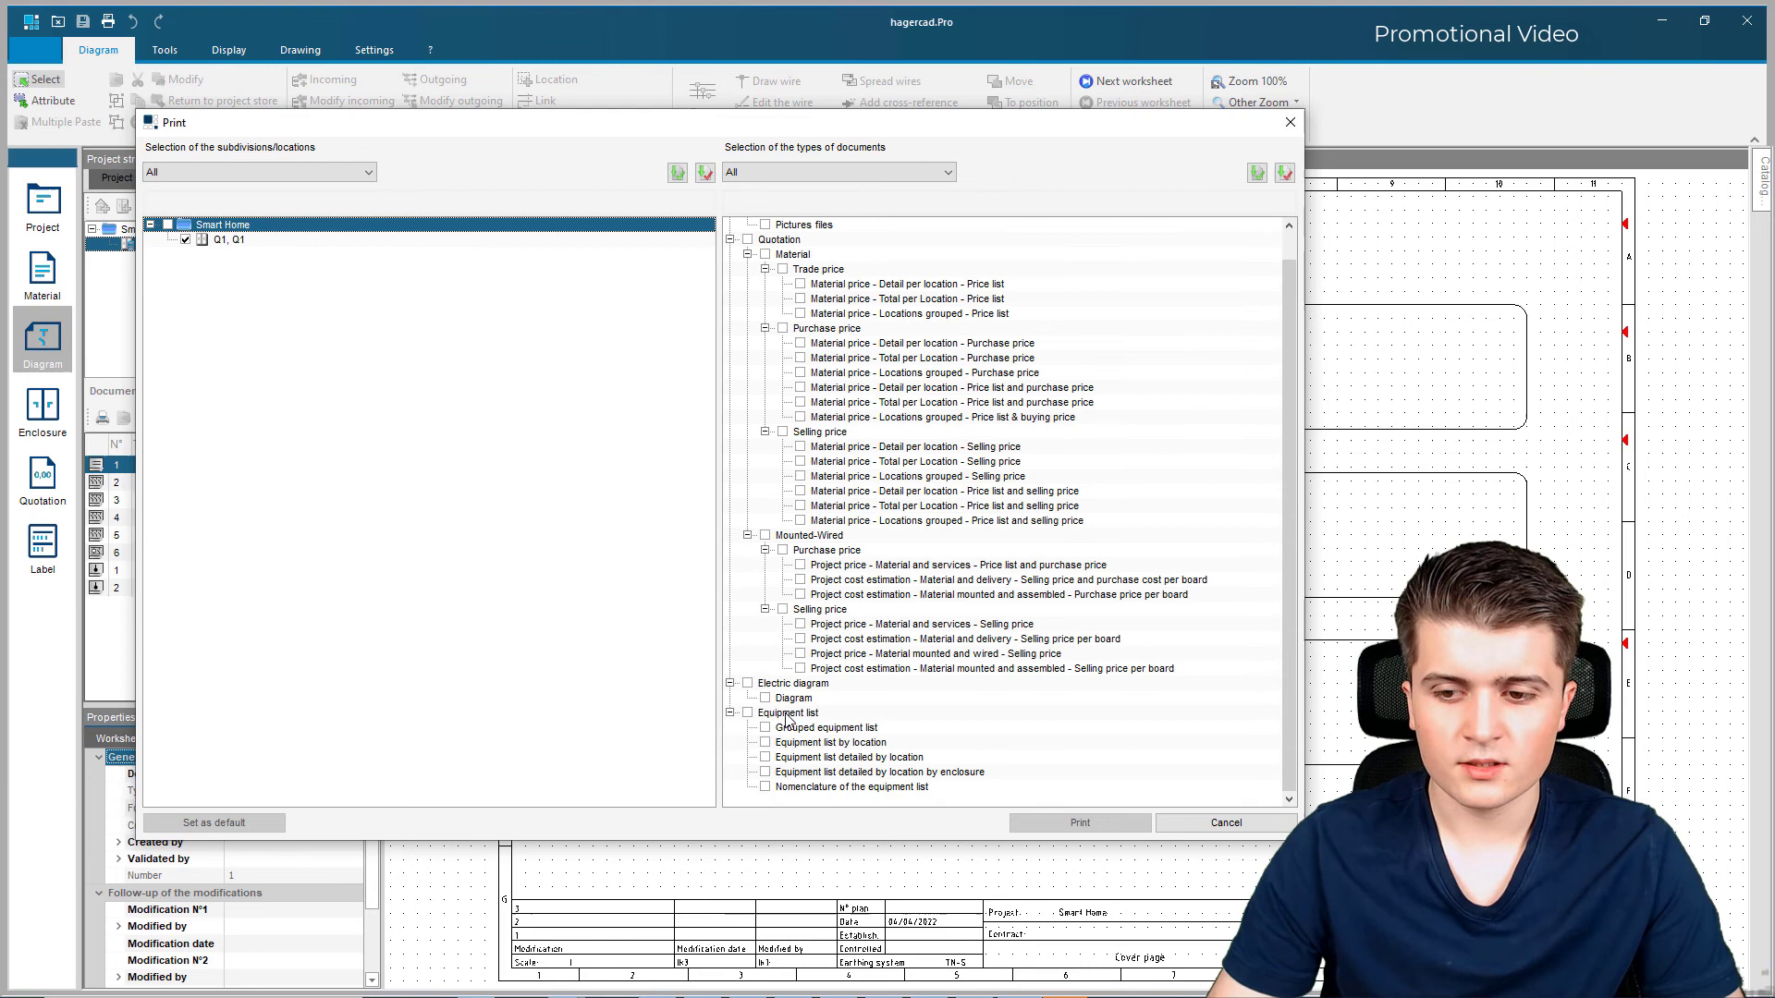
{"action": "left_click", "coordinate": [746, 684]}
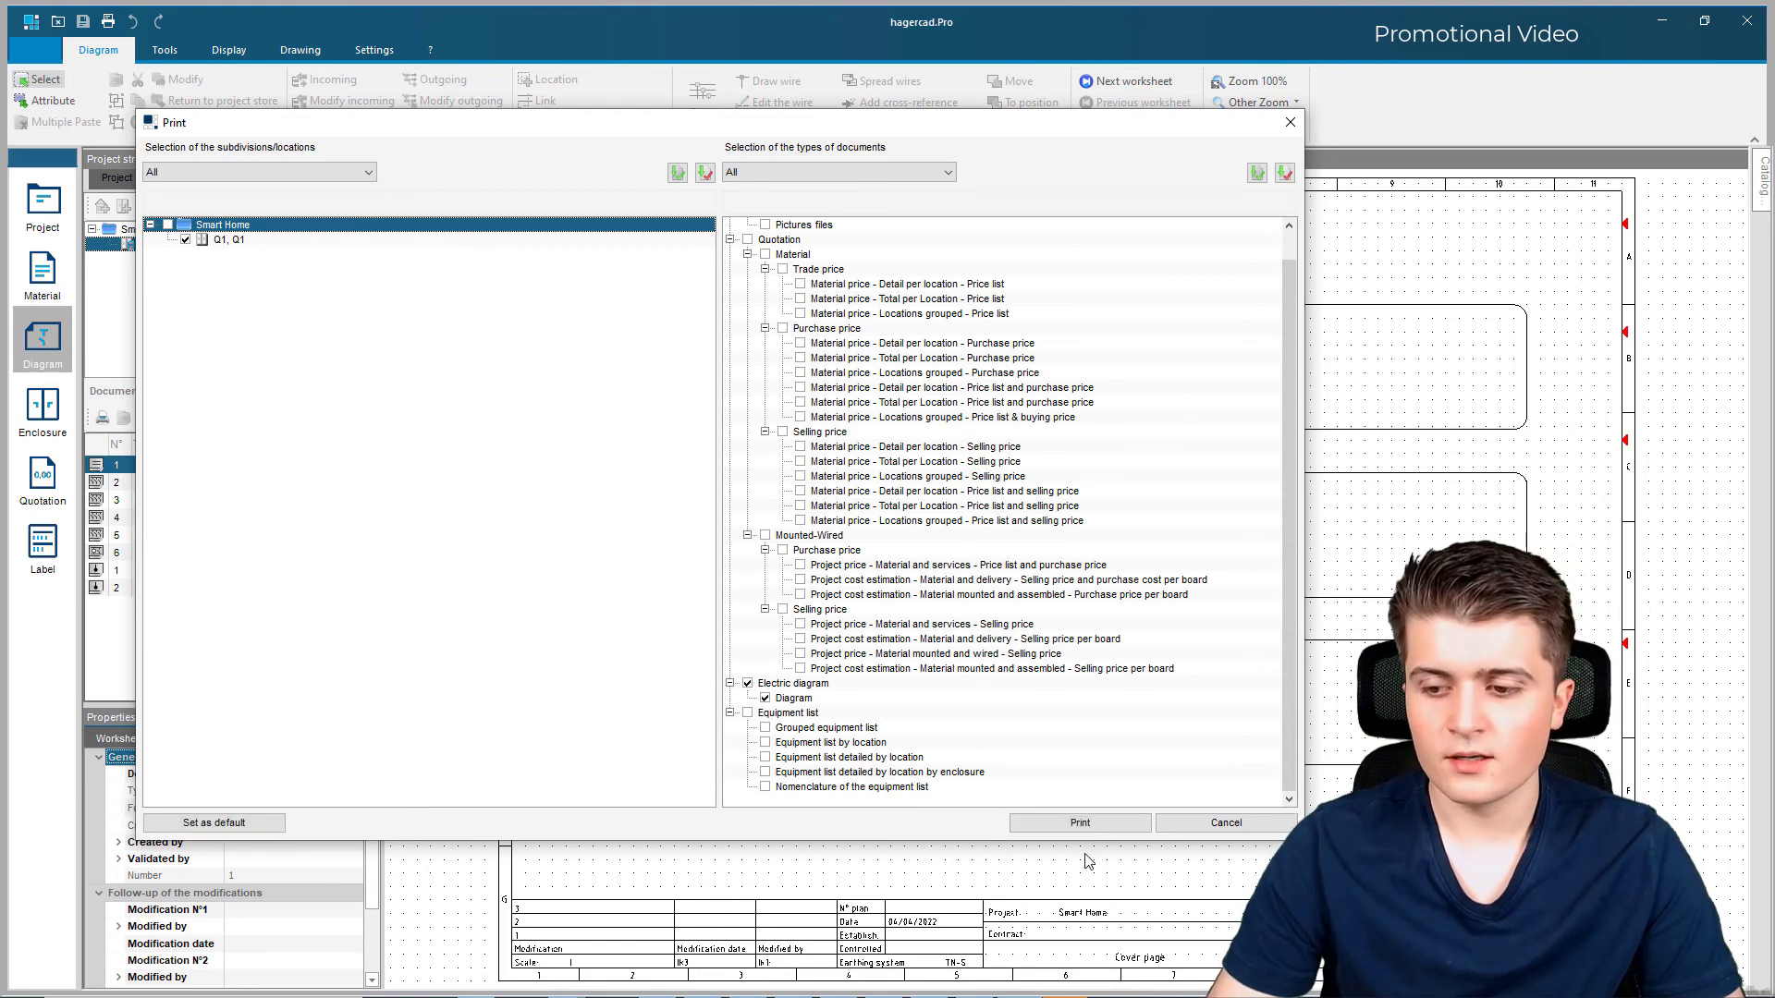
{"action": "left_click", "coordinate": [1089, 829]}
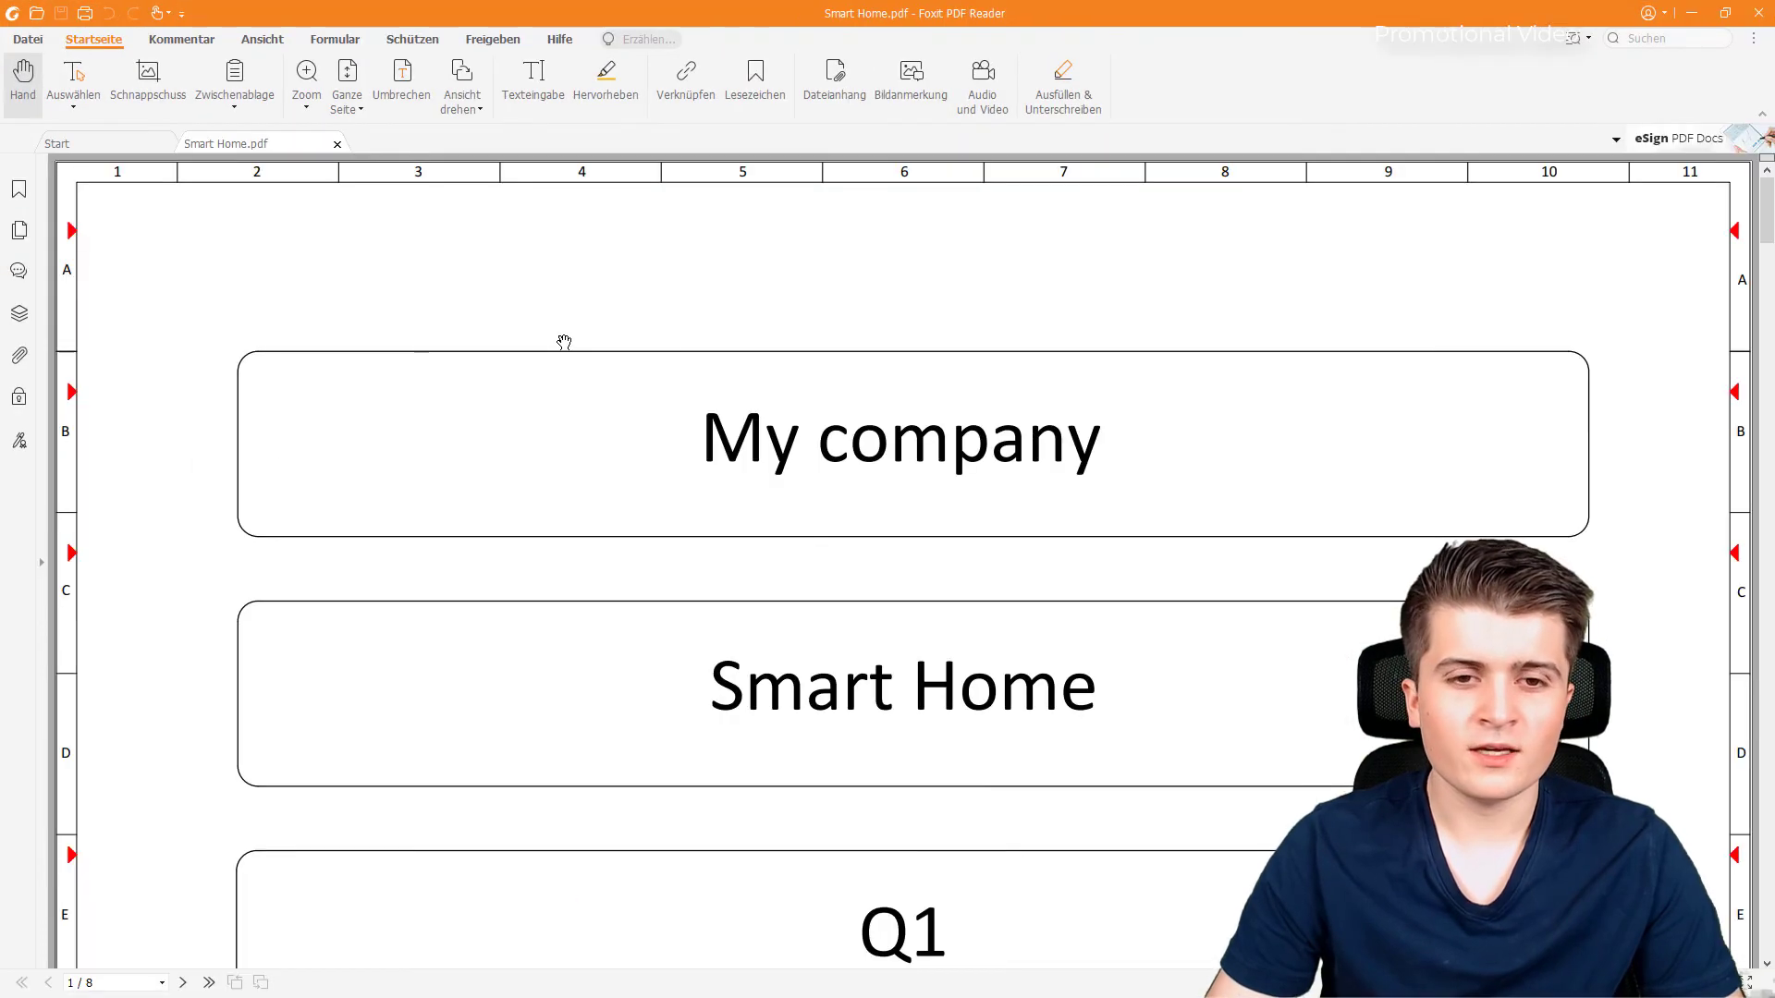
Step: Look through Smart Home.pdf from the cover page to the terminal block plans, and return to hagercad
{"action": "scroll", "coordinate": [566, 337], "scroll_direction": "down", "scroll_amount": 5, "text": "ctrl"}
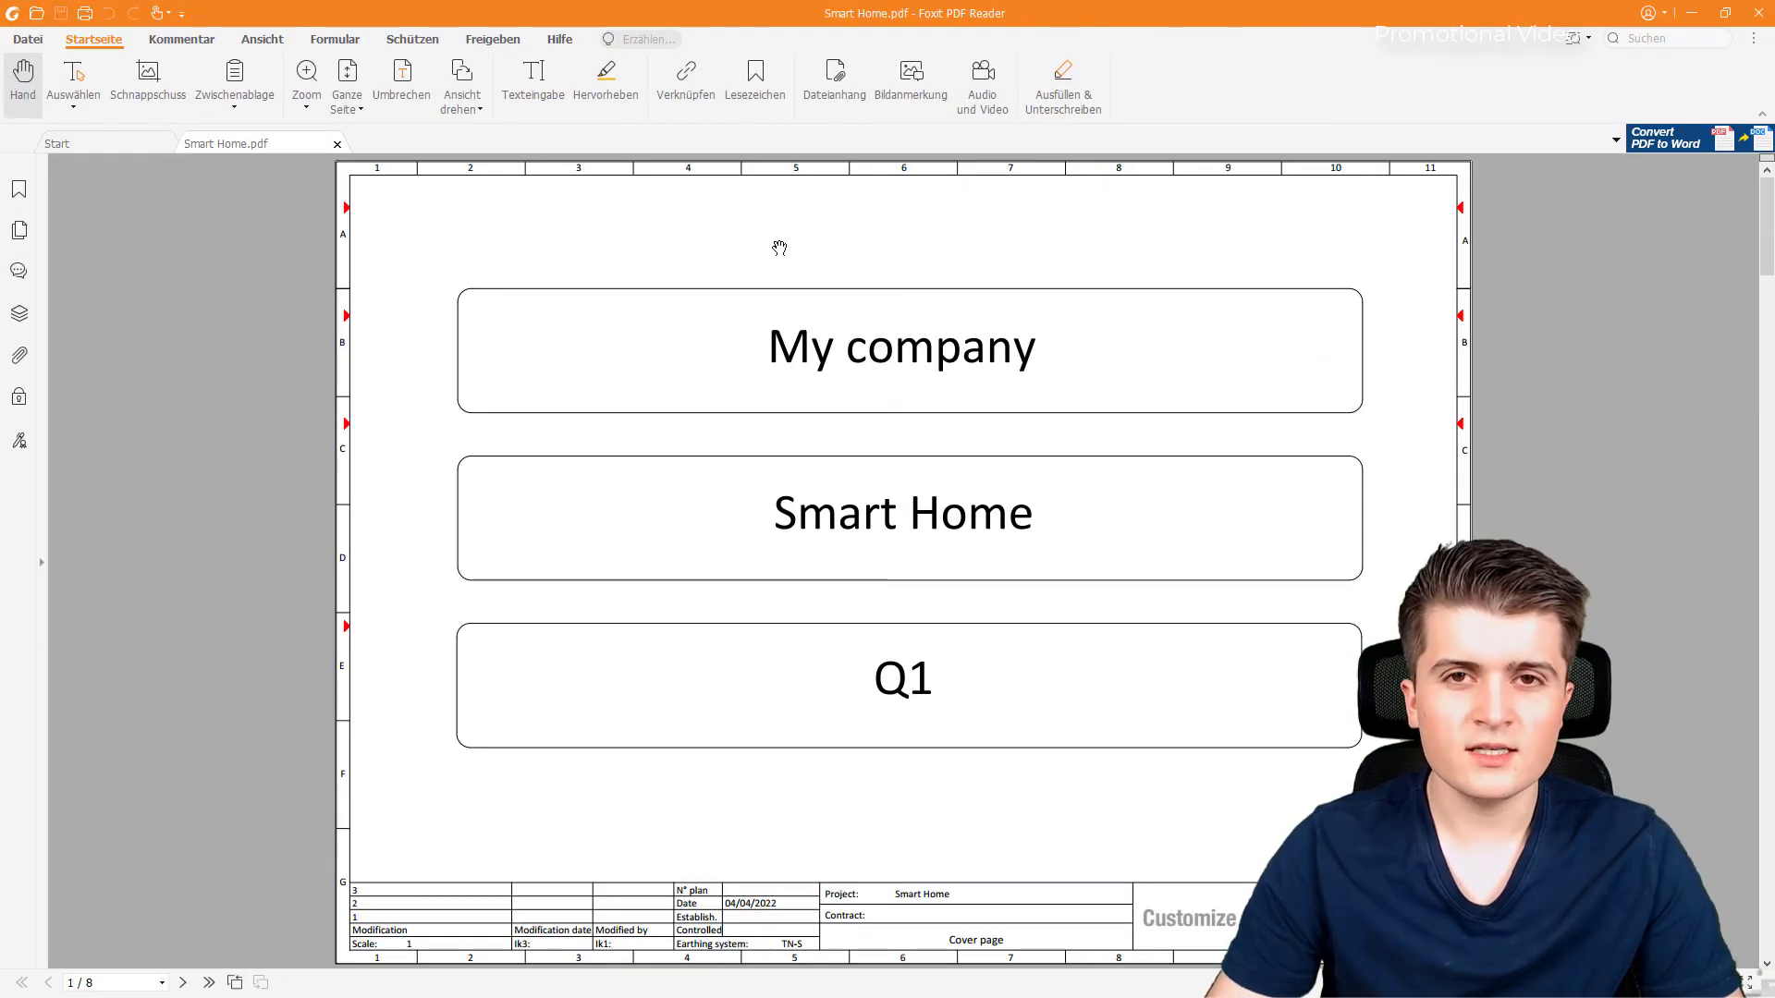
{"action": "scroll", "coordinate": [714, 291], "scroll_direction": "down", "scroll_amount": 3}
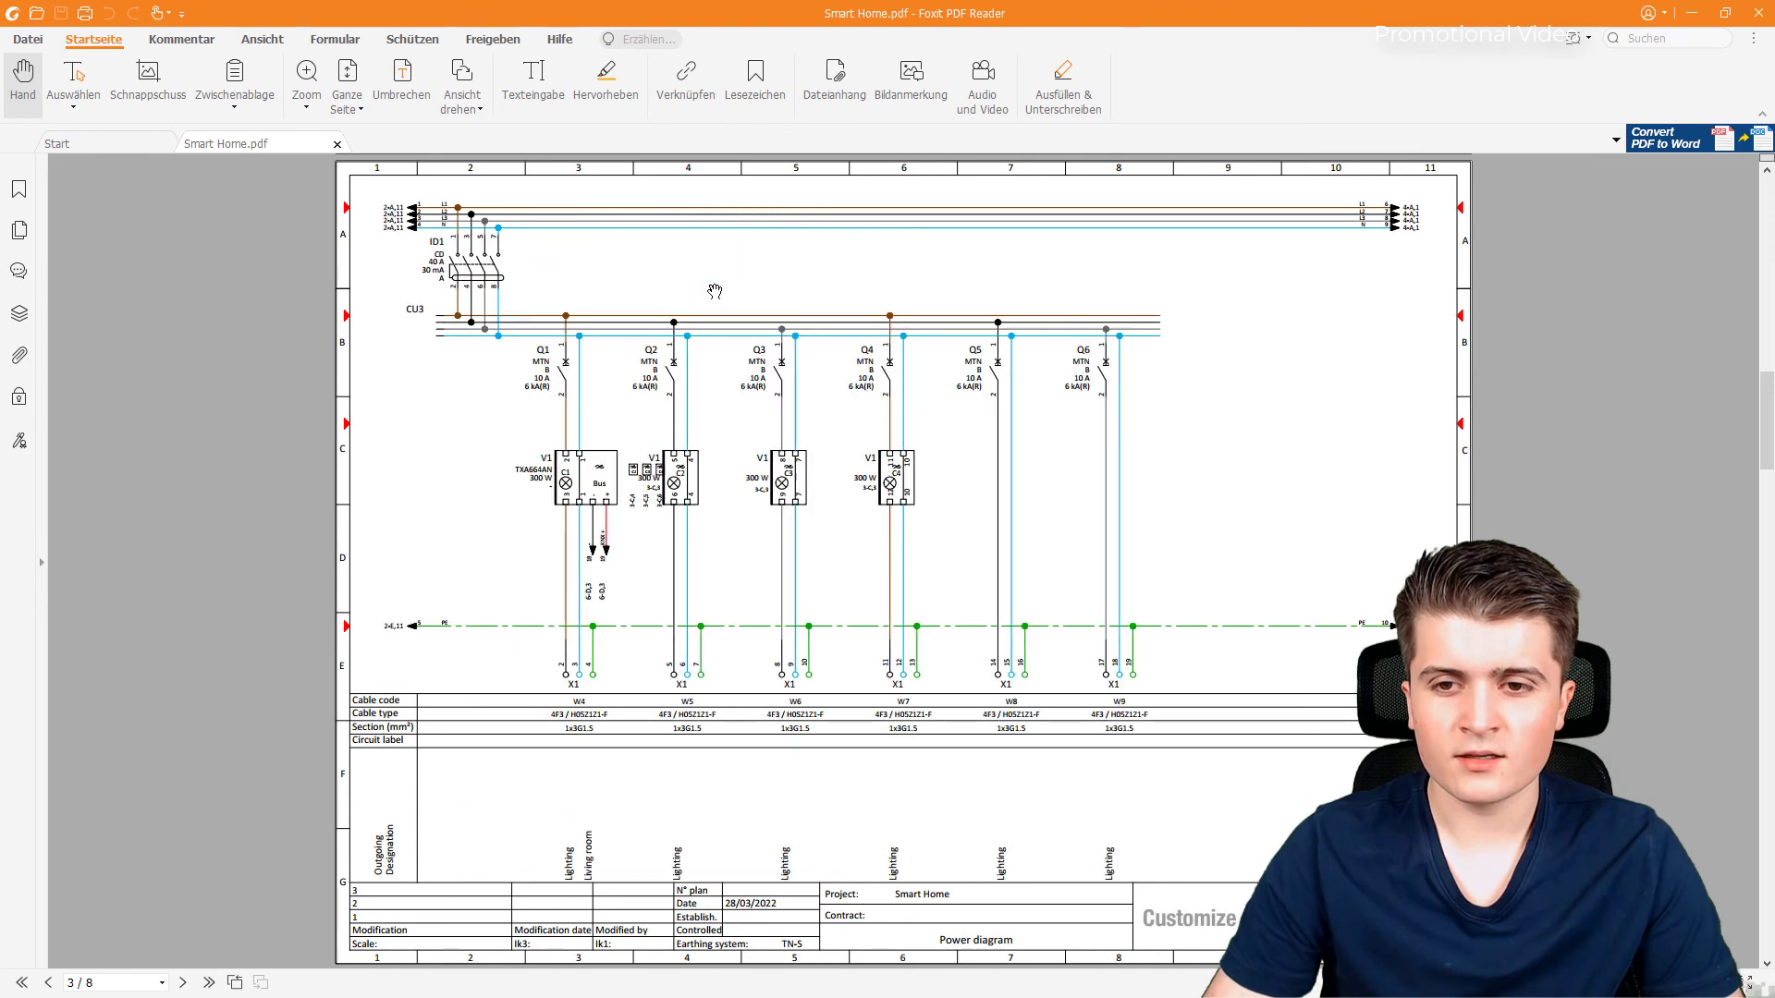
{"action": "scroll", "coordinate": [715, 291], "scroll_direction": "down", "scroll_amount": 1}
{"action": "scroll", "coordinate": [715, 292], "scroll_direction": "down", "scroll_amount": 1}
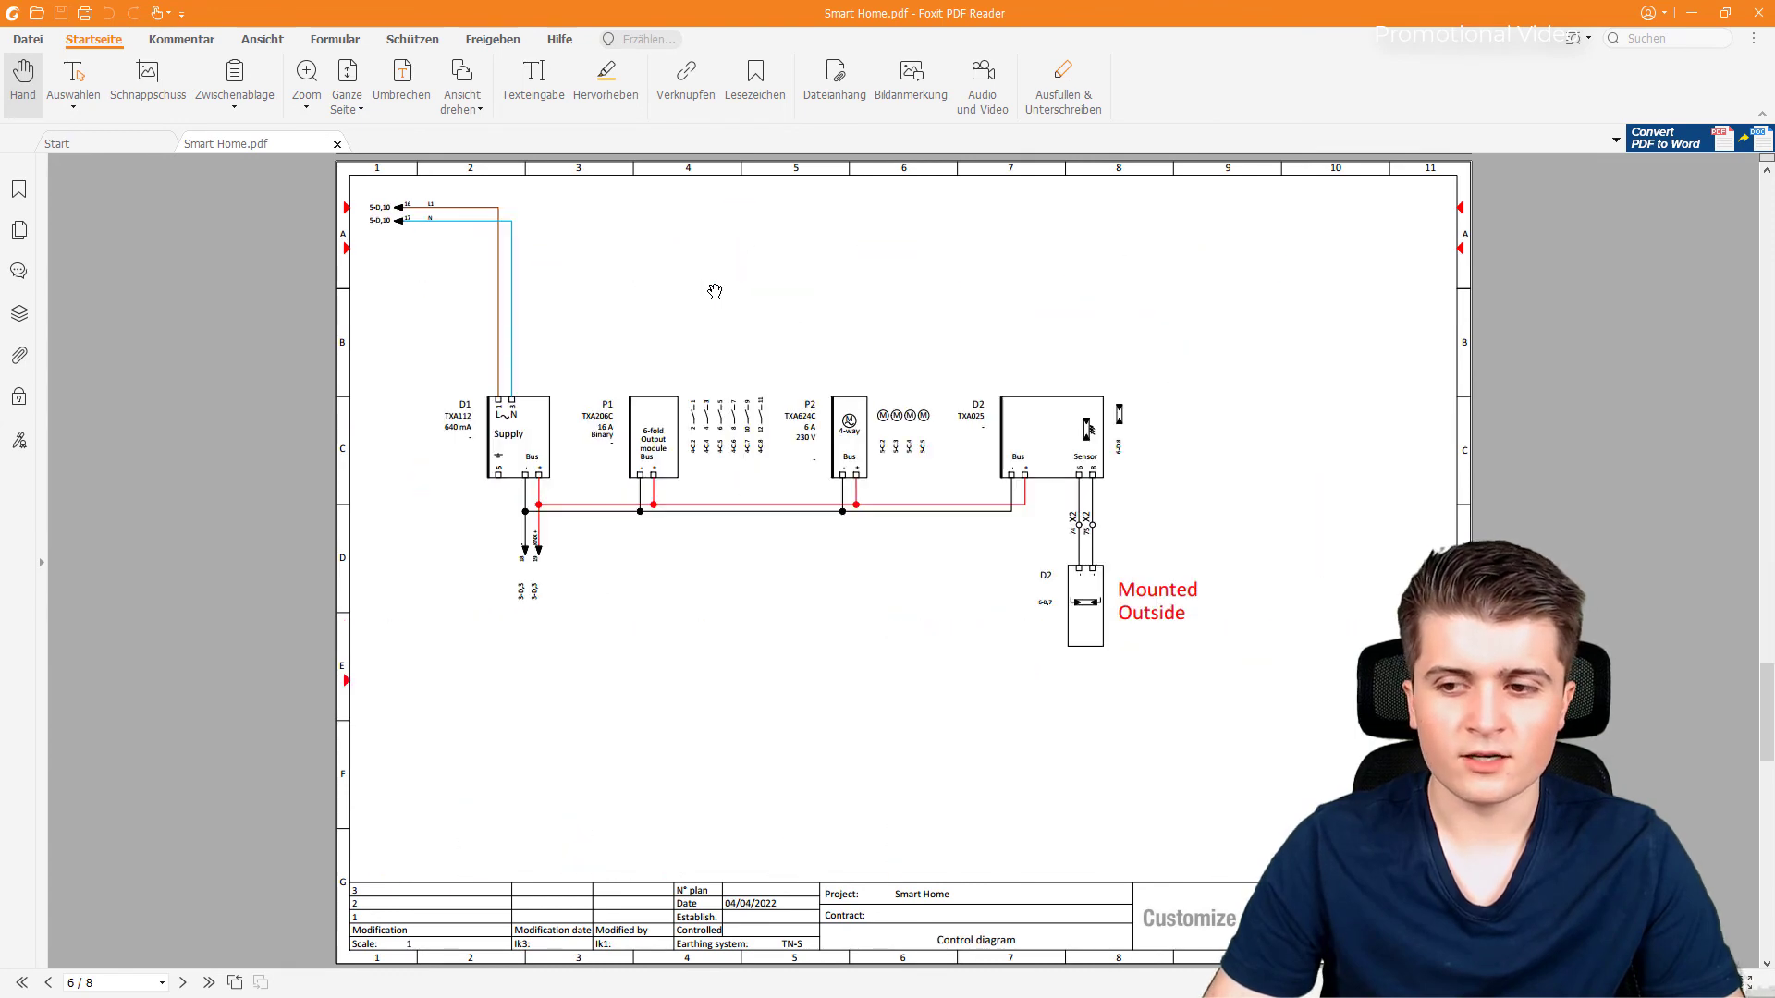
{"action": "scroll", "coordinate": [714, 291], "scroll_direction": "down", "scroll_amount": 1}
{"action": "scroll", "coordinate": [714, 292], "scroll_direction": "down", "scroll_amount": 1}
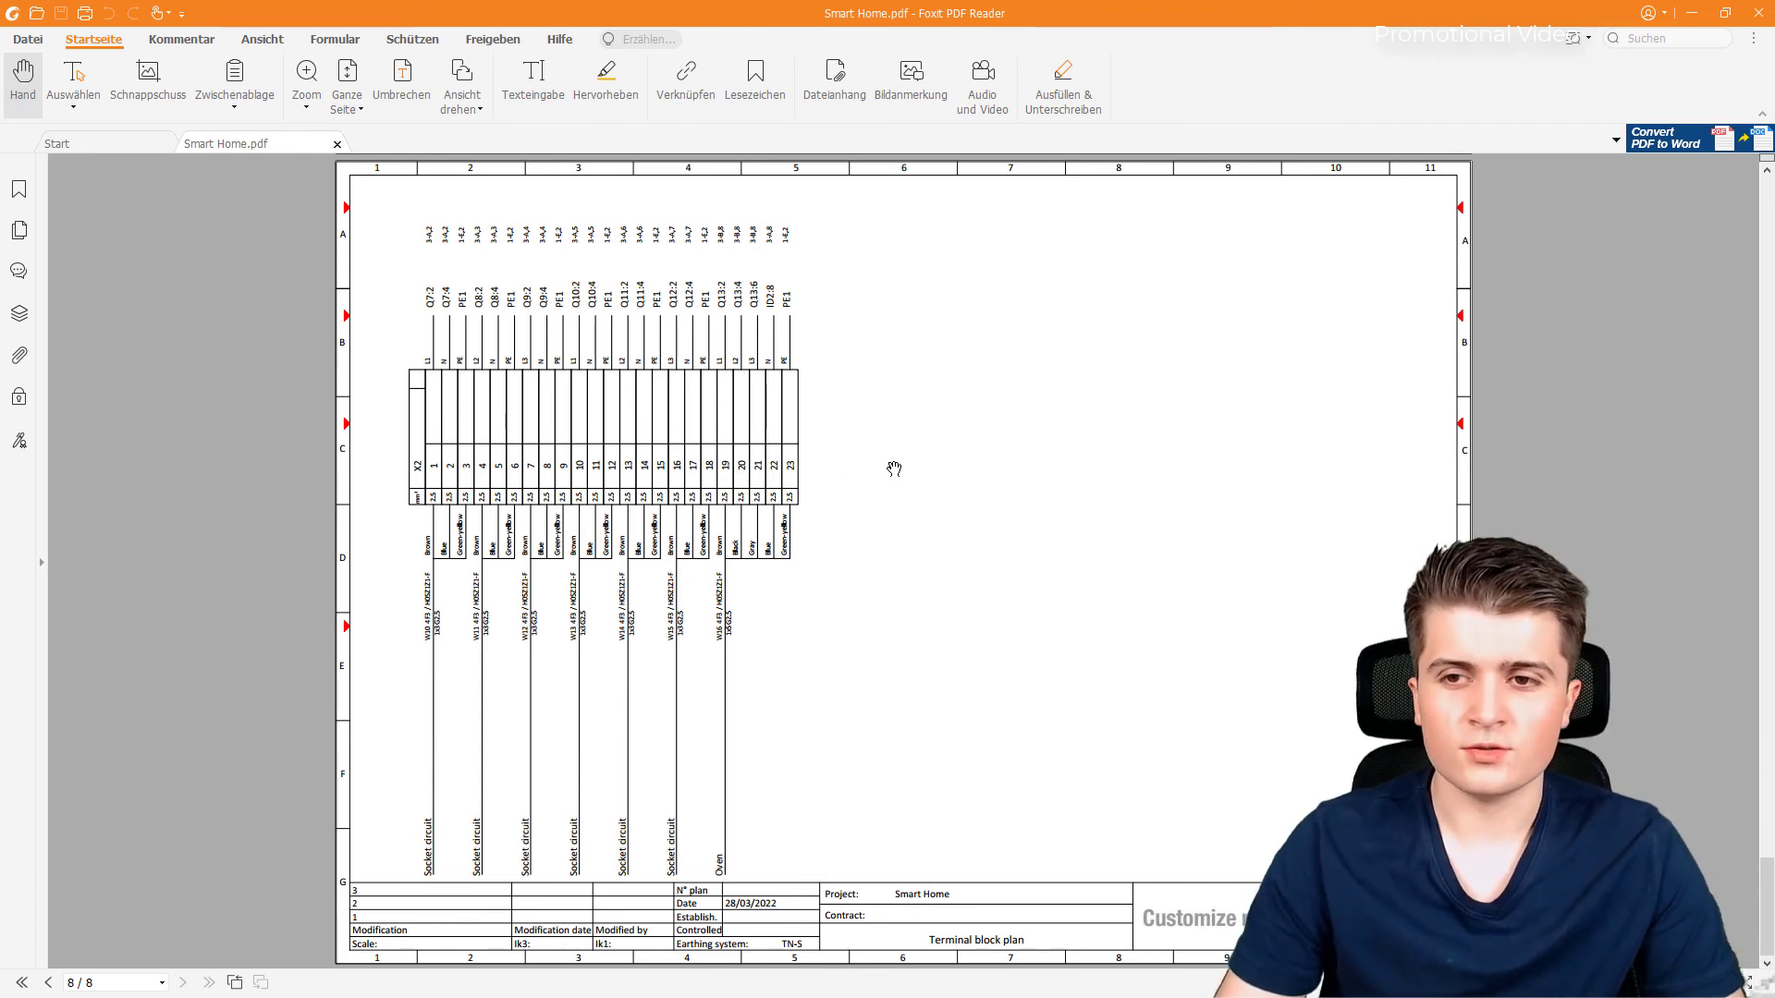
{"action": "left_click", "coordinate": [1690, 13]}
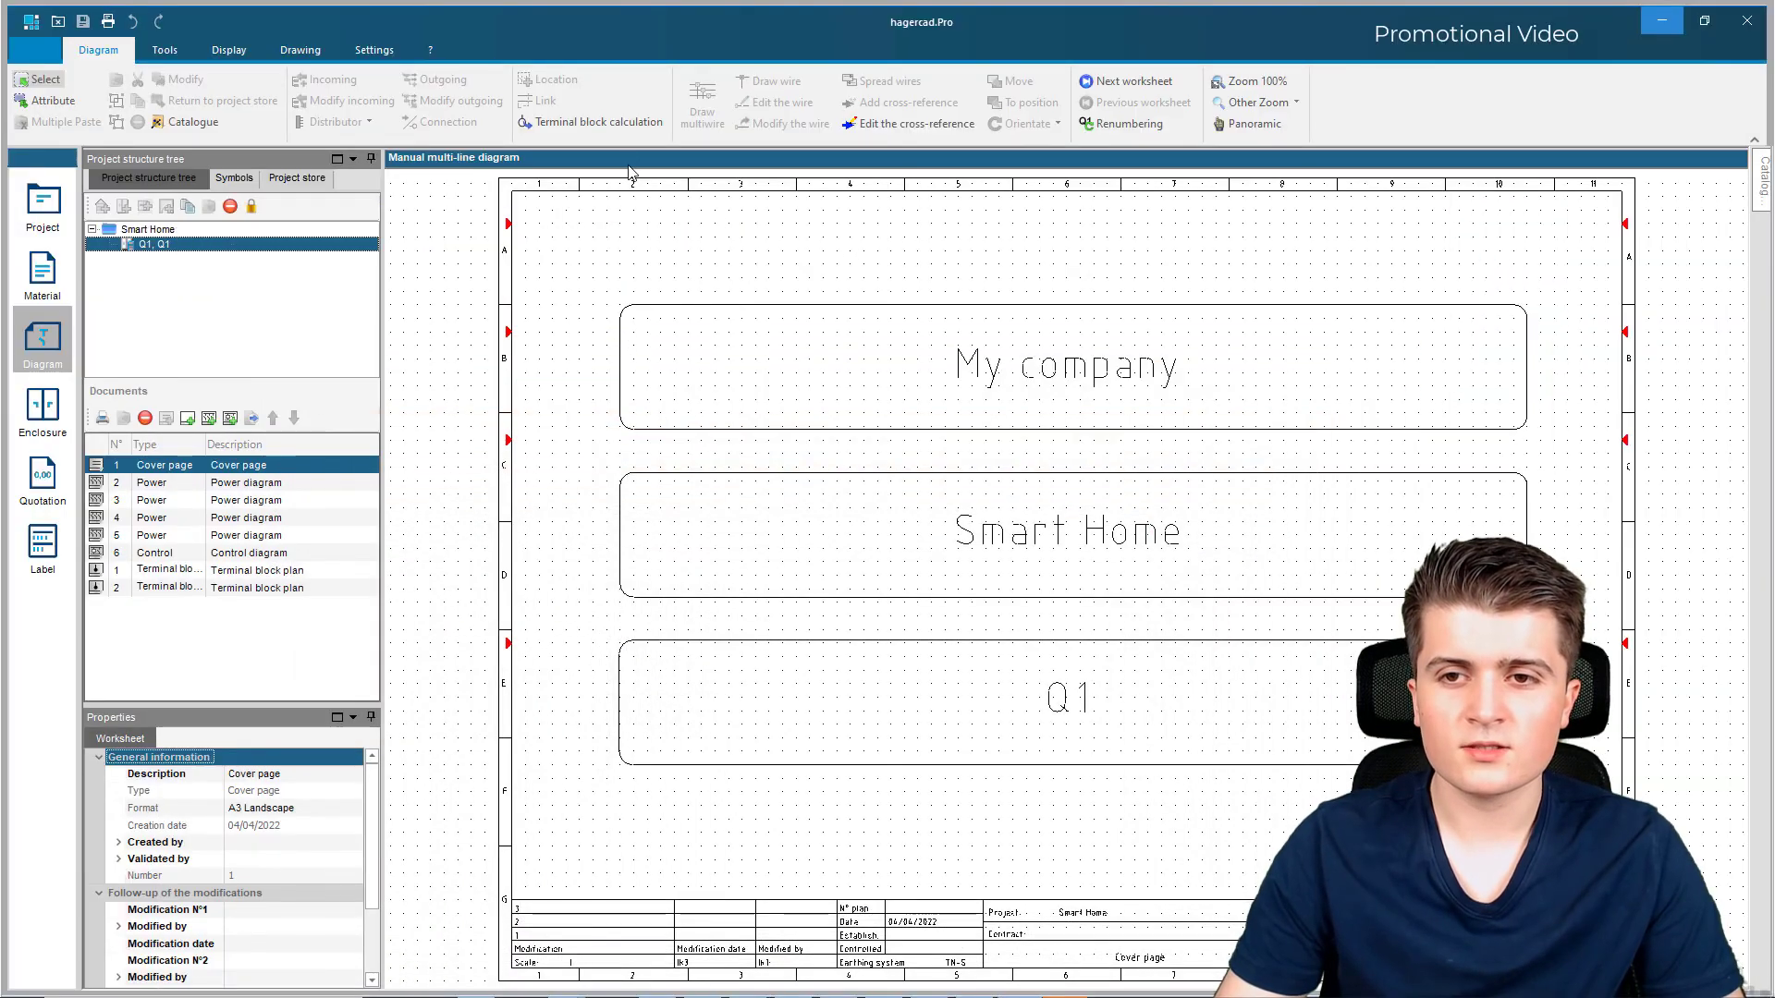
Step: Run the terminal block calculation for Q1 with both X1 and X2 selected and add their terminal blocks
{"action": "left_click", "coordinate": [593, 122]}
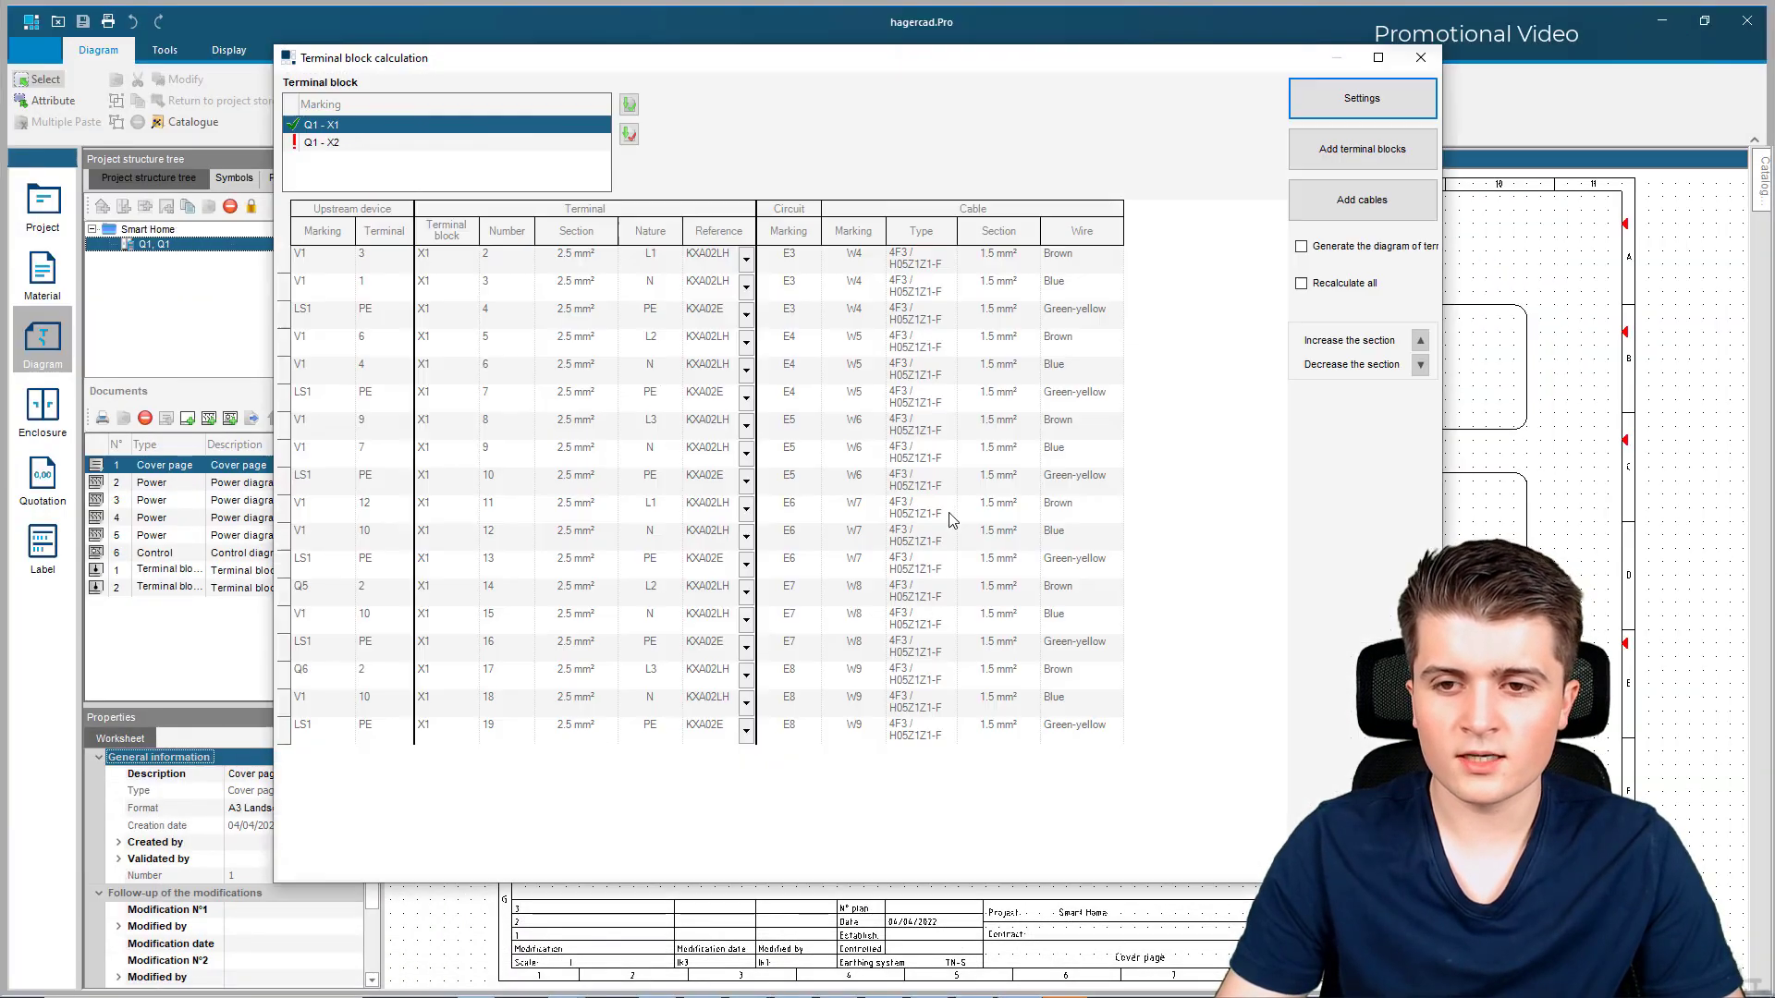
{"action": "left_click", "coordinate": [629, 103]}
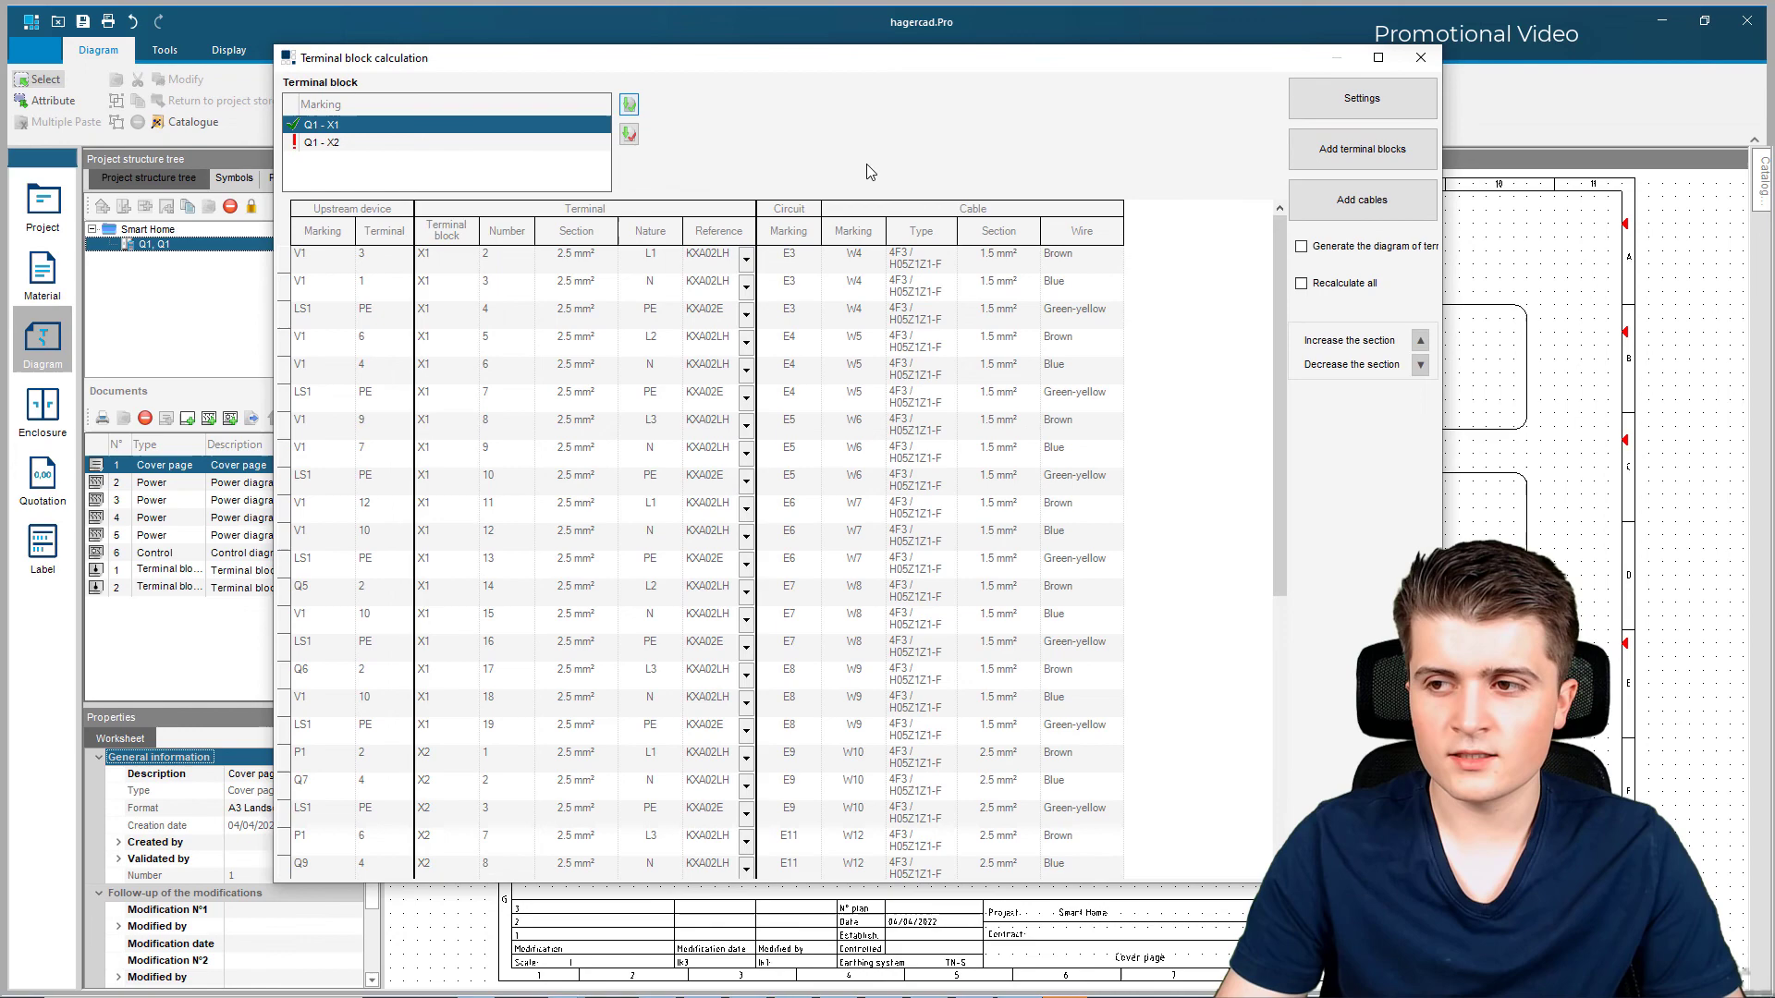
{"action": "left_click", "coordinate": [1356, 169]}
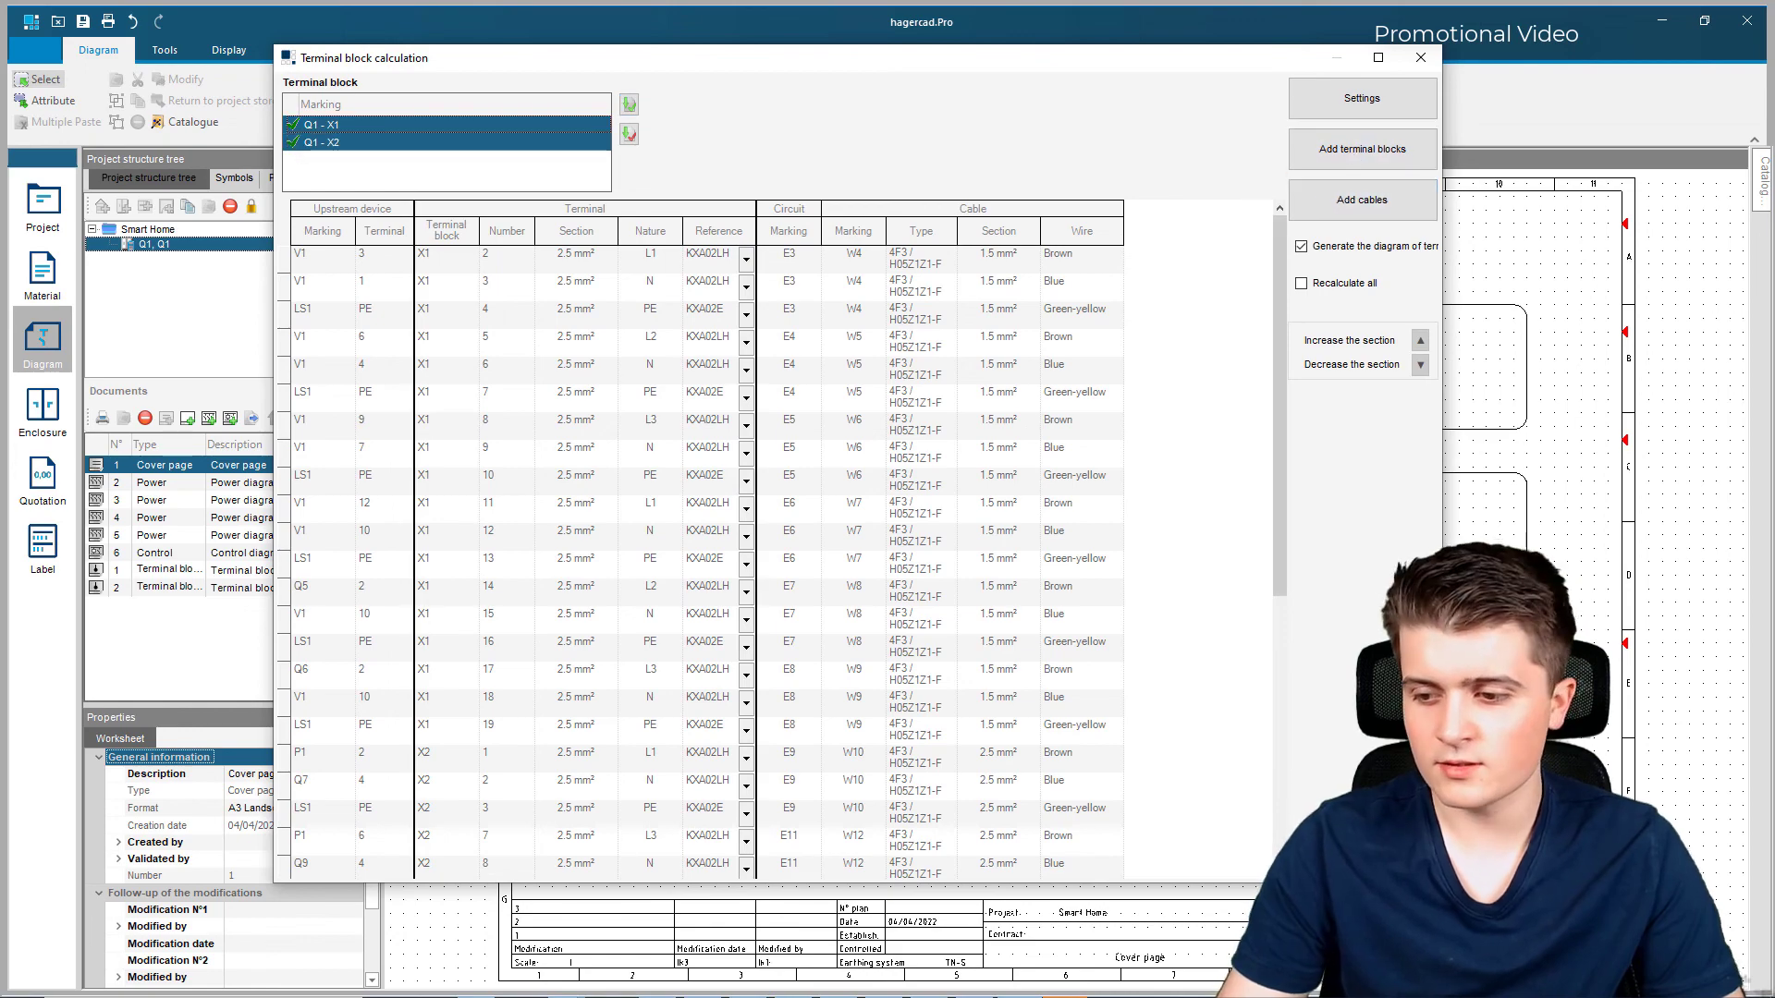